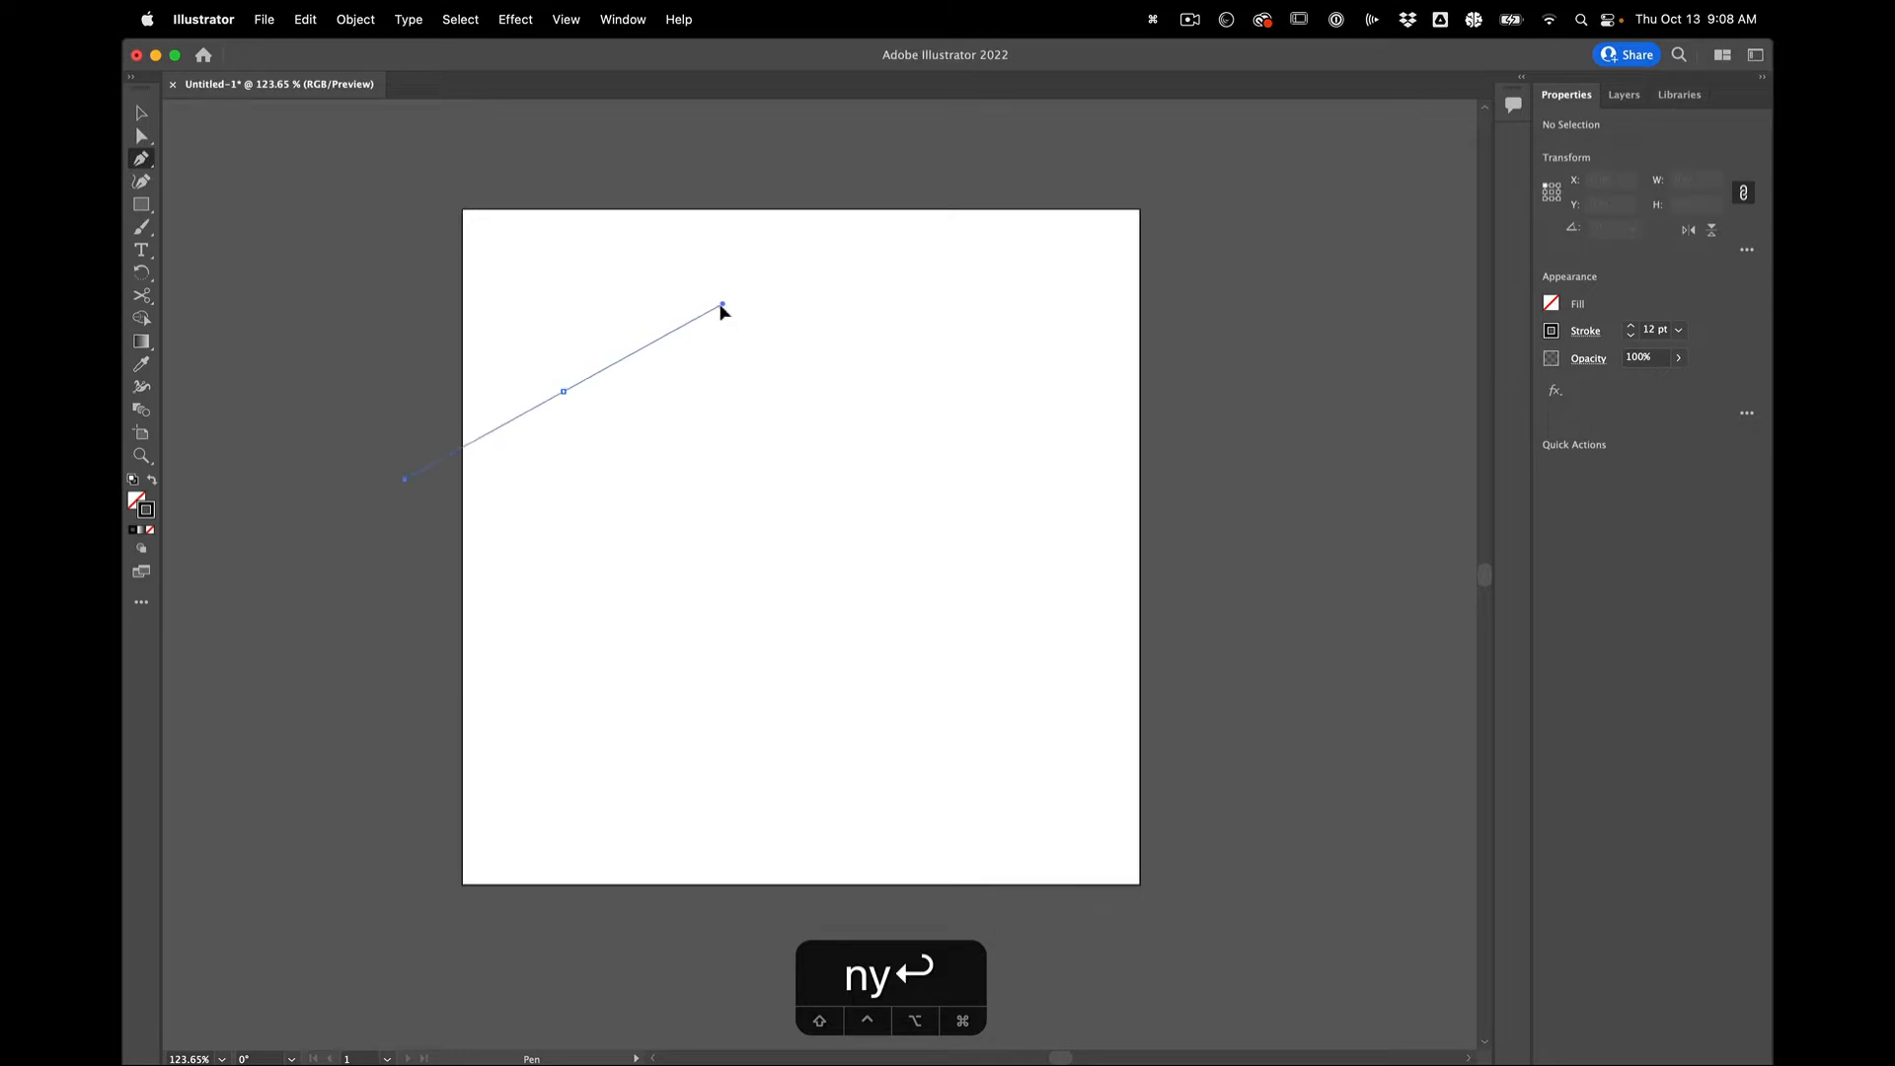
# Draw an open, winding path with five smooth anchor points across the artboard using the Pen tool.
pyautogui.moveTo(721, 306); pyautogui.dragTo(702, 298)
pyautogui.moveTo(967, 421); pyautogui.dragTo(1079, 340)
pyautogui.moveTo(1053, 537); pyautogui.dragTo(917, 625)
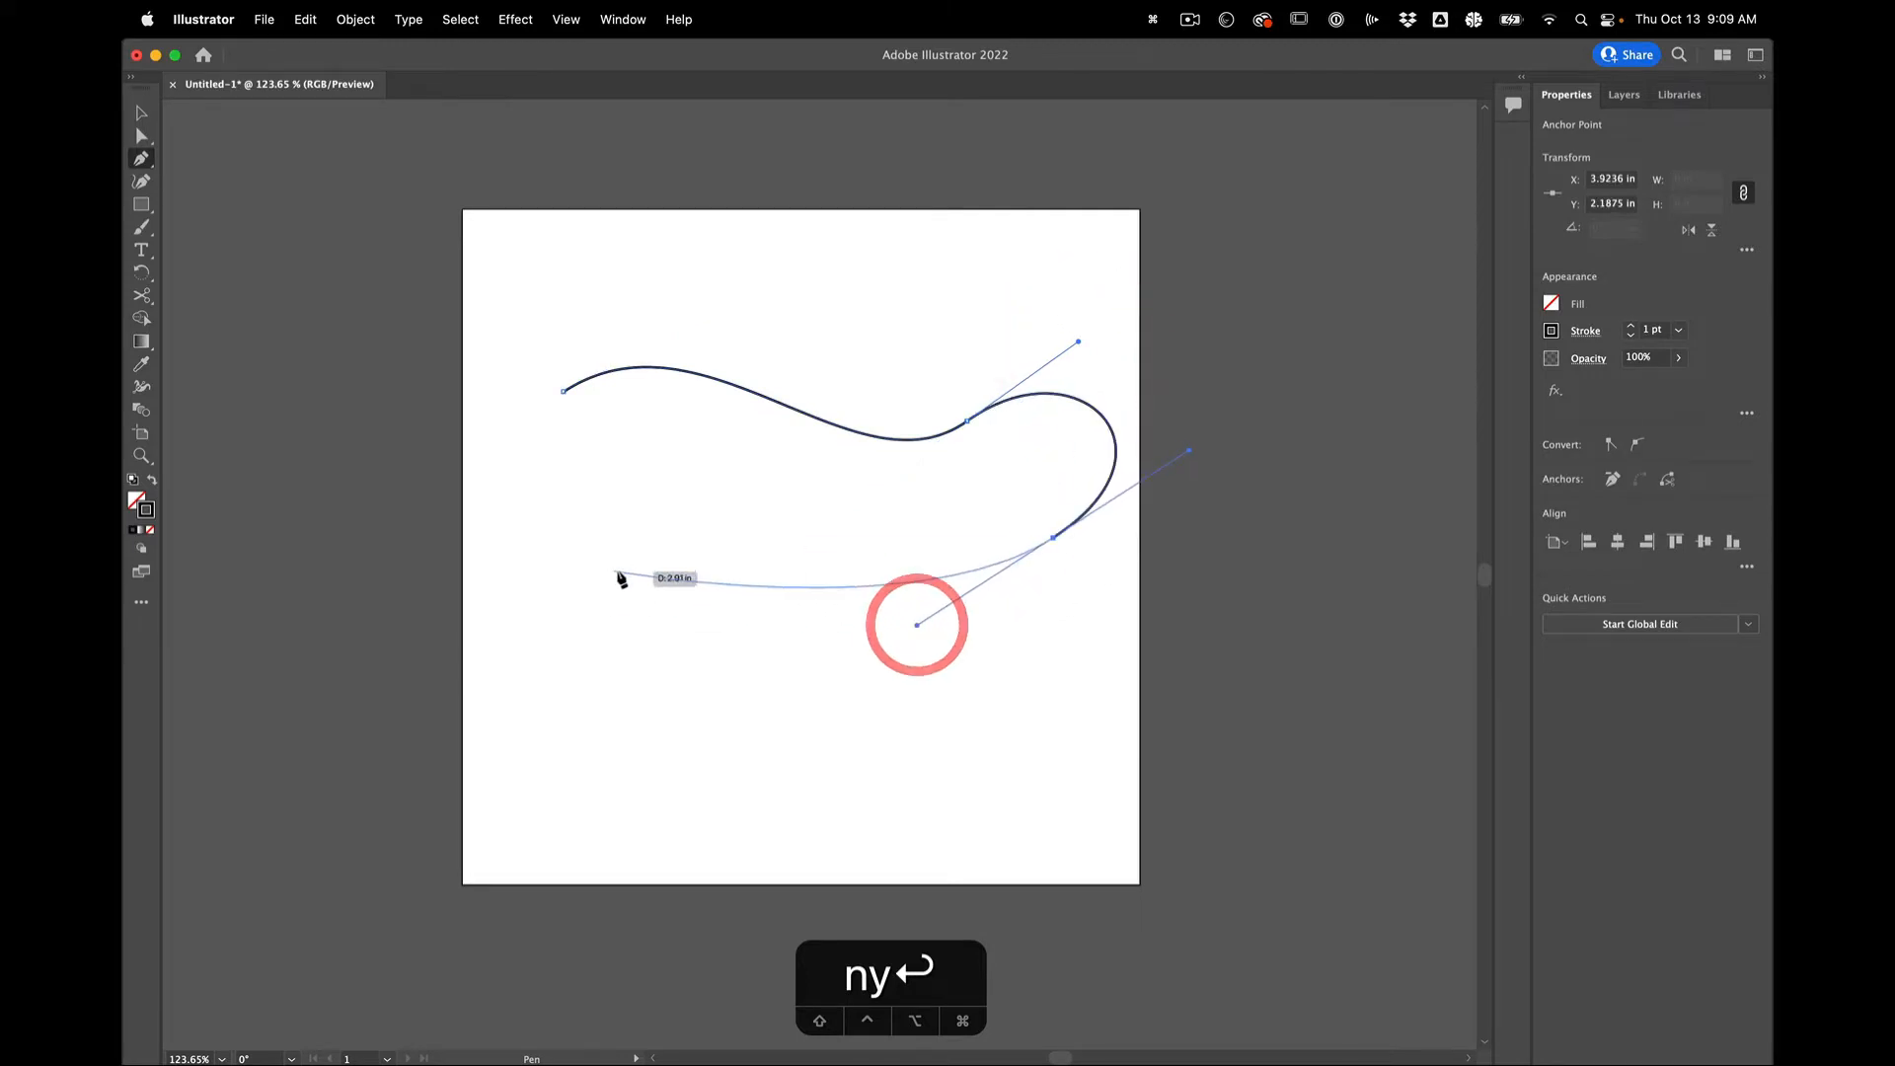
pyautogui.moveTo(677, 536); pyautogui.dragTo(547, 619)
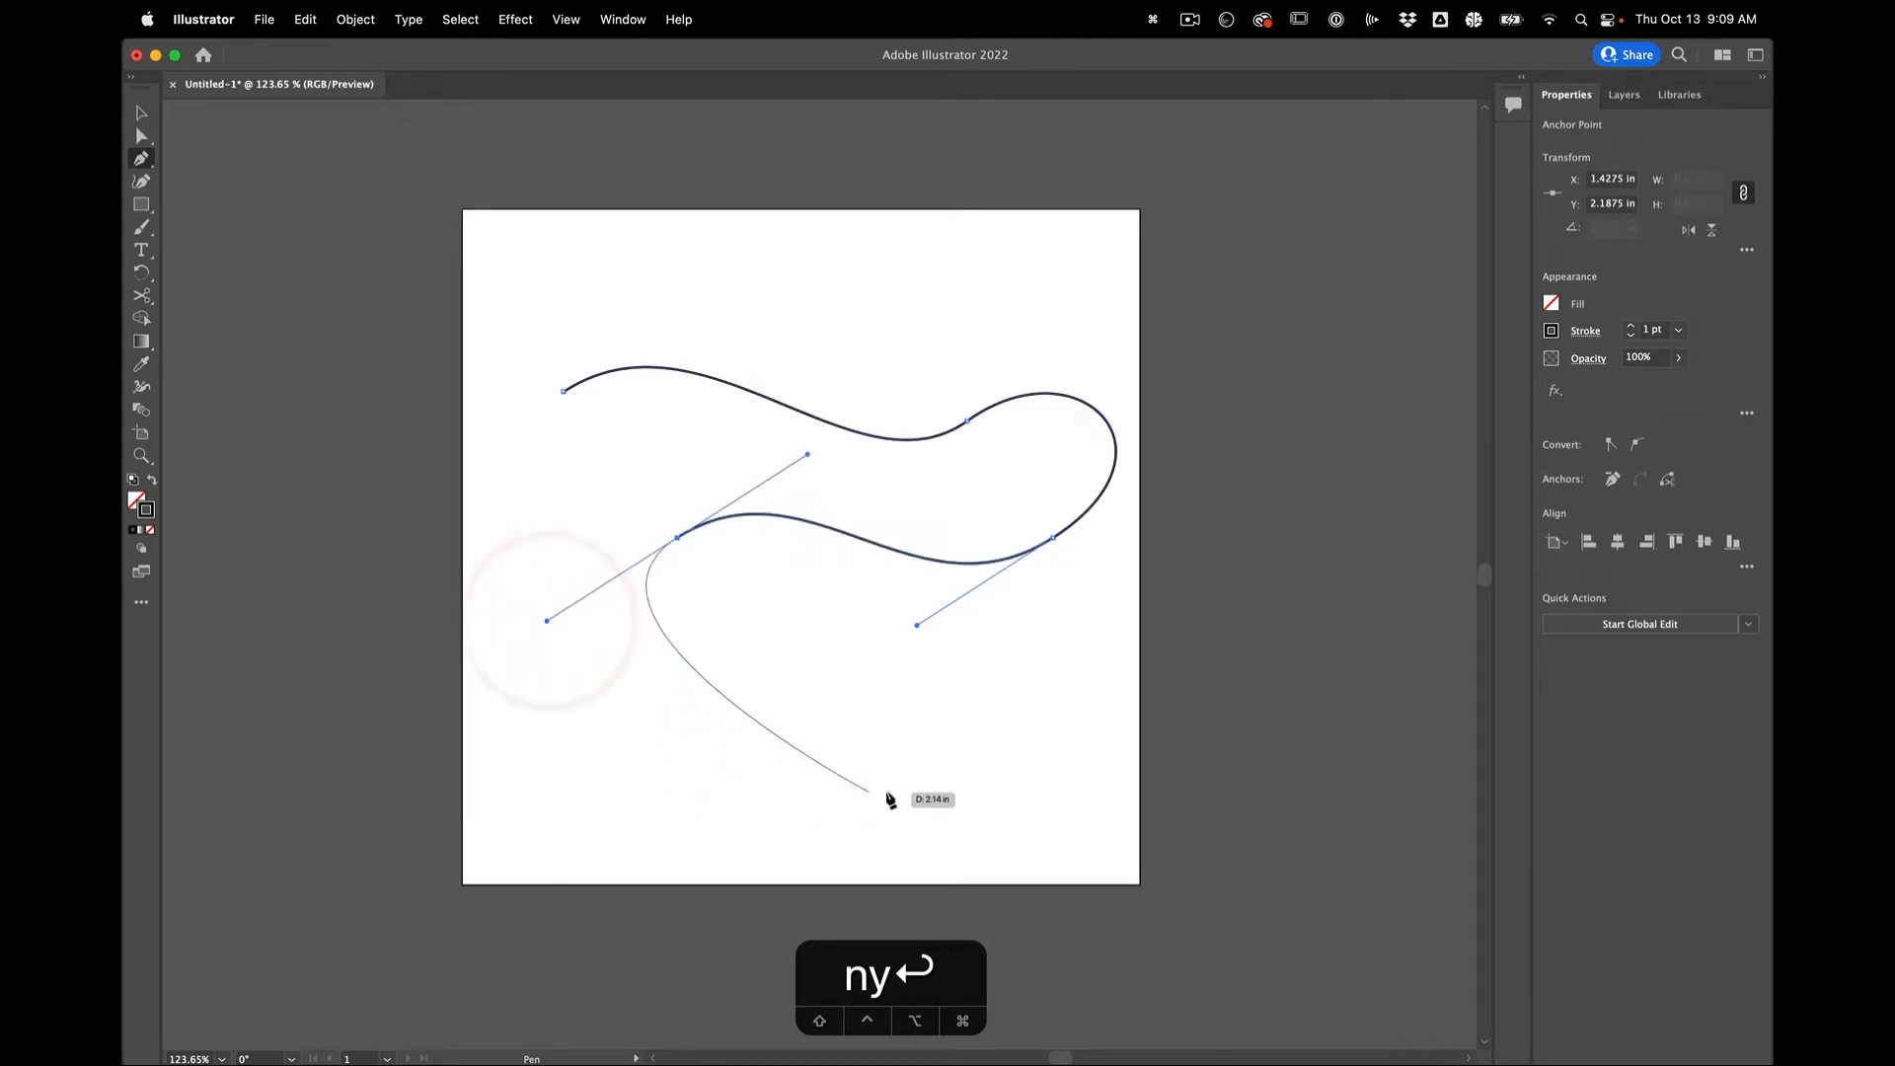
pyautogui.moveTo(848, 800); pyautogui.dragTo(1018, 706)
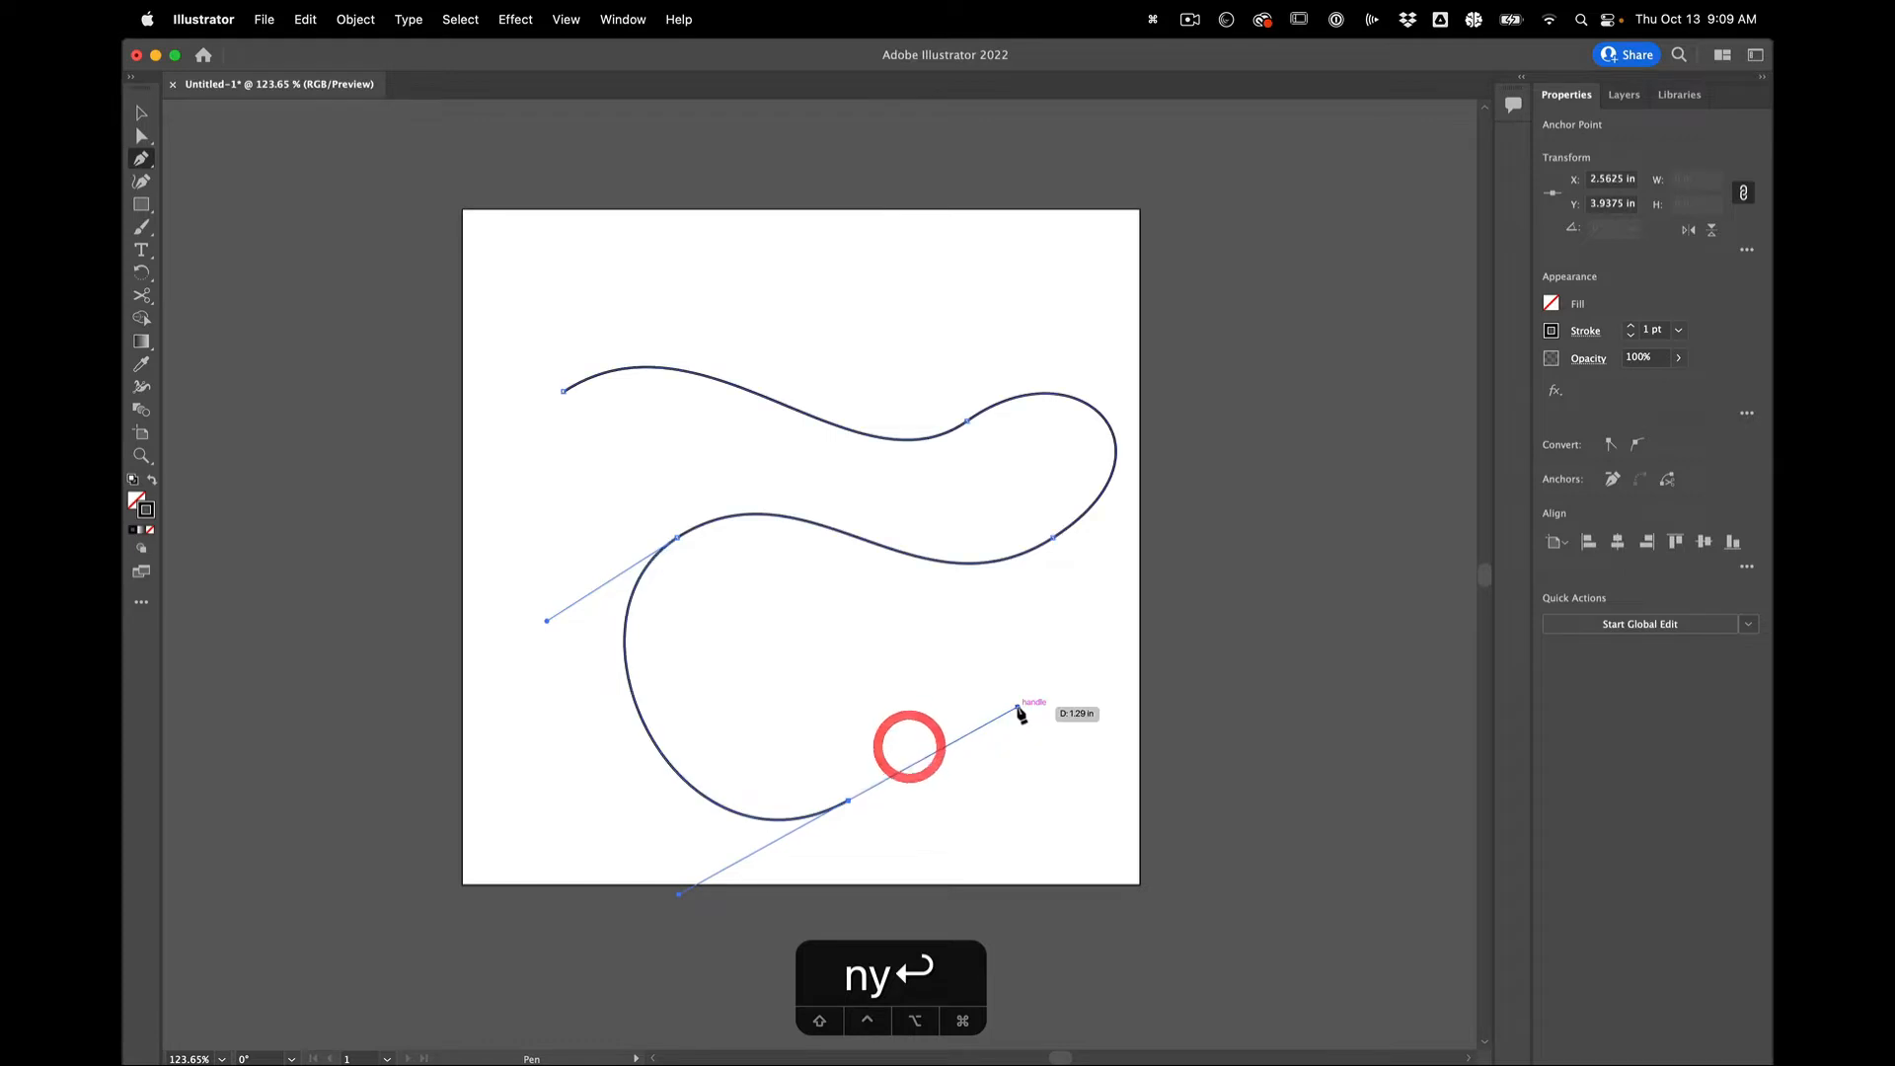
# Move the path's lower end anchor point up to about X 2.41 in, Y 3.51 in, and deselect the path.
pyautogui.press('a')
pyautogui.click(803, 701)
pyautogui.moveTo(847, 802); pyautogui.dragTo(825, 732)
pyautogui.click(825, 733)
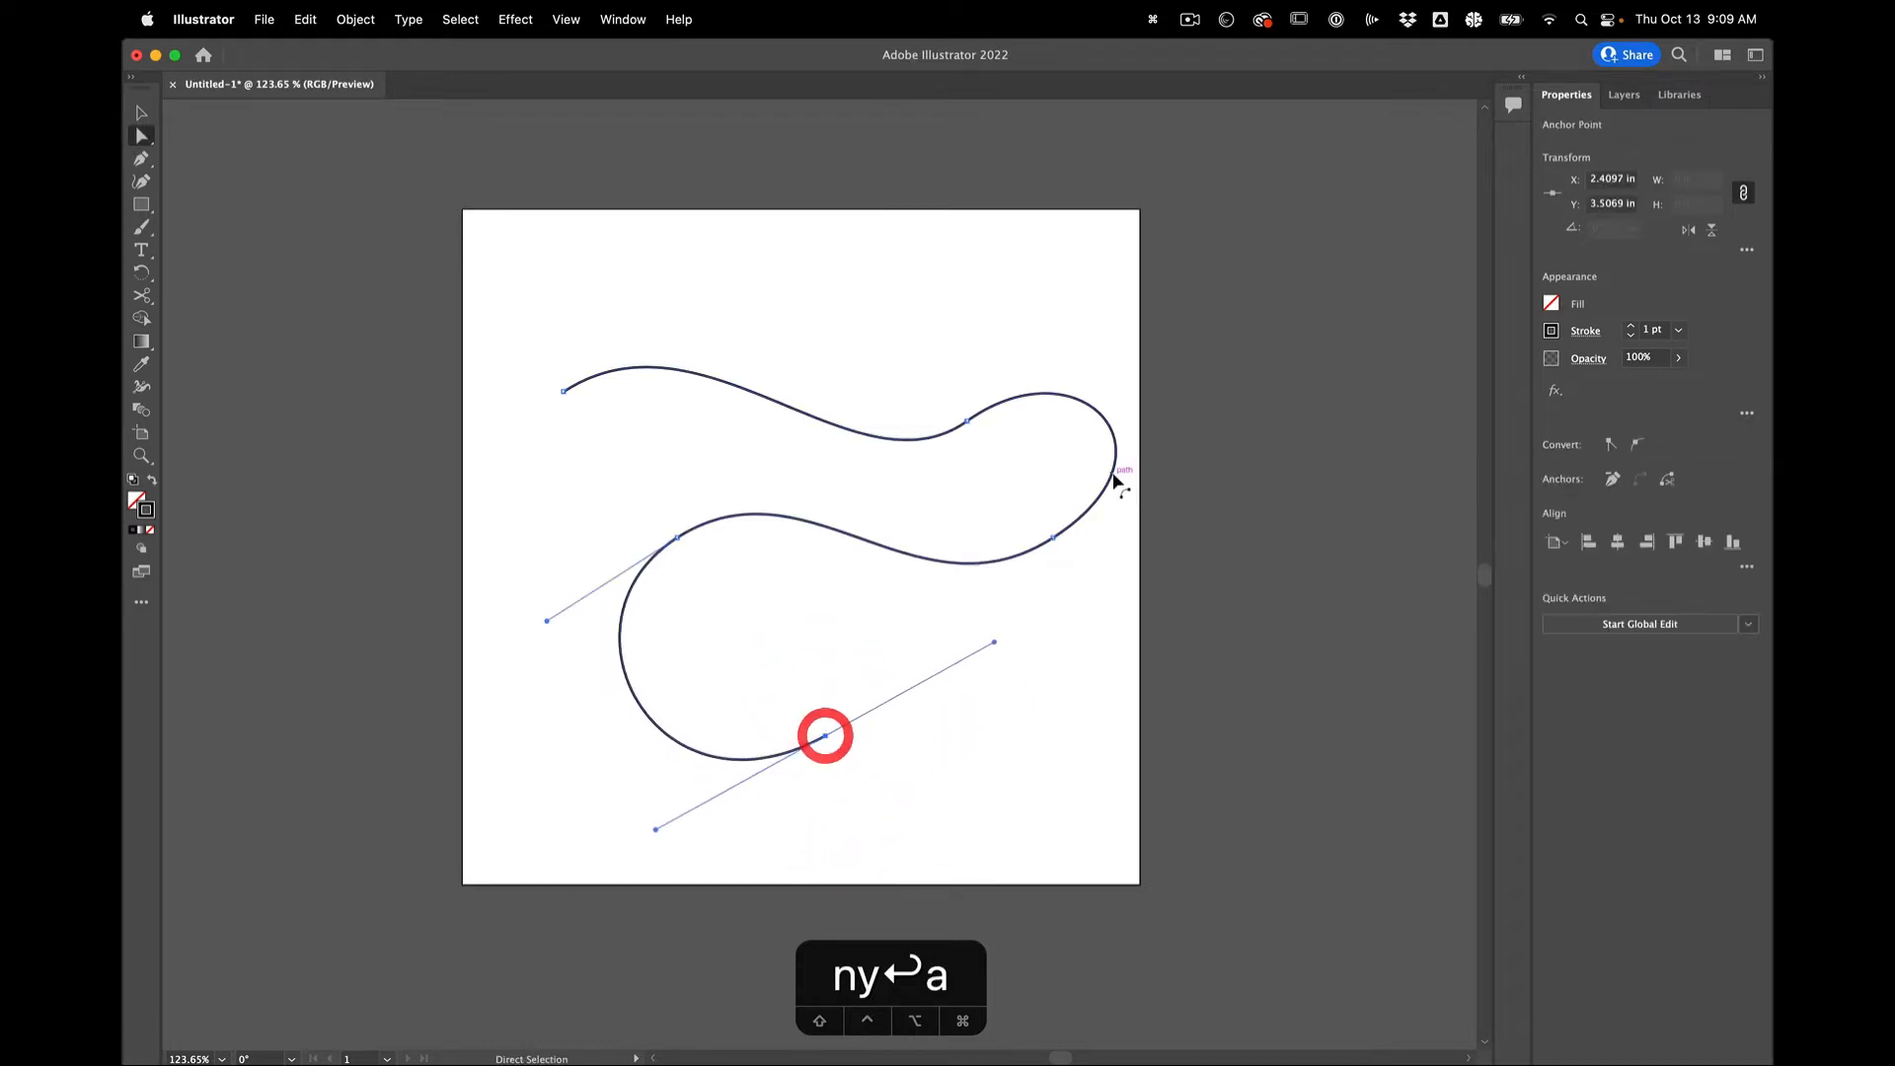
pyautogui.click(1017, 370)
pyautogui.press('v')
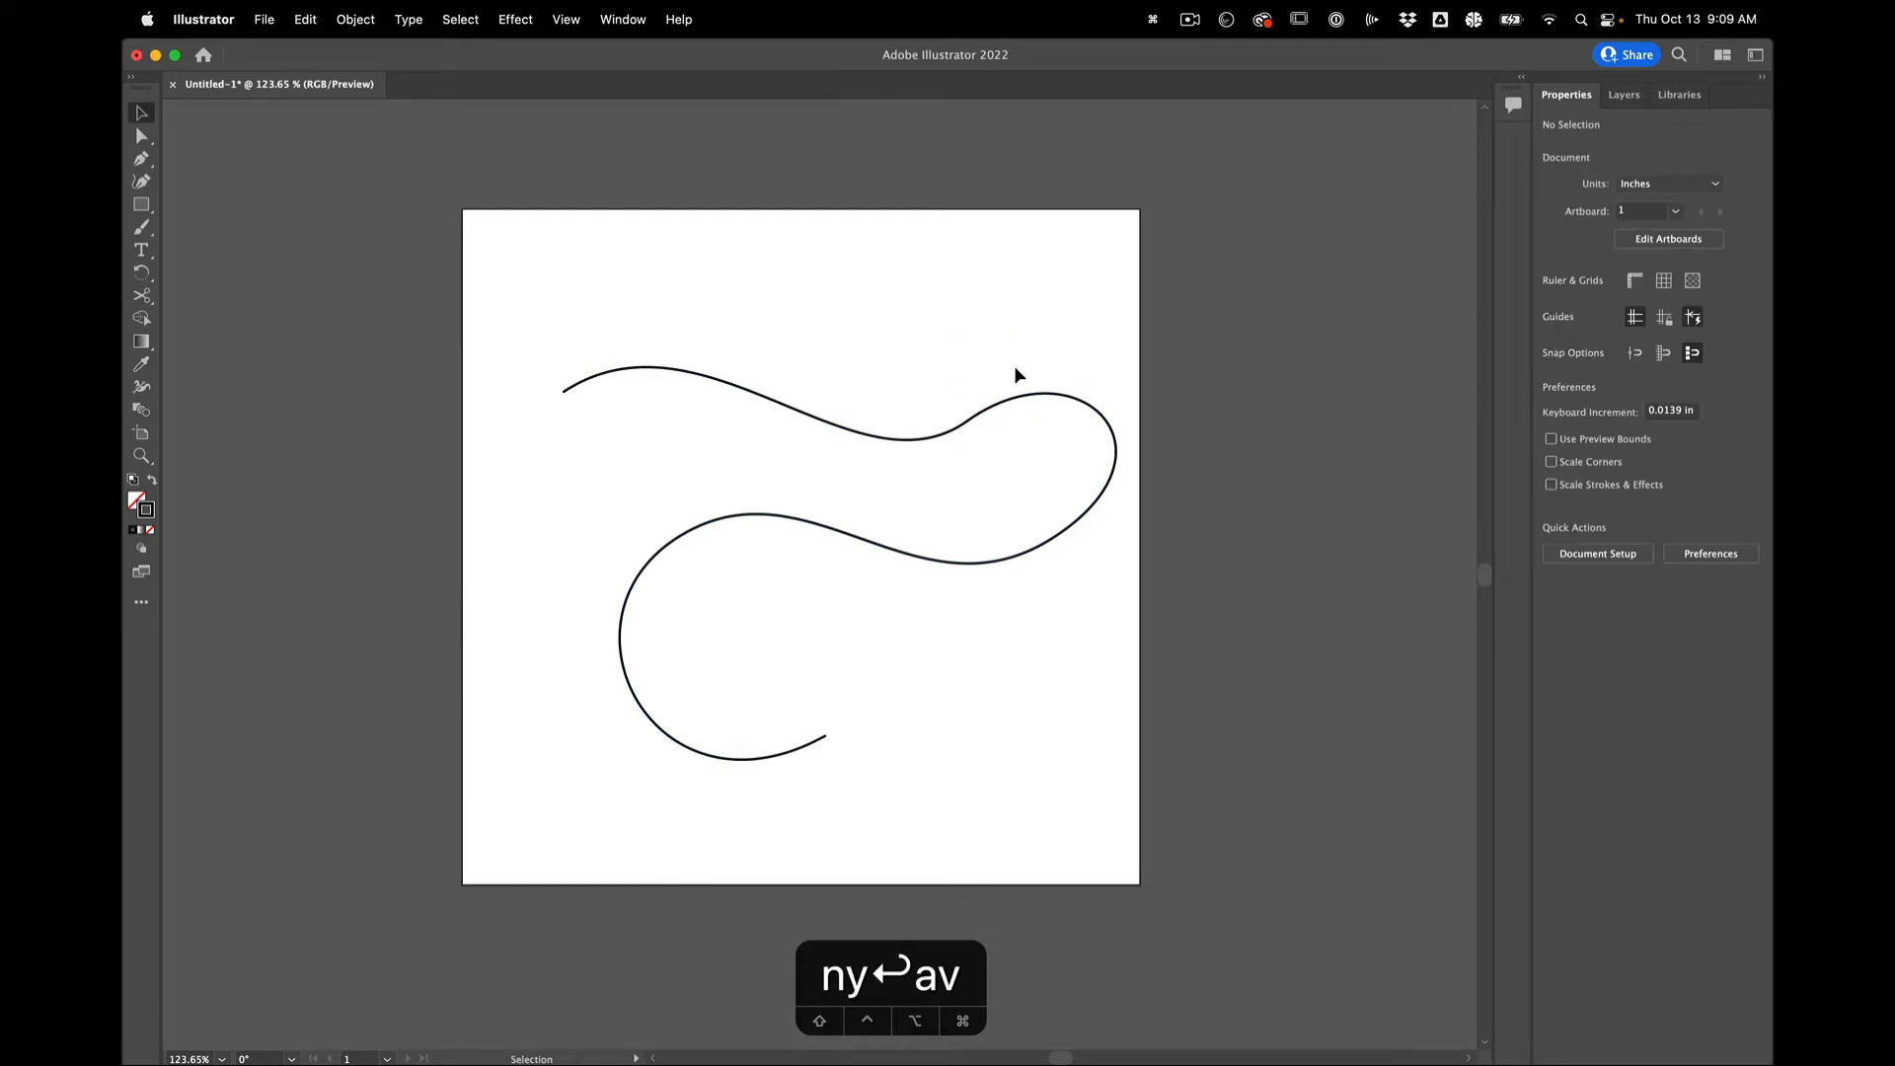
# Select the curved path and reset the Essentials workspace.
pyautogui.click(925, 440)
pyautogui.click(618, 18)
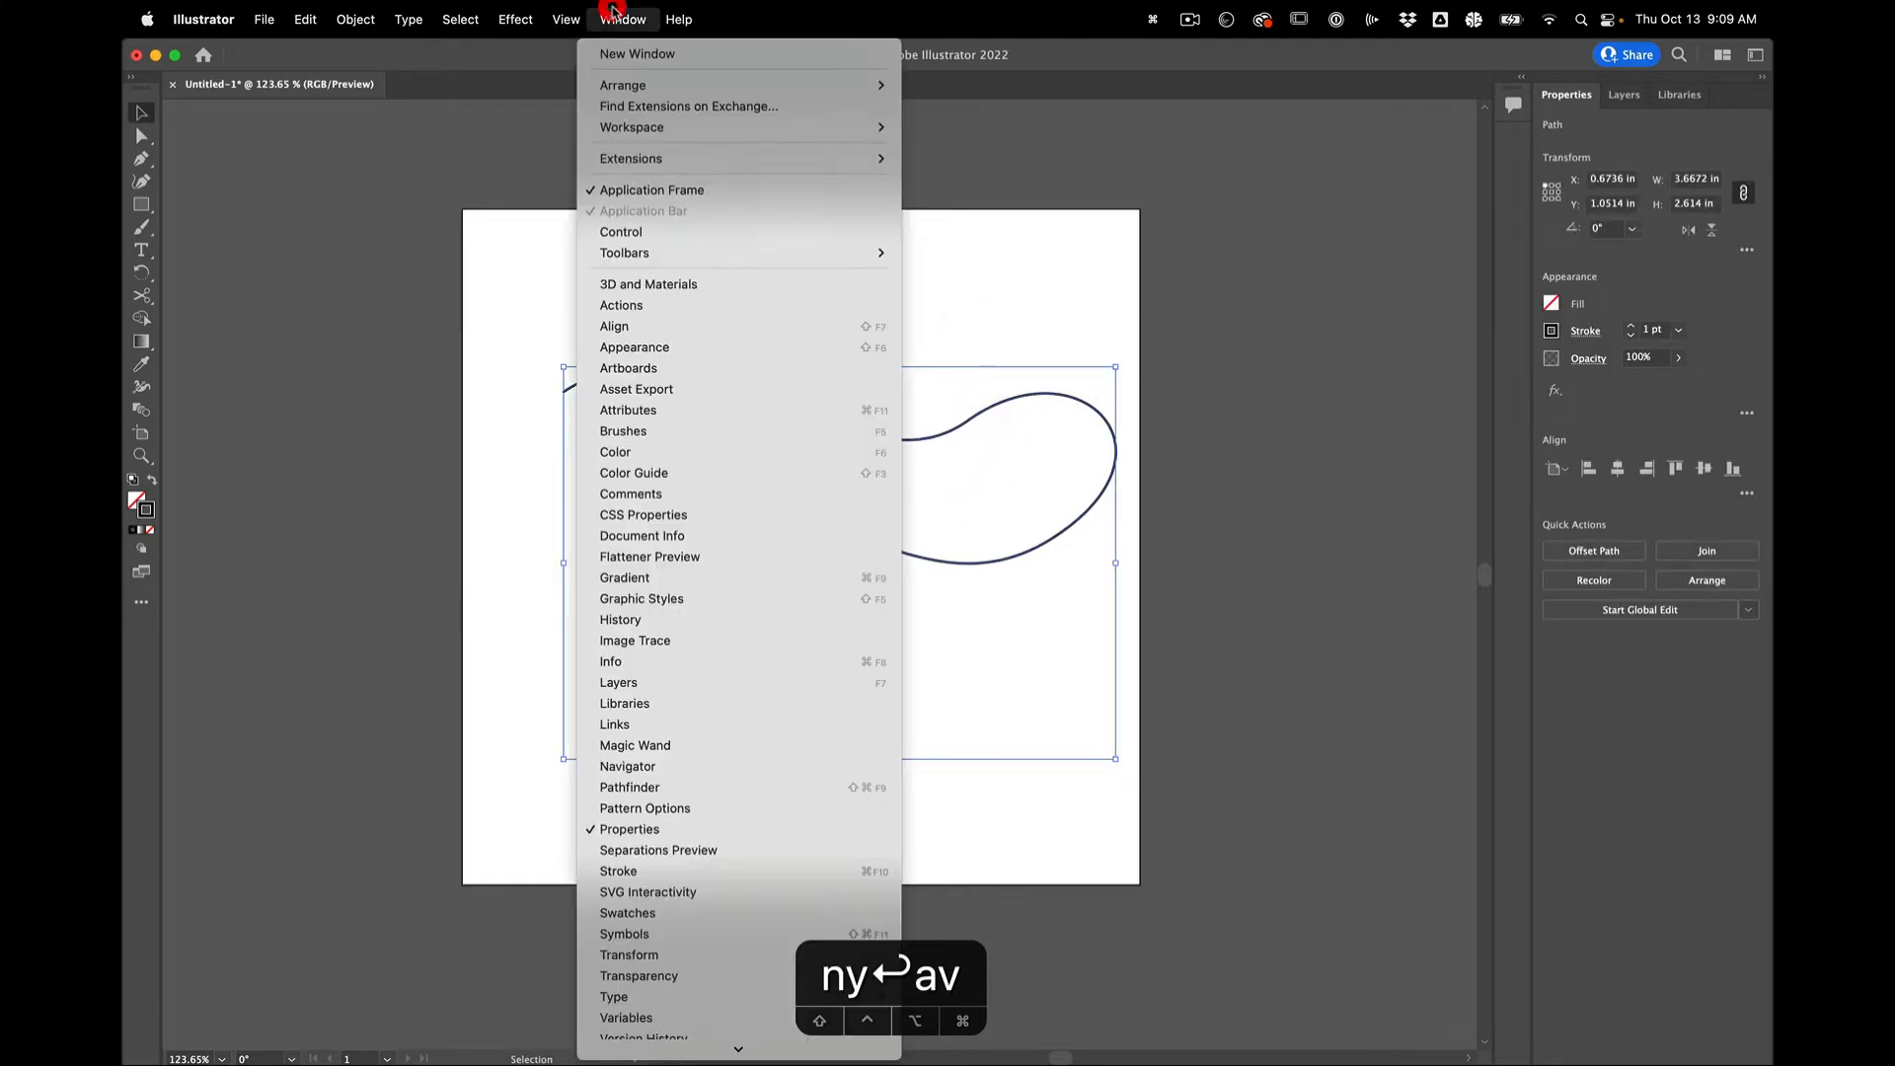
pyautogui.moveTo(640, 127)
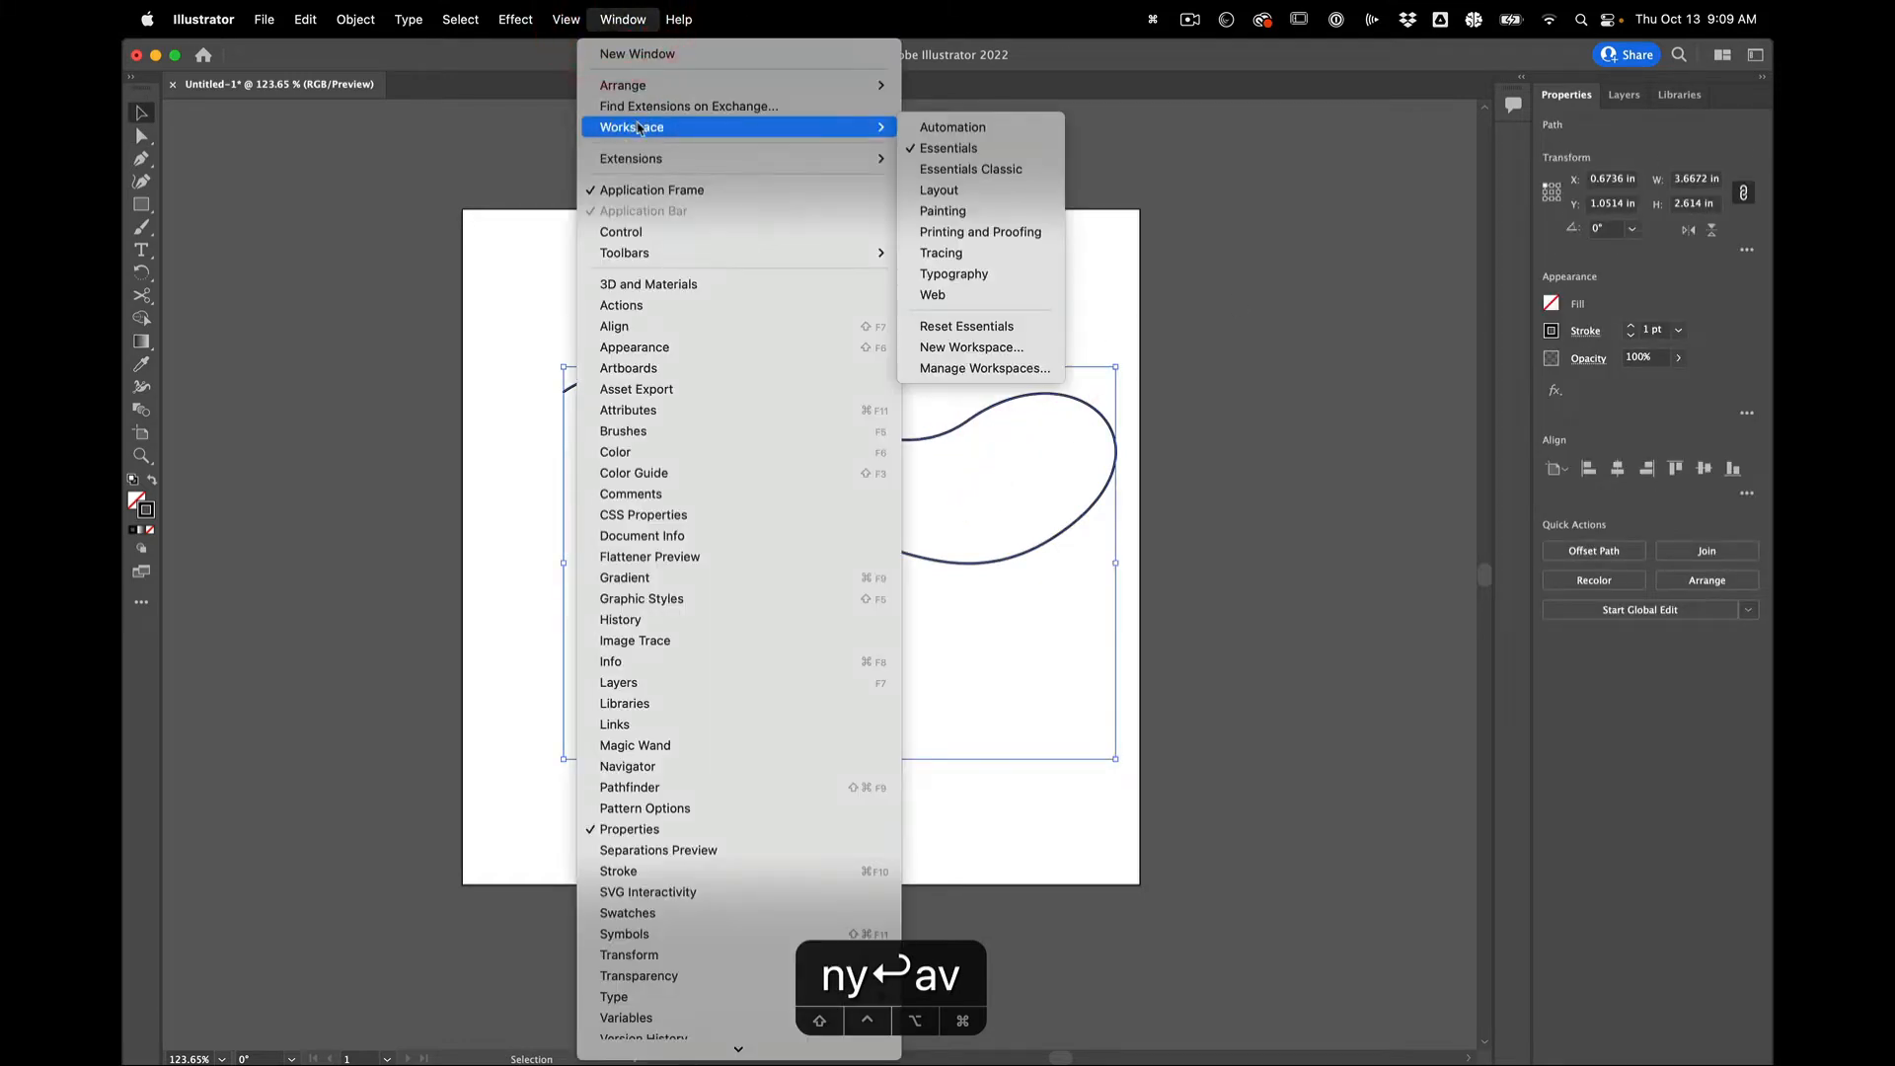
pyautogui.click(961, 311)
pyautogui.click(623, 19)
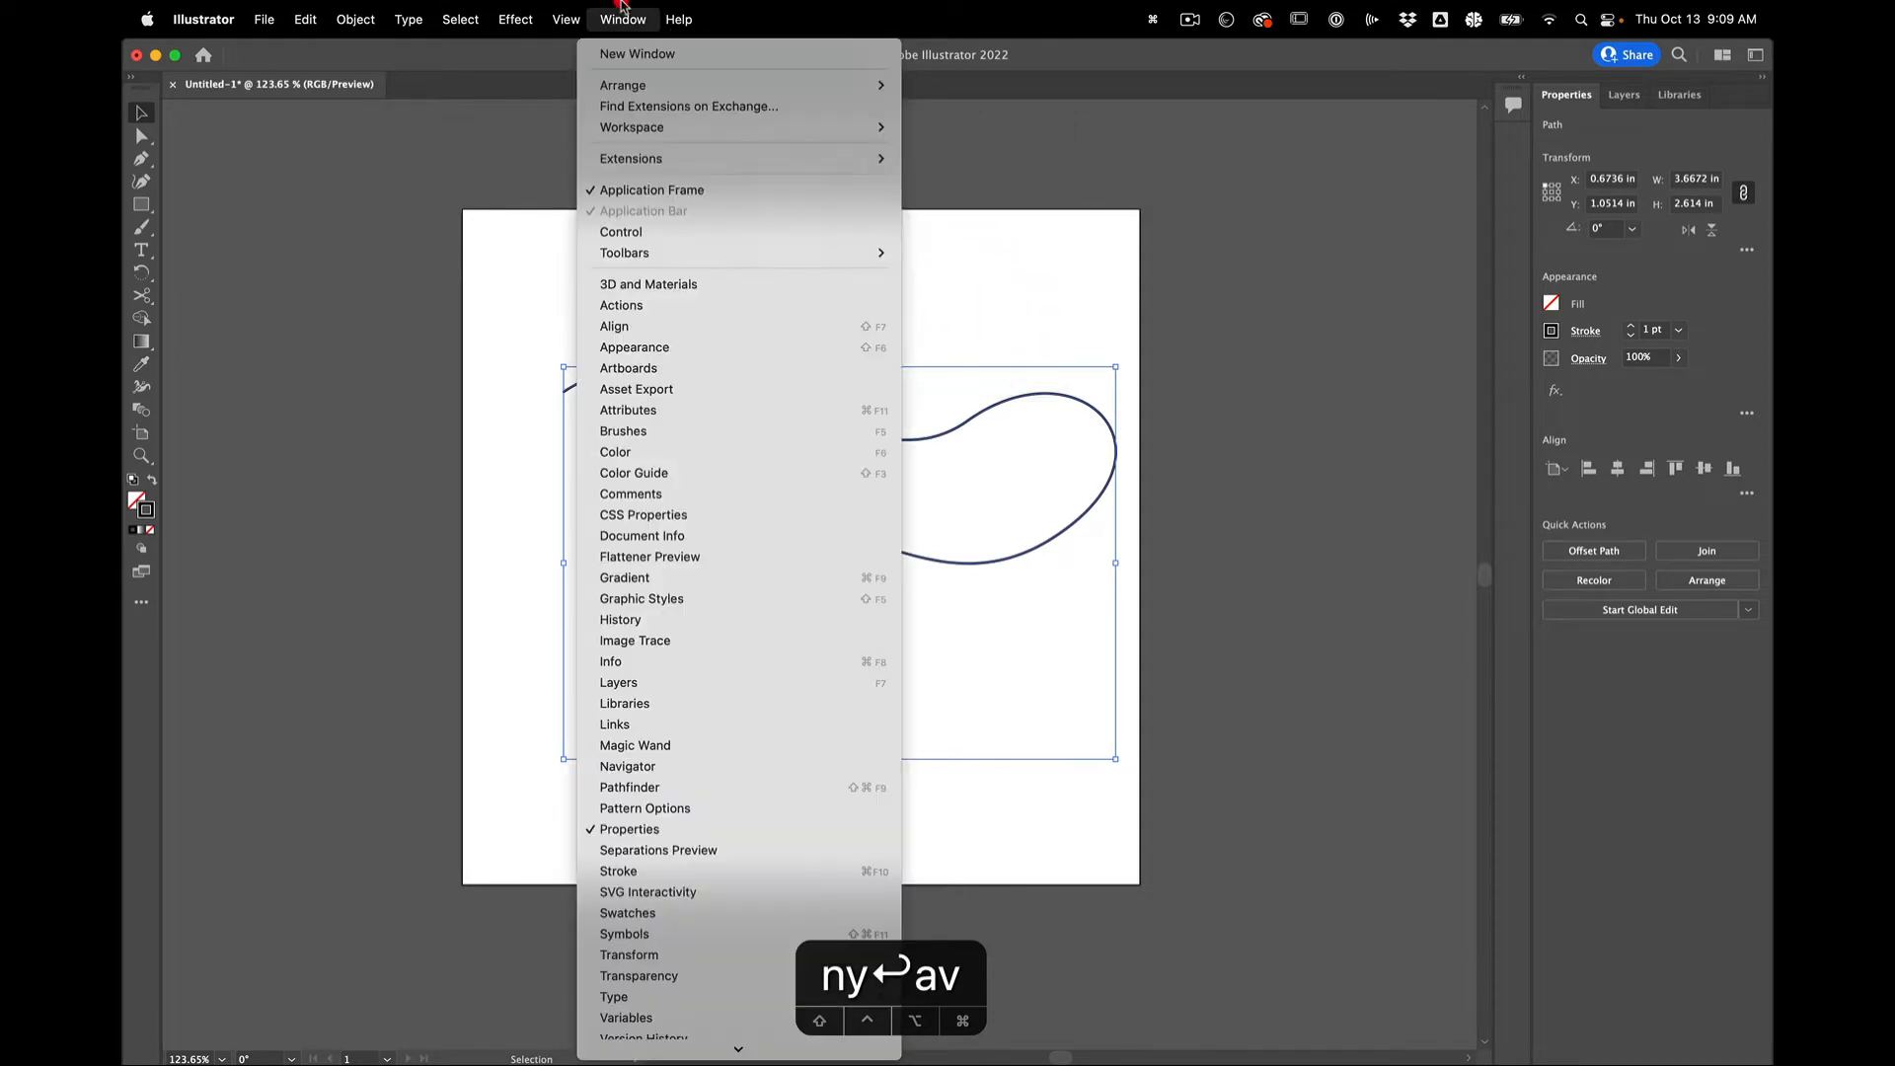
pyautogui.moveTo(690, 127)
pyautogui.click(1007, 326)
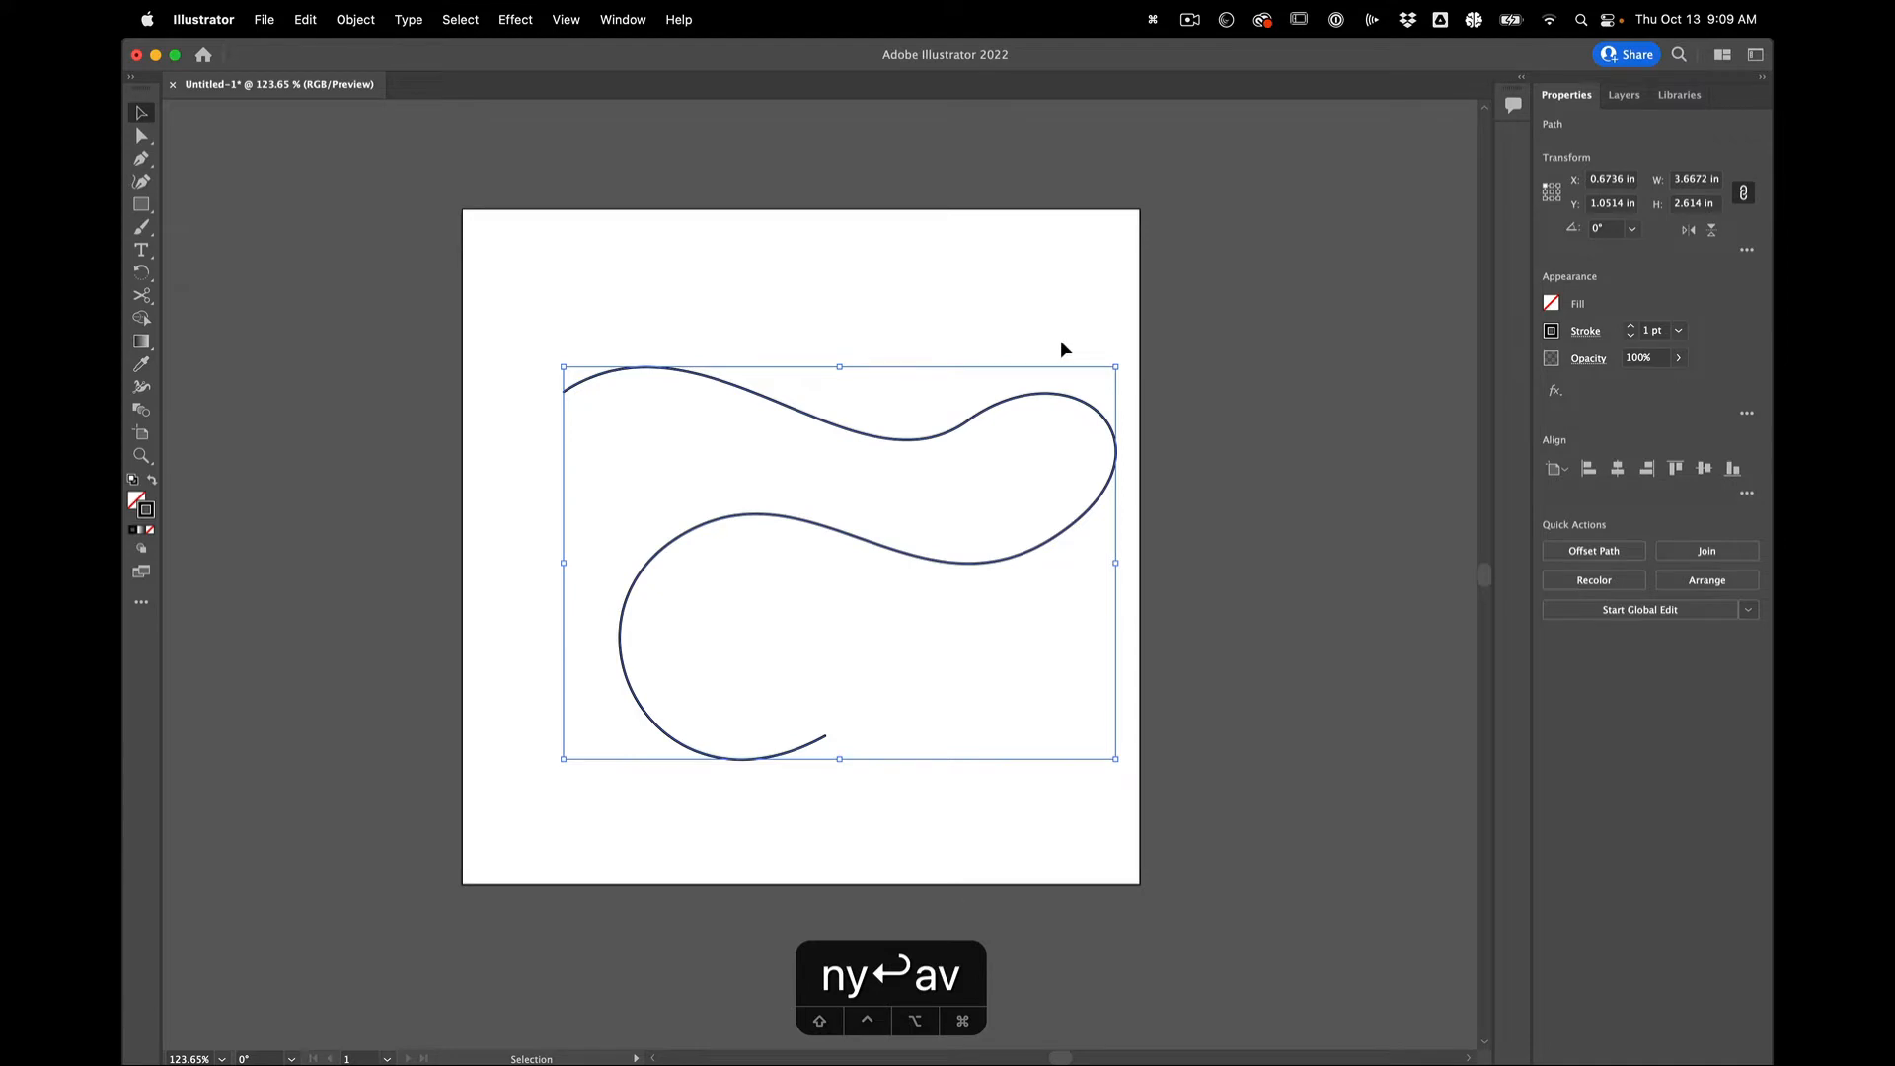
pyautogui.click(1032, 301)
pyautogui.click(957, 301)
pyautogui.click(916, 419)
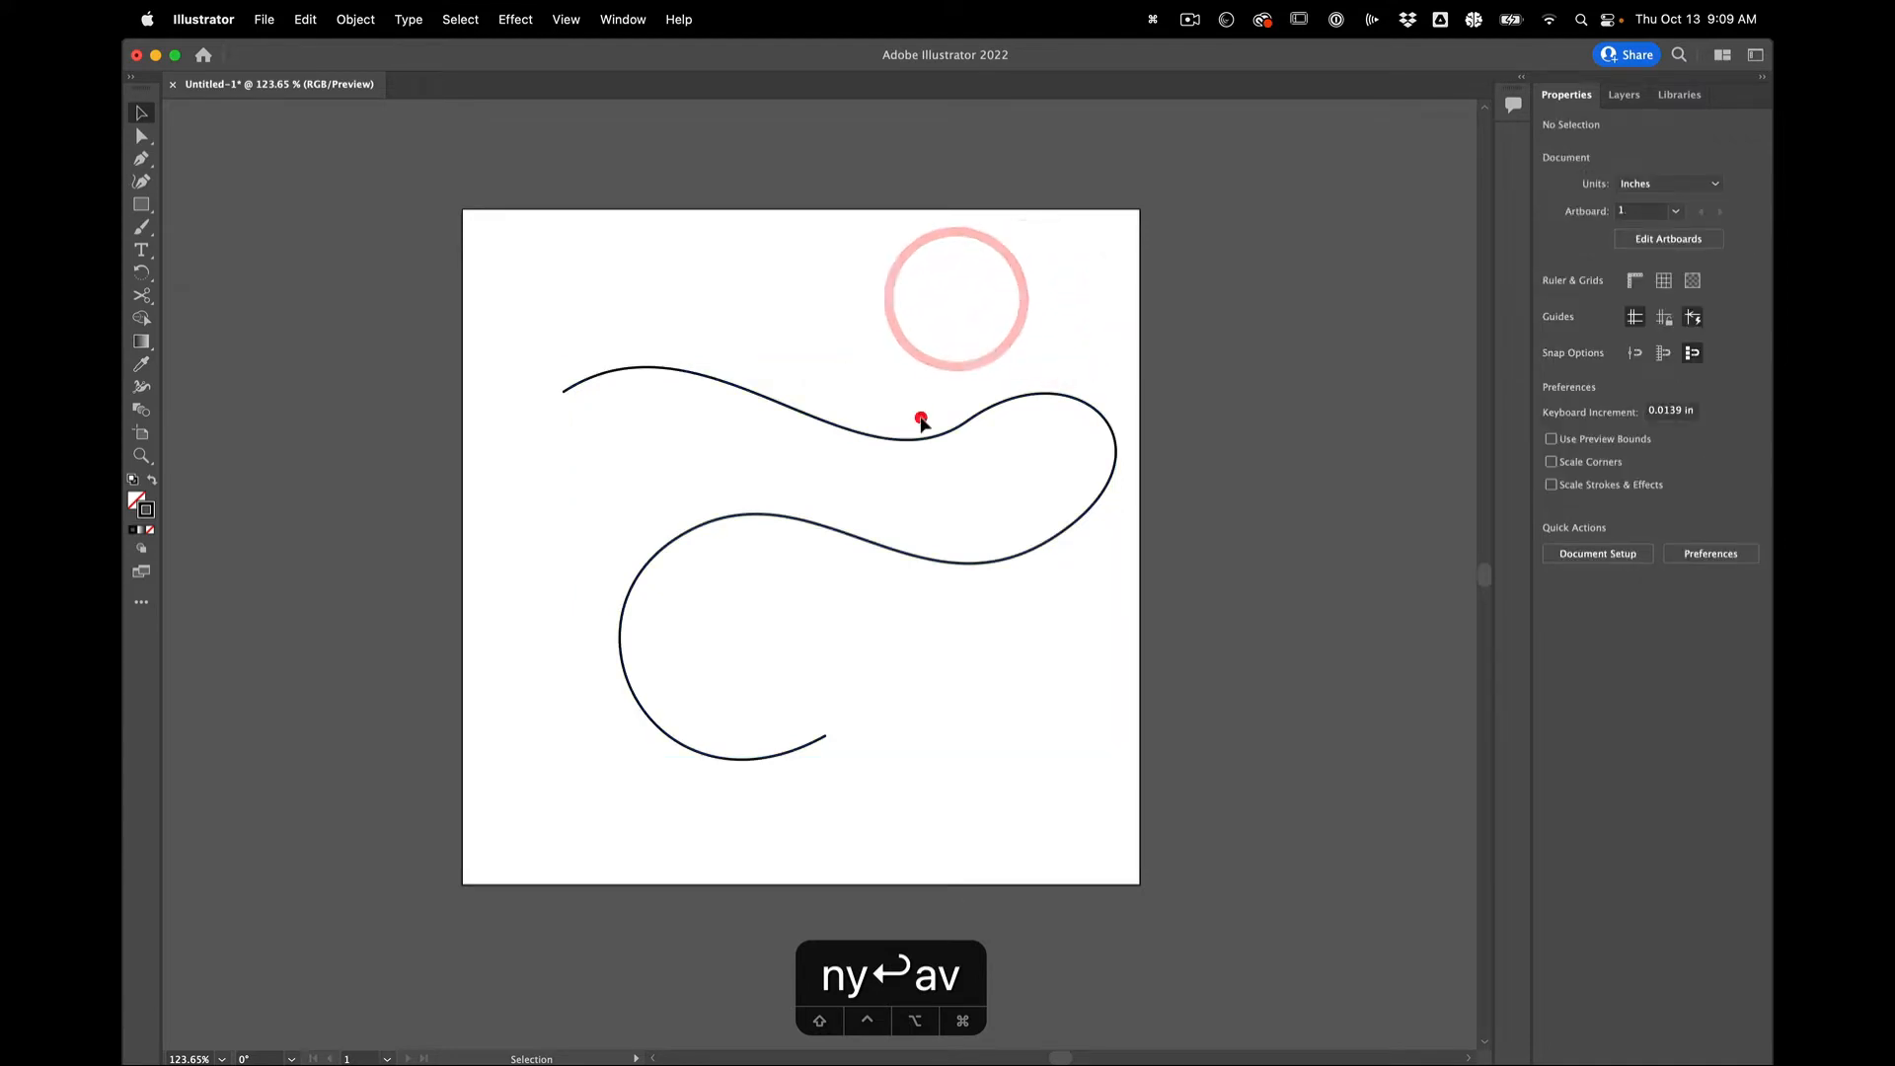
pyautogui.click(914, 557)
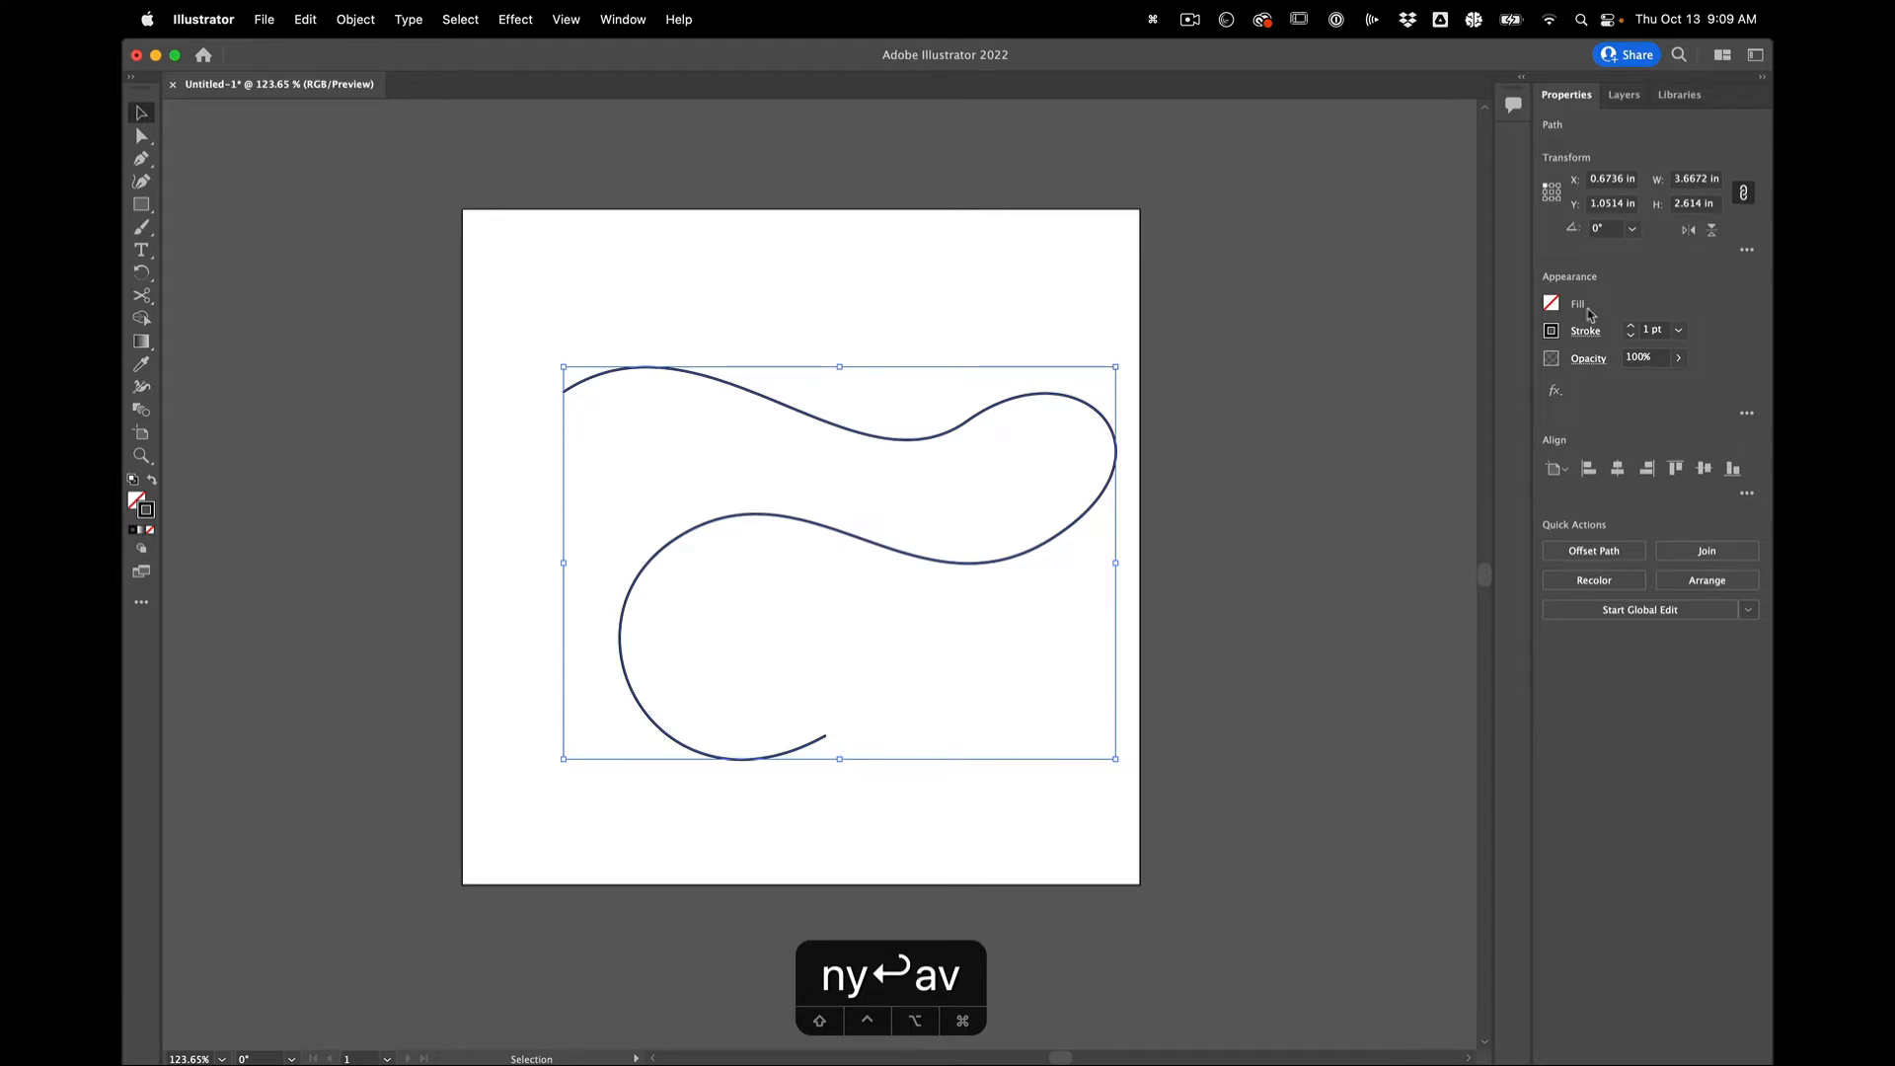
pyautogui.click(1083, 216)
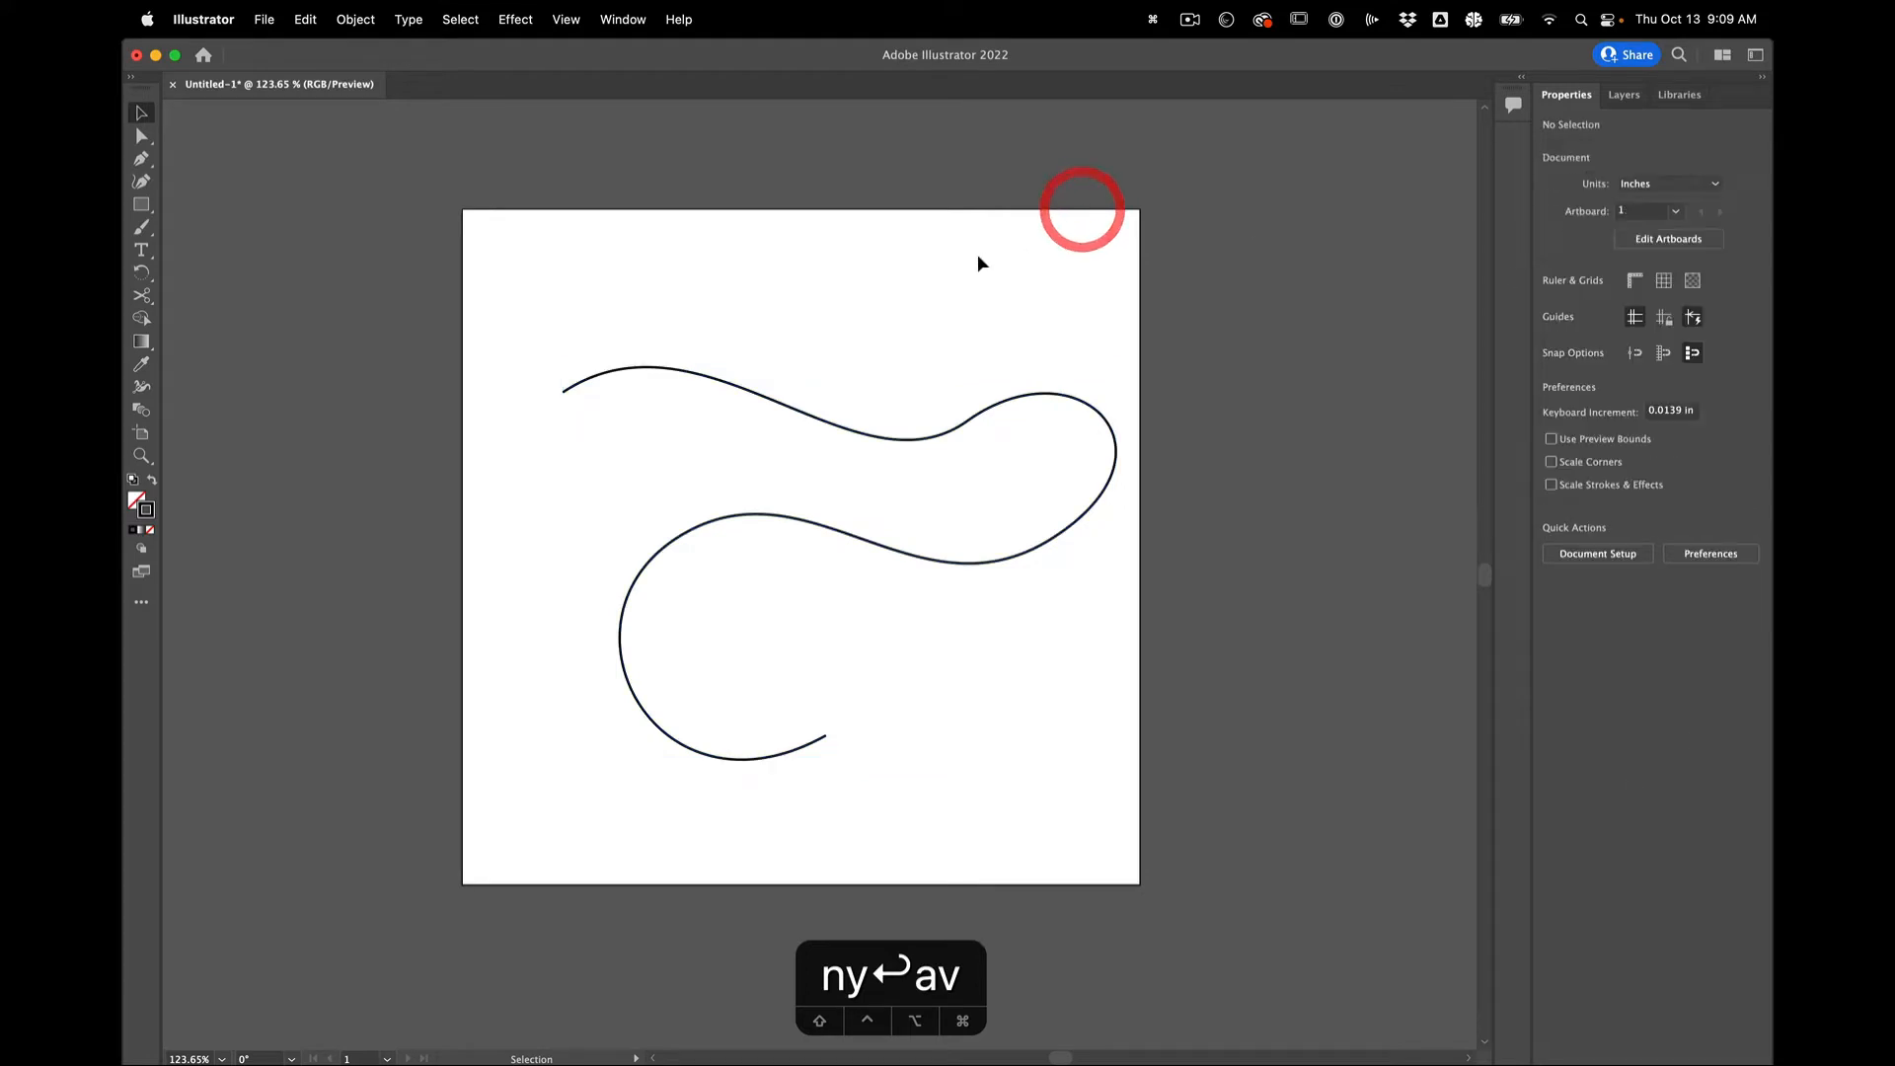
# Move the curved path slightly up and to the left, to about X 0.38 in, Y 1.02 in.
pyautogui.click(1063, 398)
pyautogui.moveTo(1063, 399); pyautogui.dragTo(1019, 395)
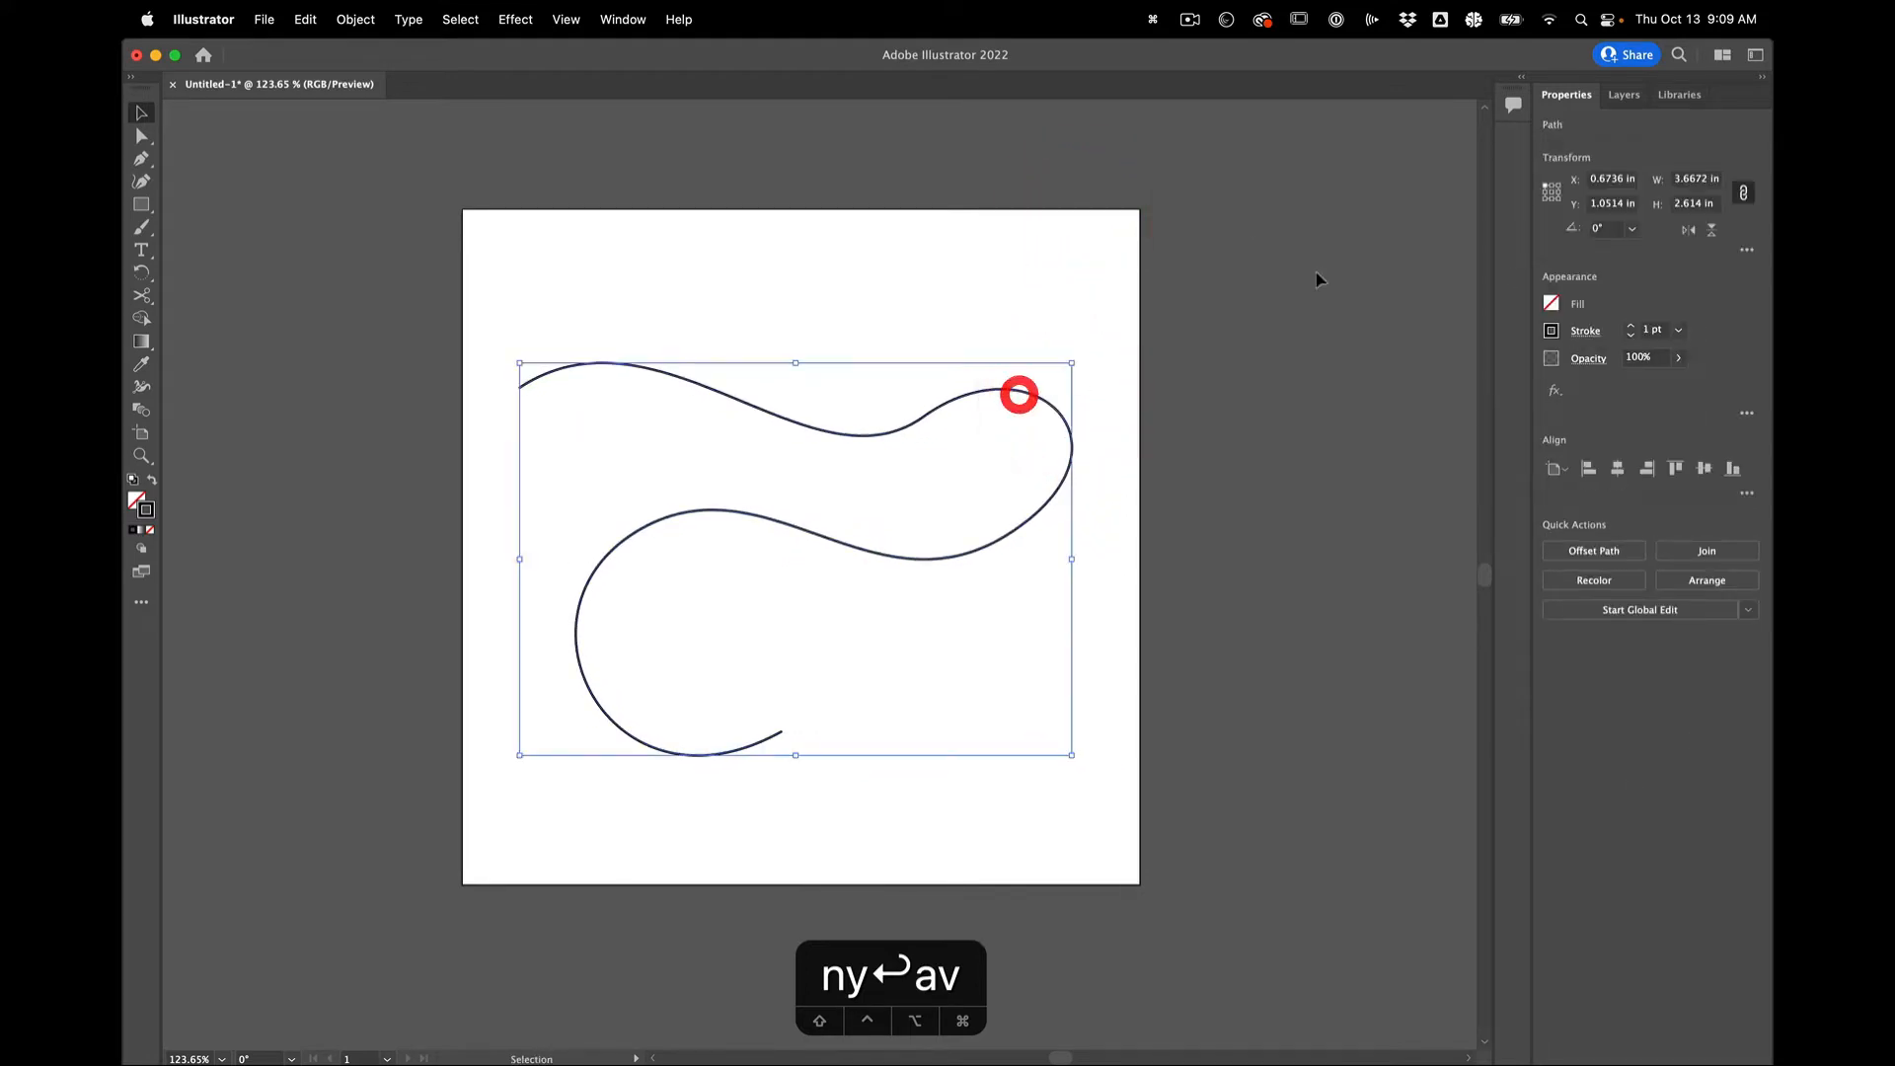
pyautogui.click(1062, 255)
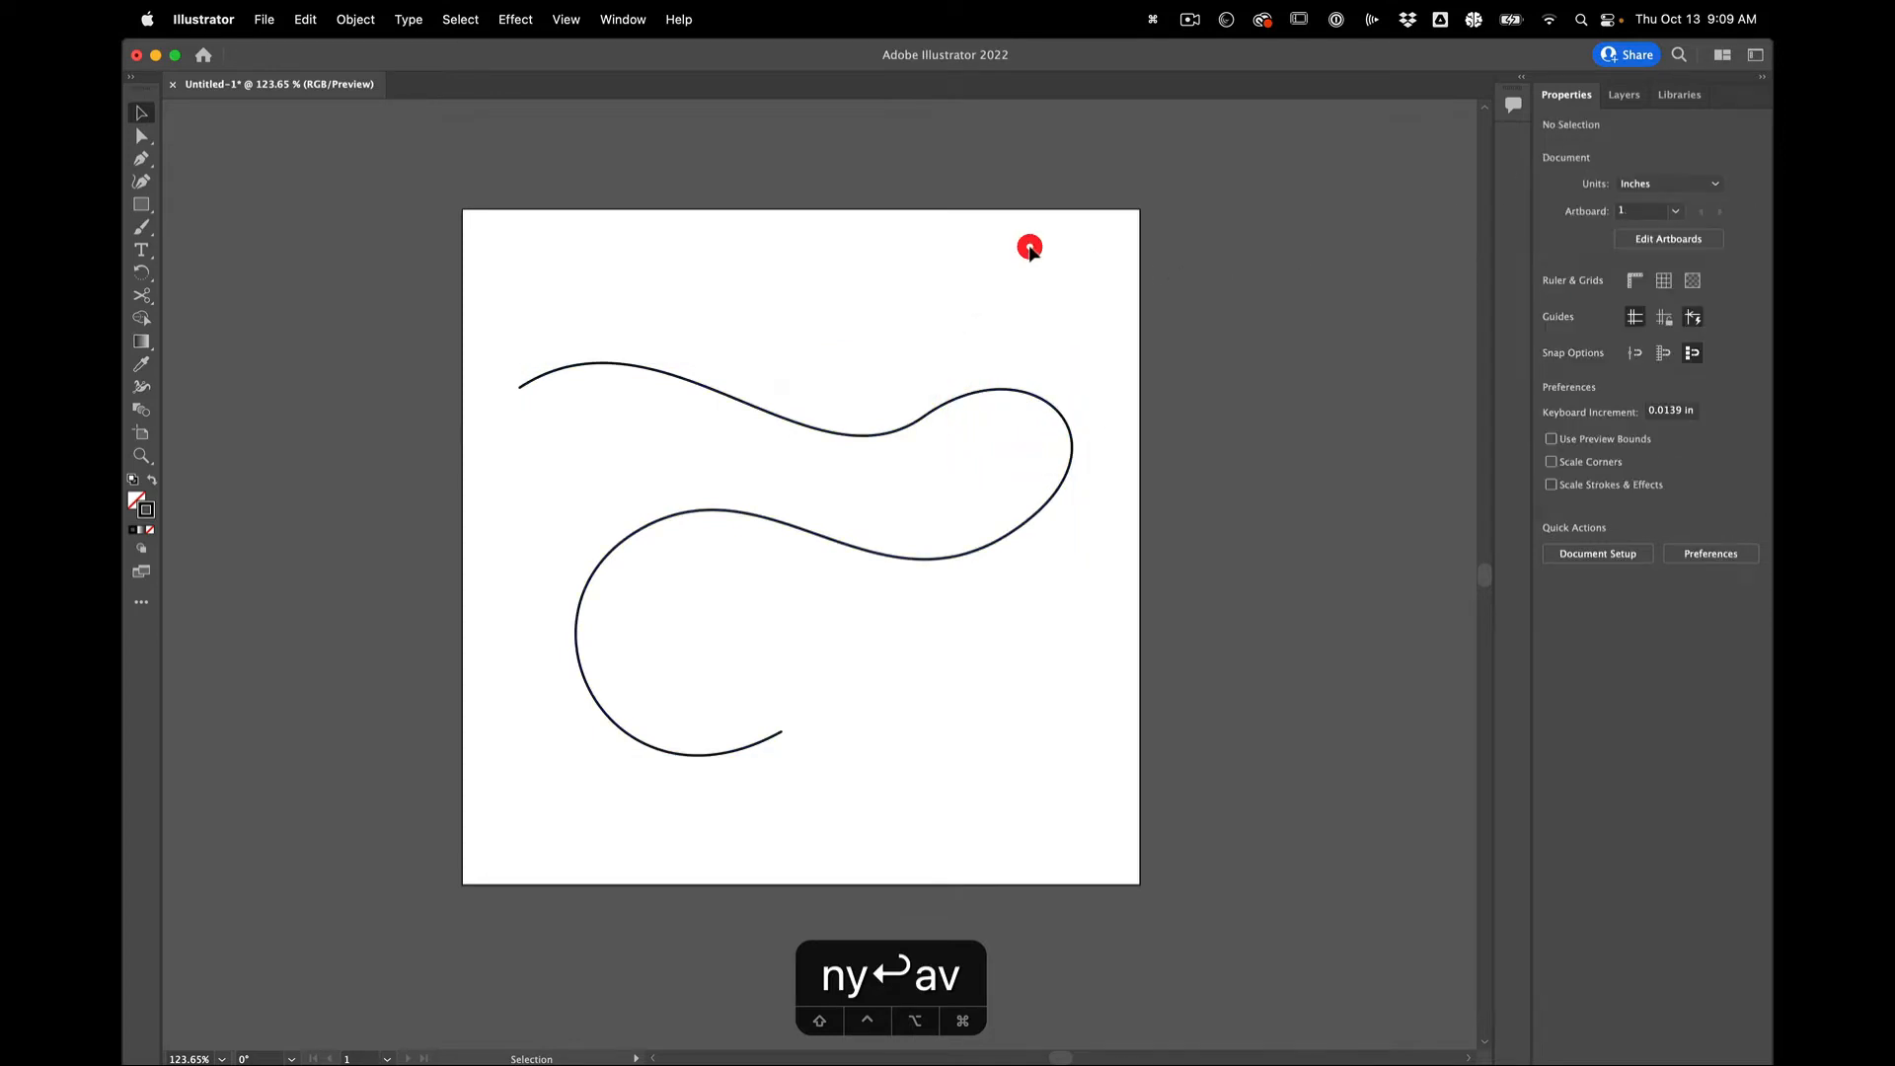
# Scale the curved path down proportionally about its center to about 3.10 by 2.21 in, and deselect it.
pyautogui.click(978, 395)
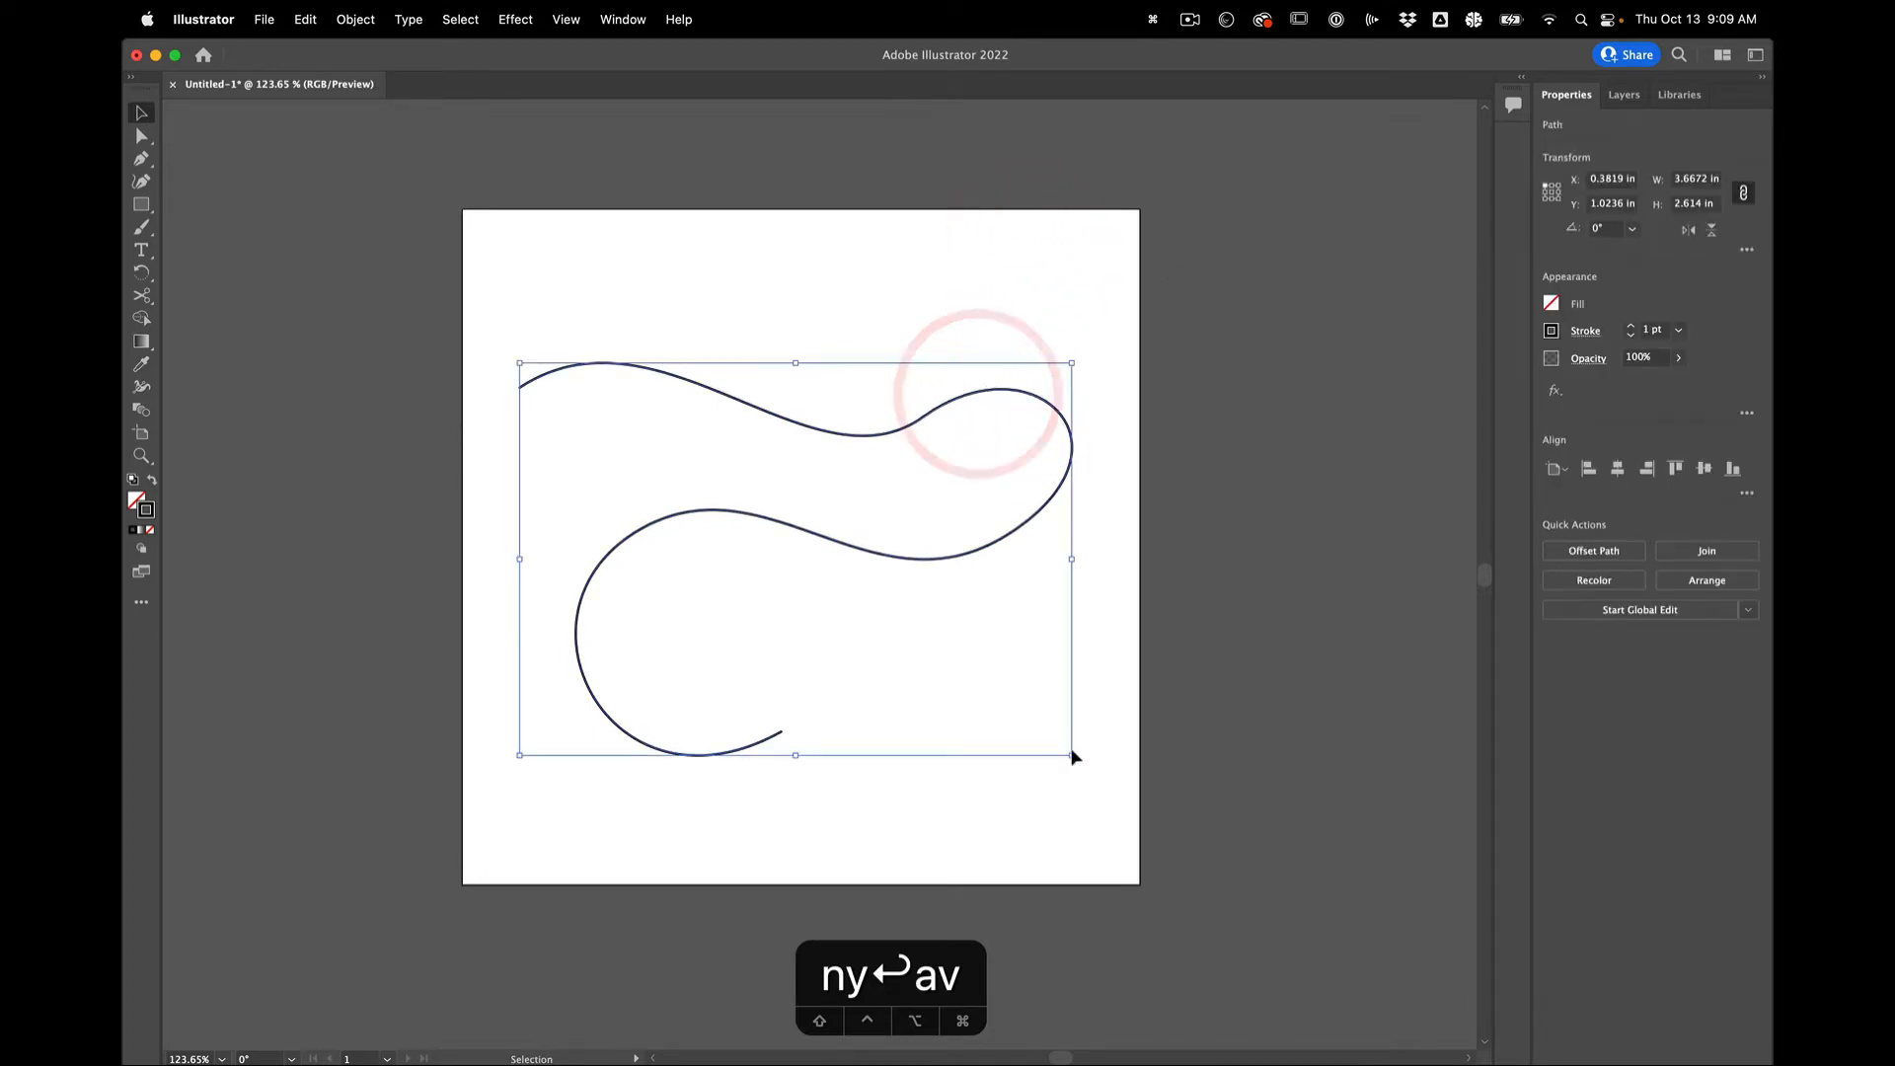
pyautogui.moveTo(1072, 755); pyautogui.dragTo(1029, 743)
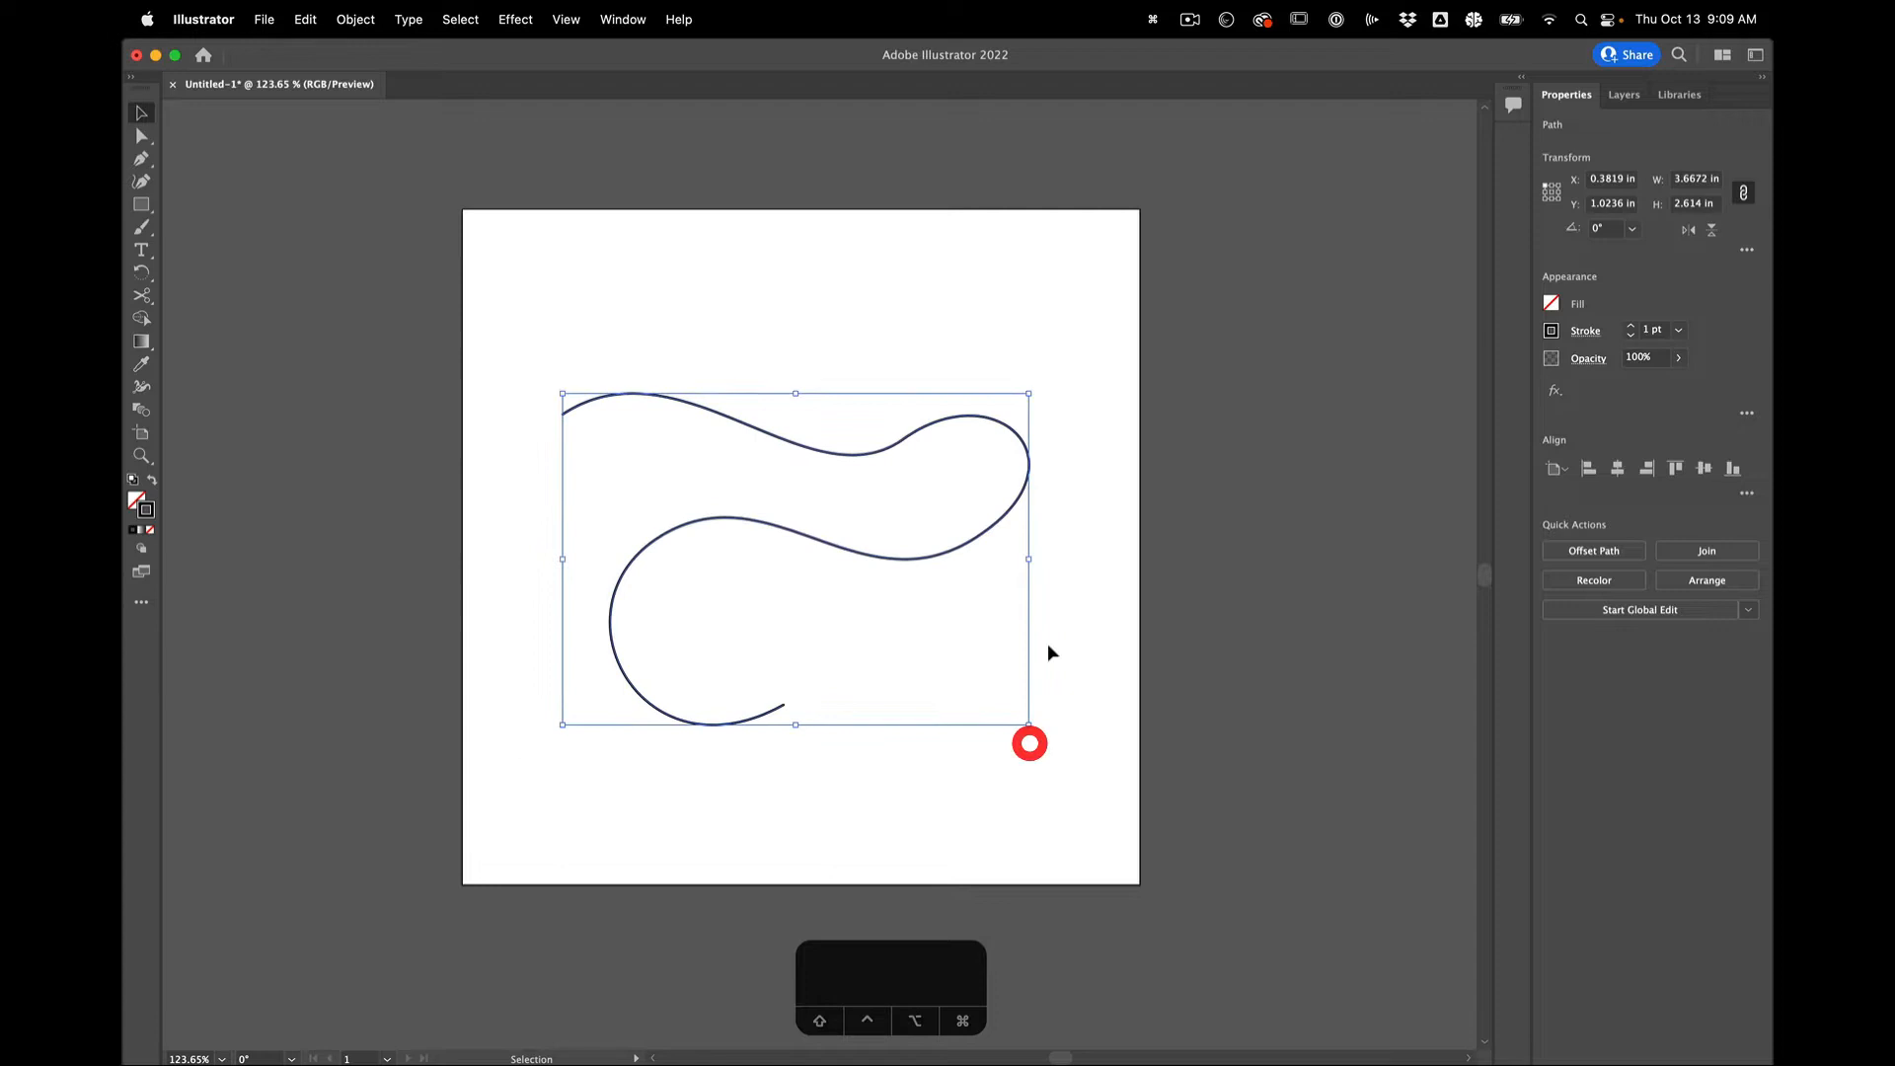
pyautogui.click(1039, 416)
pyautogui.click(797, 661)
pyautogui.click(887, 244)
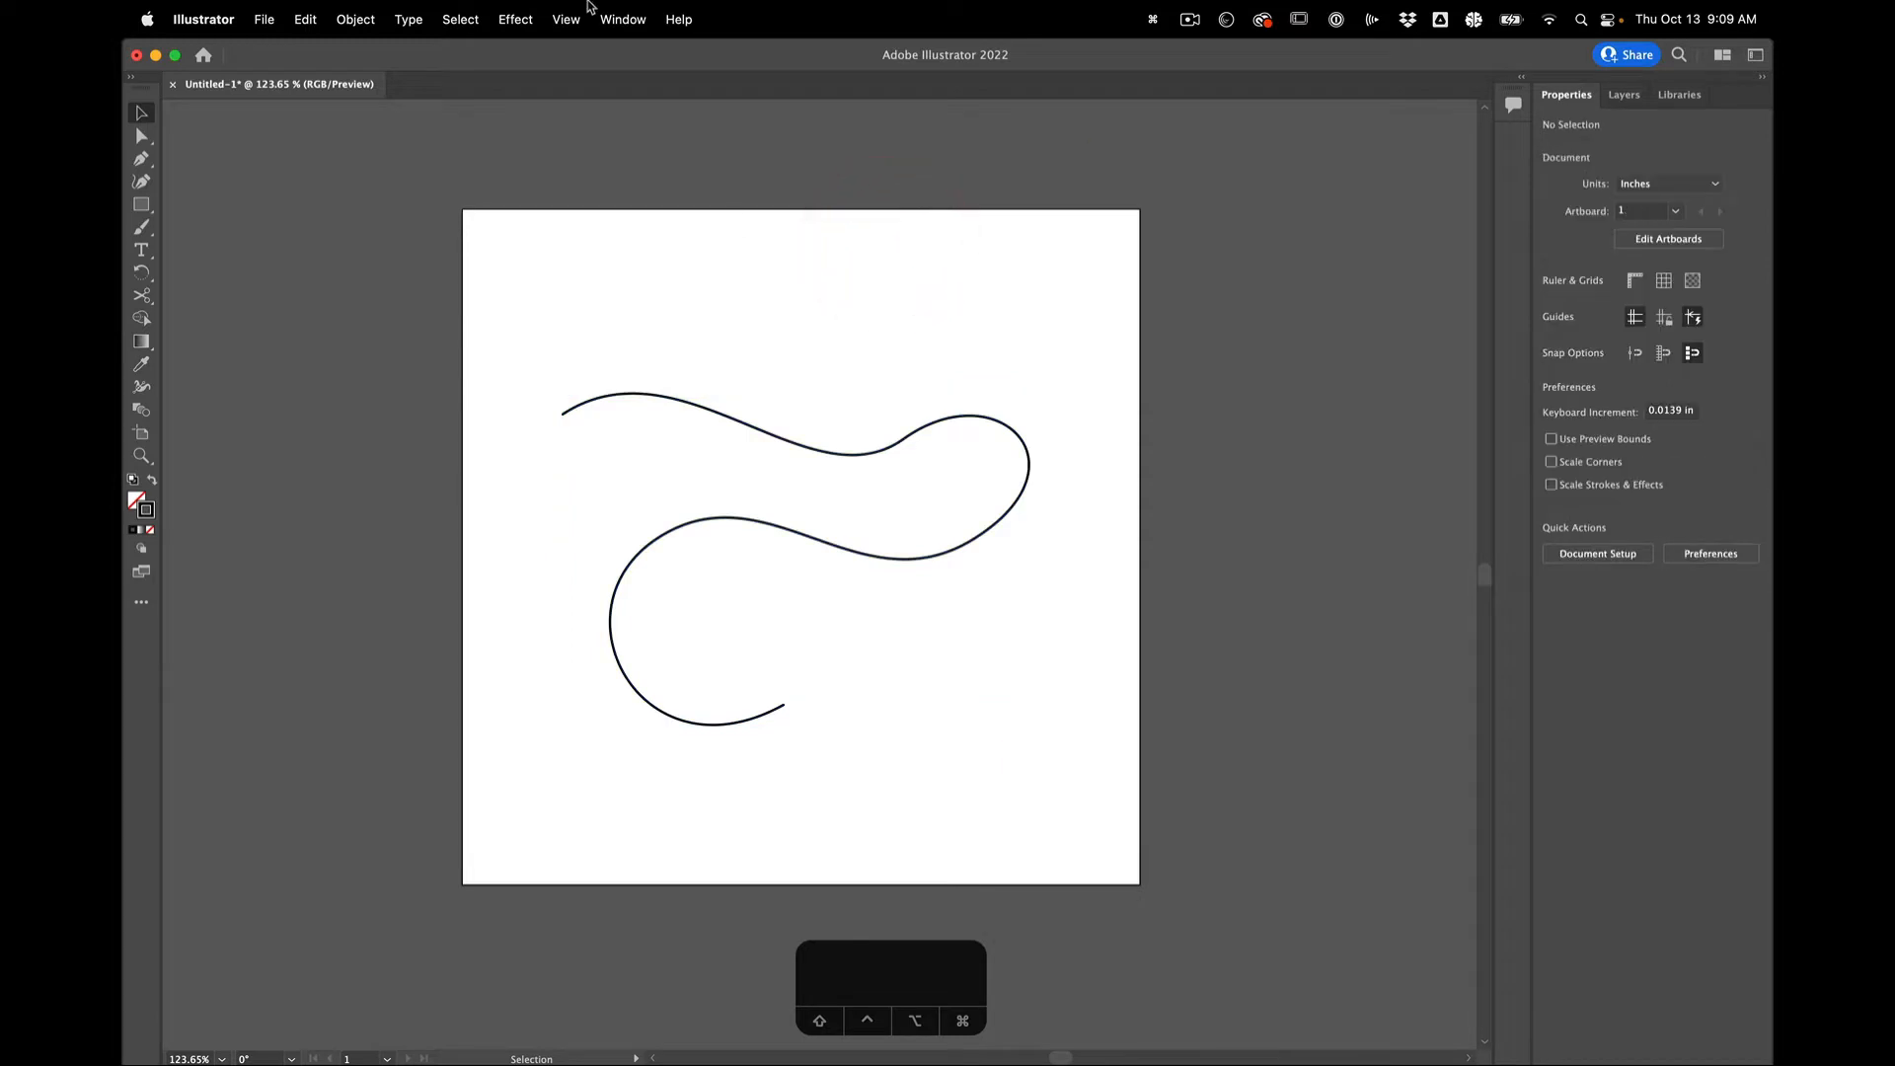
# Show the Appearance panel, dock it above the Properties panel and make it taller.
pyautogui.click(622, 19)
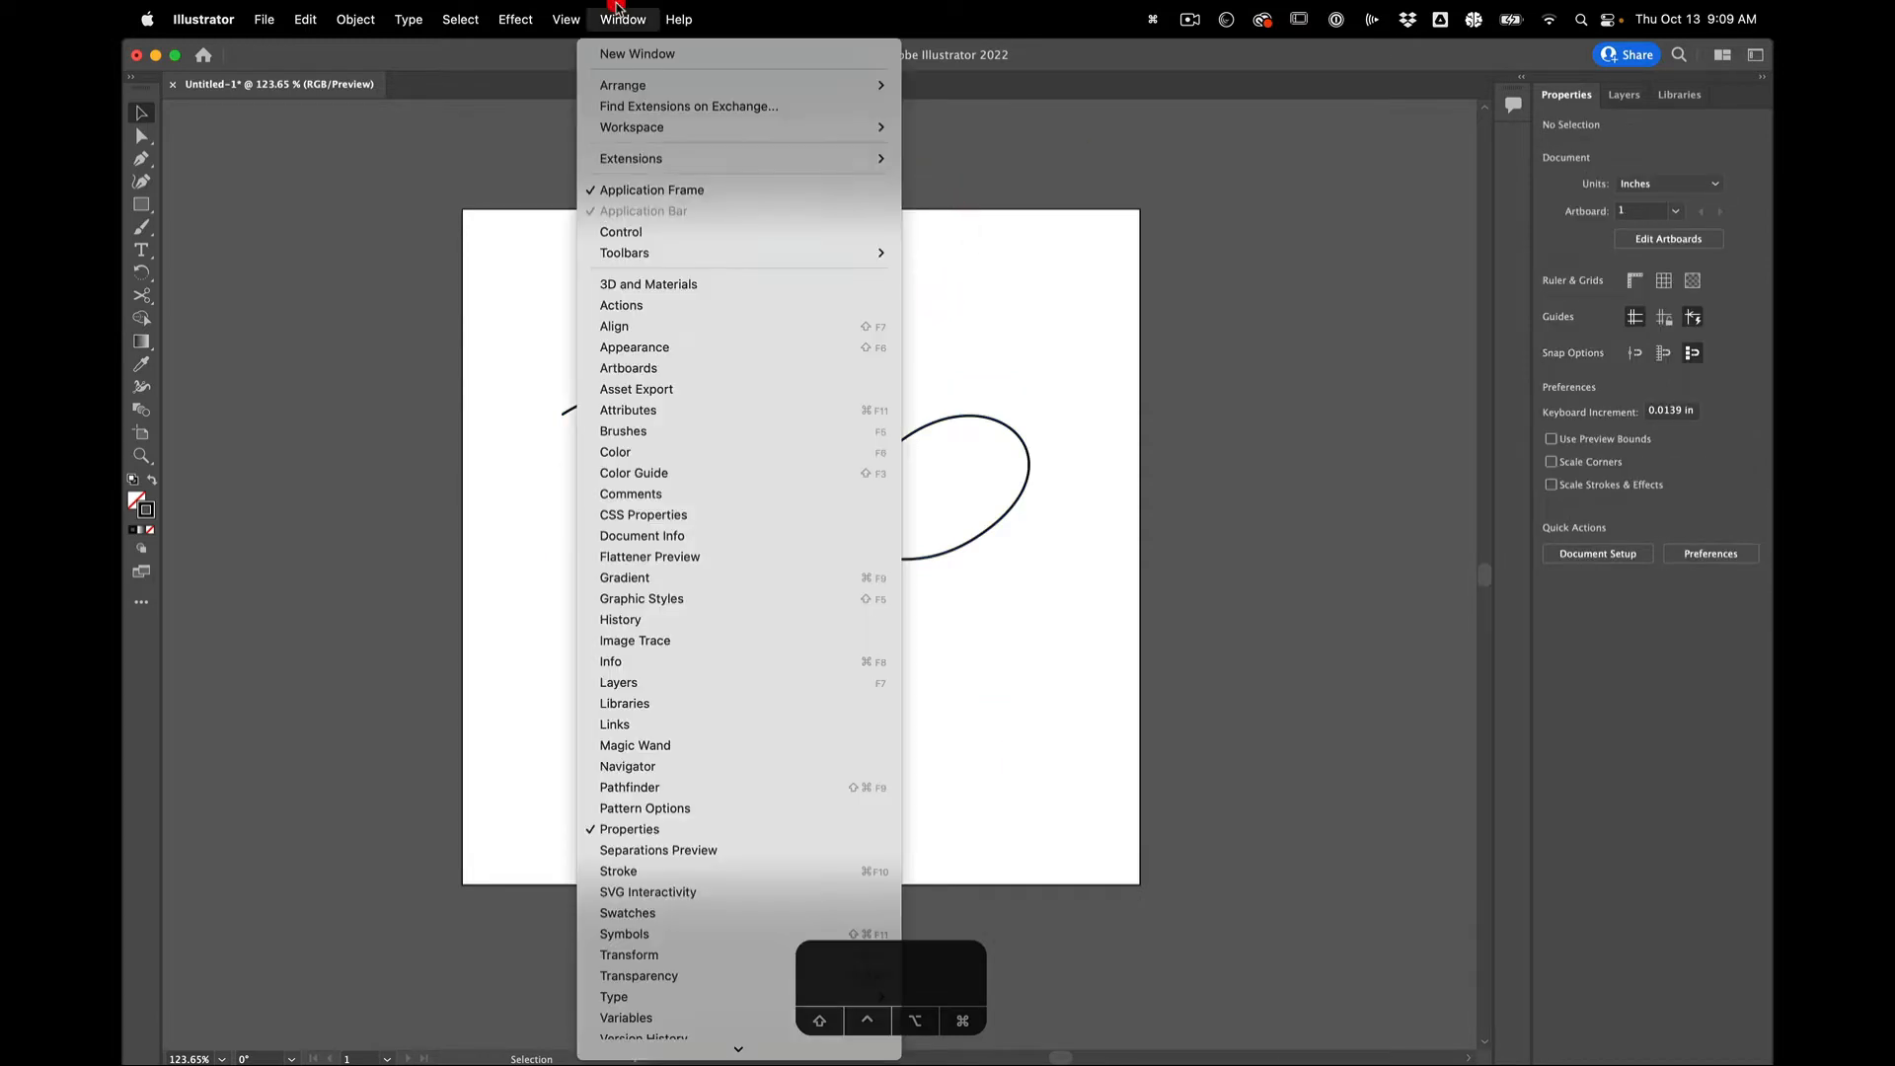
pyautogui.click(615, 346)
pyautogui.moveTo(942, 327); pyautogui.dragTo(1601, 87)
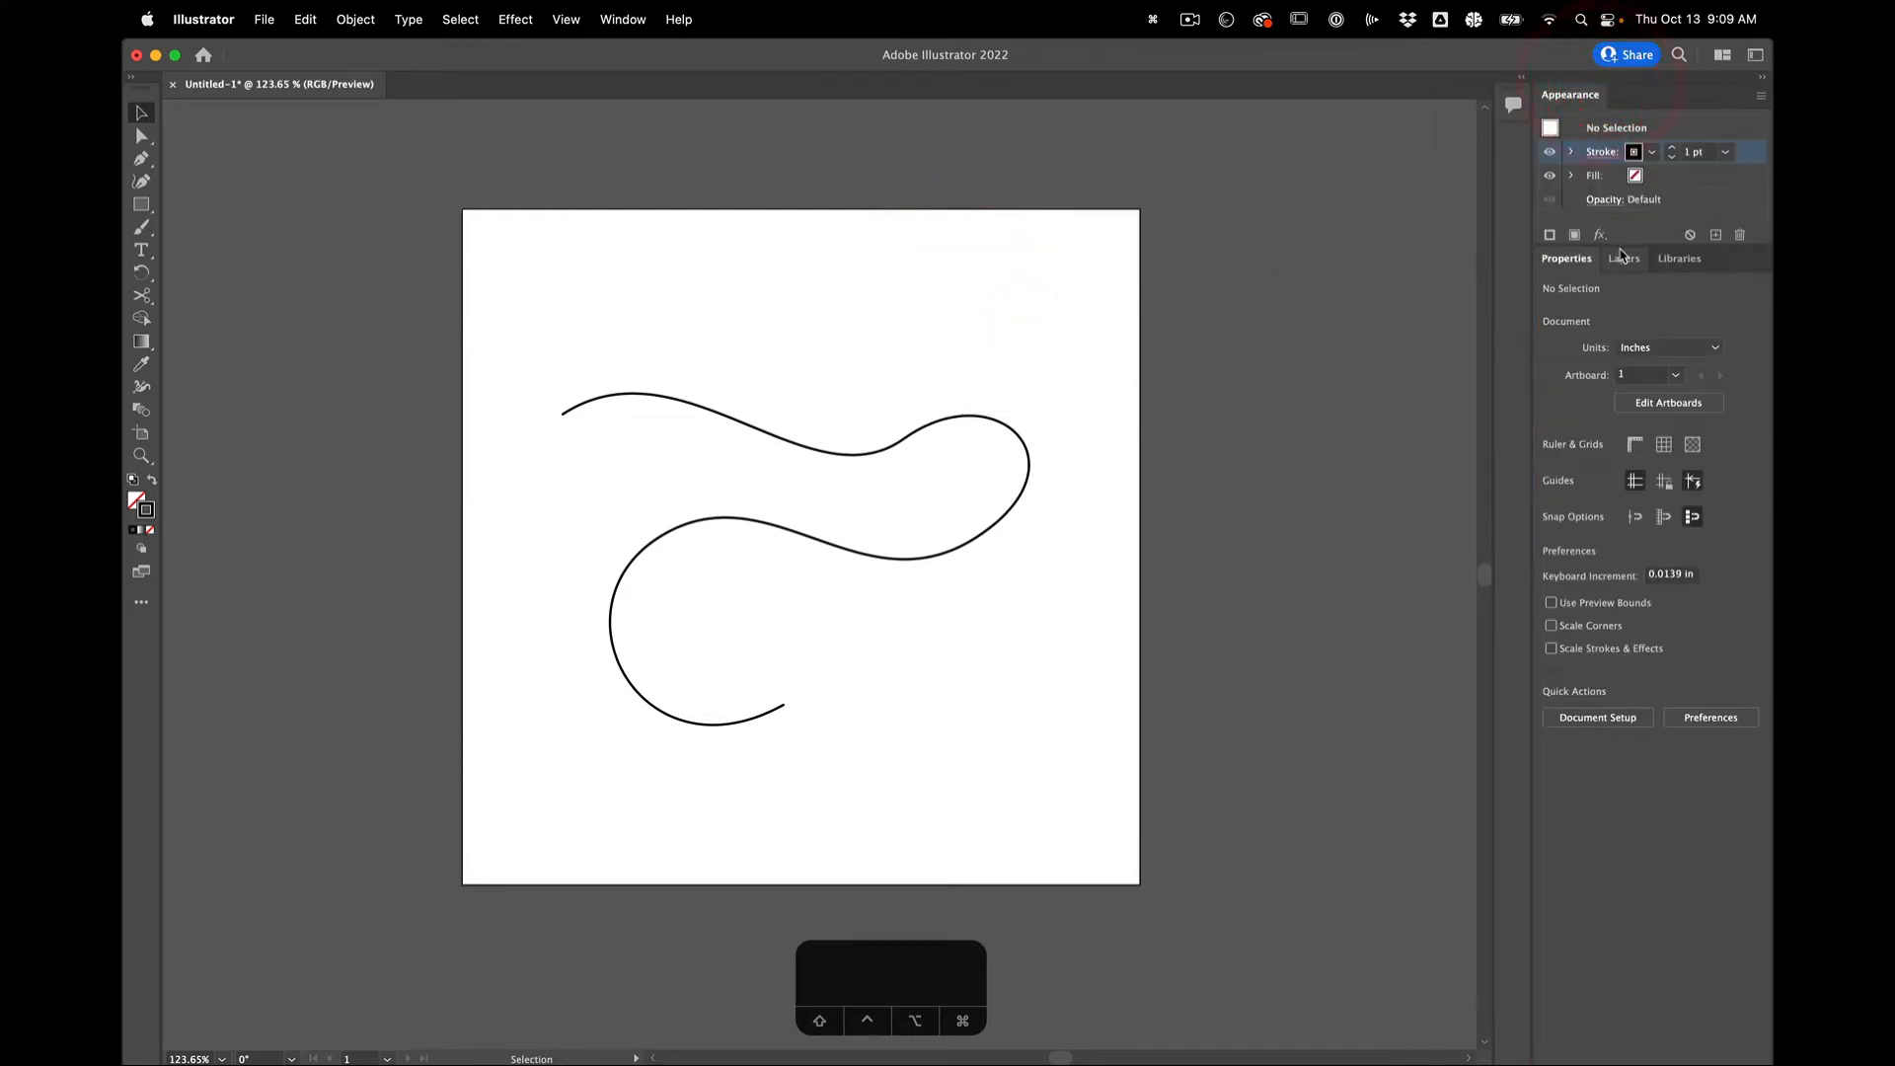
pyautogui.moveTo(1626, 241); pyautogui.dragTo(1591, 549)
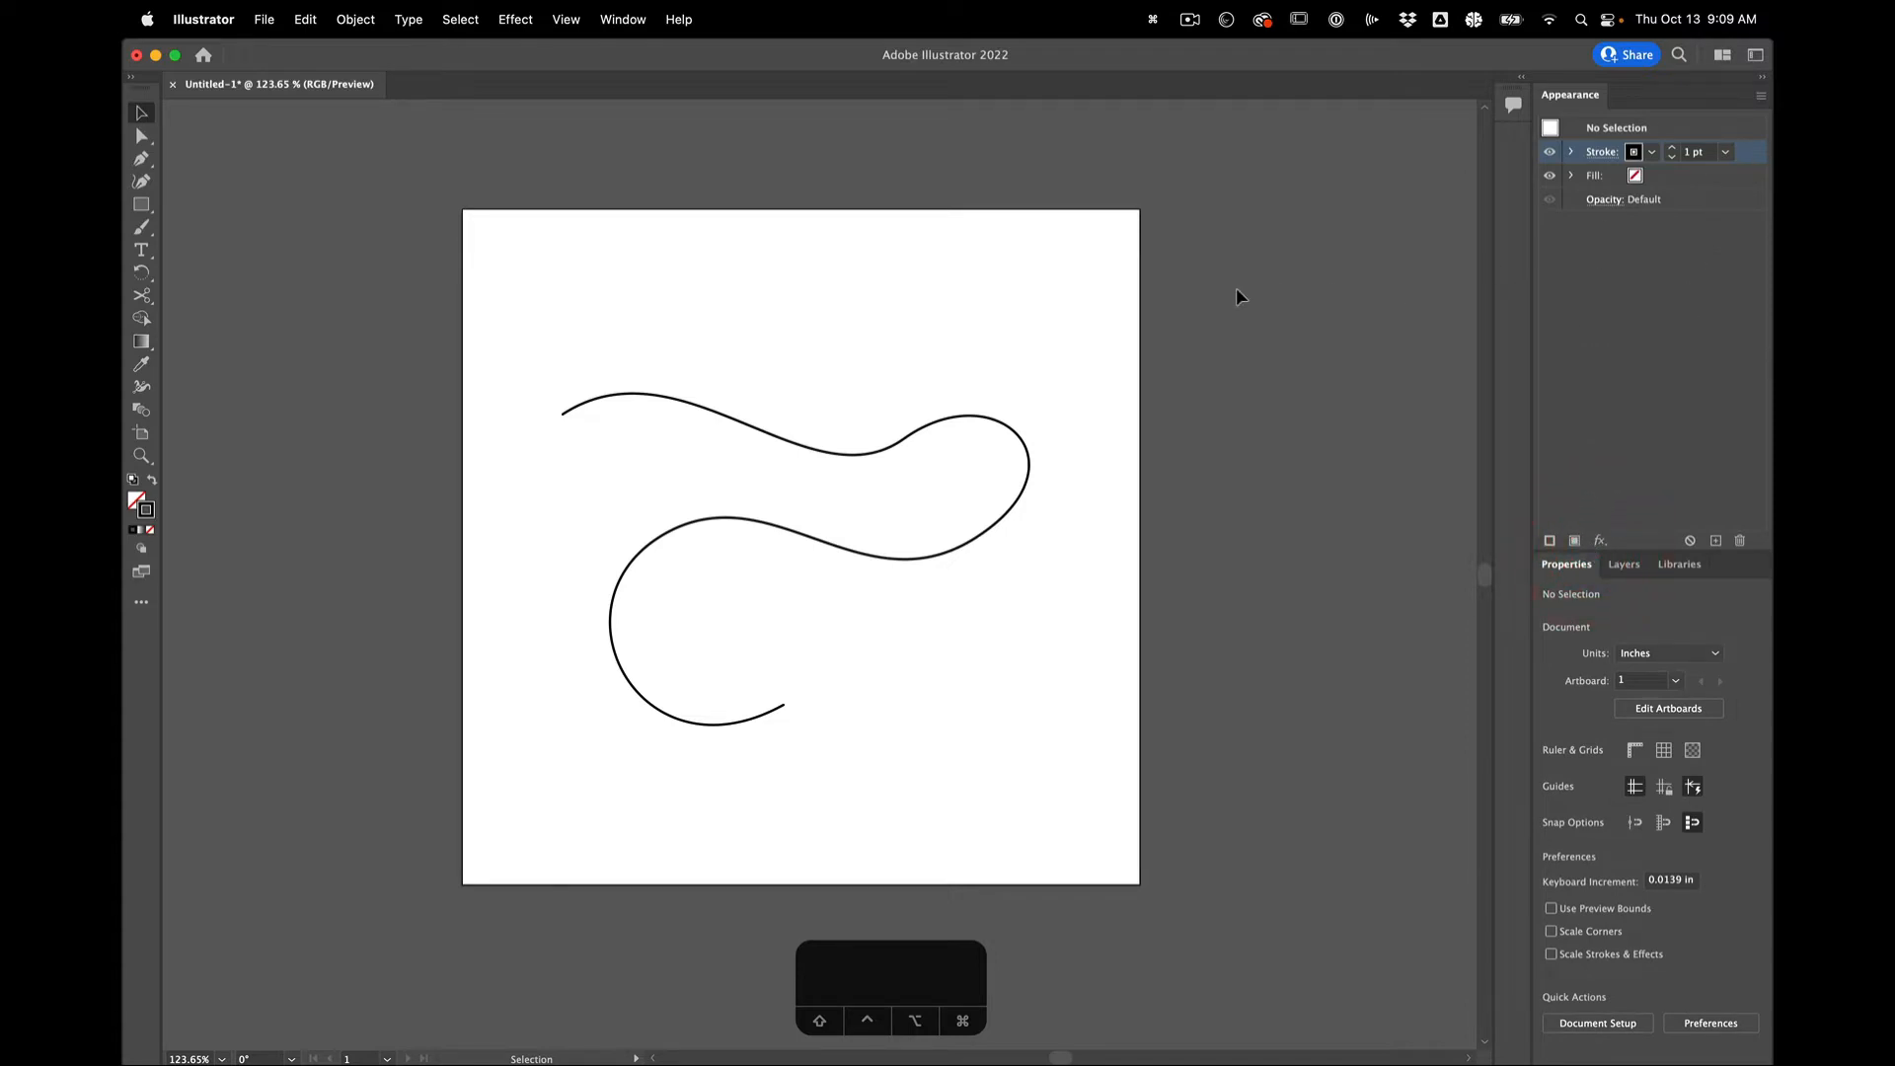
pyautogui.click(952, 336)
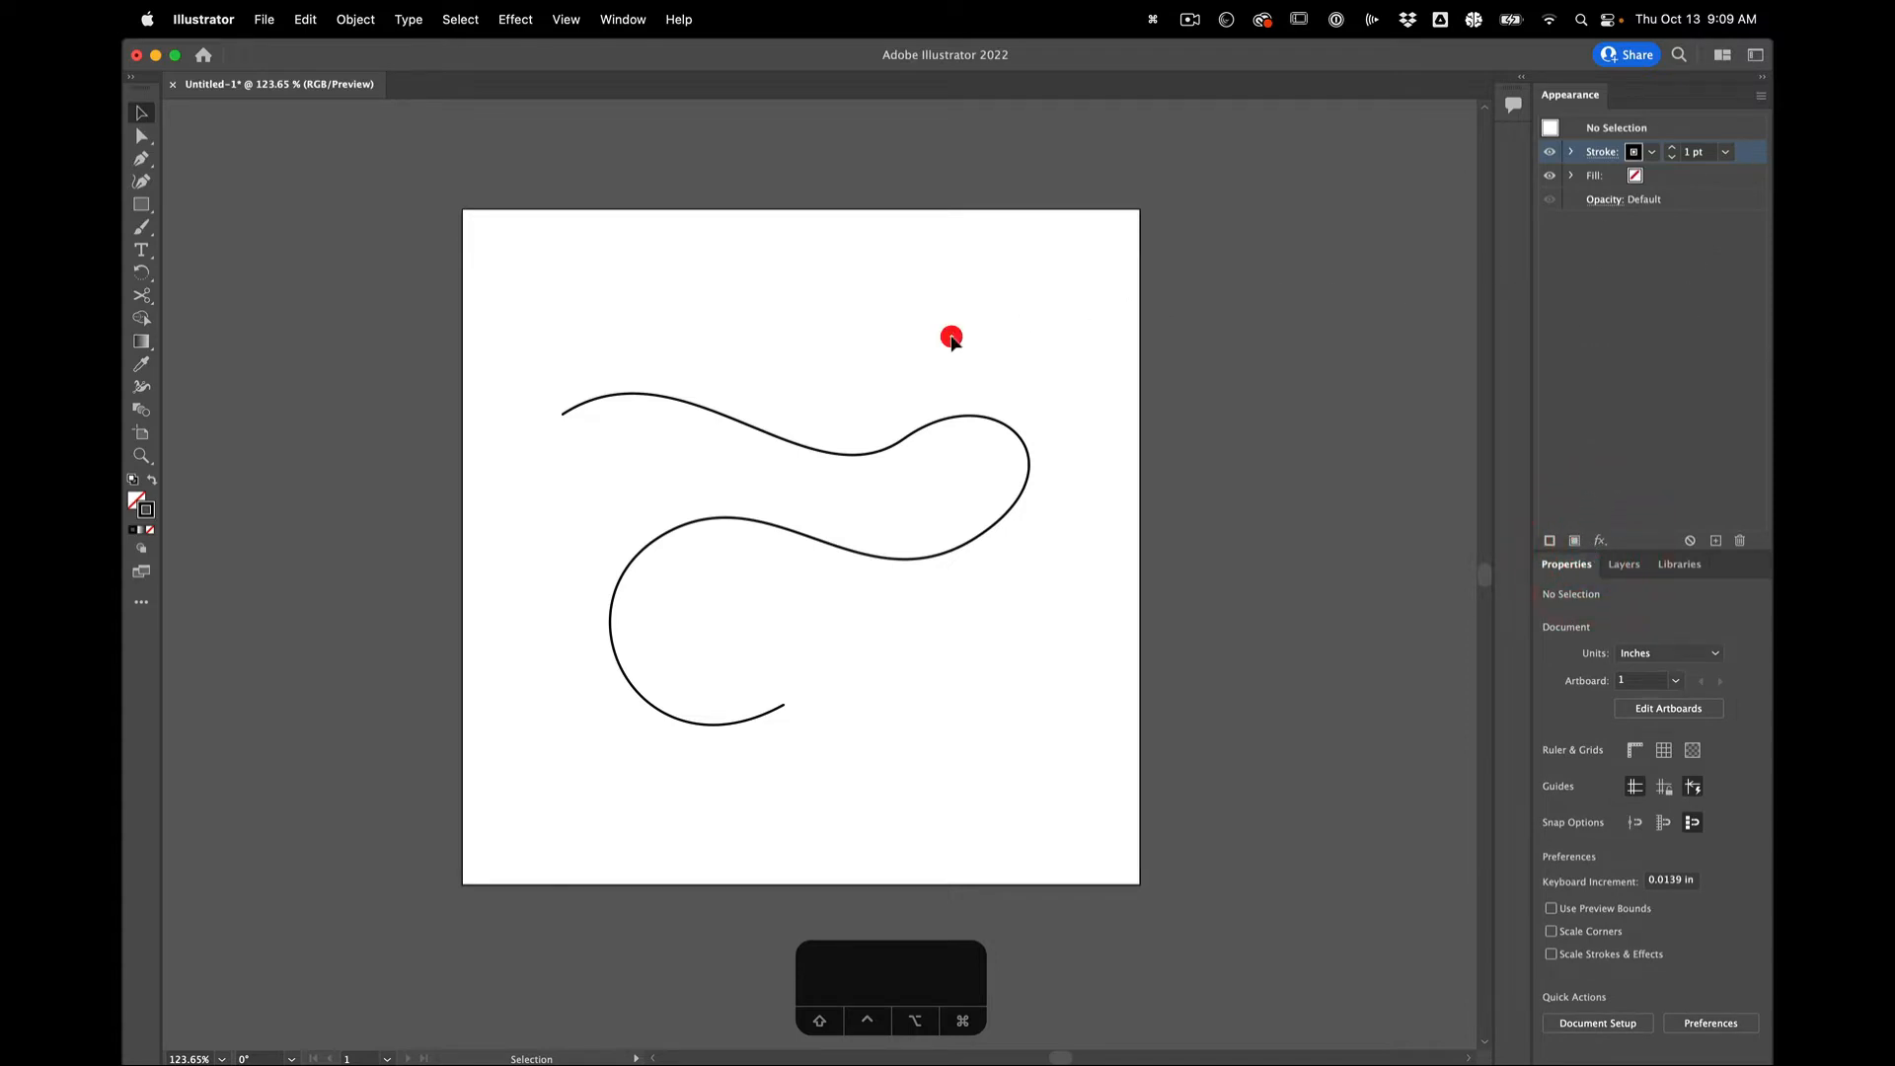
# Try a magenta fill on the curved path, and set the fill back to none.
pyautogui.click(918, 428)
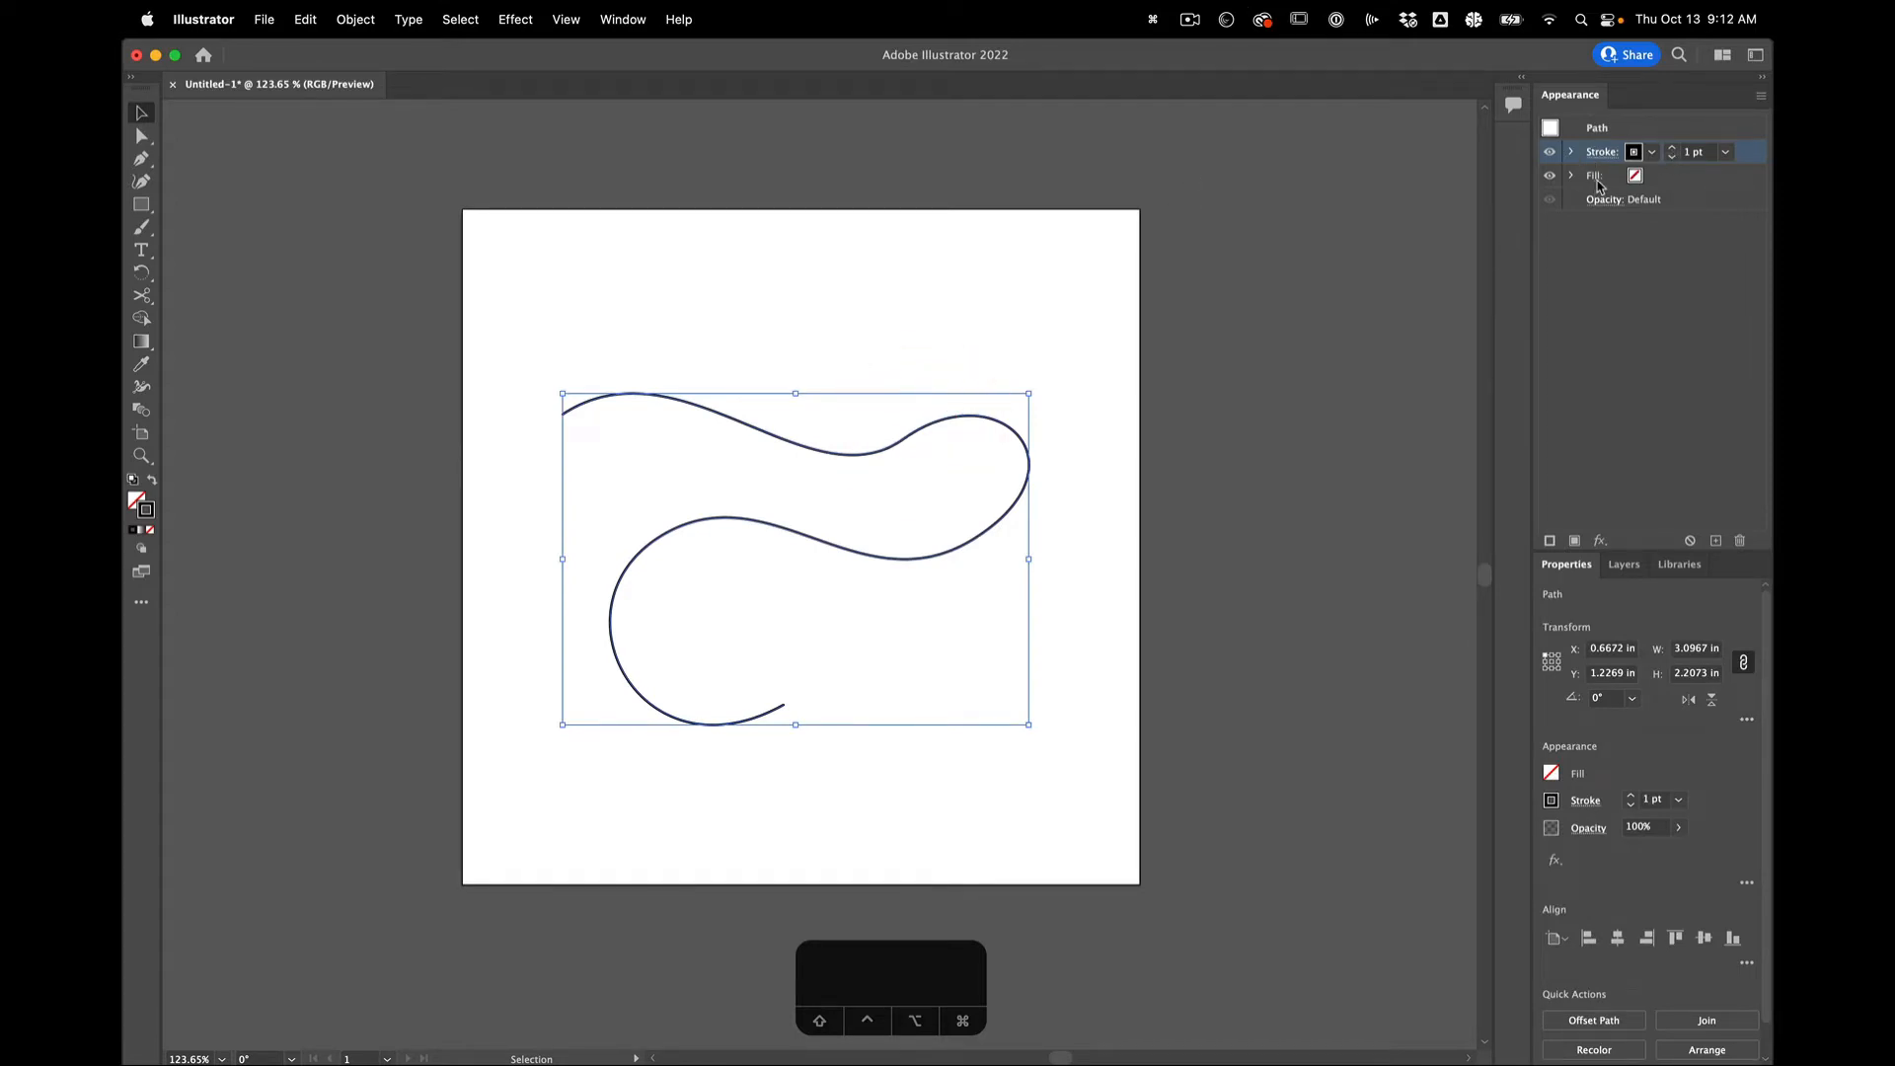
pyautogui.click(1635, 178)
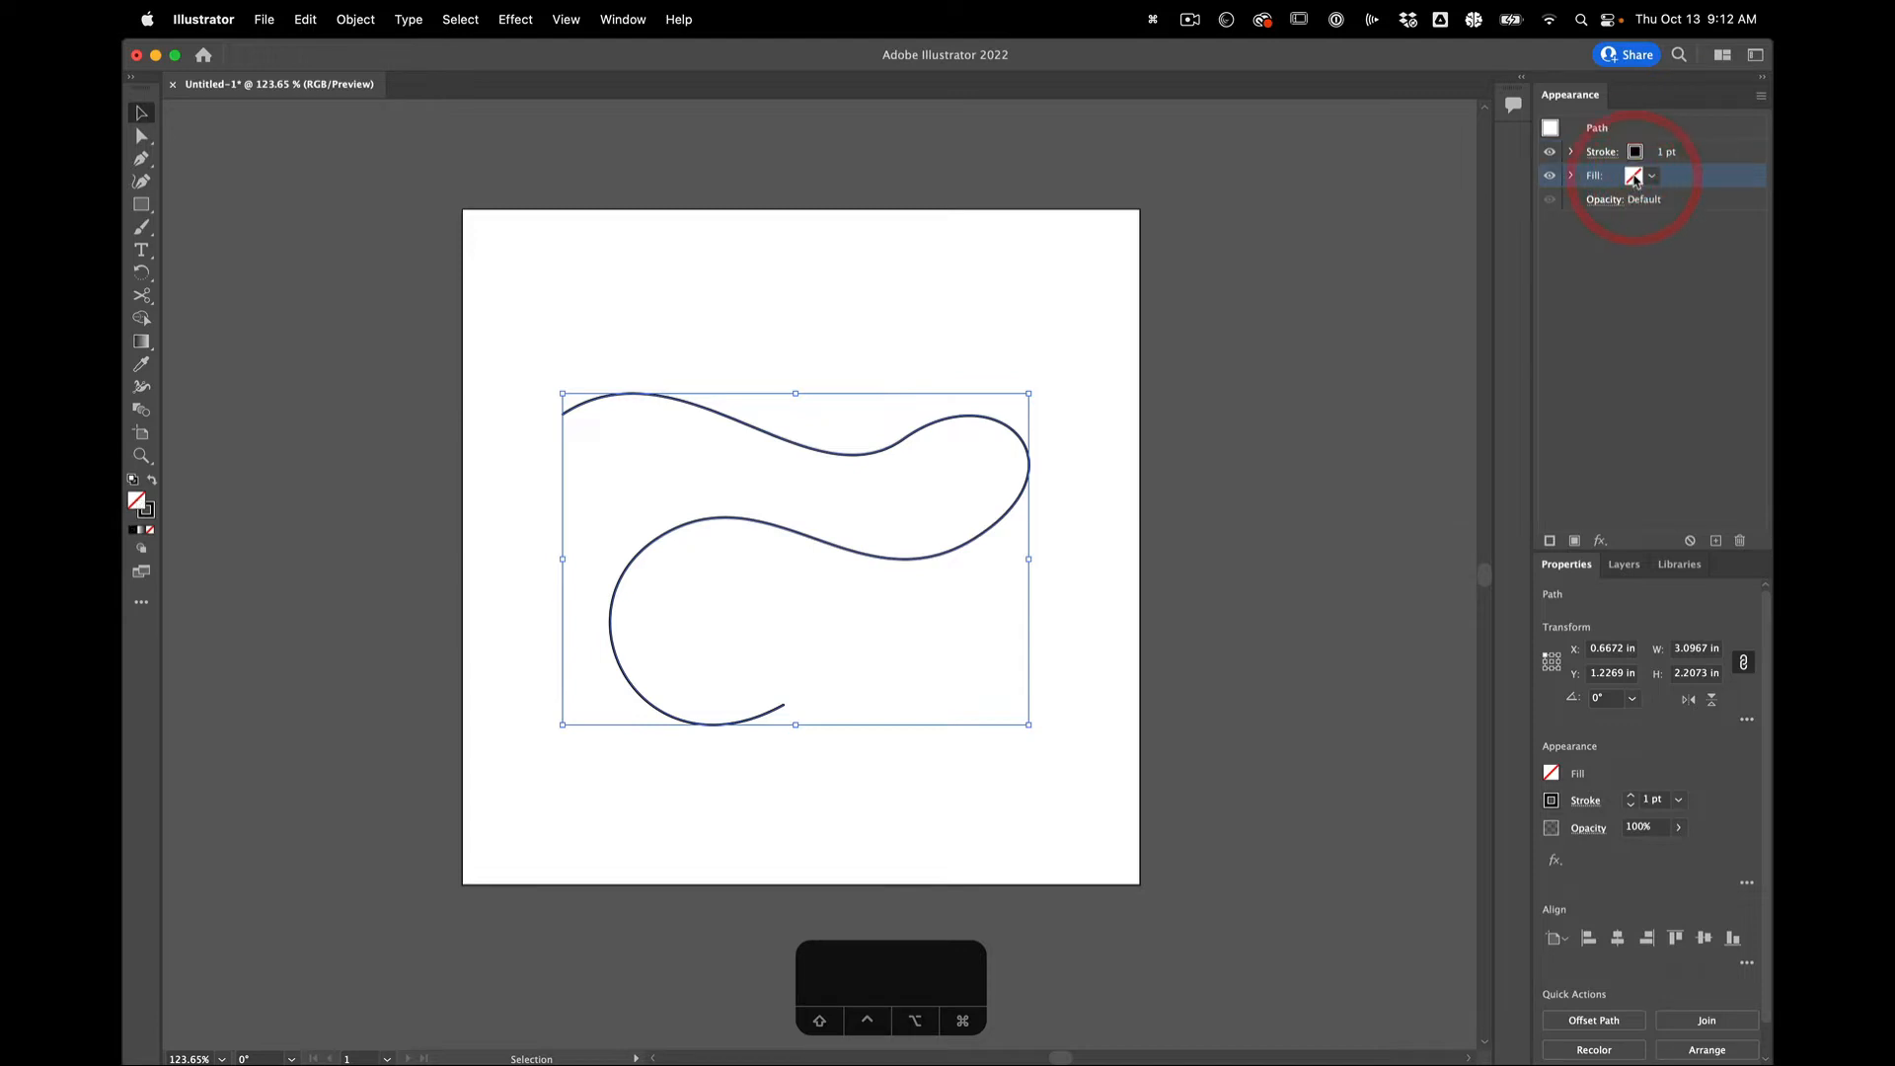
pyautogui.click(1634, 176)
pyautogui.click(1557, 211)
pyautogui.click(1187, 451)
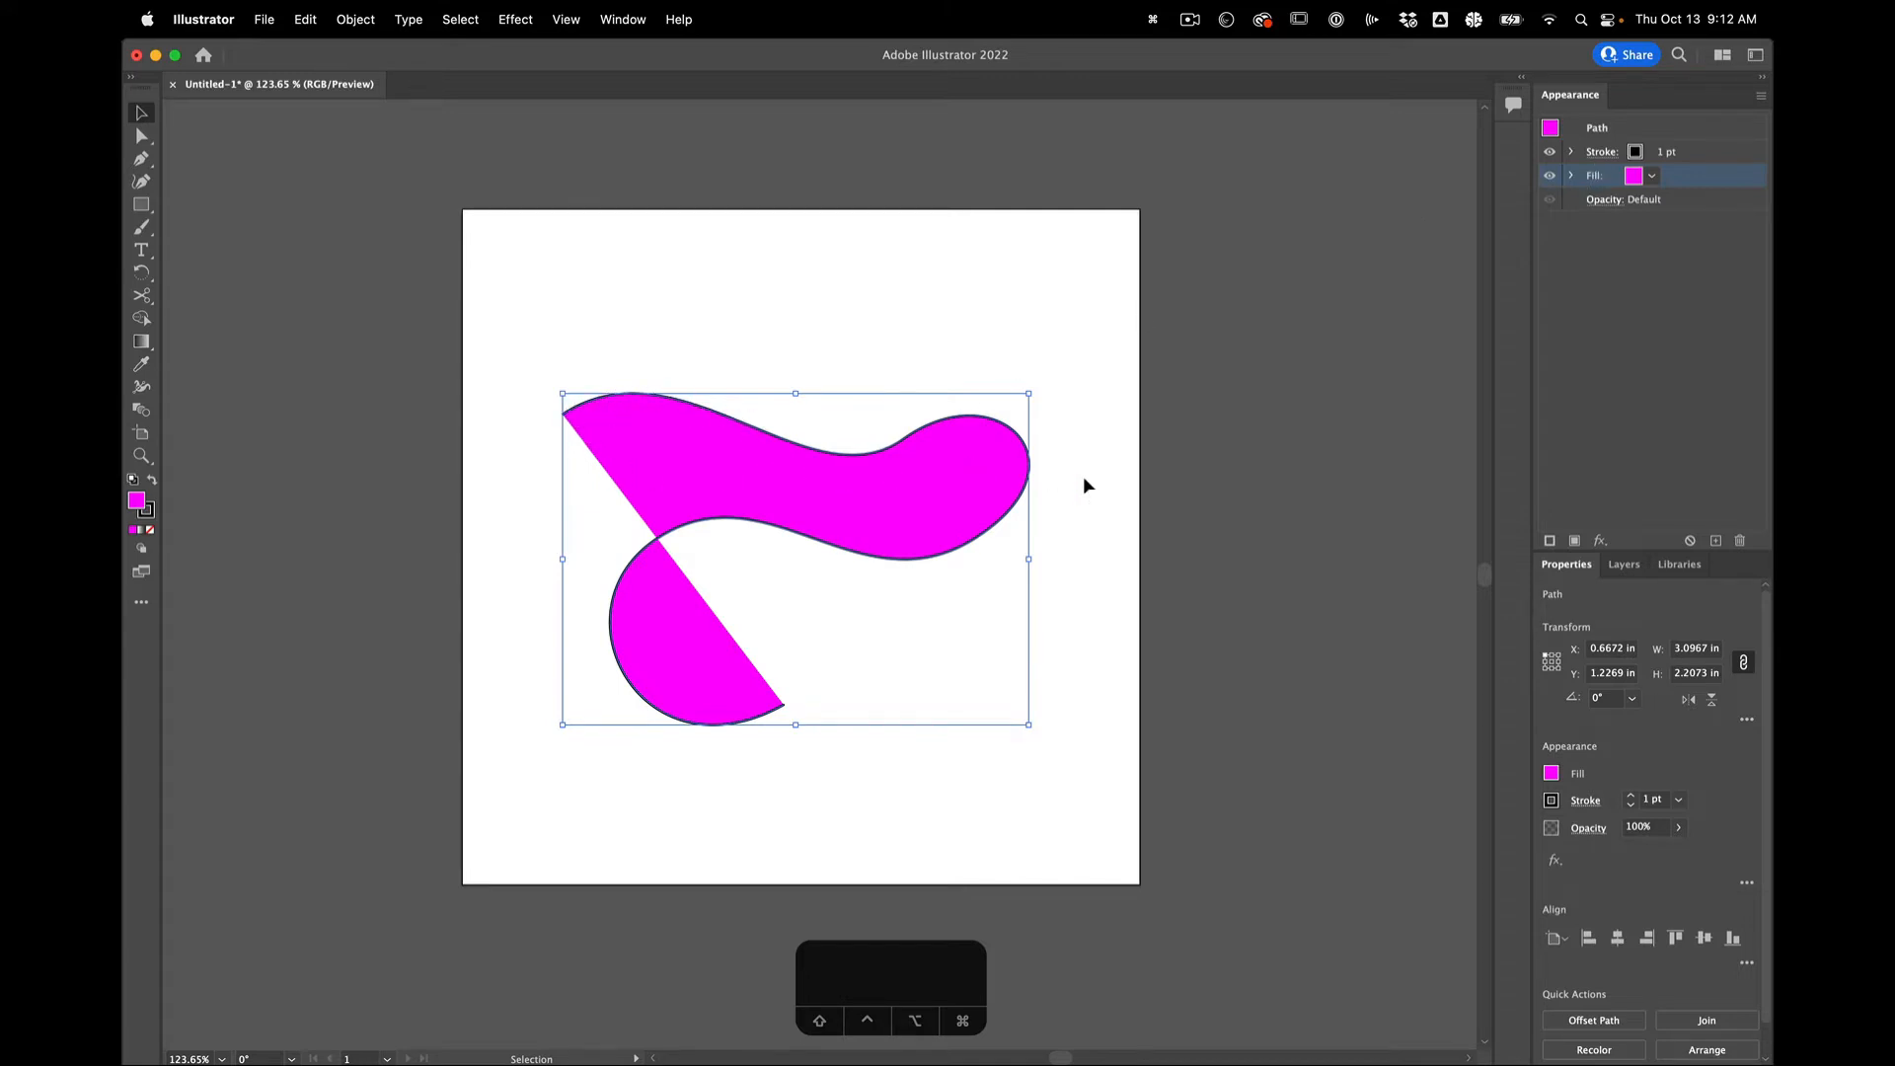
pyautogui.press('/')
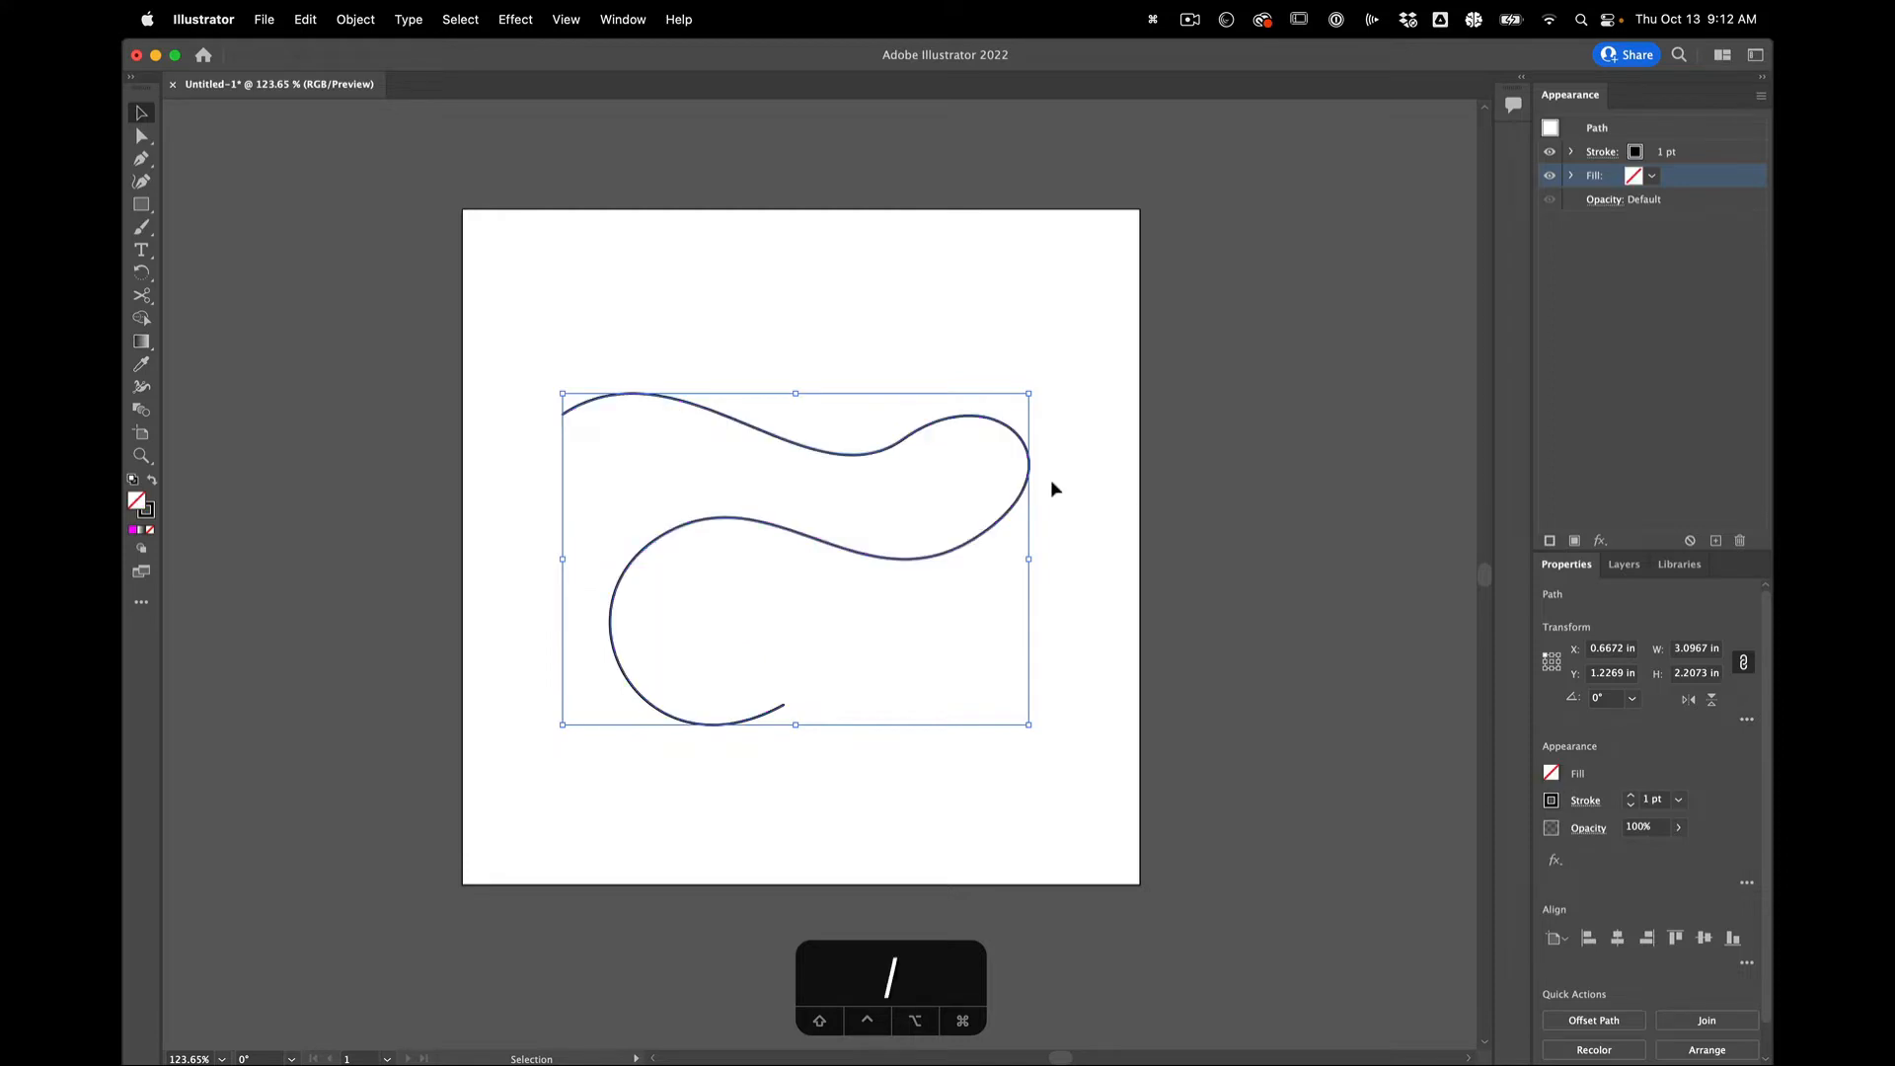
pyautogui.click(1273, 317)
# Set the curved path's stroke weight to 20 pt.
pyautogui.click(930, 455)
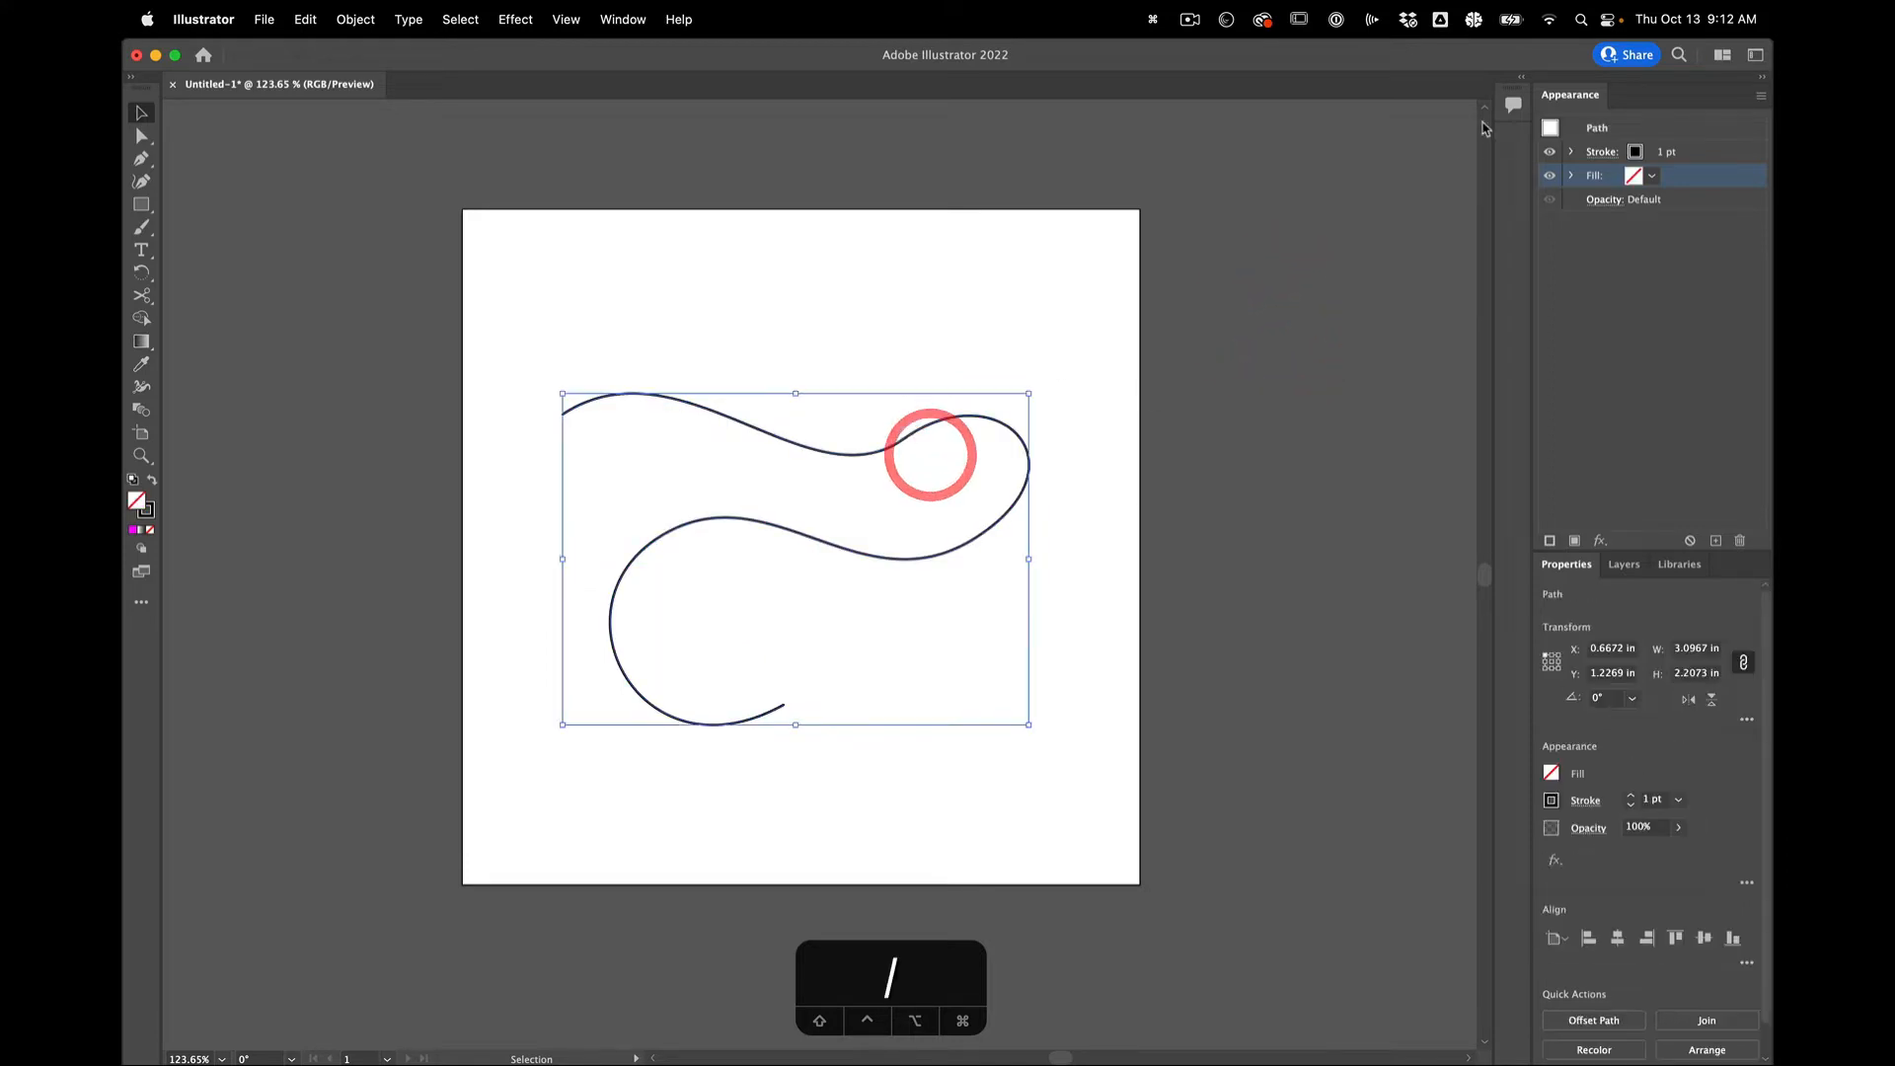
pyautogui.click(1601, 154)
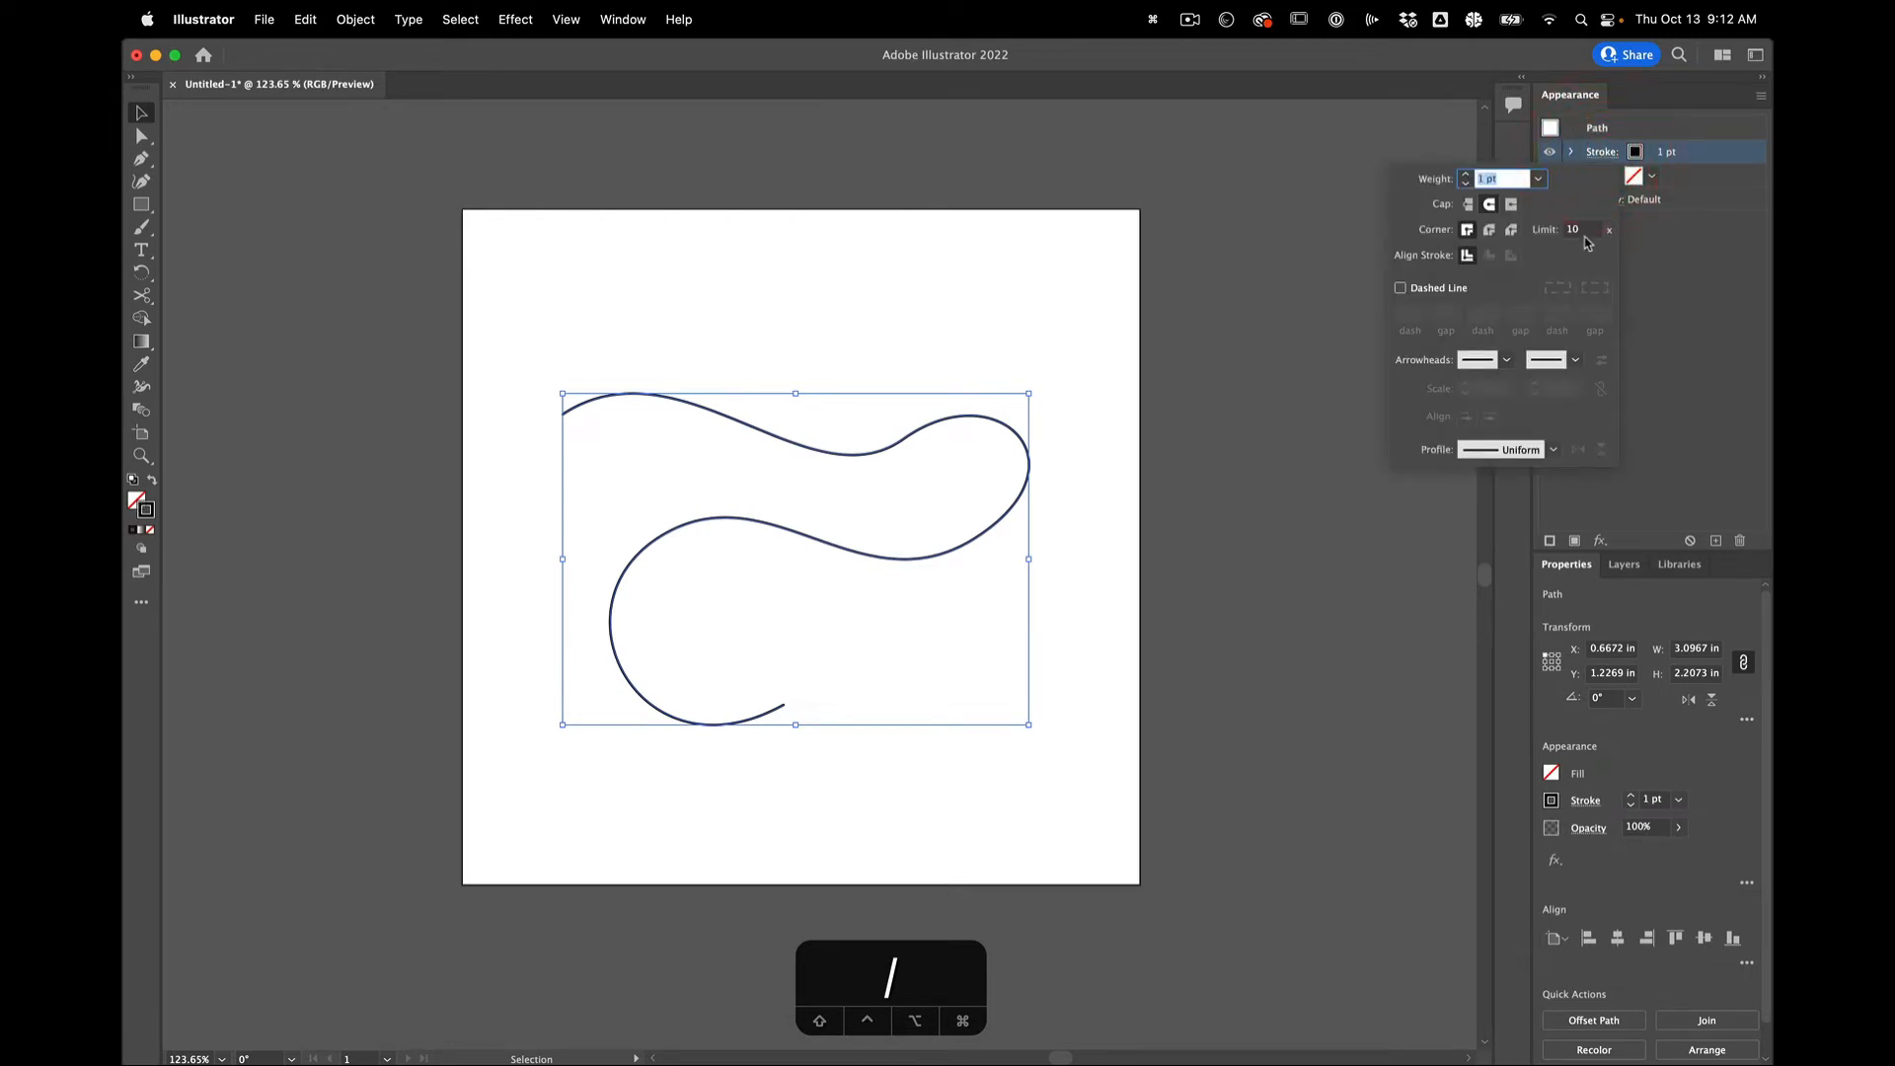
pyautogui.click(1535, 182)
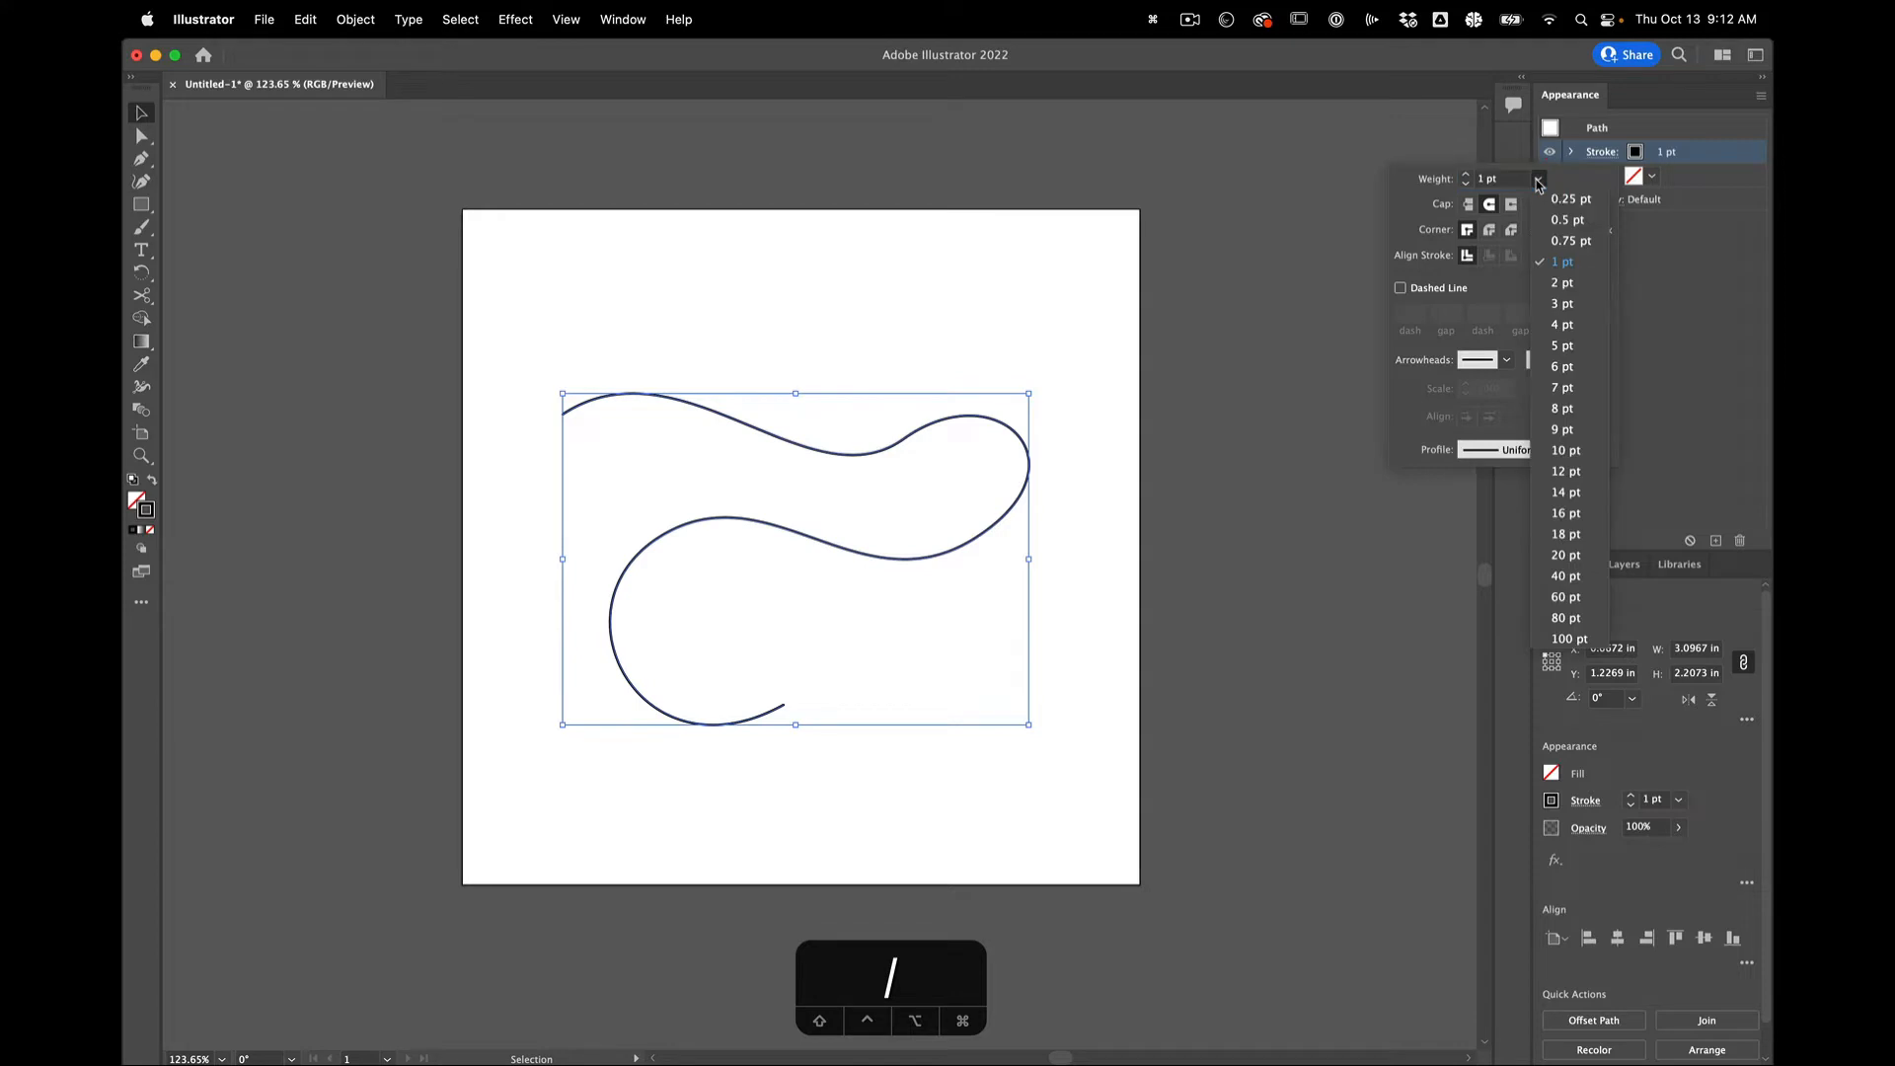
pyautogui.click(1558, 554)
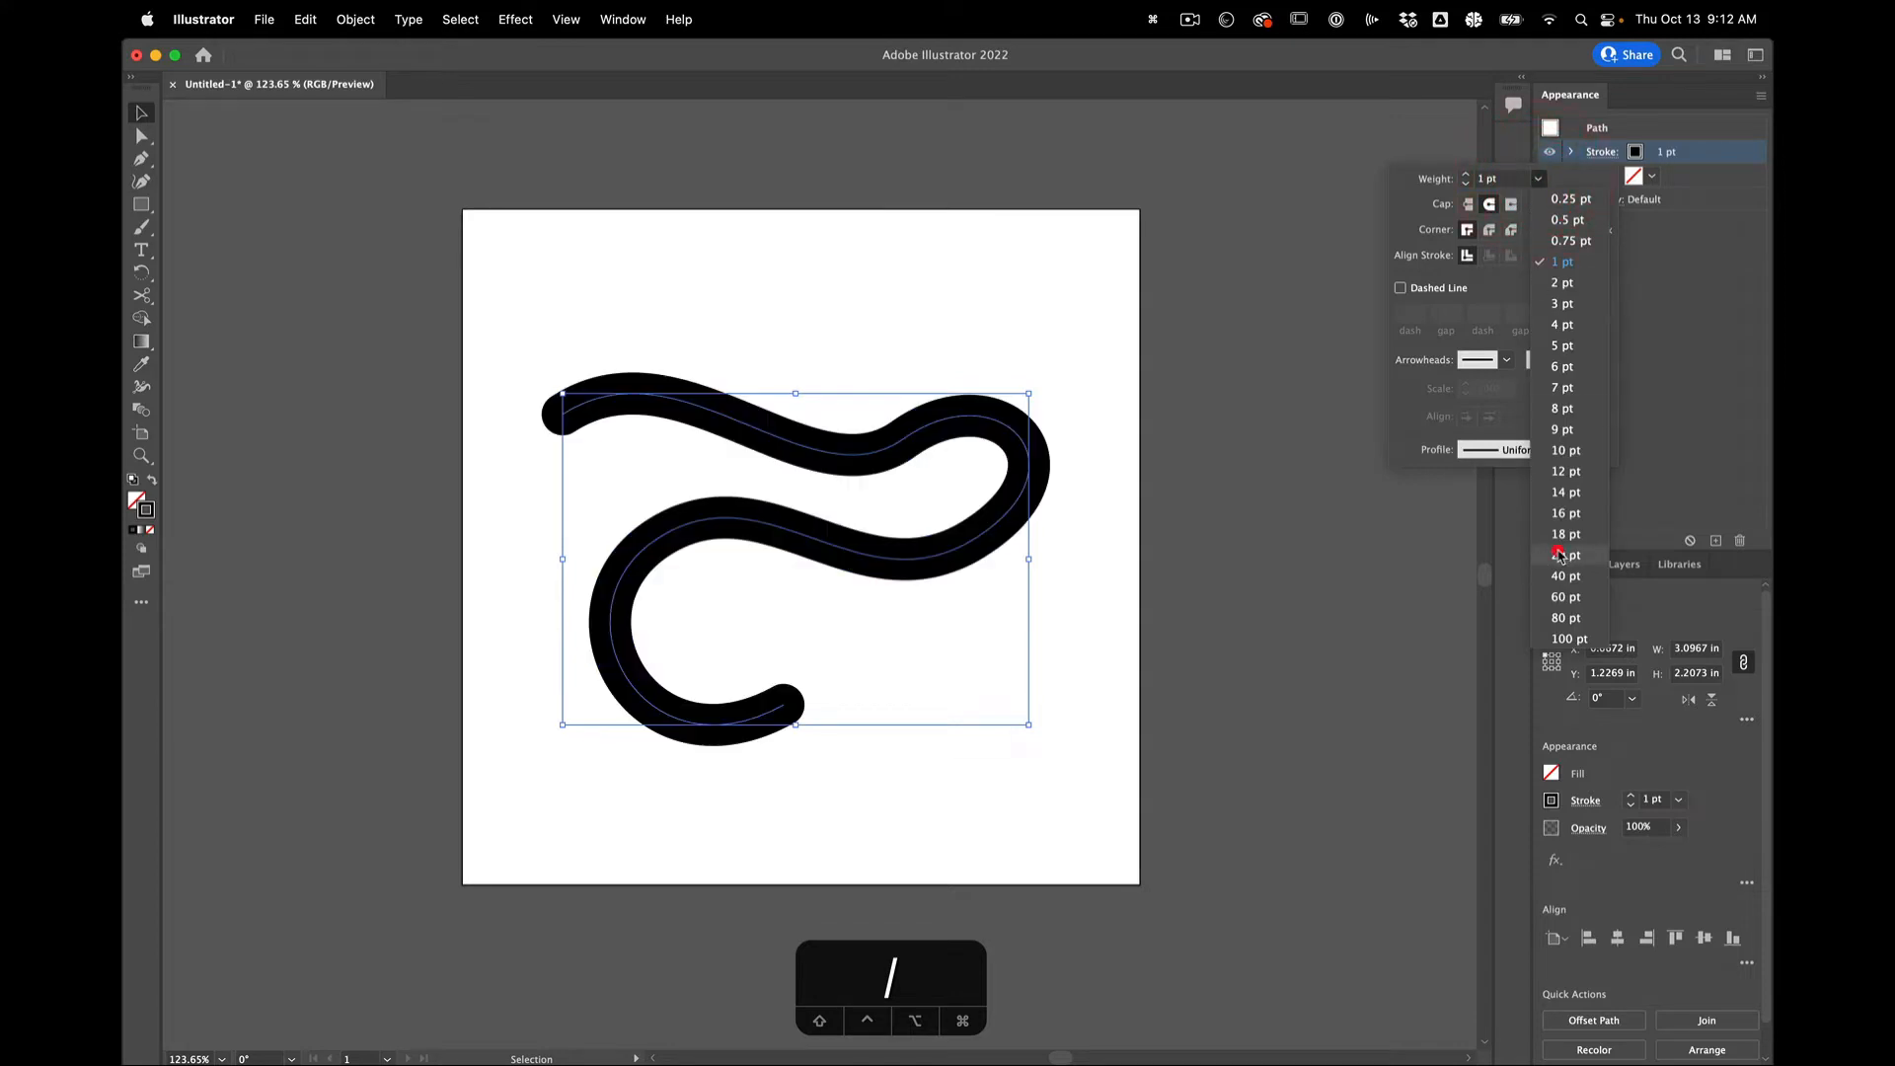
# Try the butt and round caps on the path's stroke, apply the projecting cap, and deselect the path.
pyautogui.click(1468, 205)
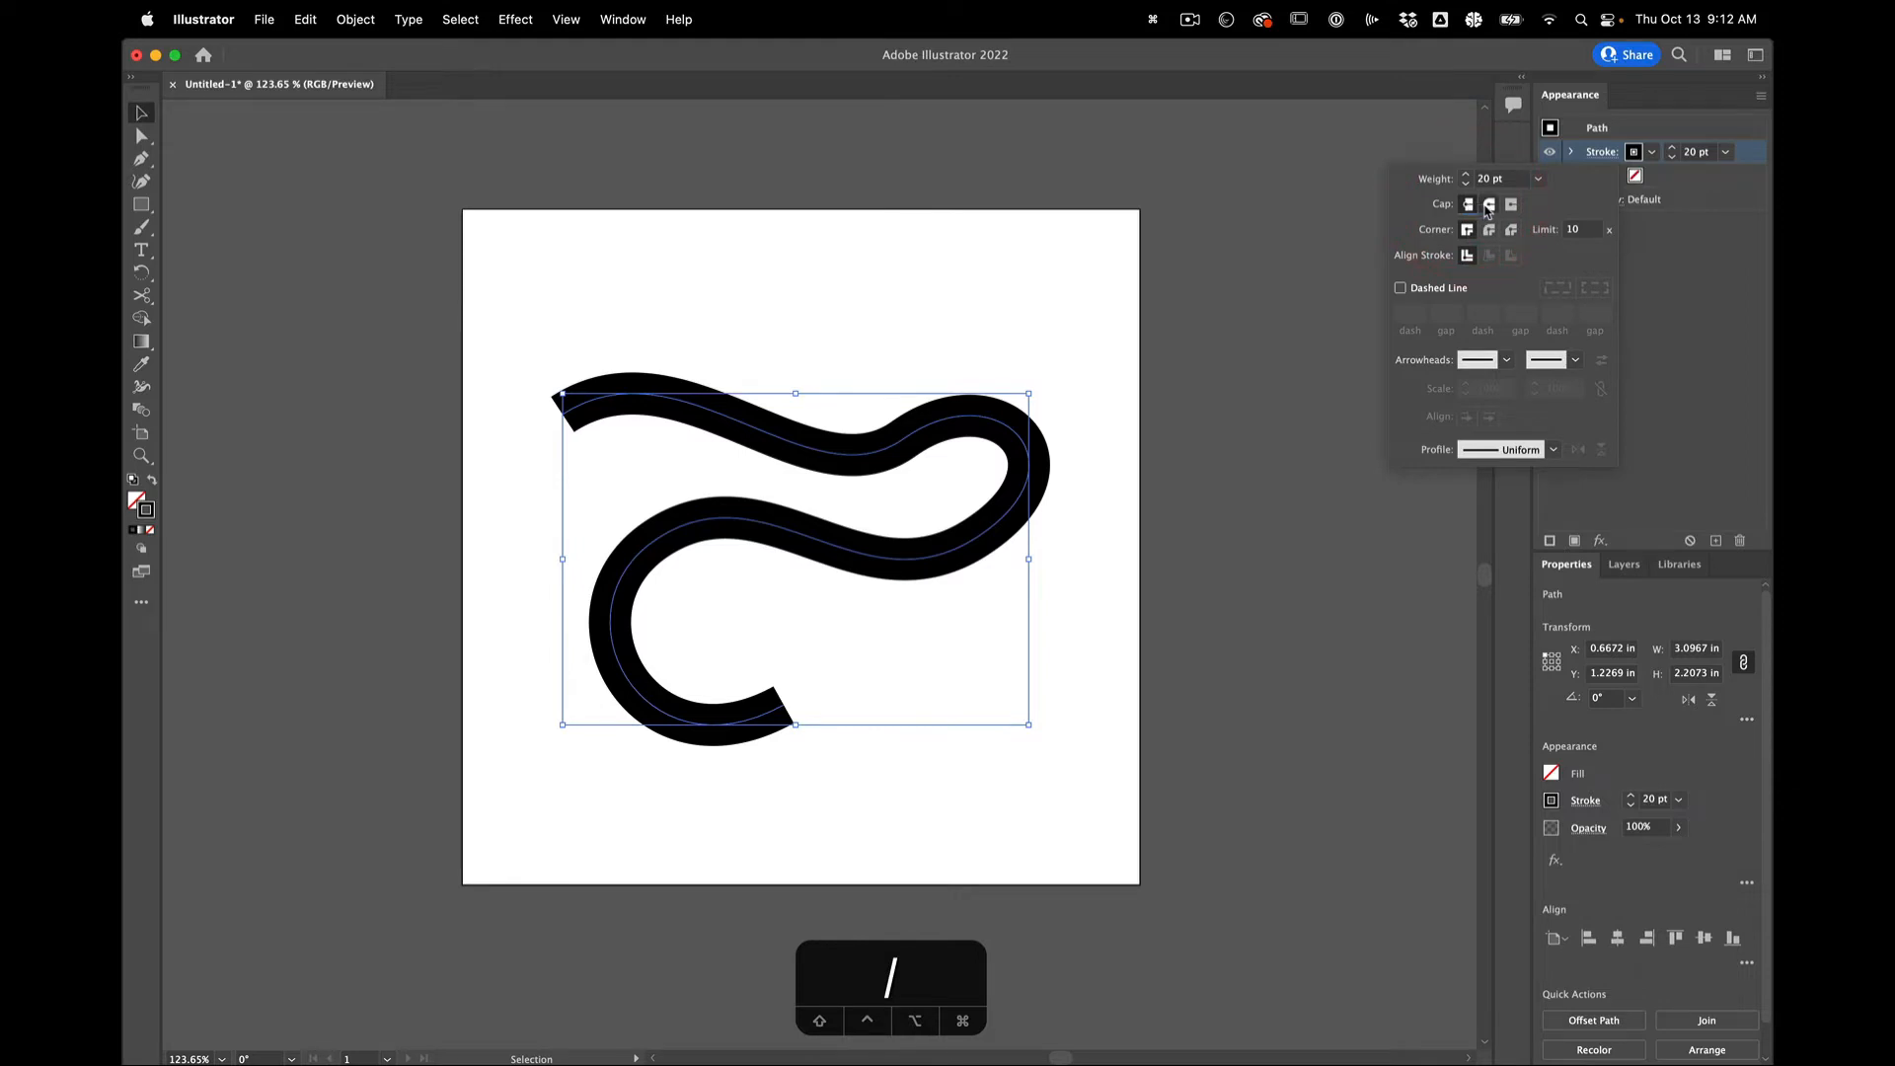
pyautogui.click(1488, 205)
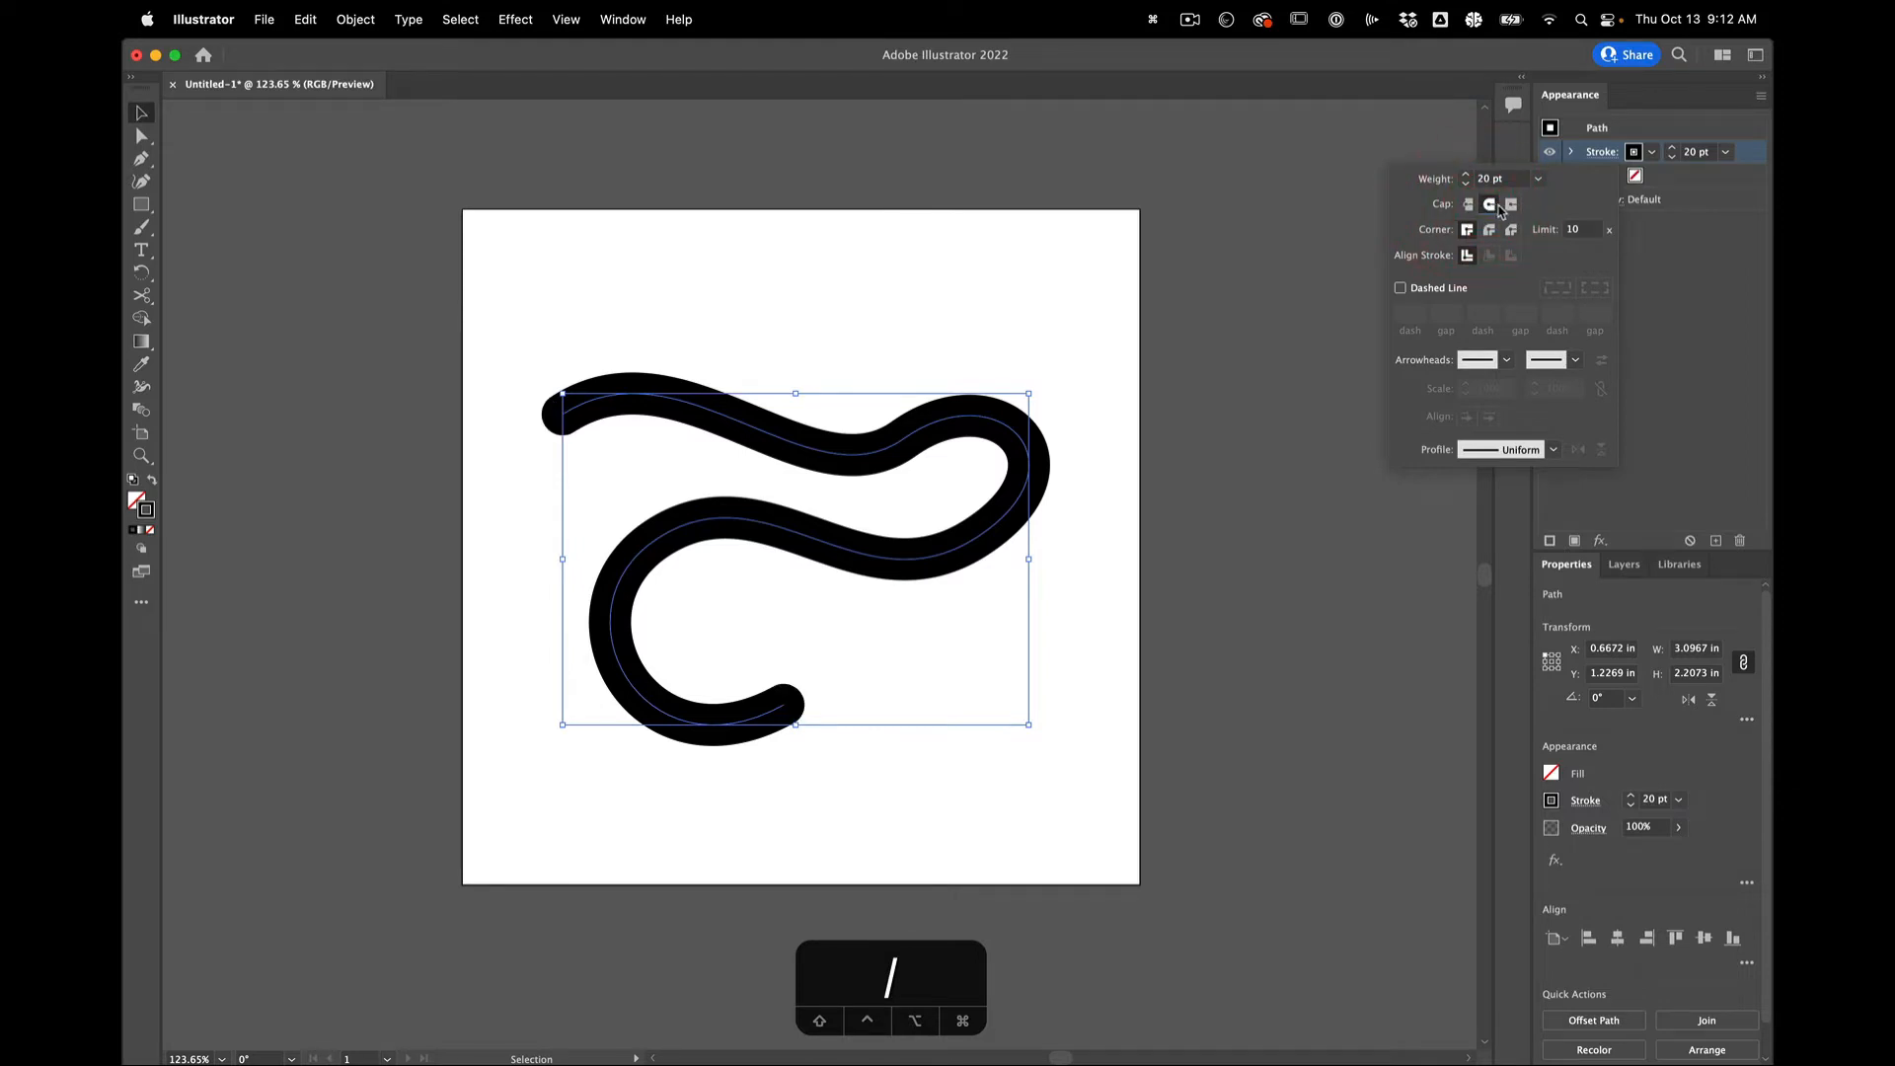
pyautogui.click(1512, 206)
pyautogui.click(987, 739)
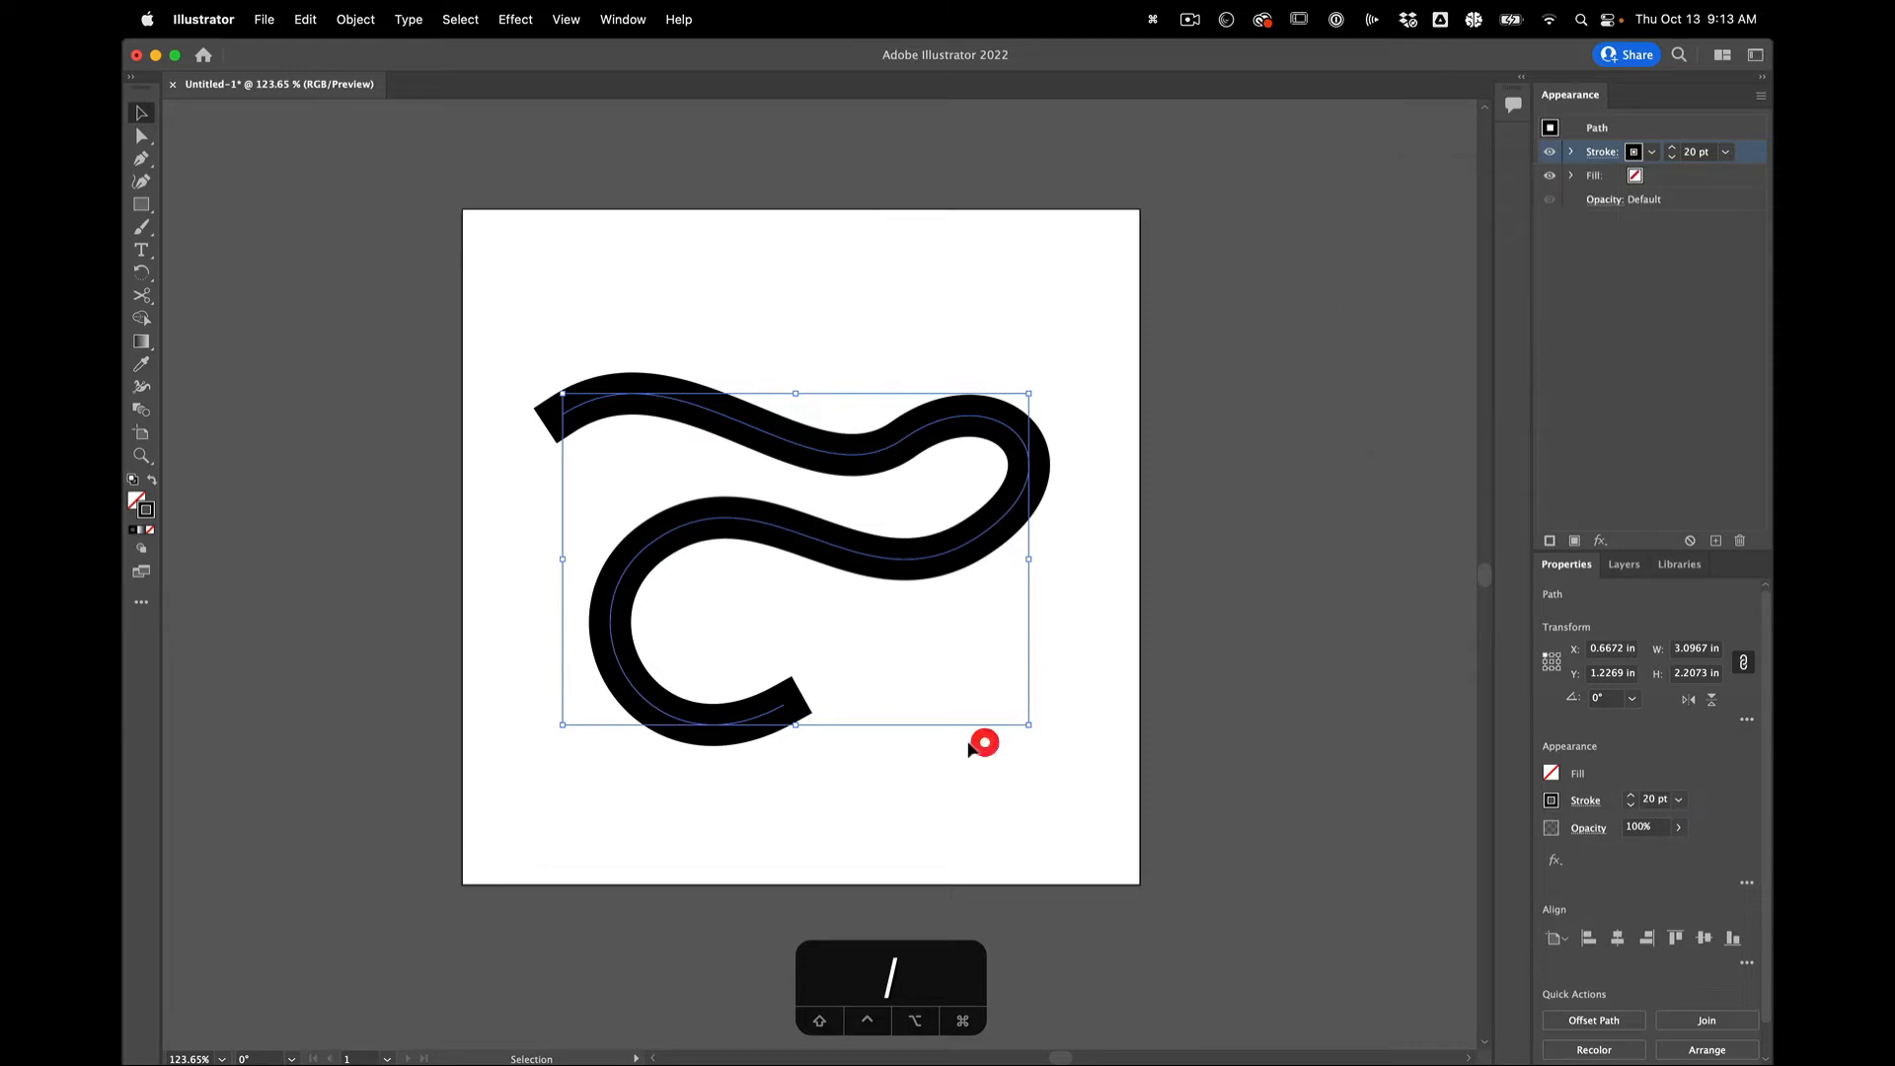
pyautogui.click(821, 768)
# Move the path's lower end anchor point onto its starting anchor point to close the shape, and select the whole path.
pyautogui.press('a')
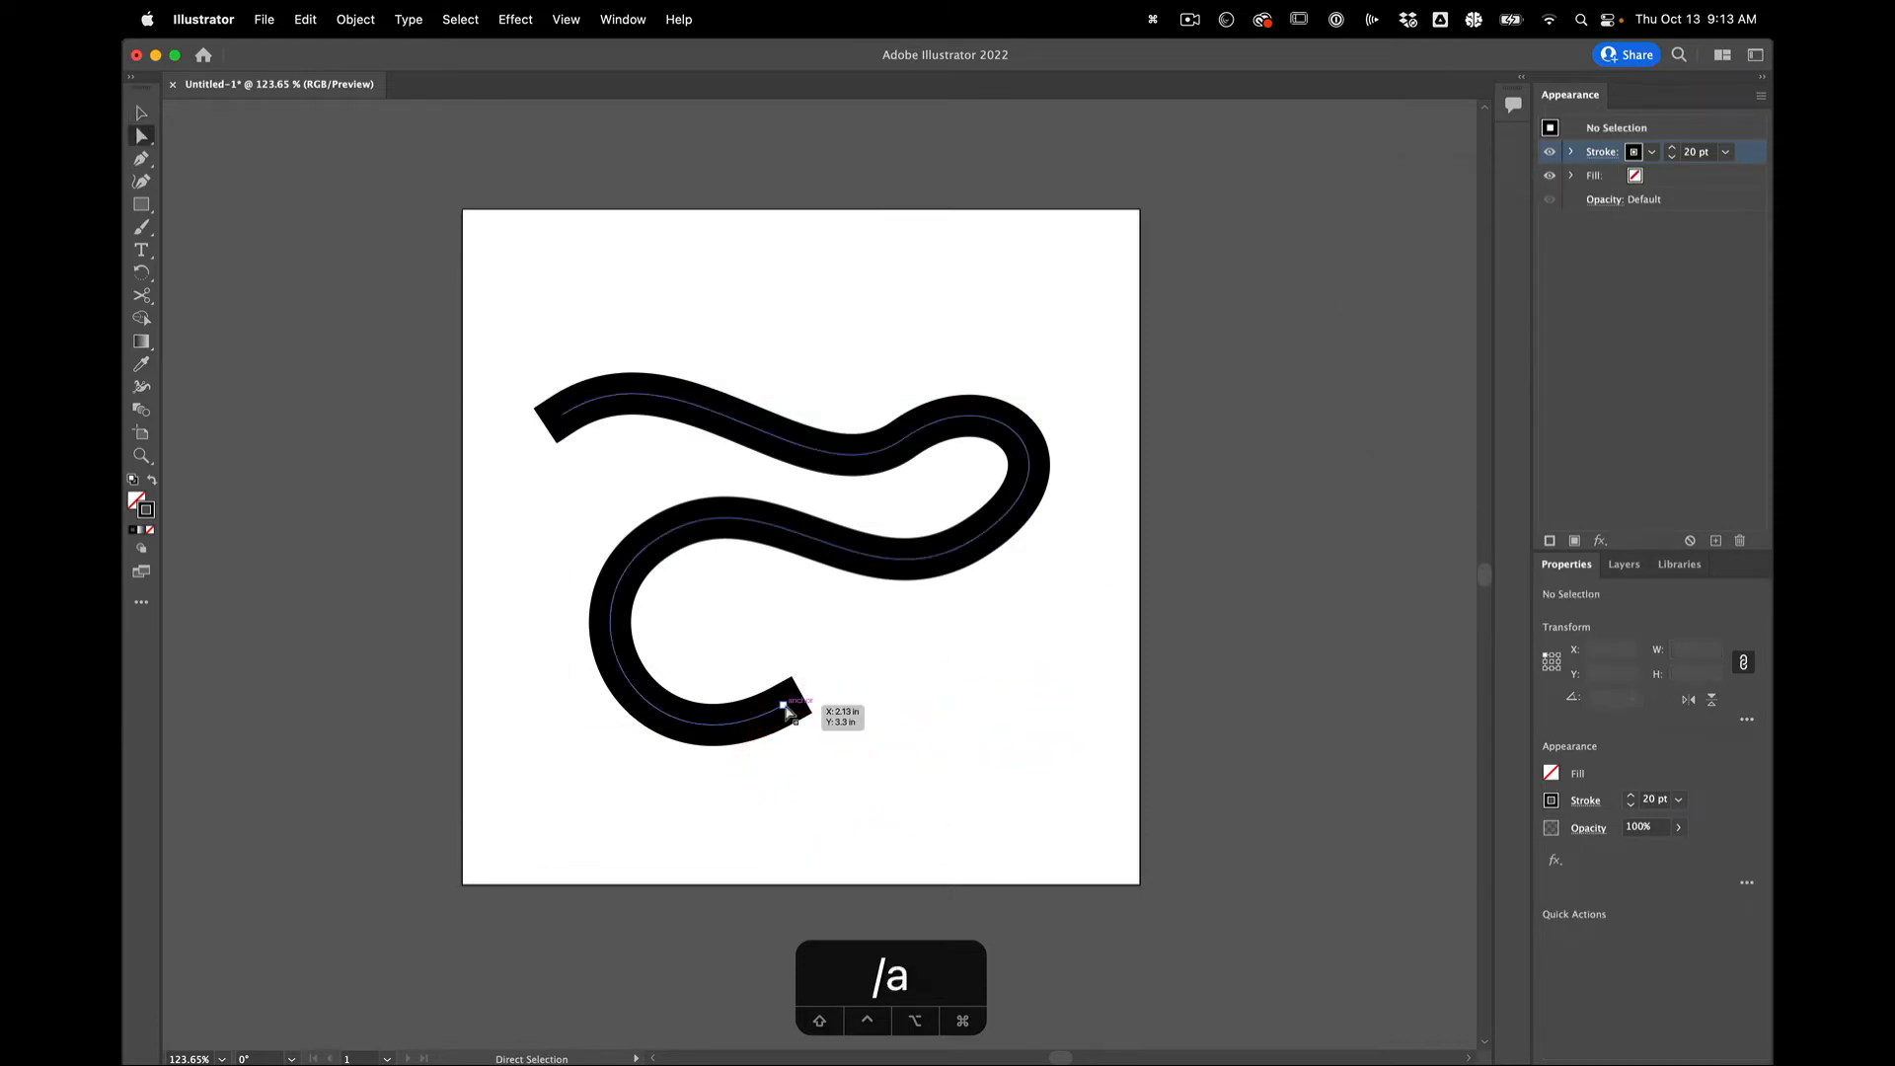
pyautogui.click(793, 712)
pyautogui.moveTo(790, 709); pyautogui.dragTo(562, 414)
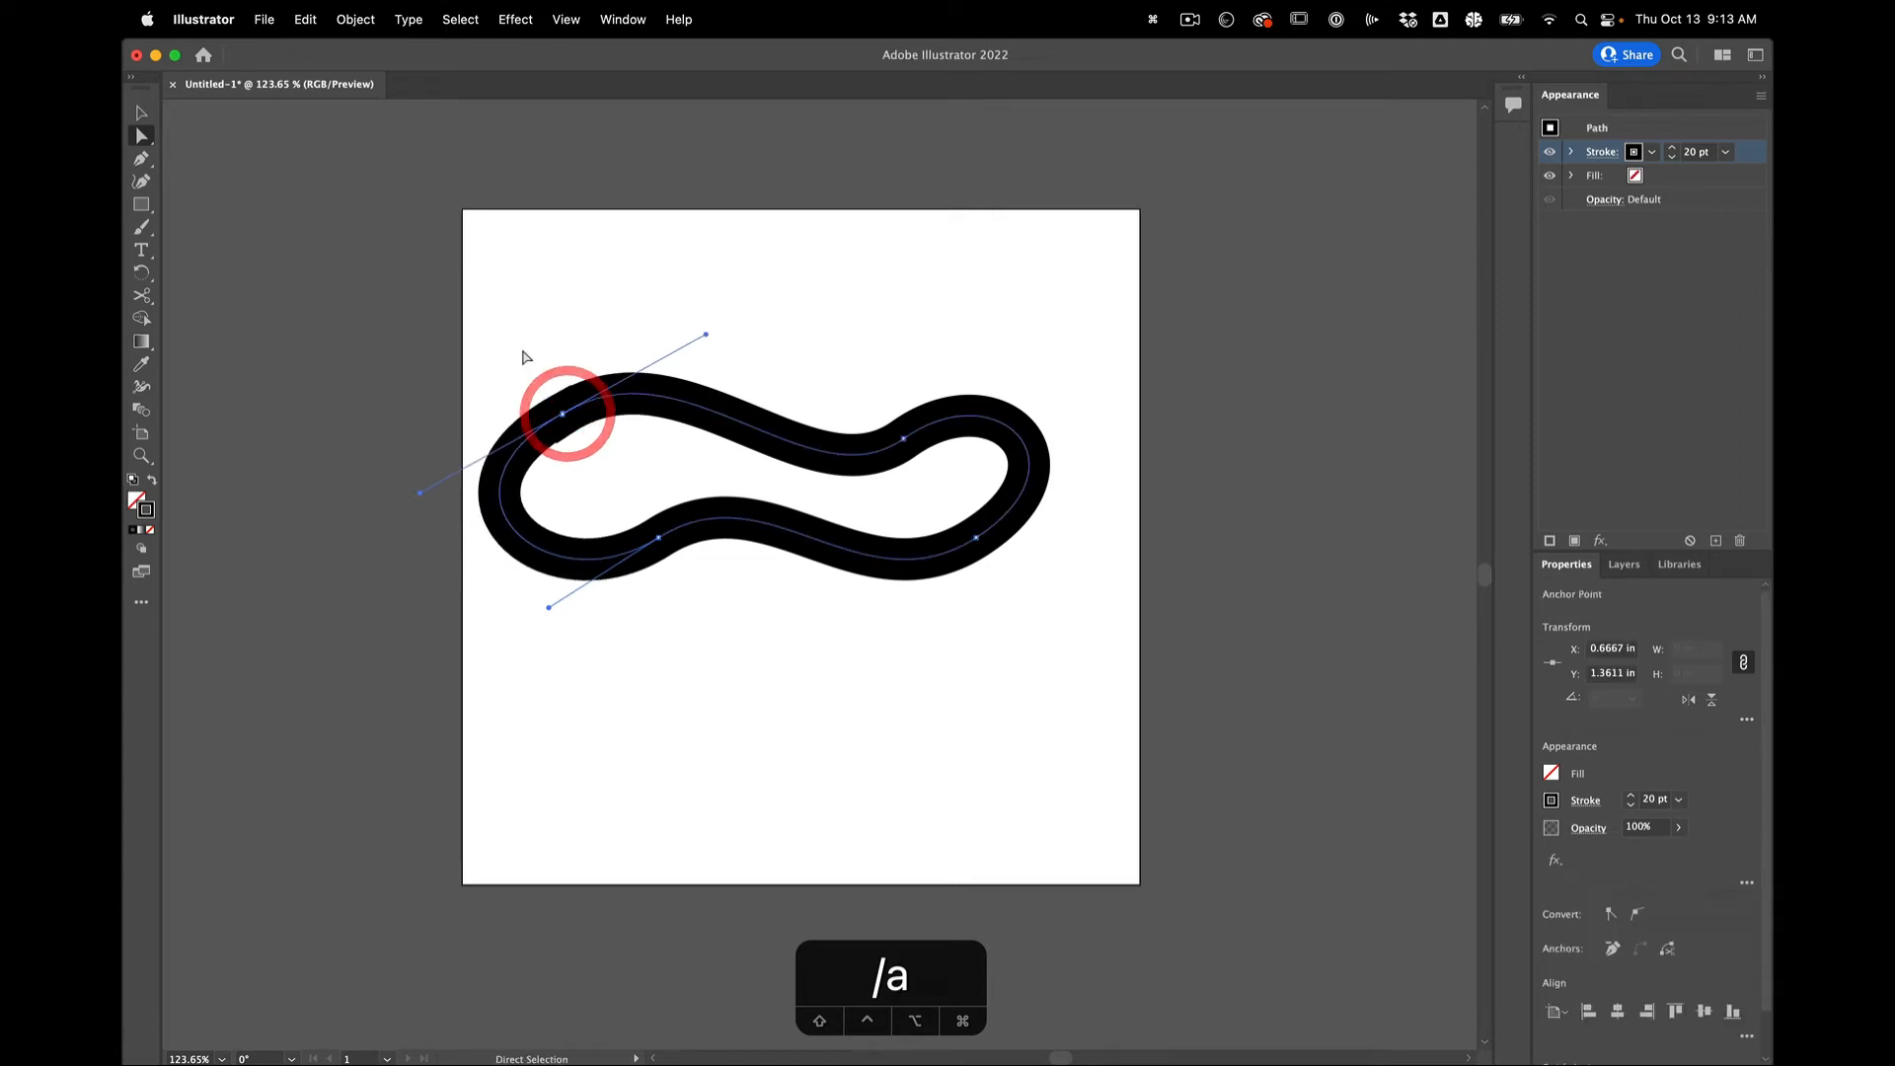
pyautogui.click(520, 355)
pyautogui.click(592, 464)
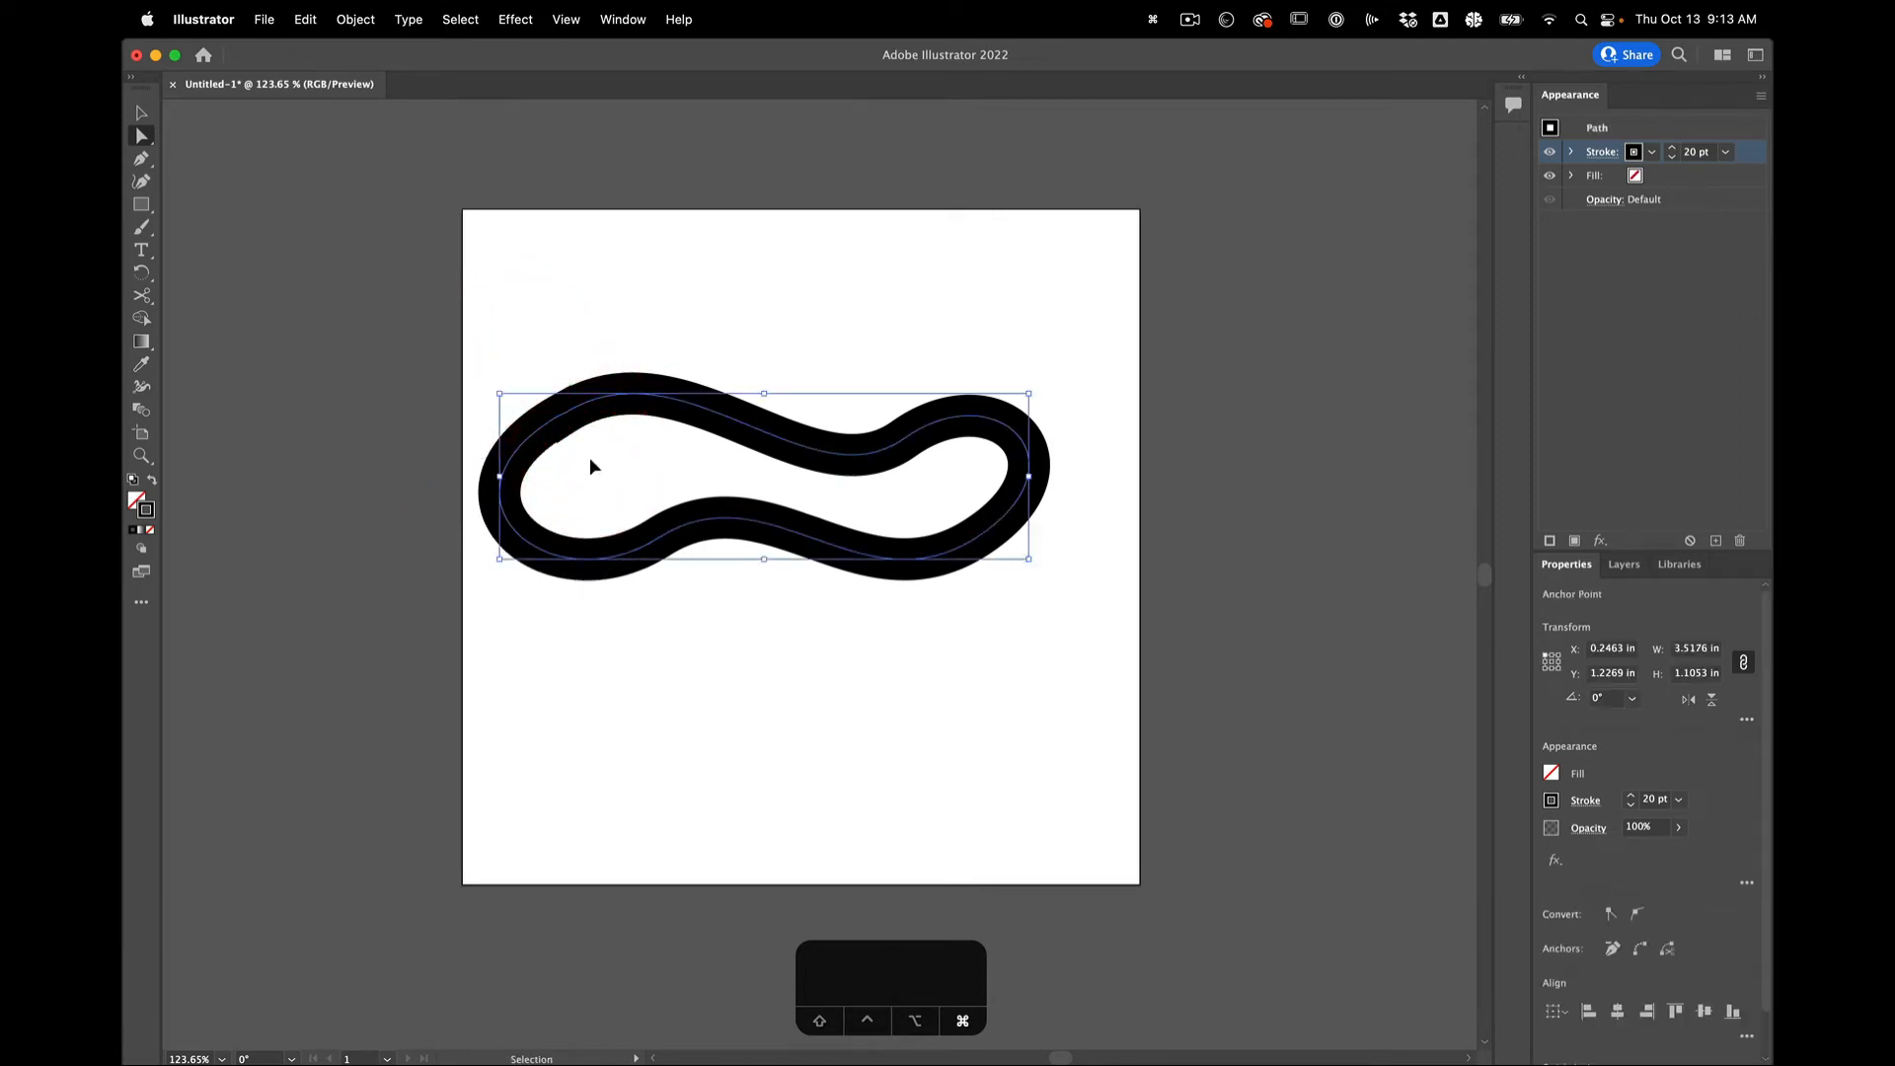
# Select the closed path and try aligning its stroke to the inside, then to the outside.
pyautogui.click(890, 248)
pyautogui.press('v')
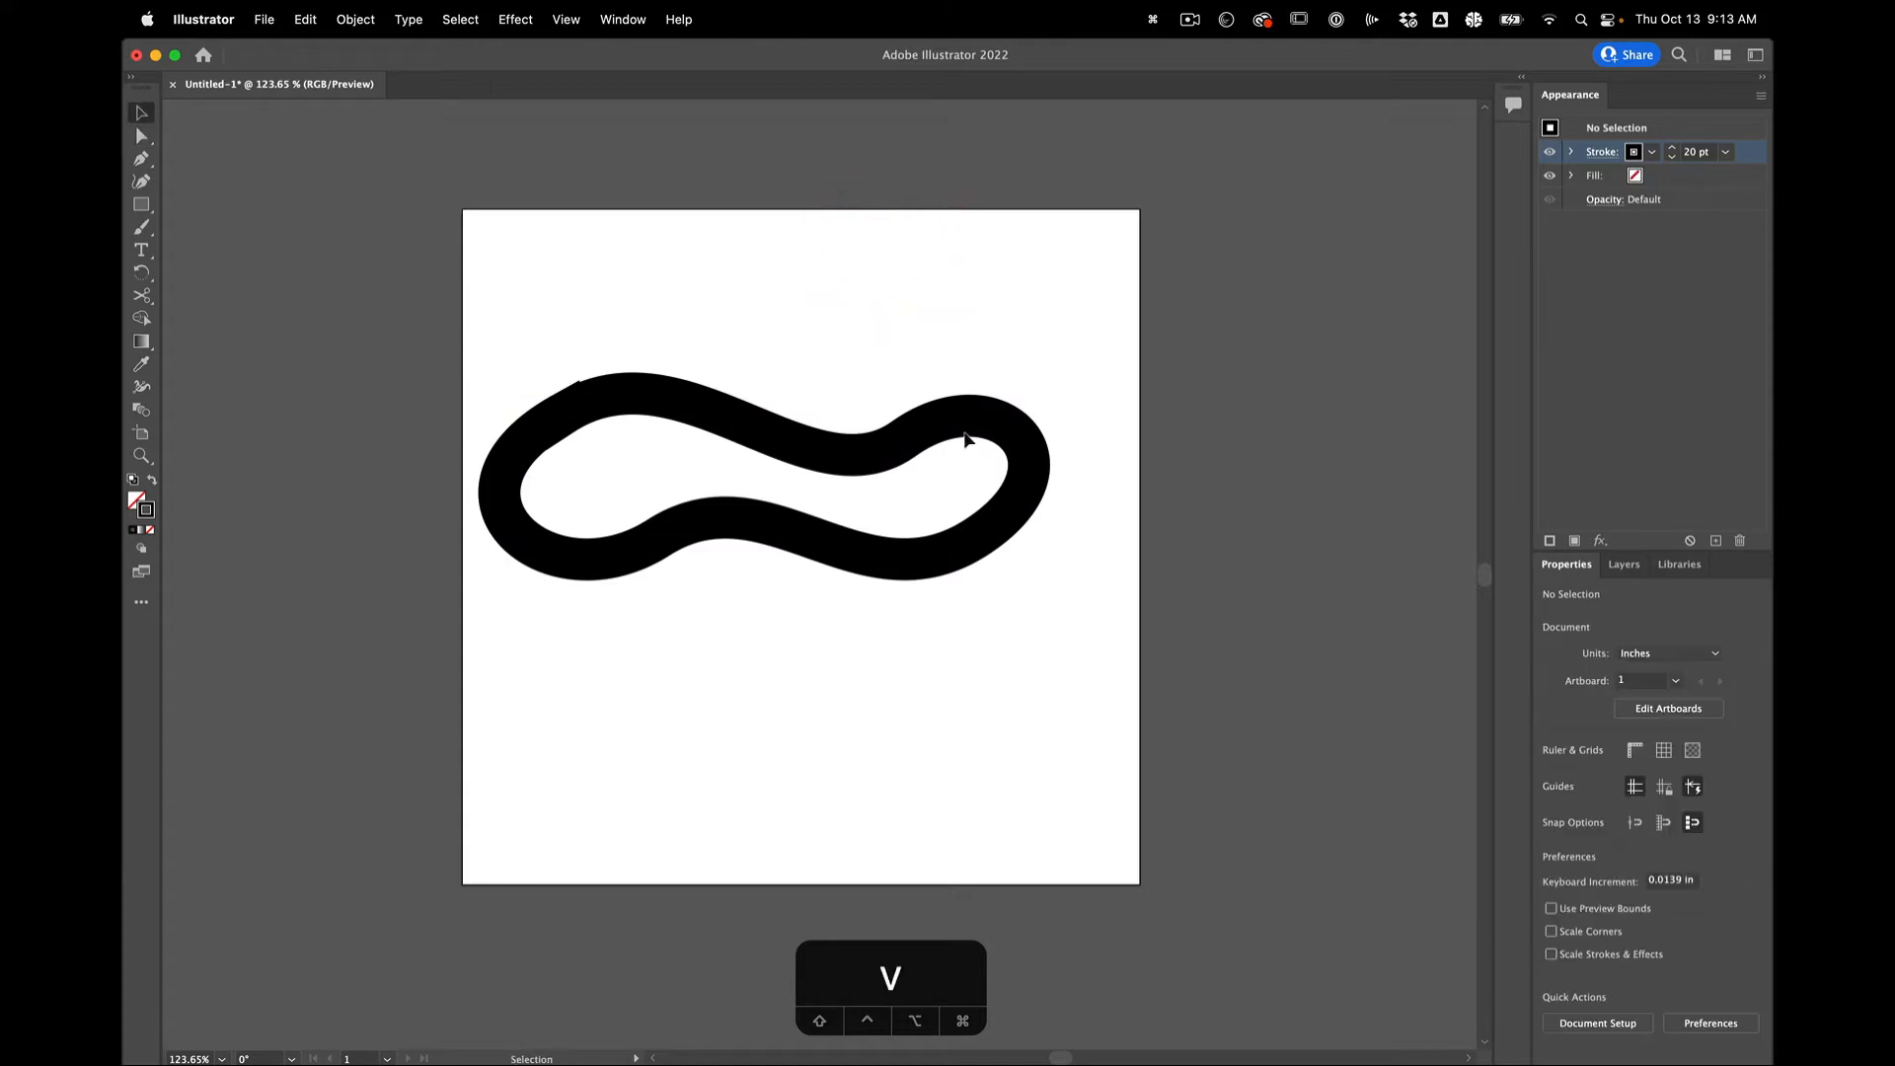
pyautogui.click(964, 419)
pyautogui.click(1601, 153)
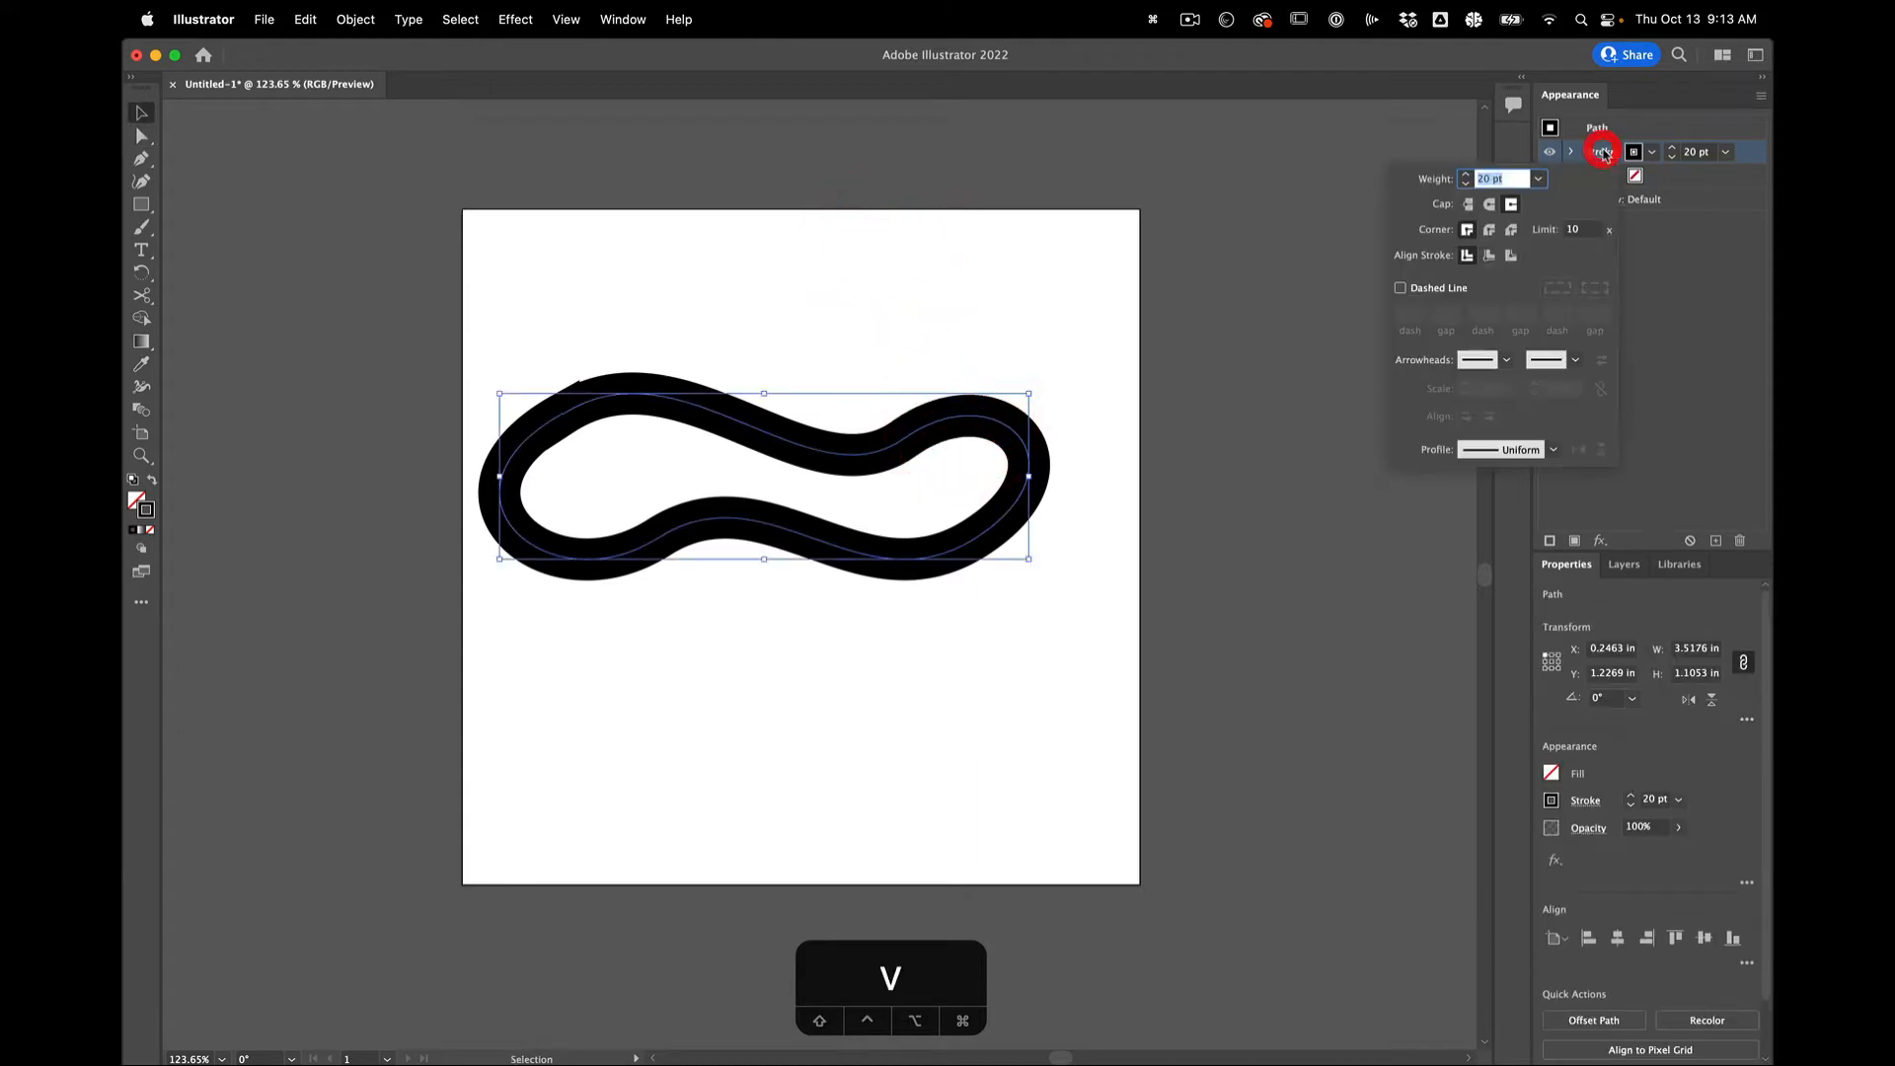
pyautogui.click(1490, 257)
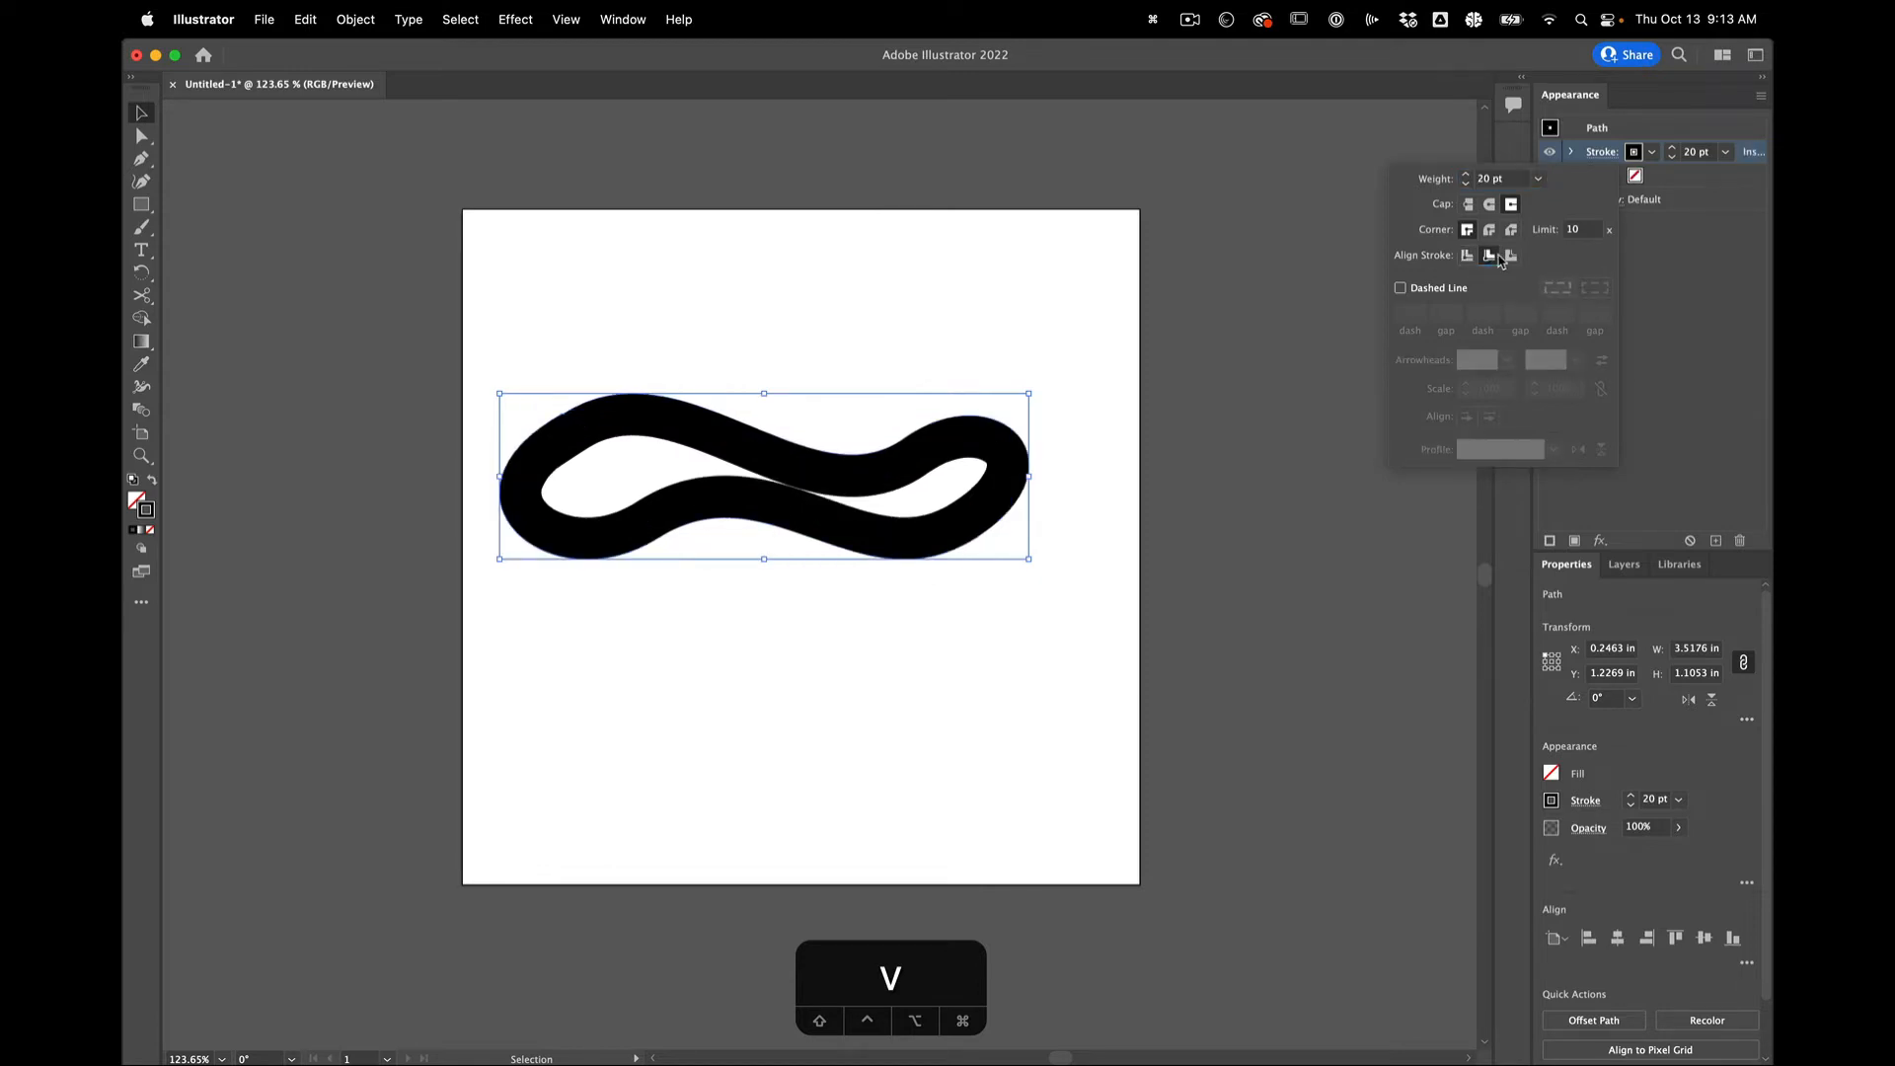
pyautogui.click(1510, 256)
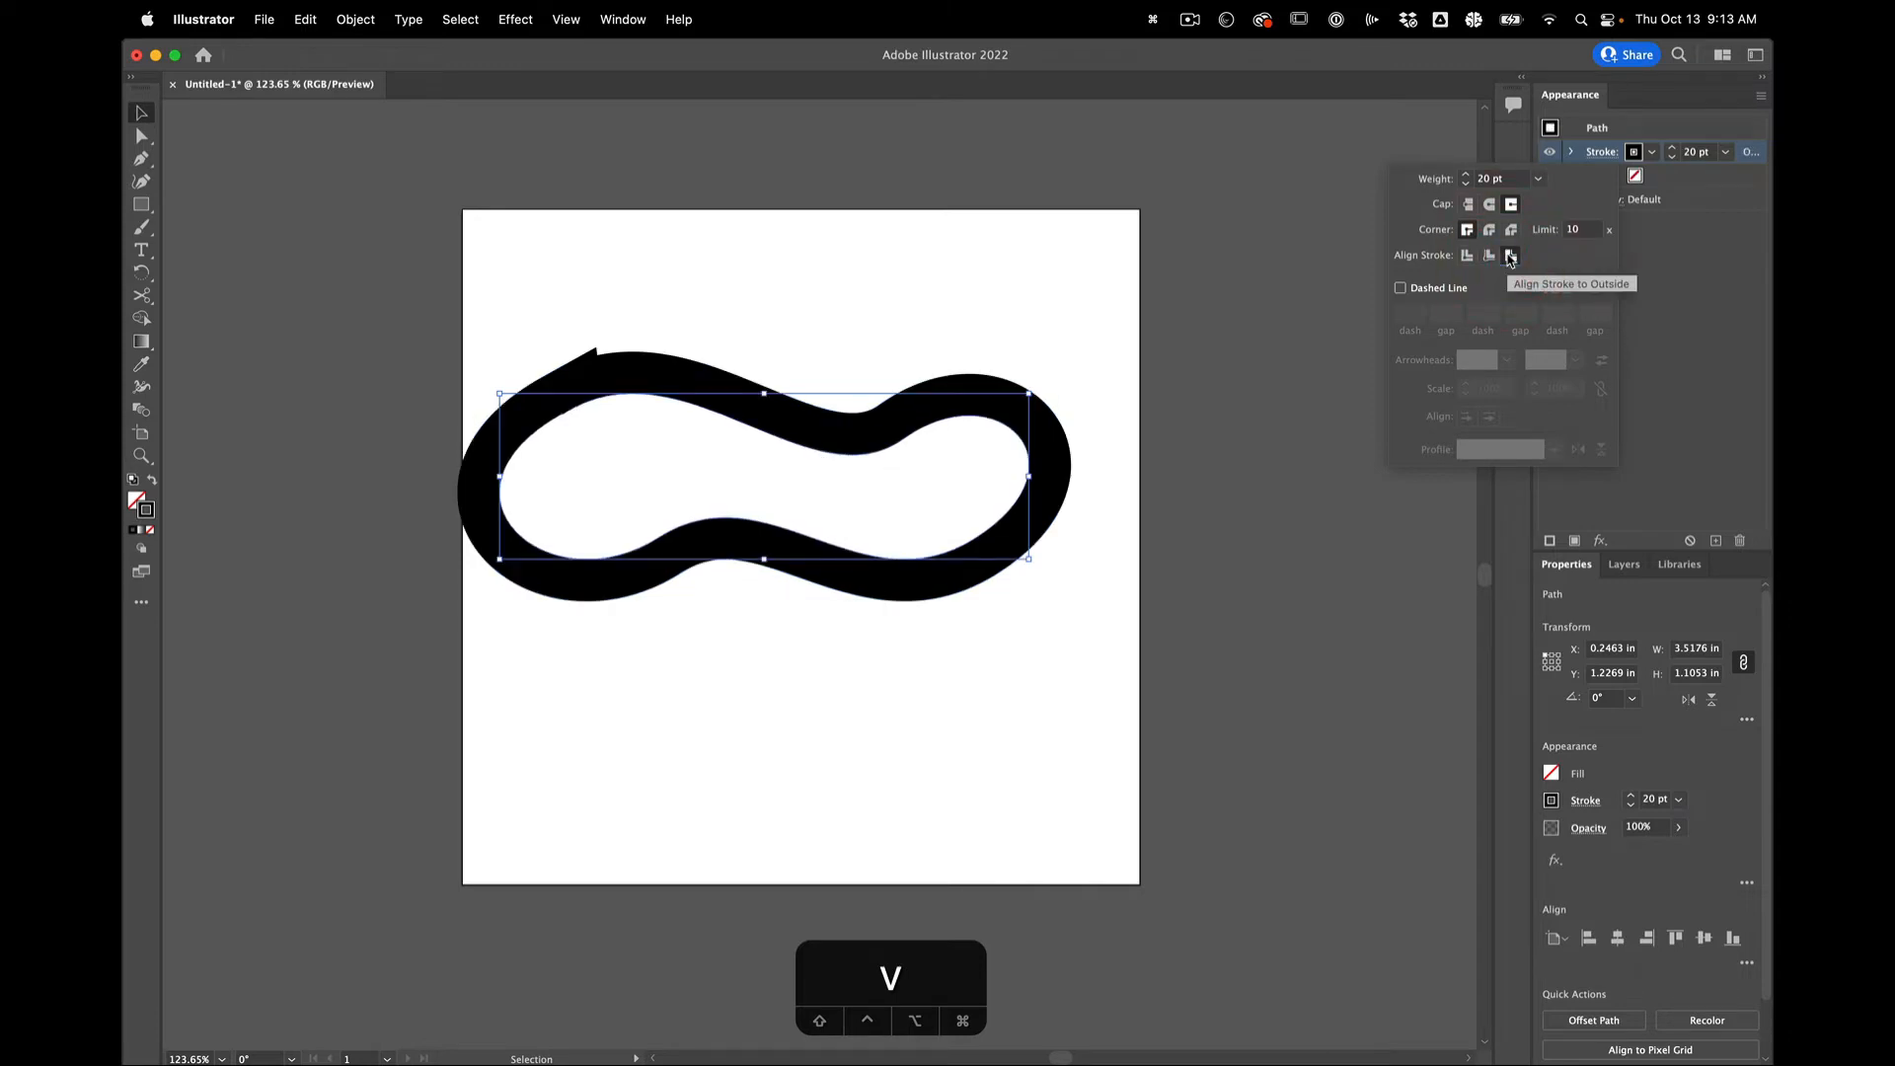
# Compare the round join and the miter join on the closed path's outside-aligned stroke.
pyautogui.click(1490, 231)
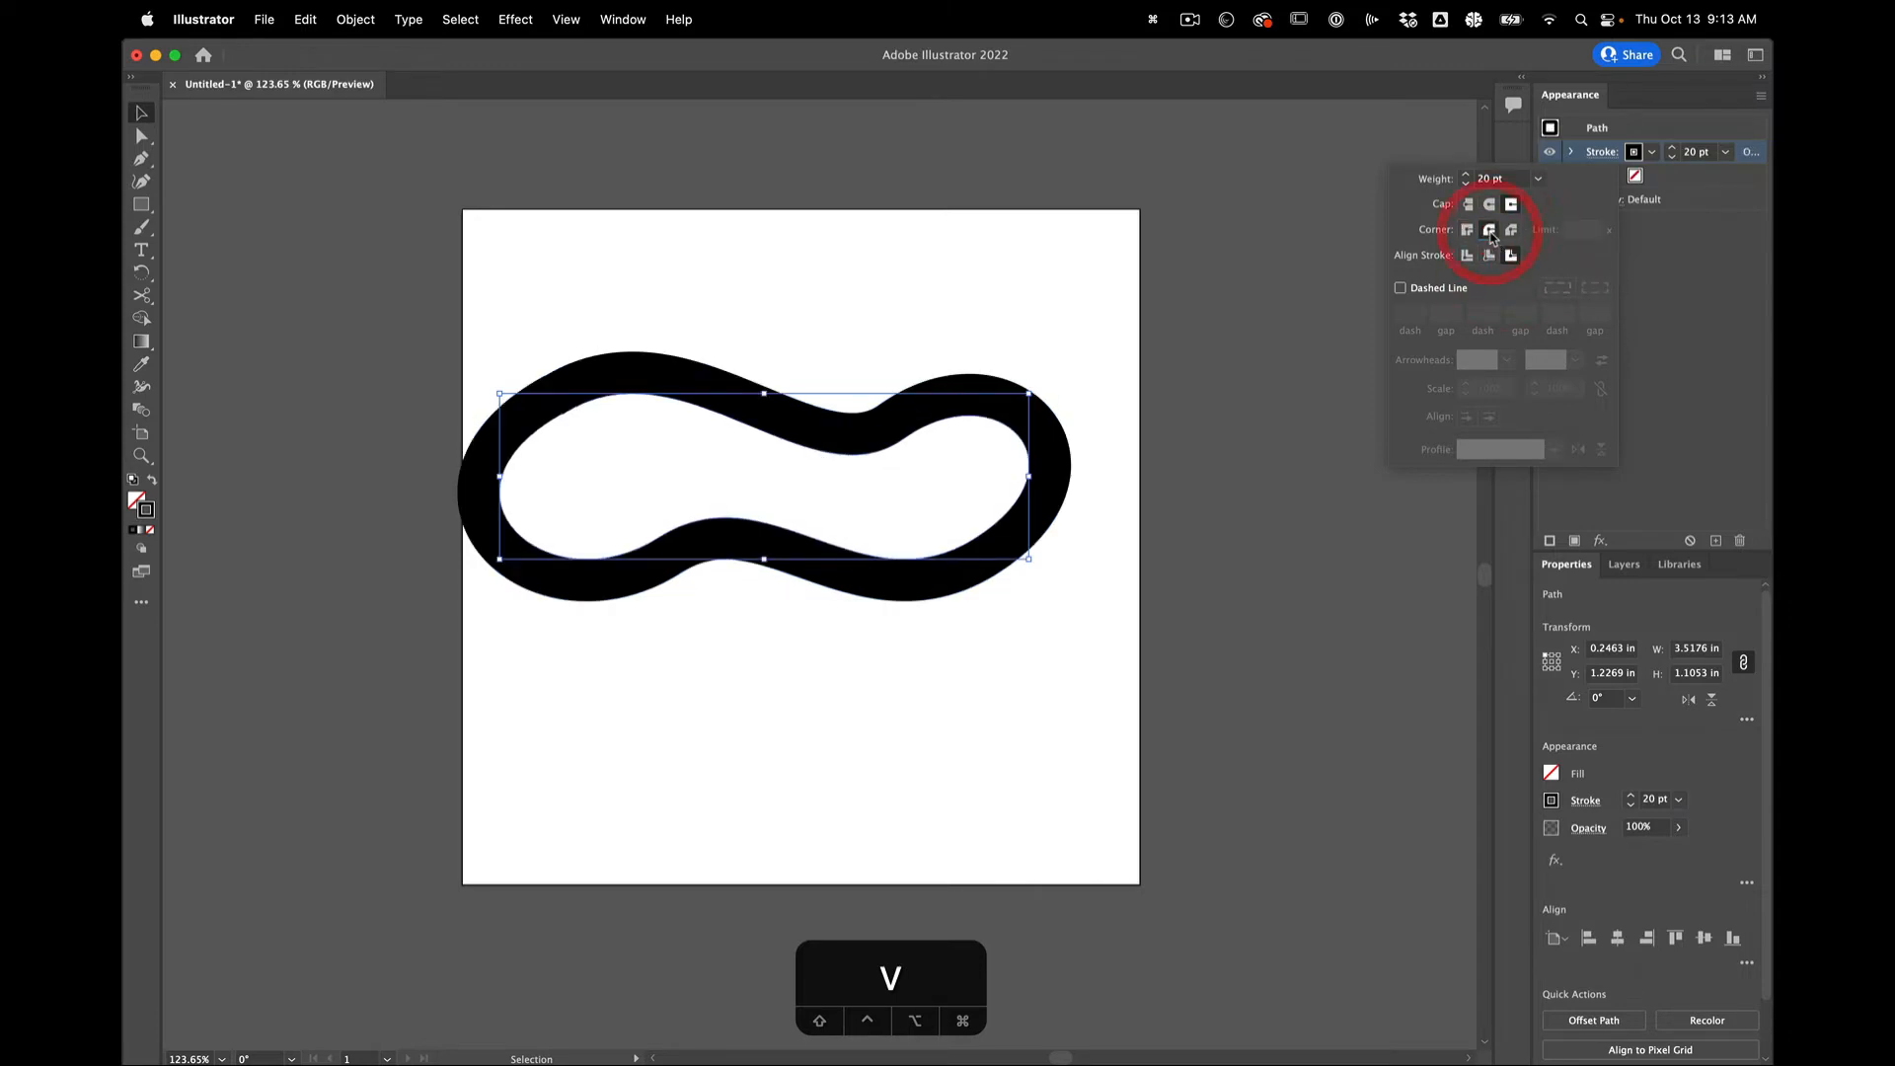
pyautogui.click(1467, 232)
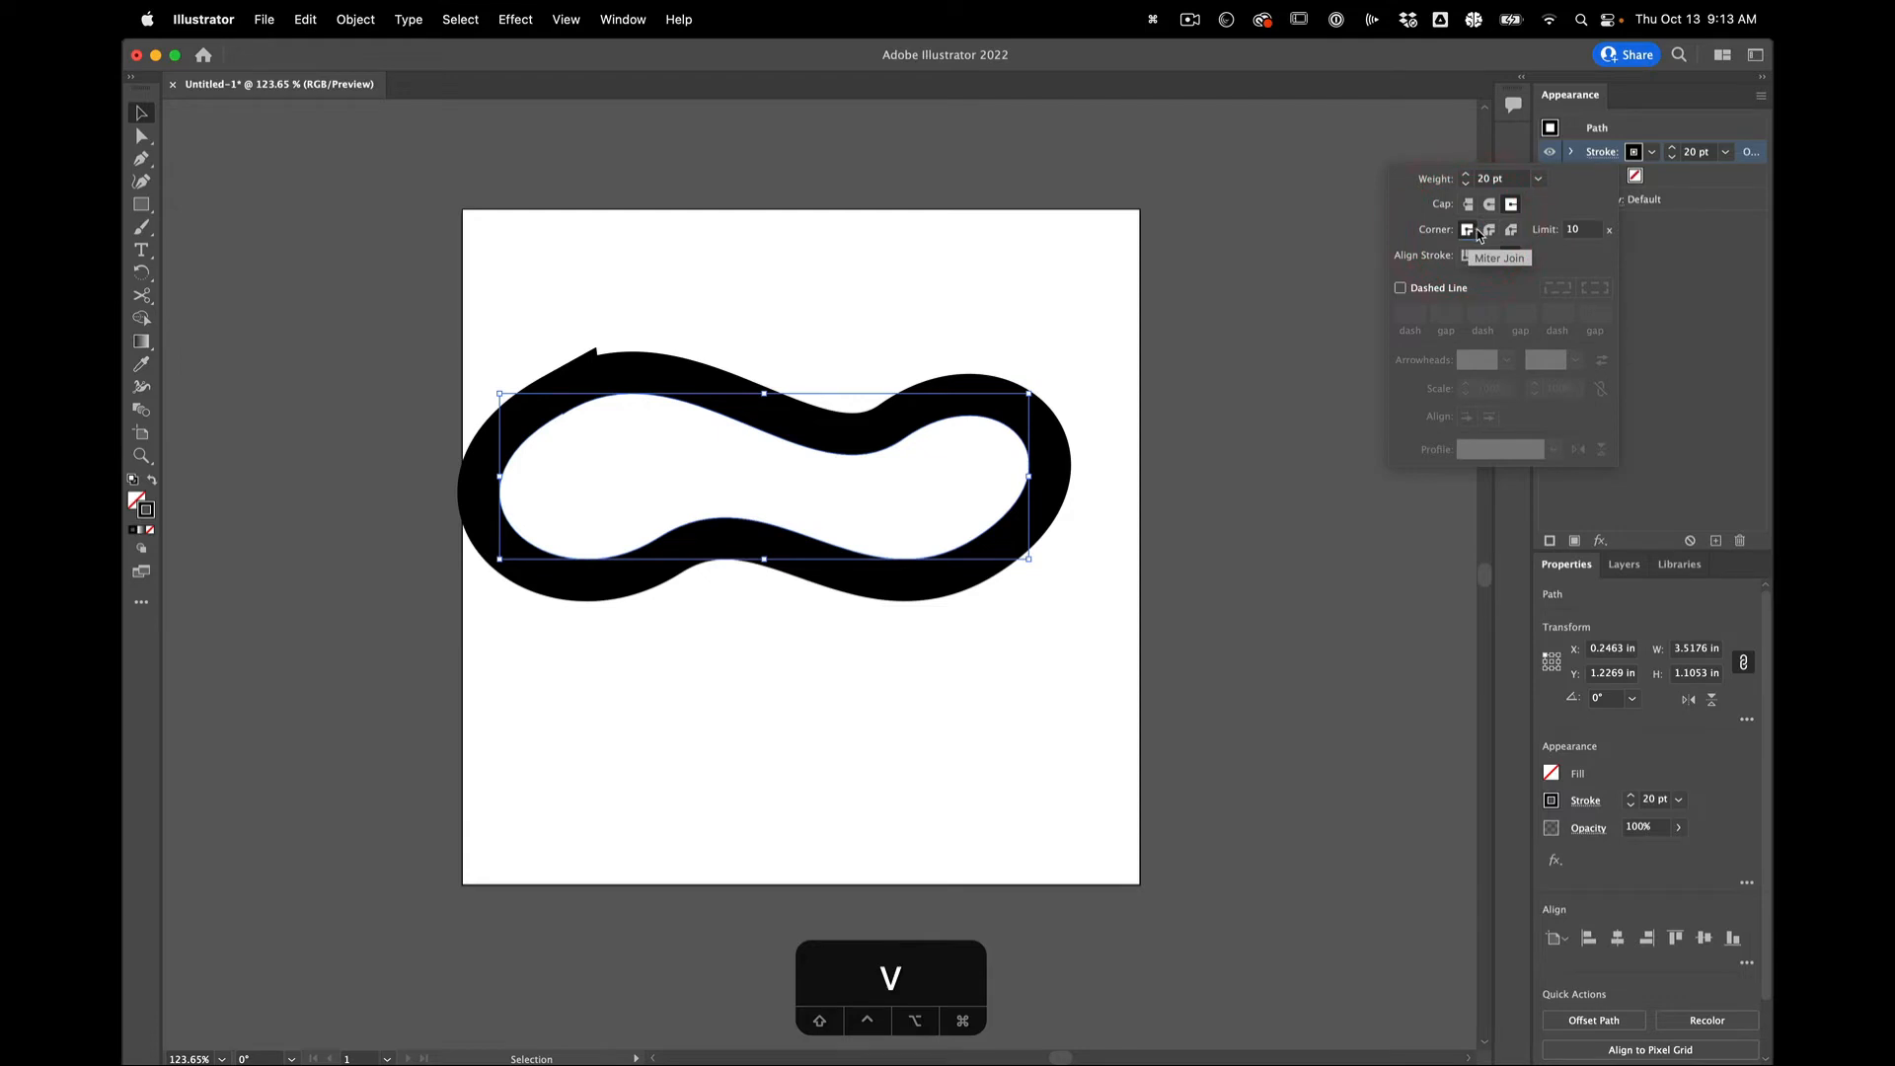
pyautogui.click(1489, 233)
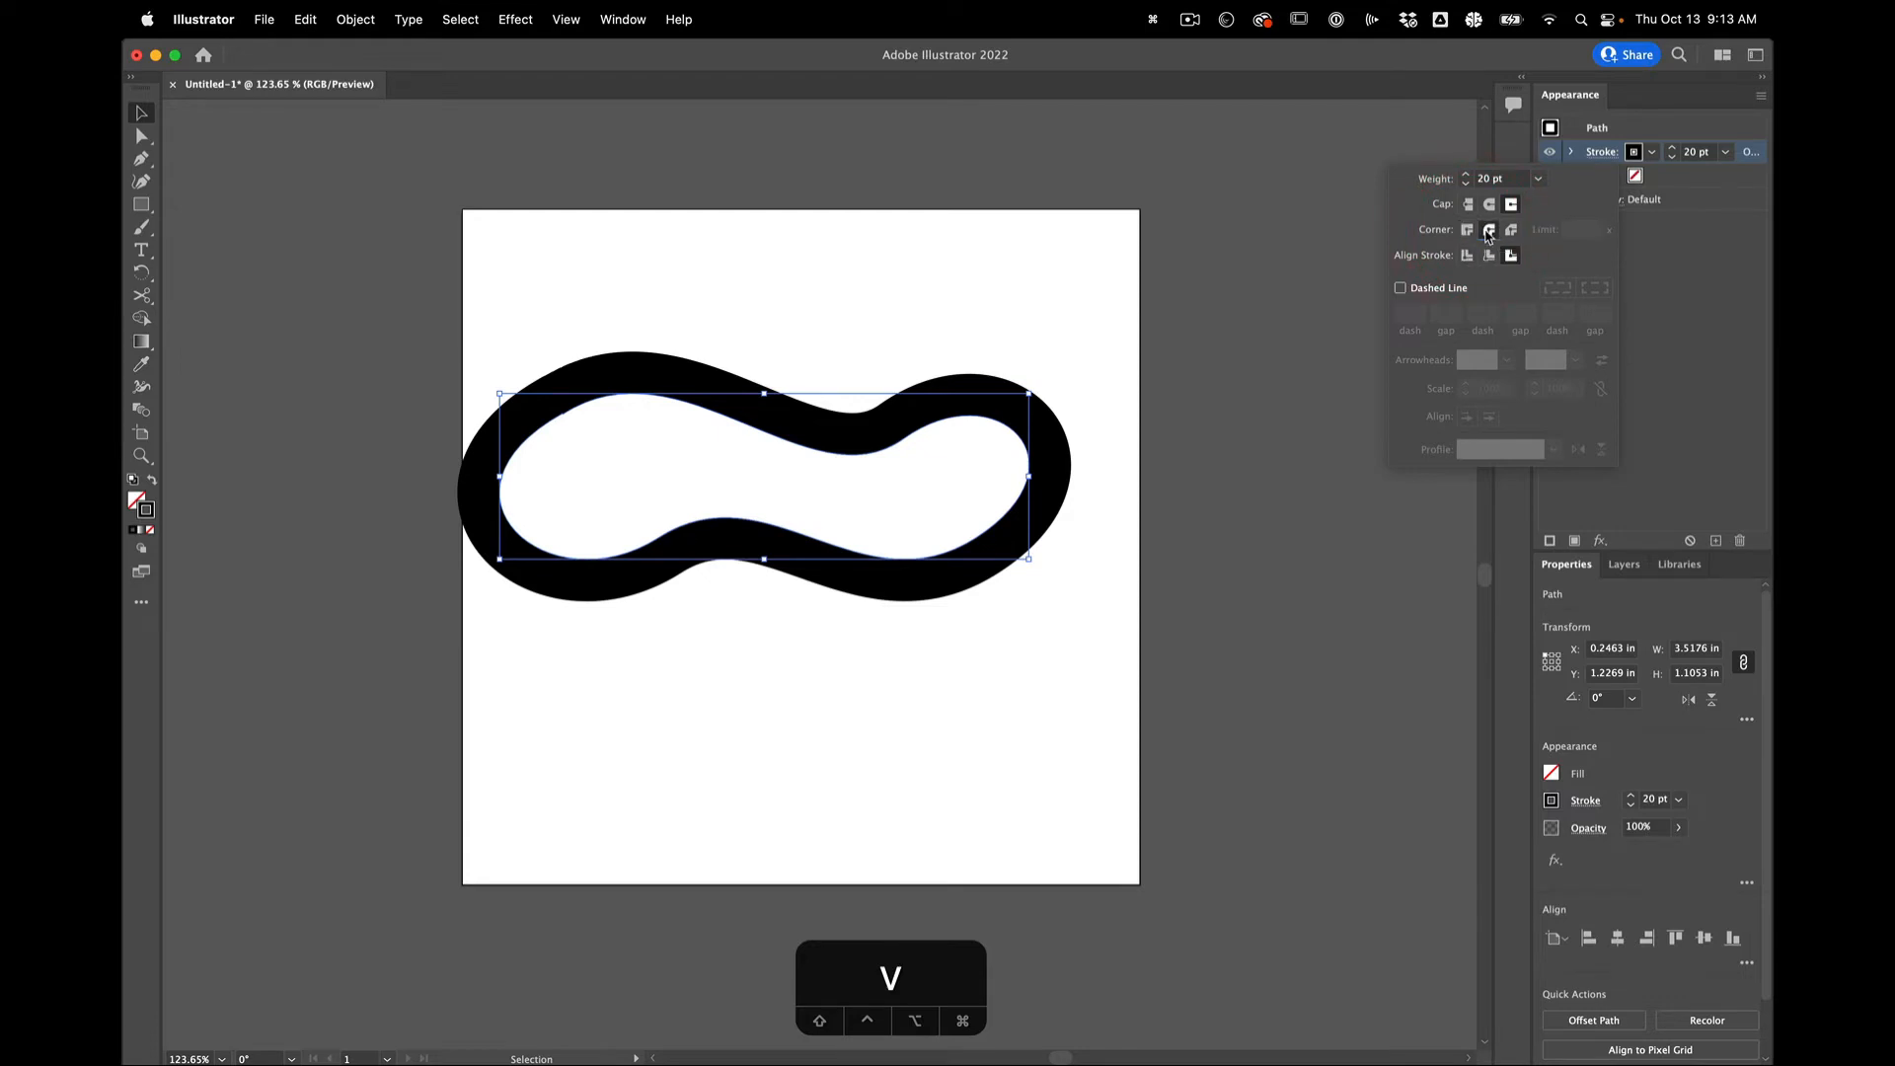
pyautogui.click(1467, 232)
pyautogui.click(1467, 233)
# Undo the corner, stroke alignment and path-closing changes, back to the open curved path.
pyautogui.press('super+z')
pyautogui.press('super+z')
pyautogui.press('super+z')
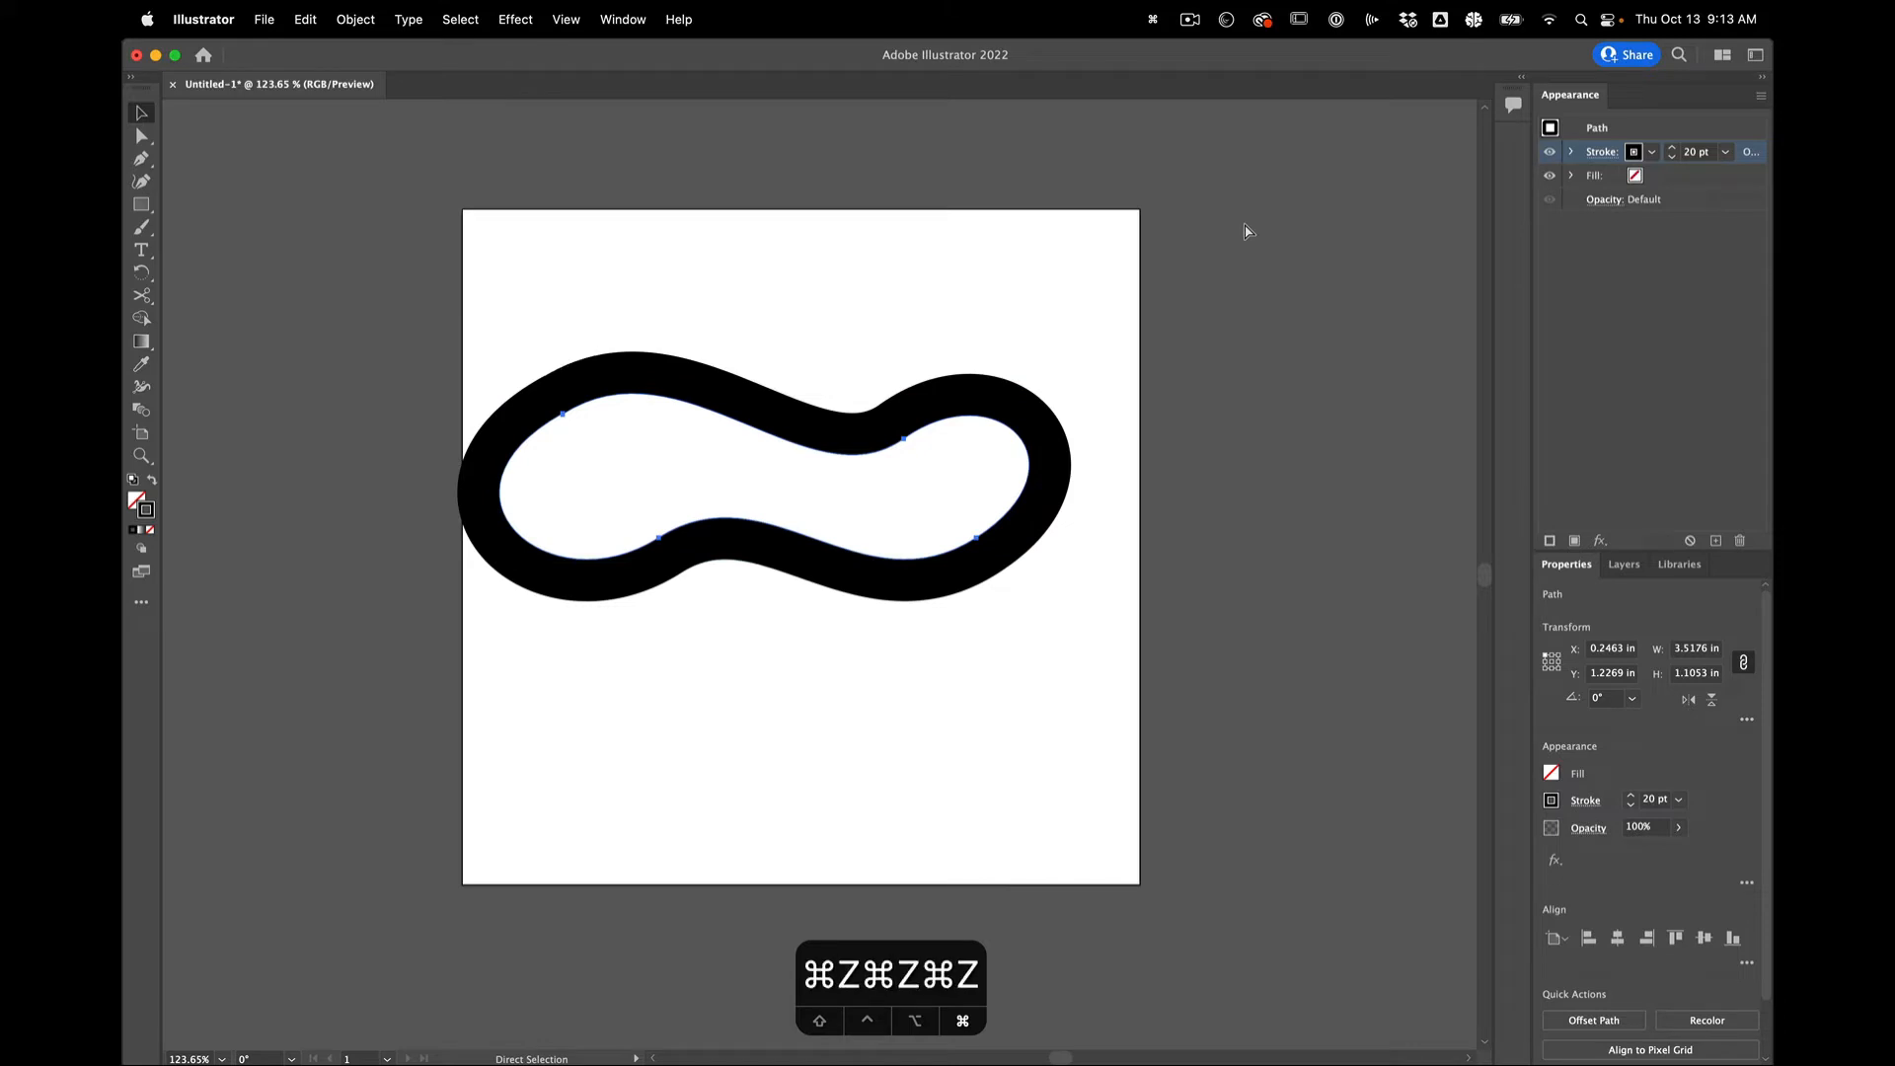
pyautogui.press('super+z')
pyautogui.press('super+z')
pyautogui.press('super+z')
pyautogui.press('super+z')
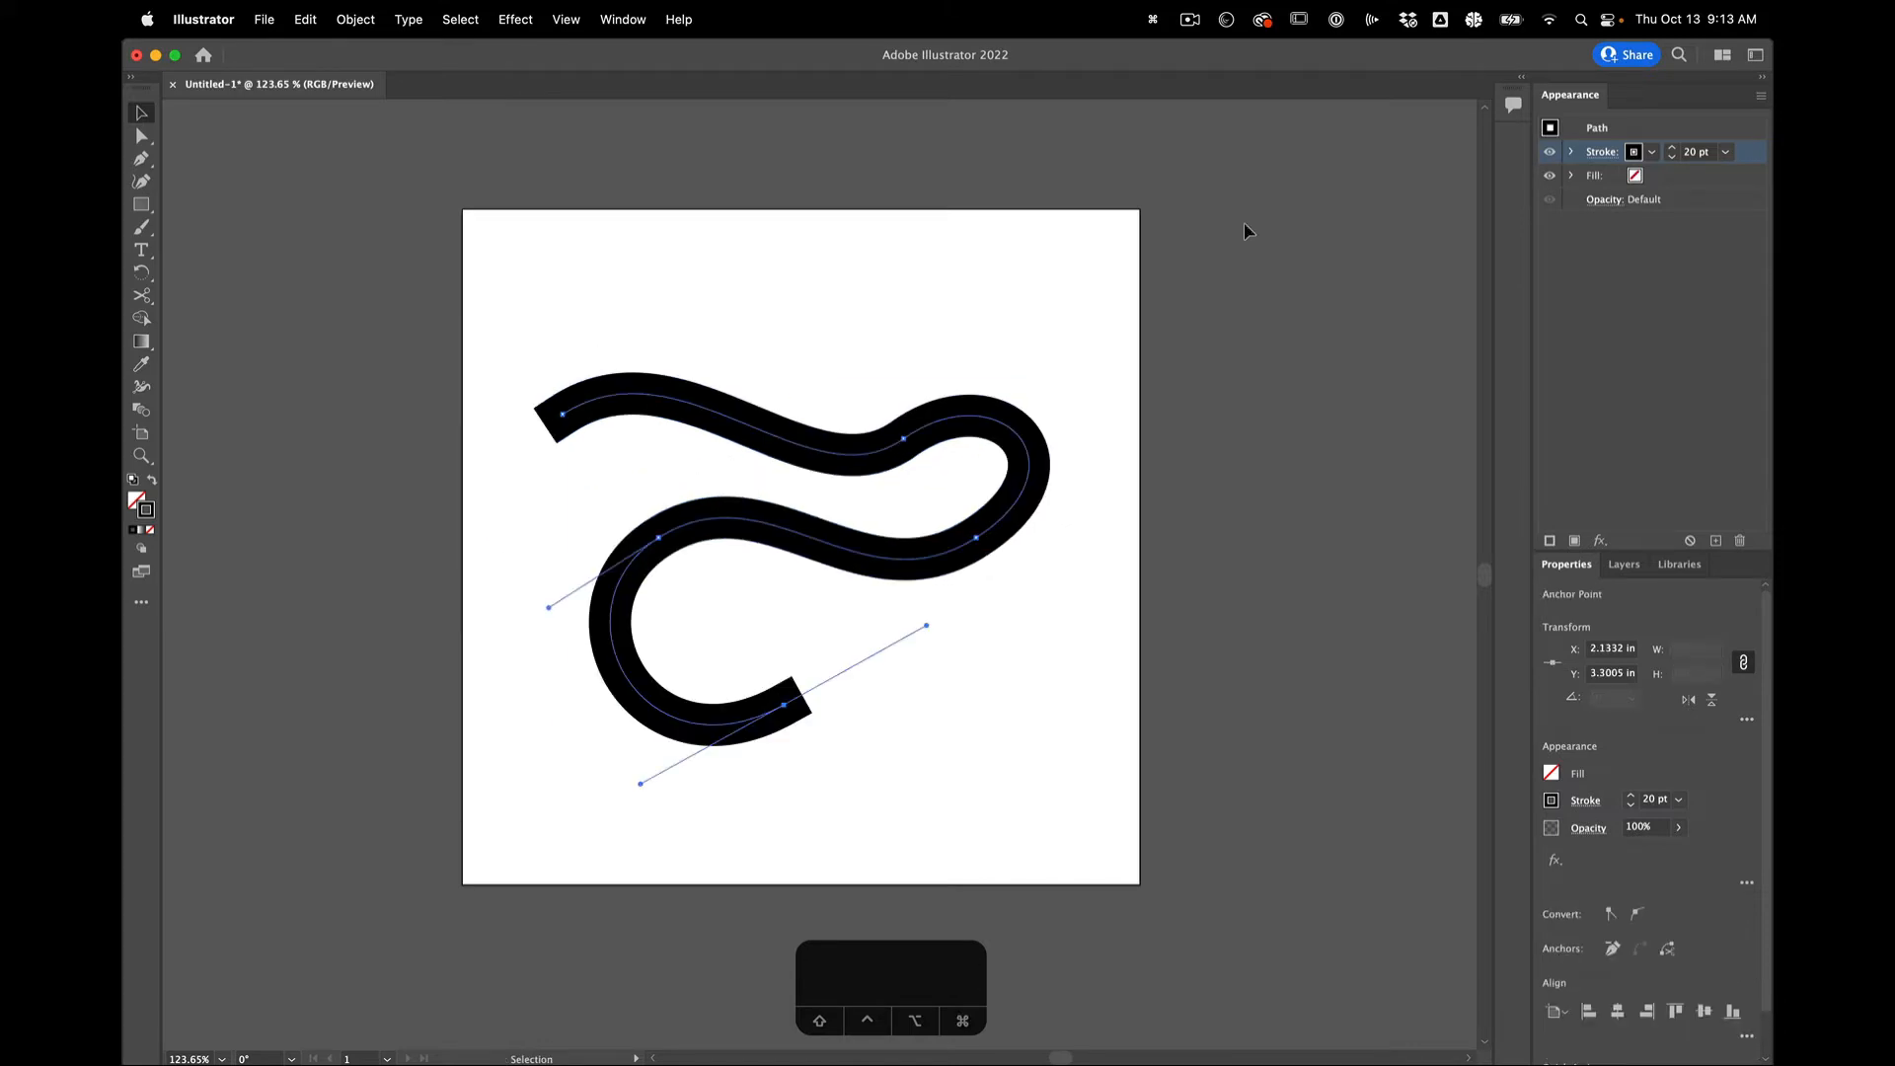
# Reselect the whole open path and set its stroke weight to 2 pt.
pyautogui.press('v')
pyautogui.click(1106, 225)
pyautogui.click(888, 495)
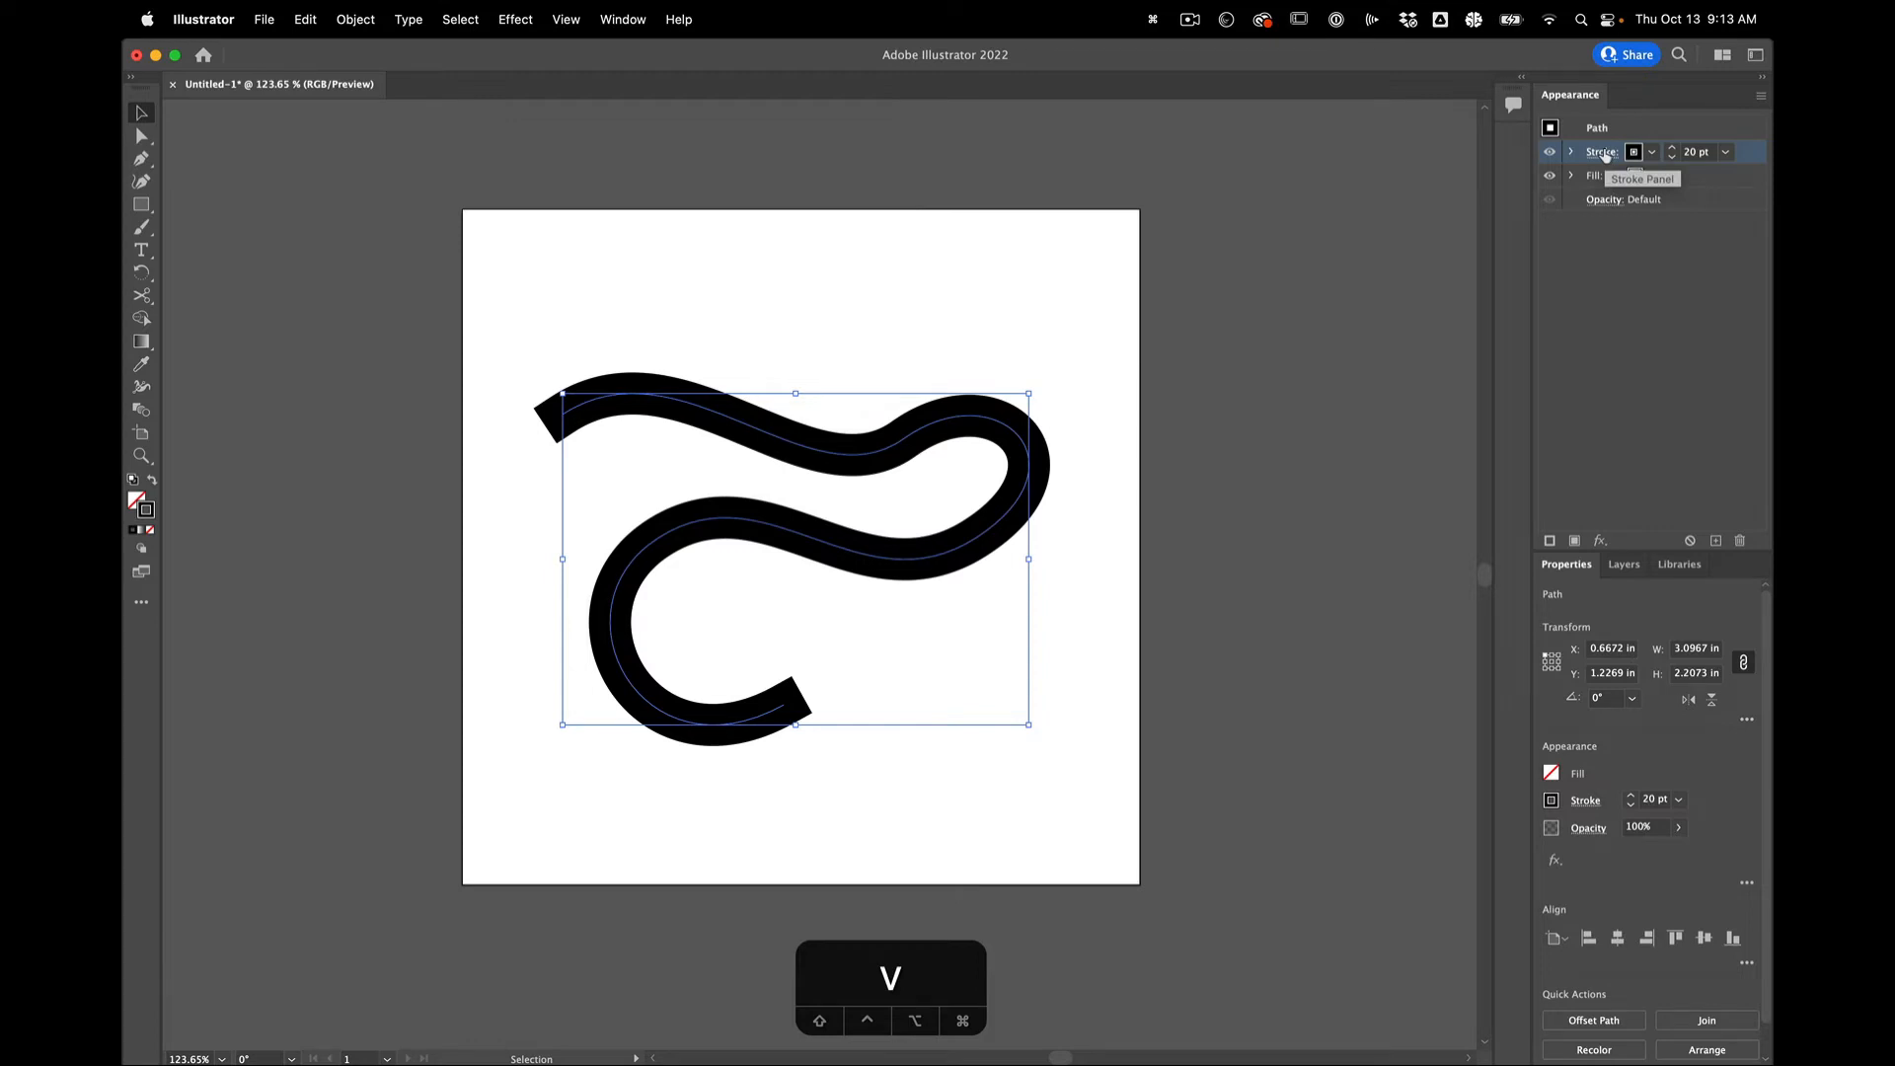
pyautogui.click(1725, 152)
pyautogui.click(1688, 255)
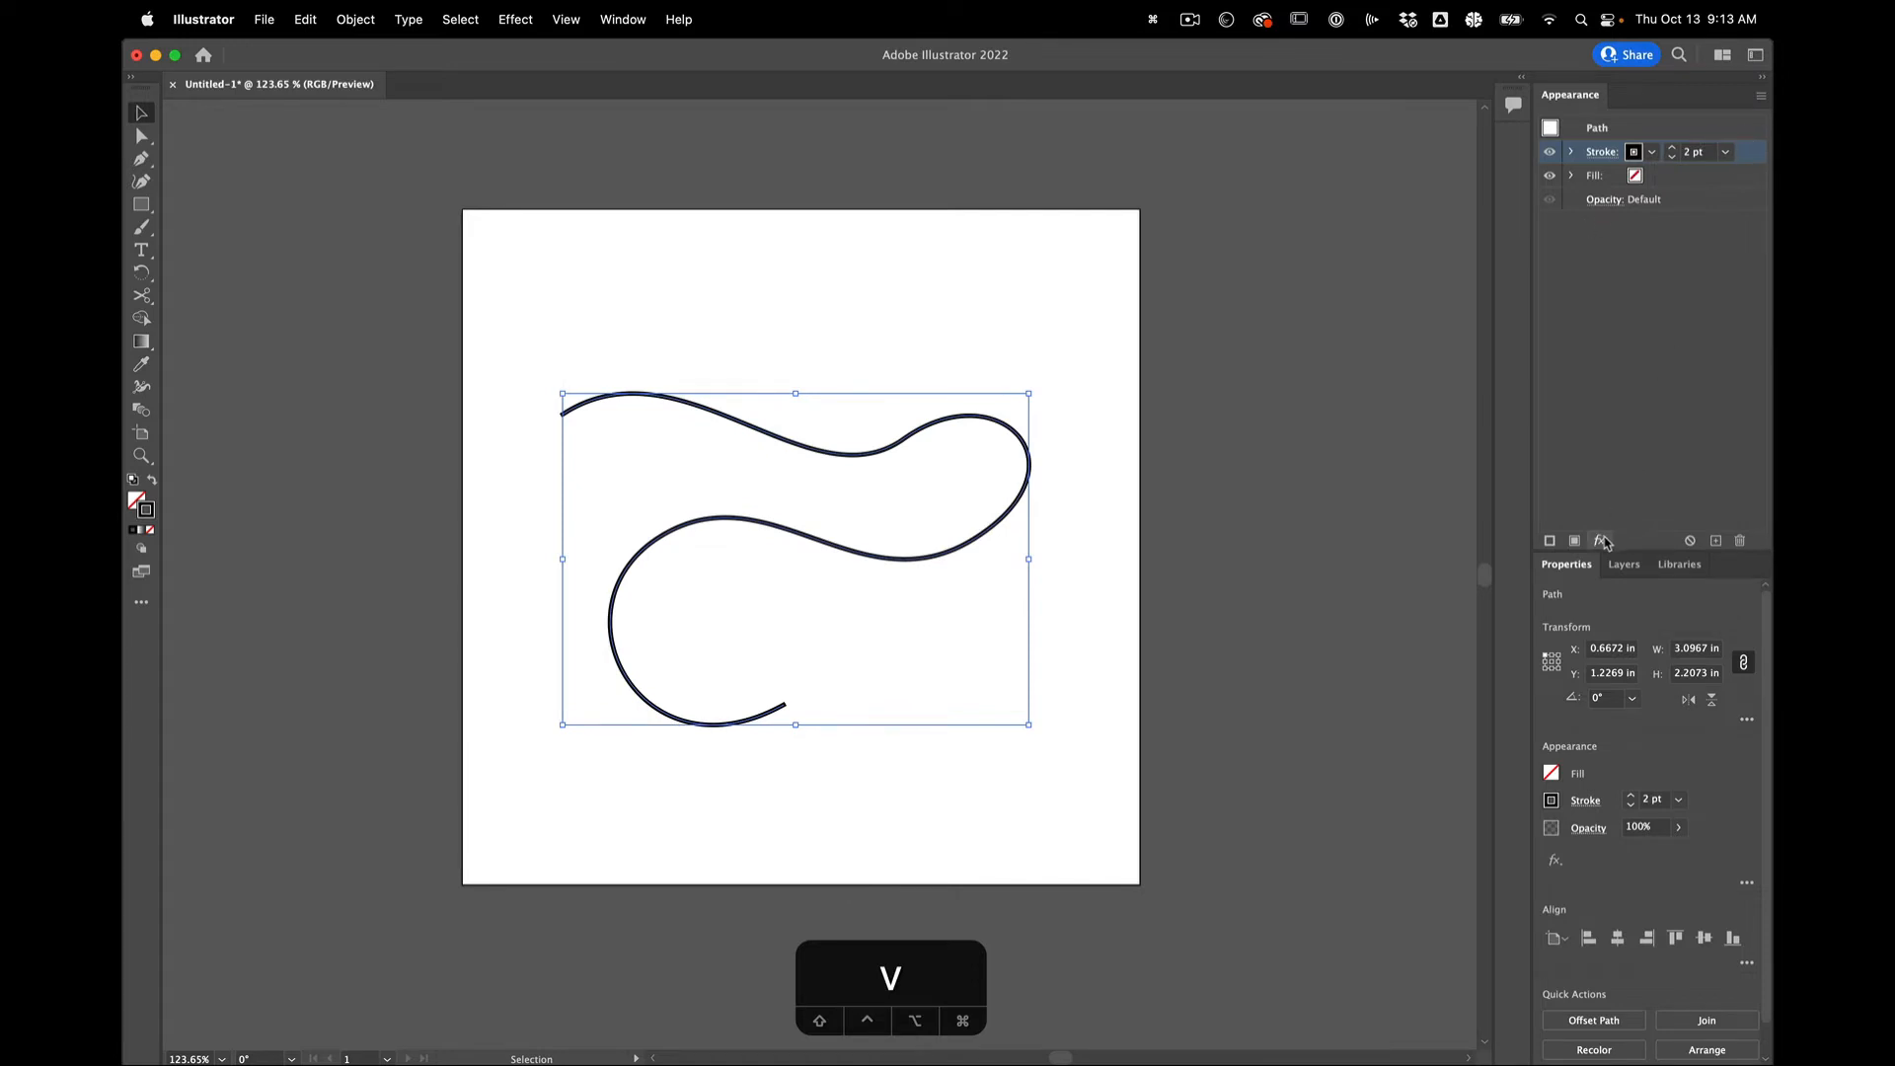
# Add a second stroke to the path and make the lower stroke 6 pt and white.
pyautogui.click(1549, 541)
pyautogui.click(1602, 176)
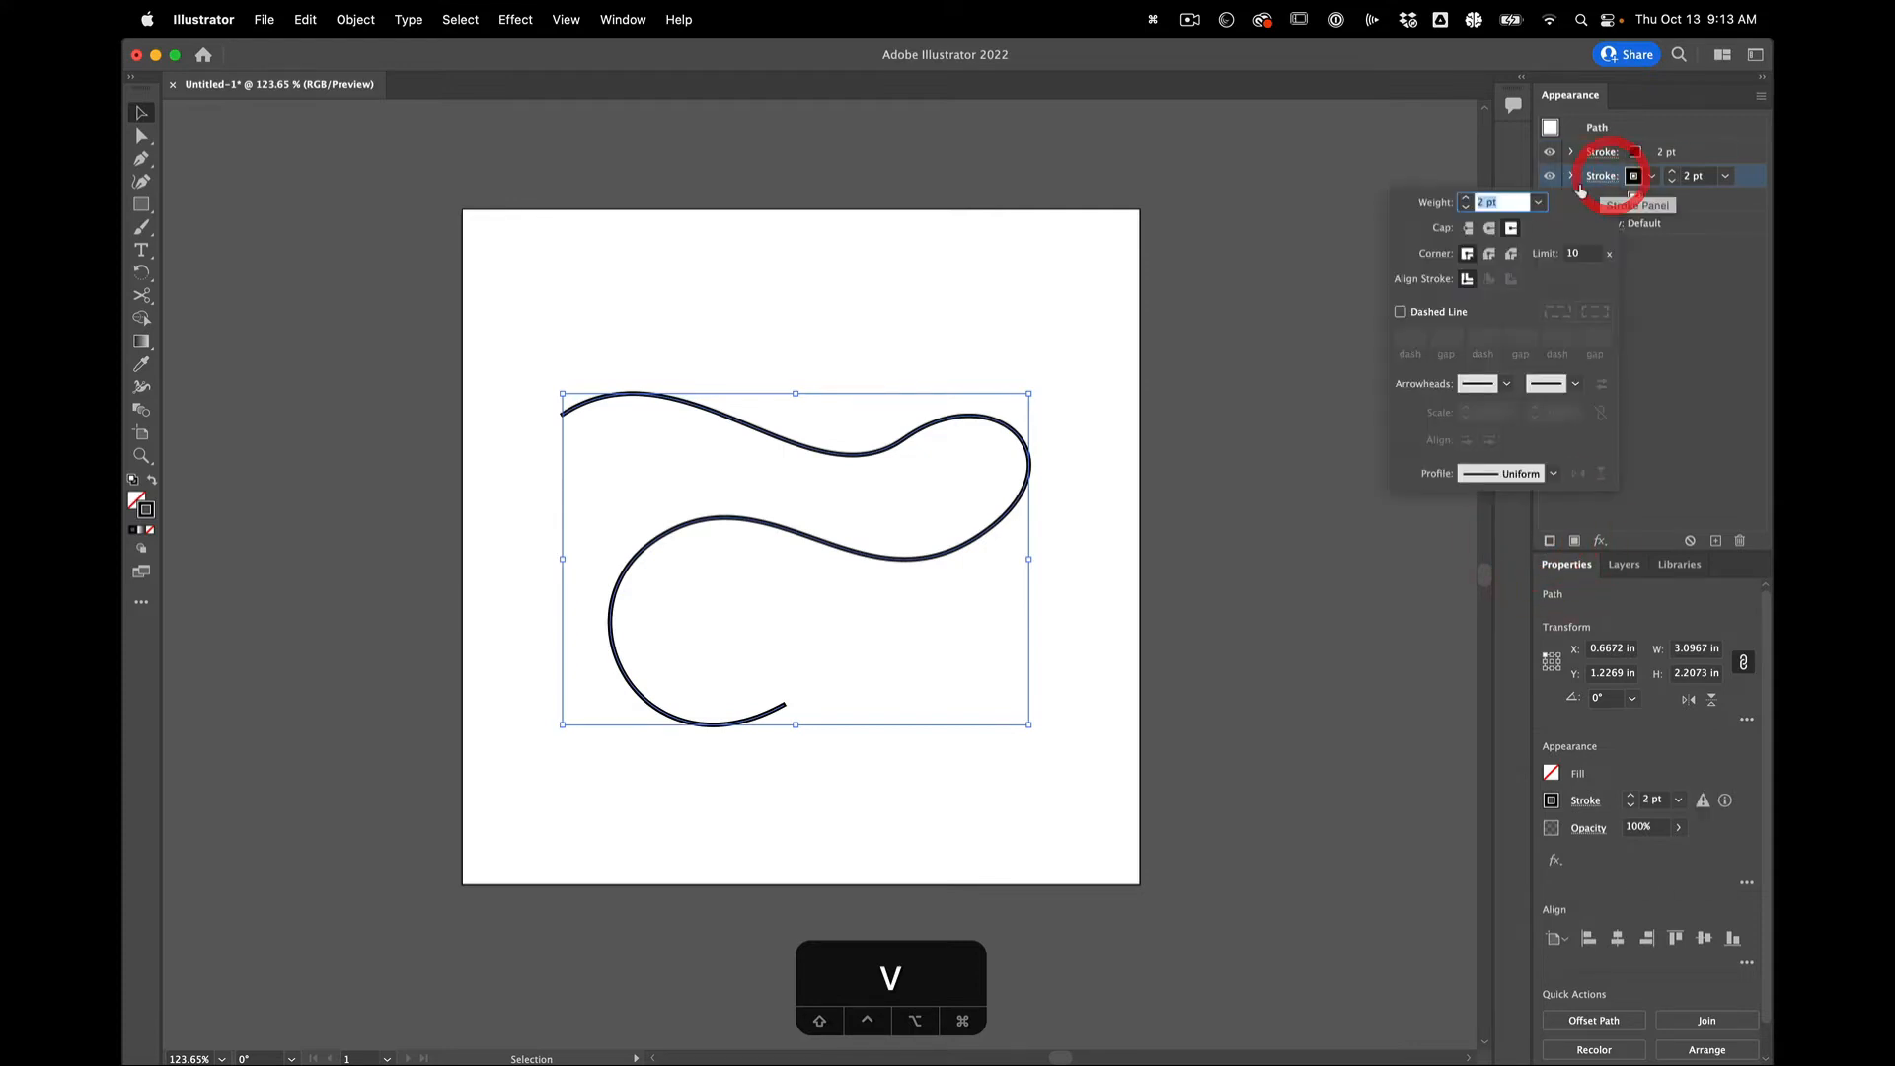
pyautogui.write('6')
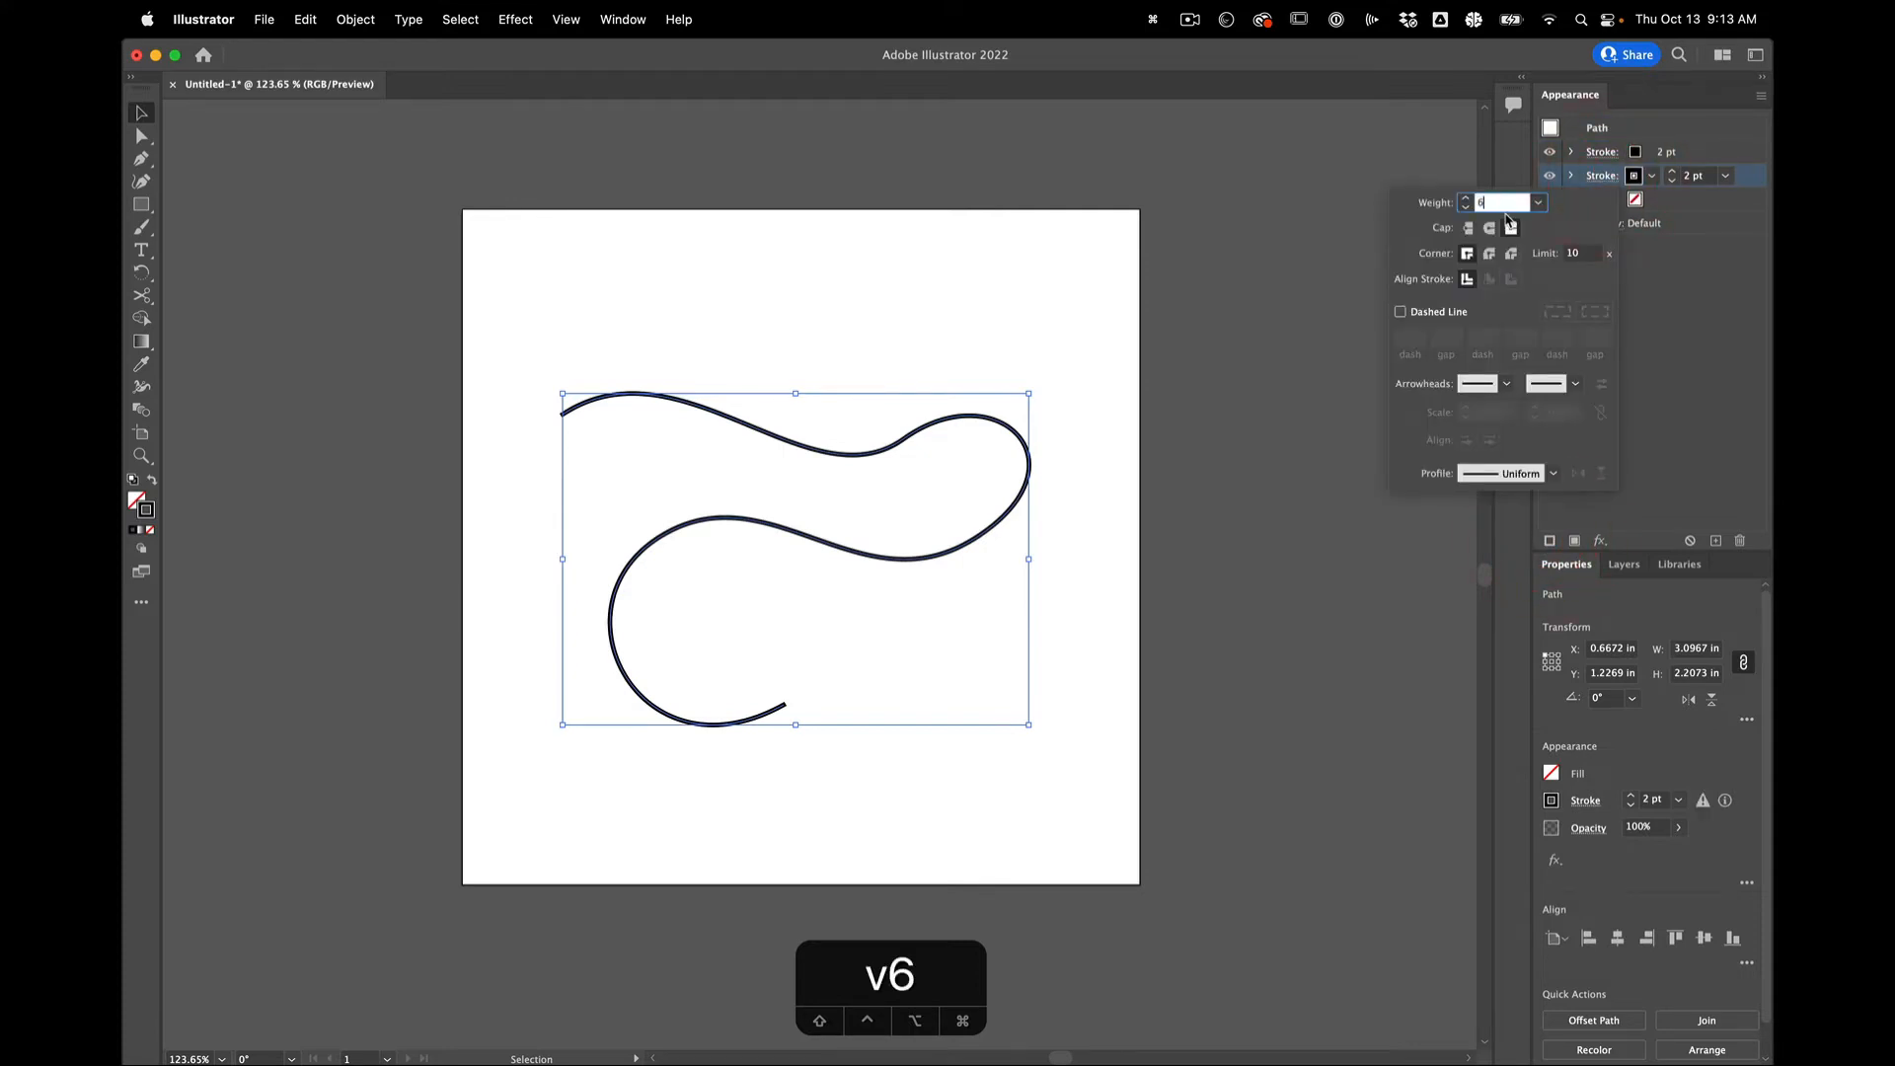
pyautogui.click(1675, 256)
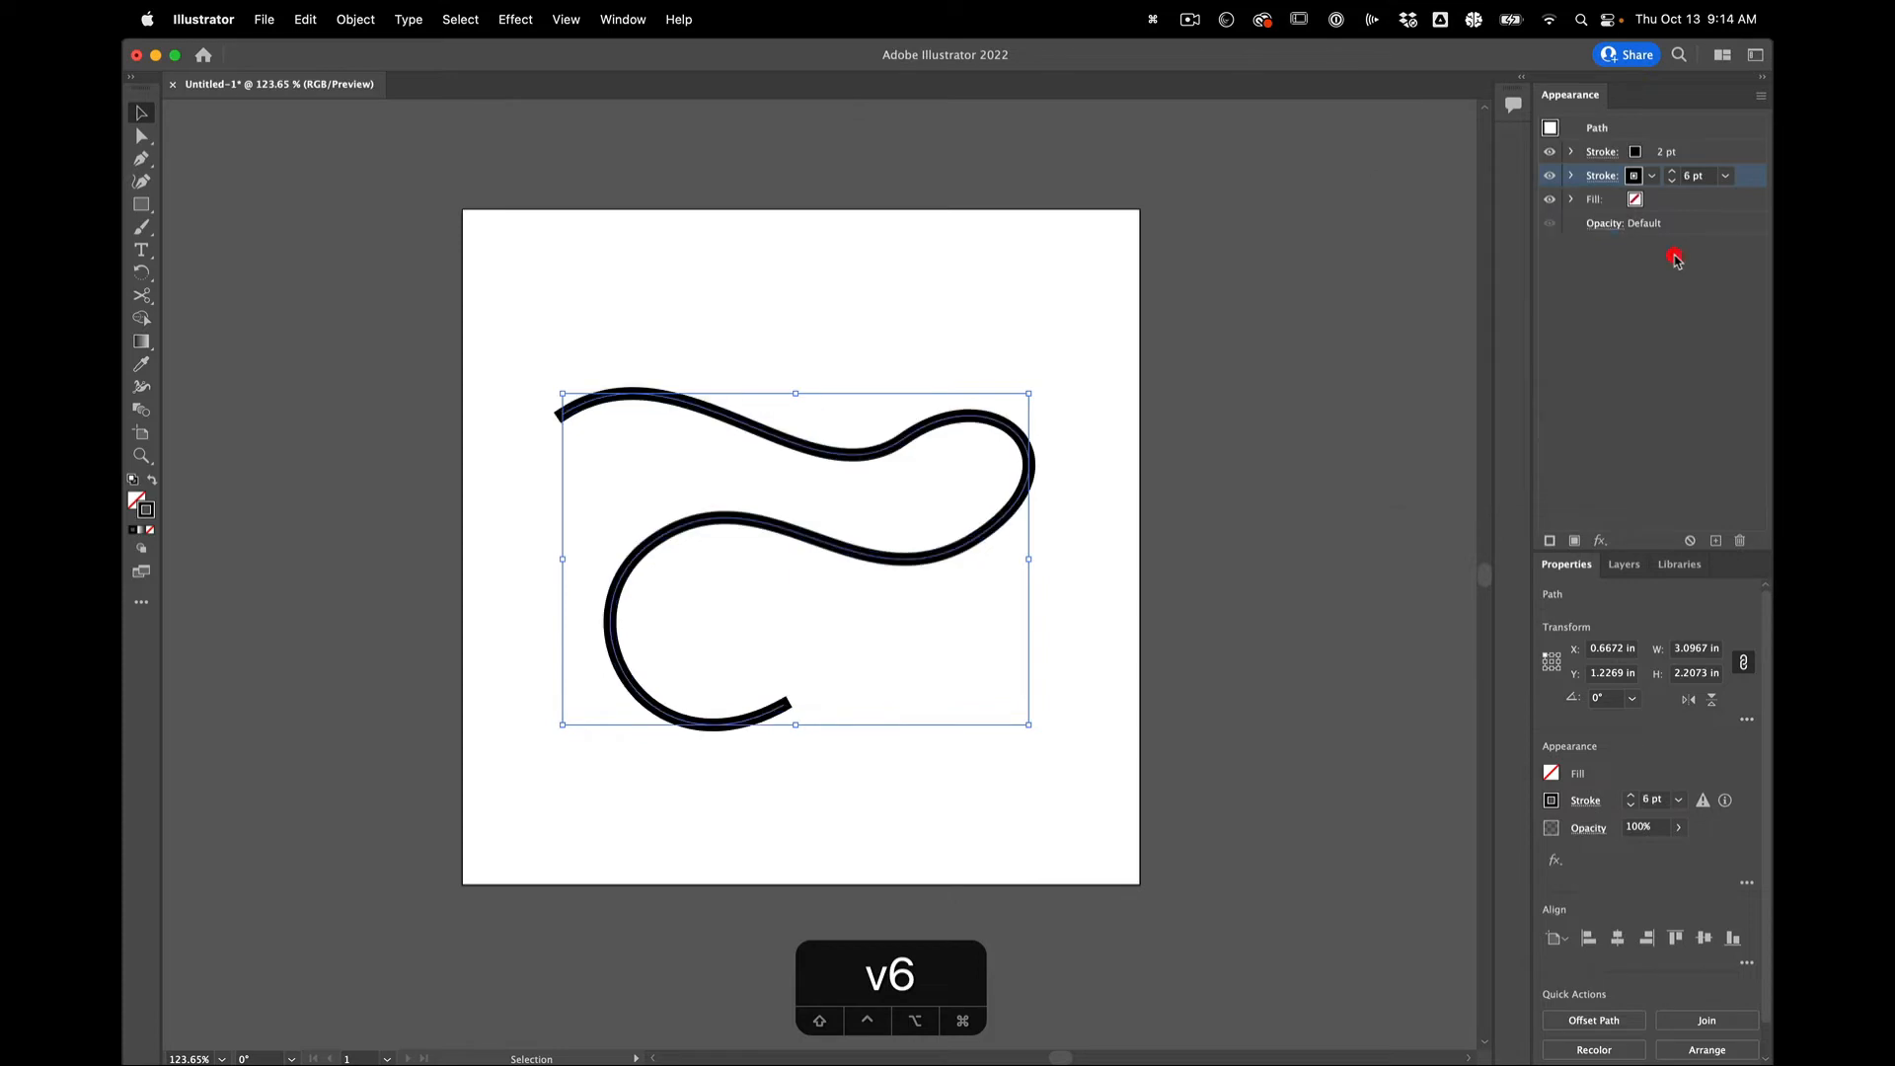
pyautogui.click(1651, 176)
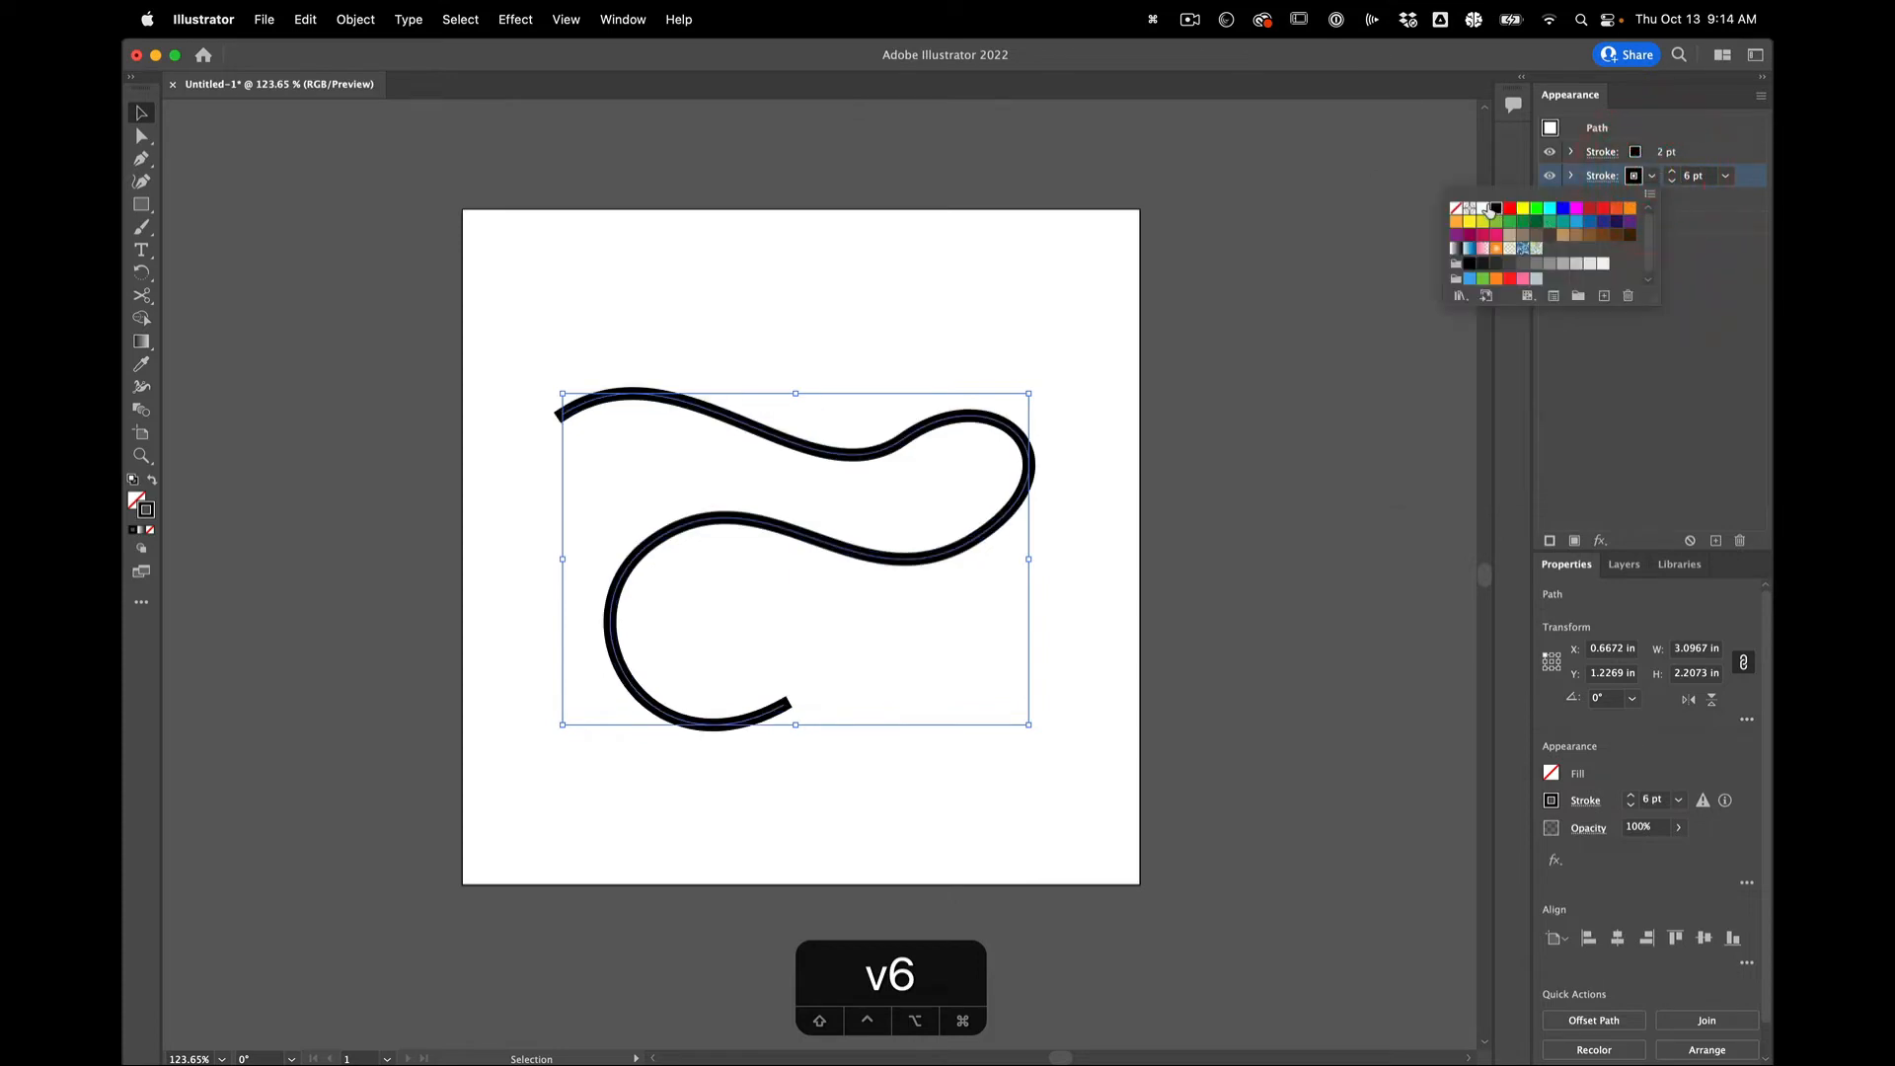
pyautogui.click(1489, 208)
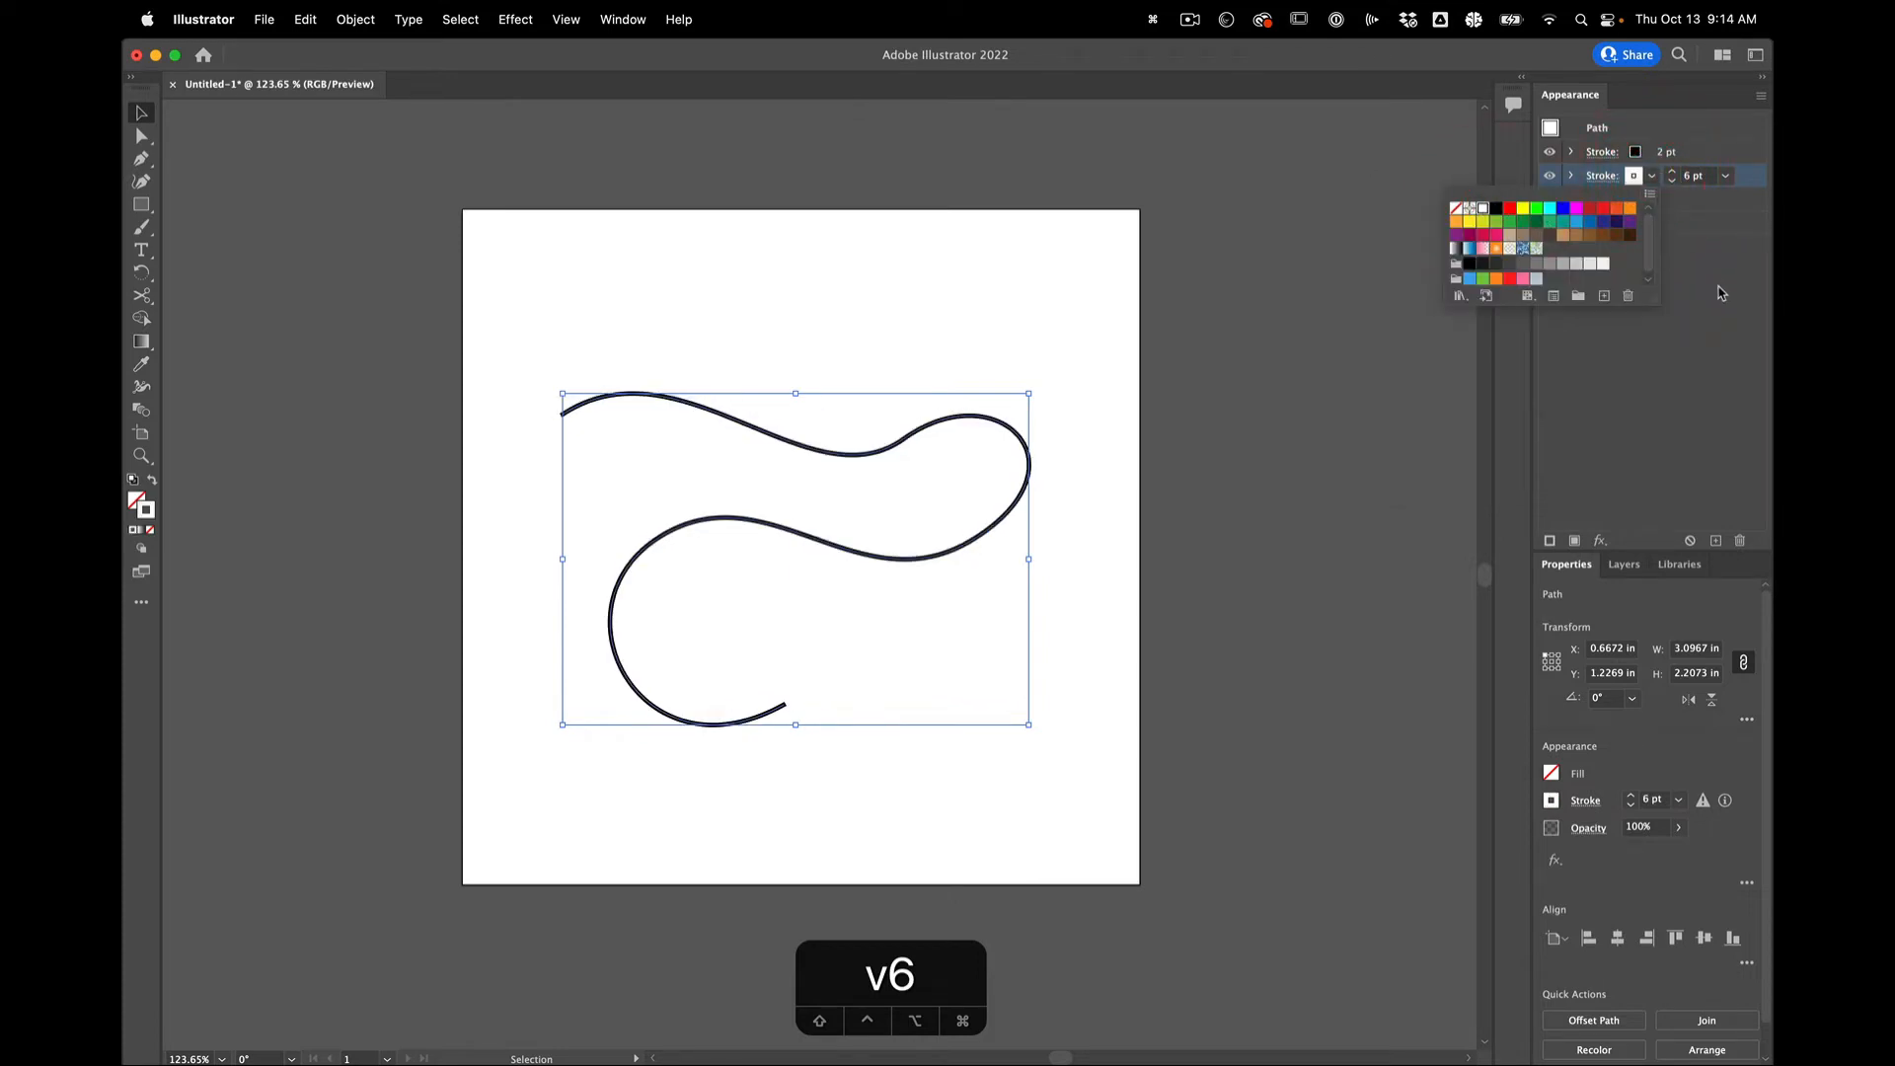
pyautogui.click(1717, 291)
# Apply the round cap to both the 2 pt black stroke and the 6 pt white stroke.
pyautogui.click(1601, 151)
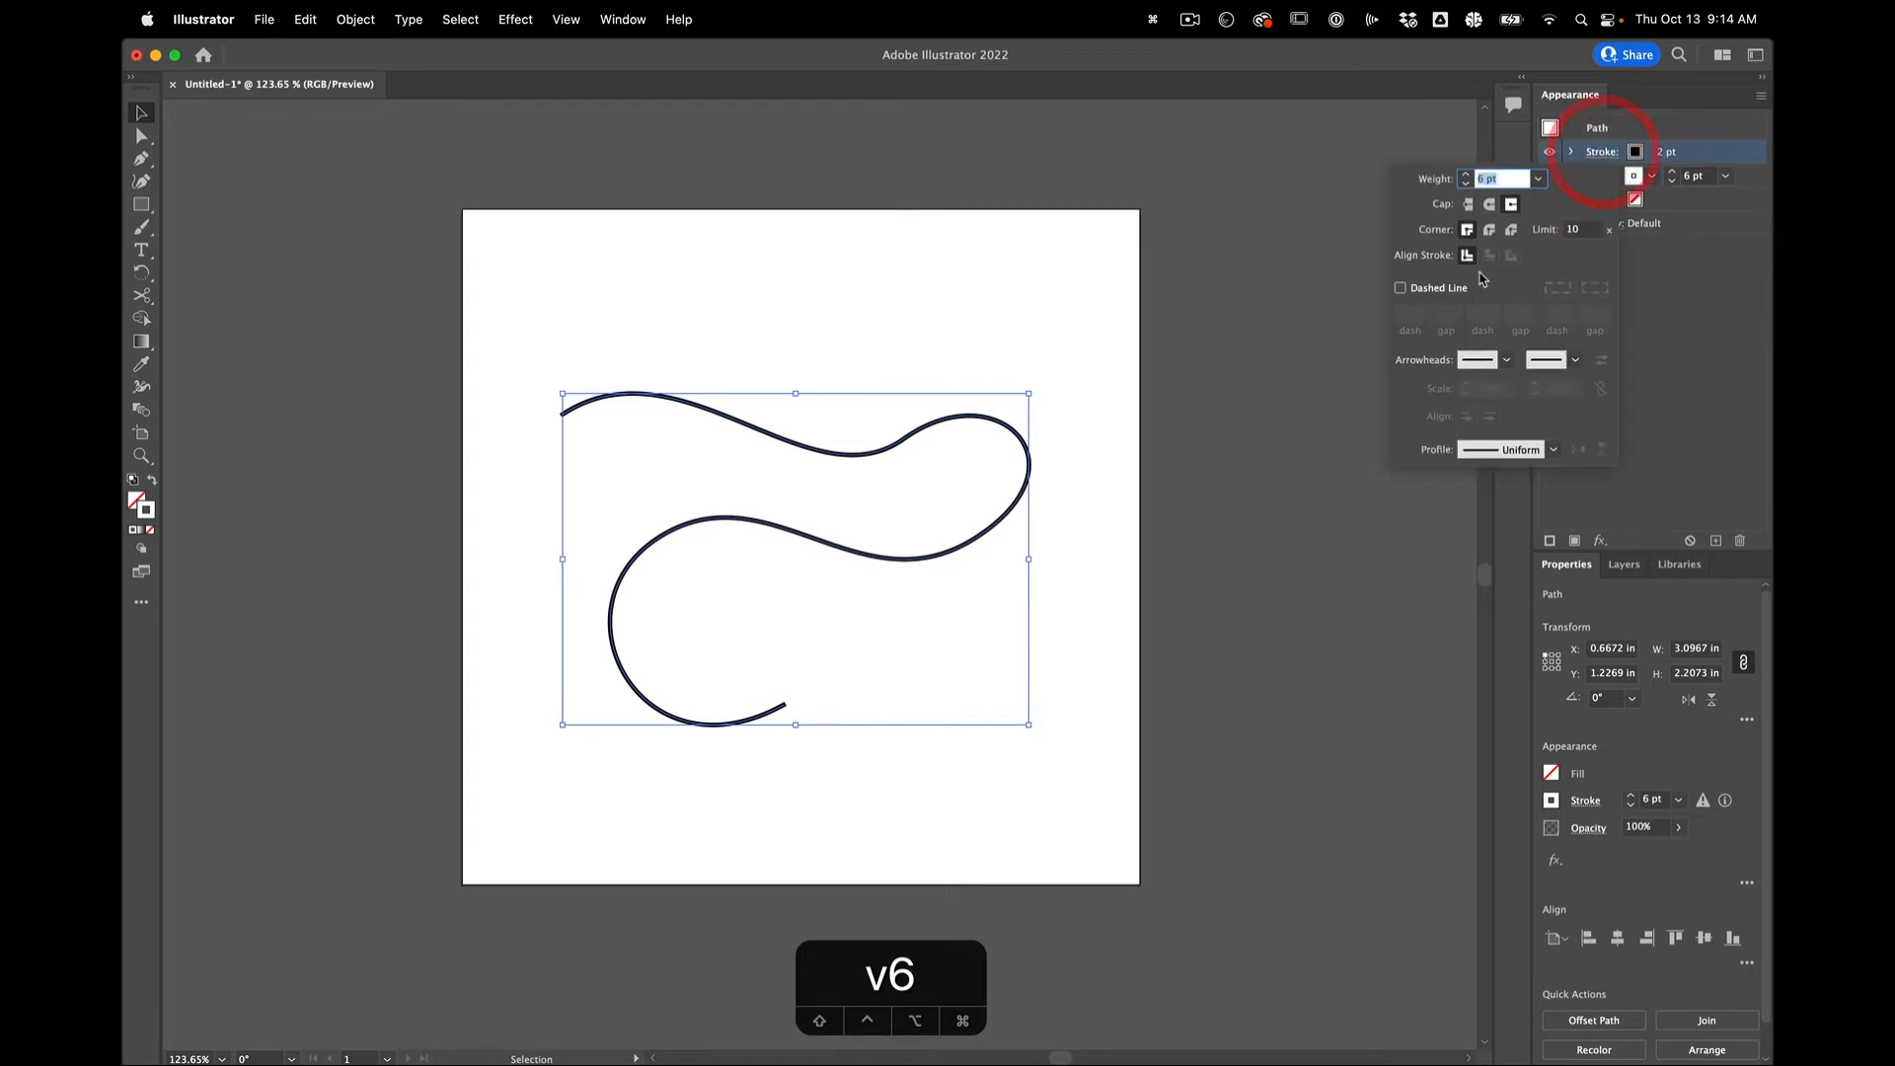
pyautogui.click(1488, 204)
pyautogui.click(1726, 179)
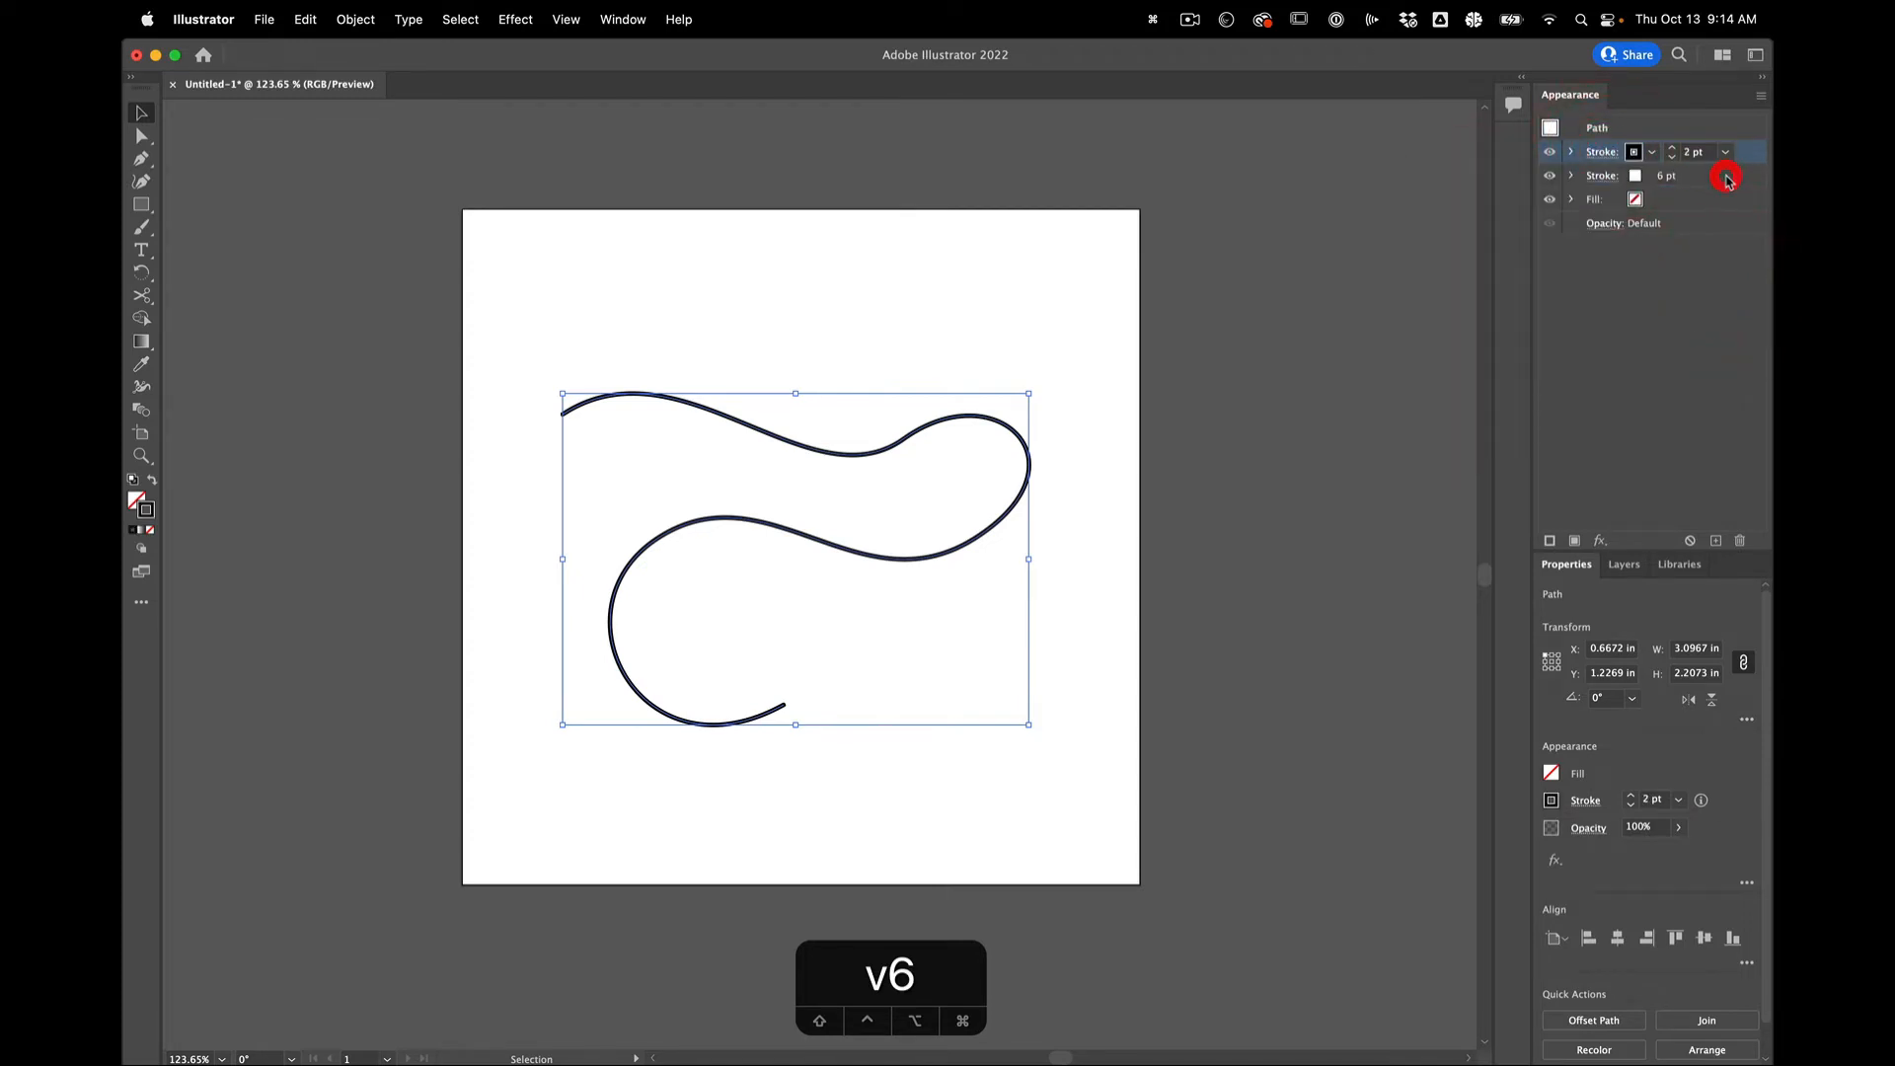
pyautogui.click(1600, 176)
pyautogui.click(1489, 228)
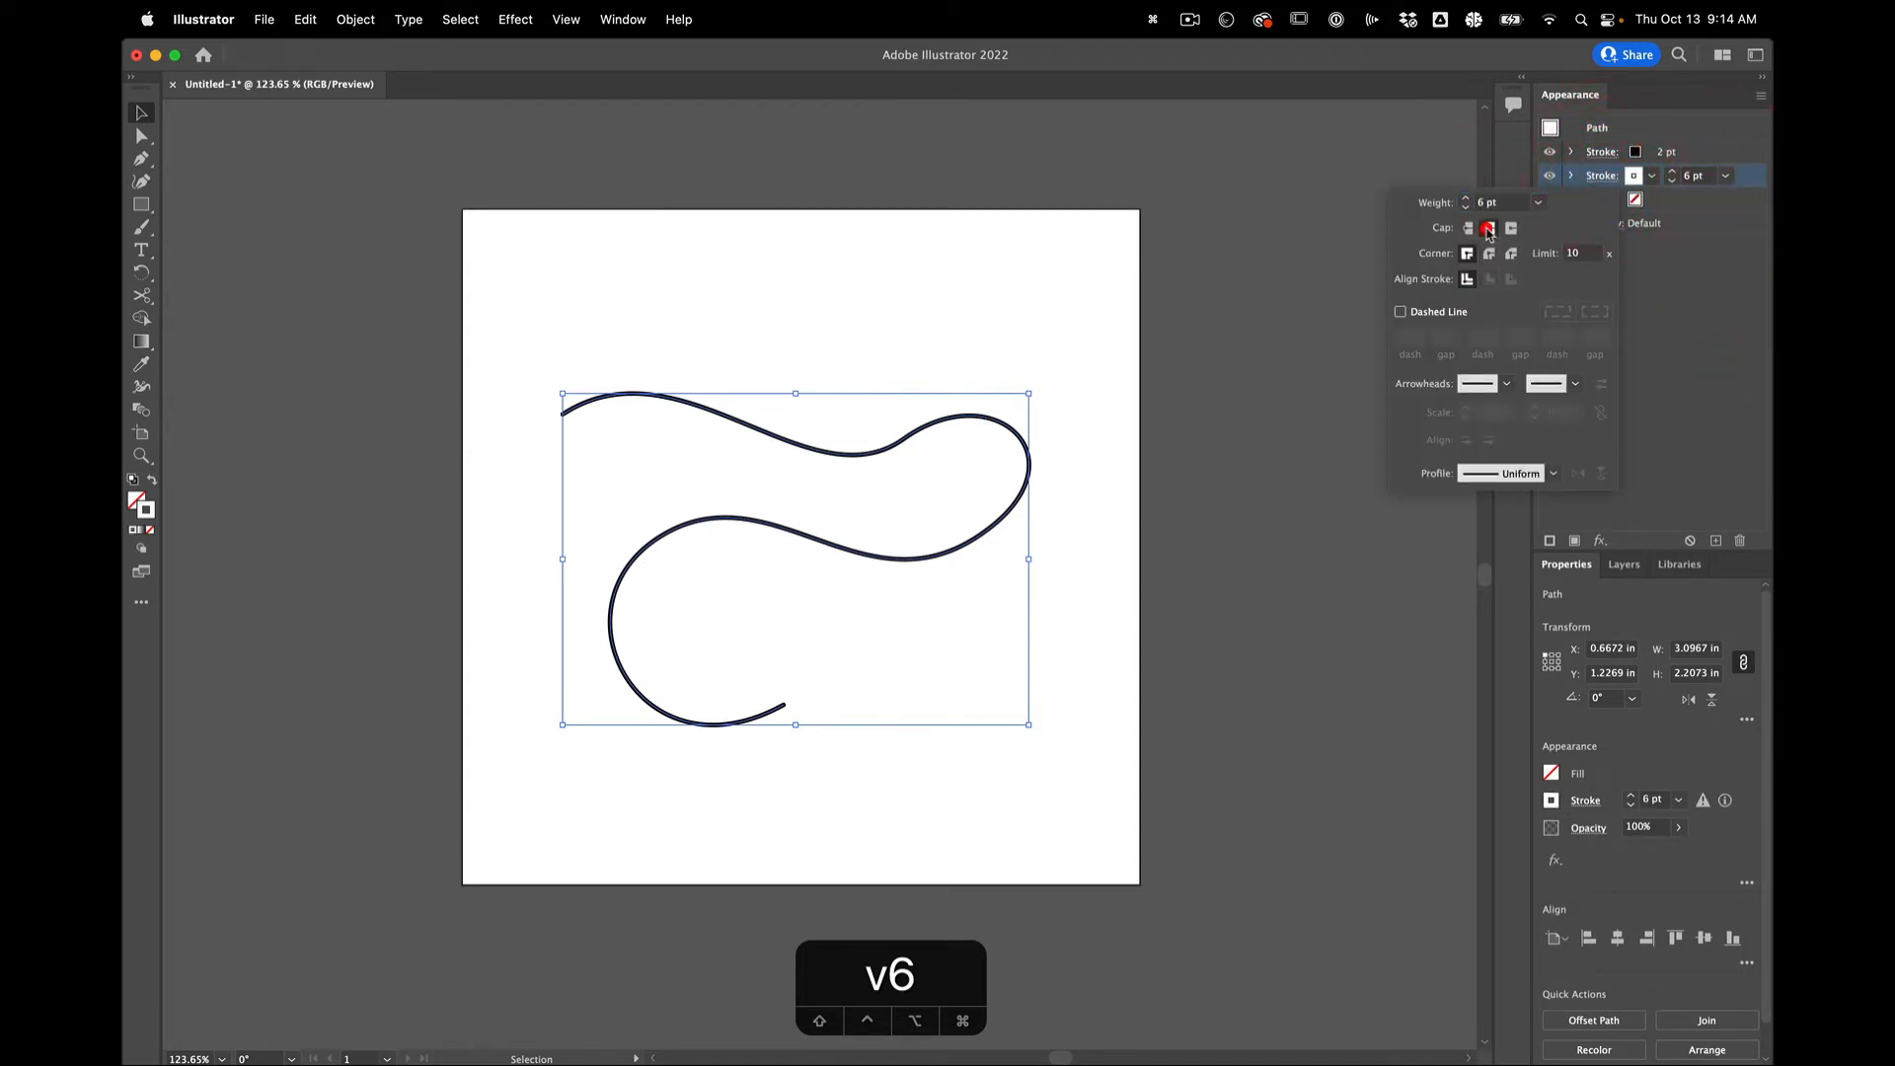
pyautogui.click(1722, 345)
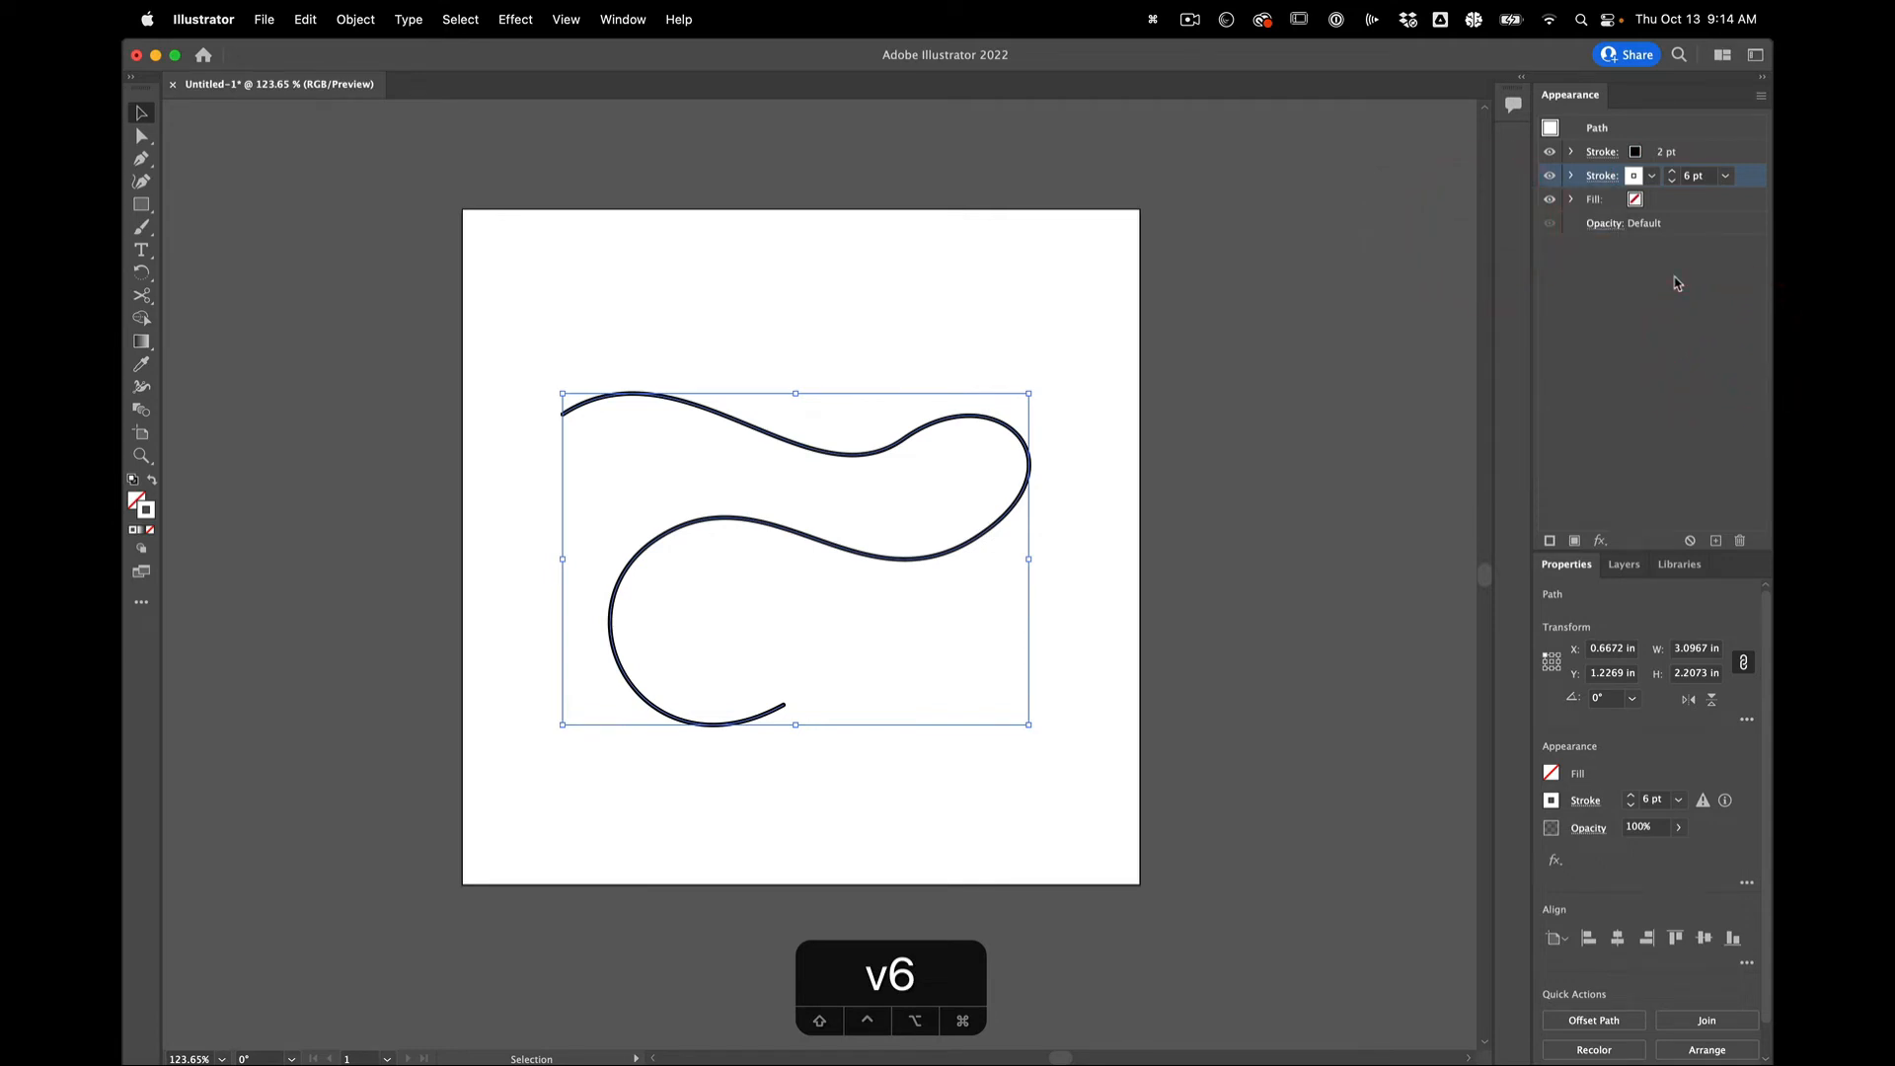
# Add a third stroke beneath the 6 pt white stroke and make it 10 pt and black.
pyautogui.click(1549, 541)
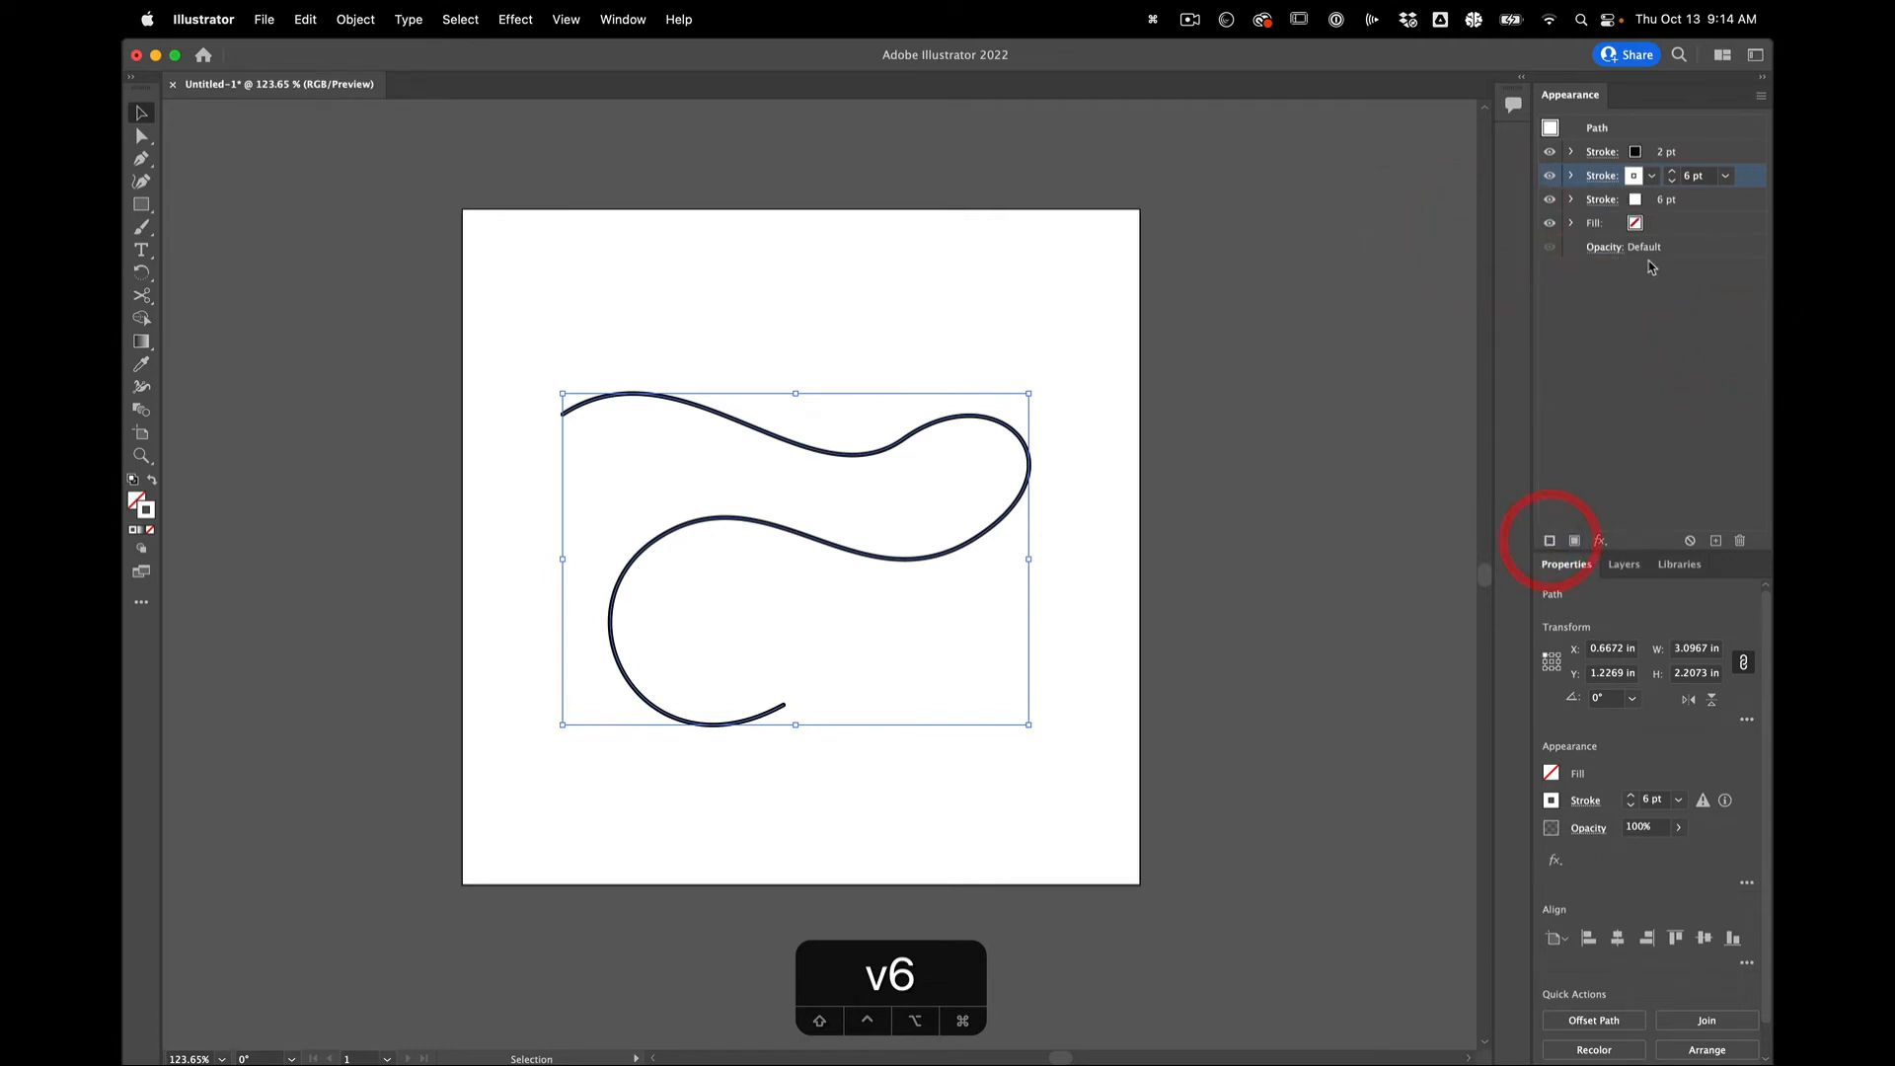
pyautogui.click(1656, 201)
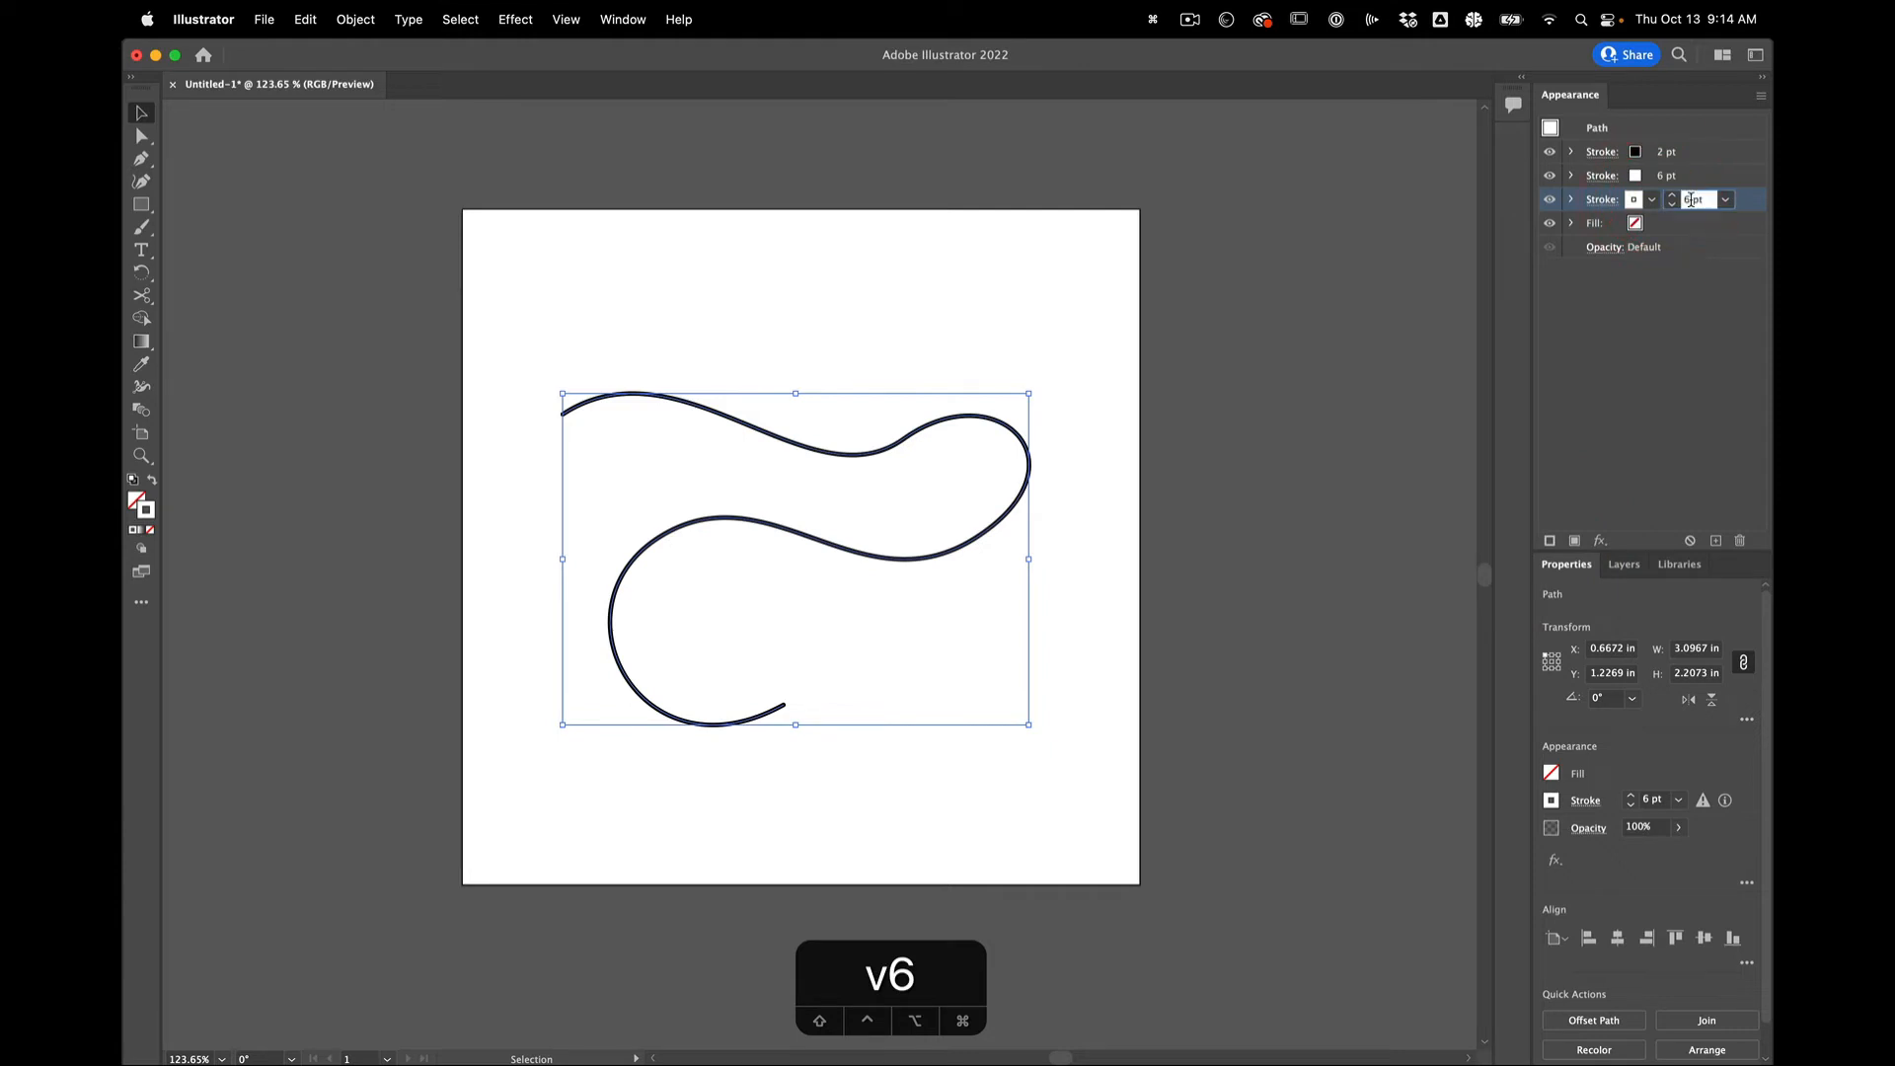
pyautogui.doubleClick(1683, 200)
pyautogui.write('10')
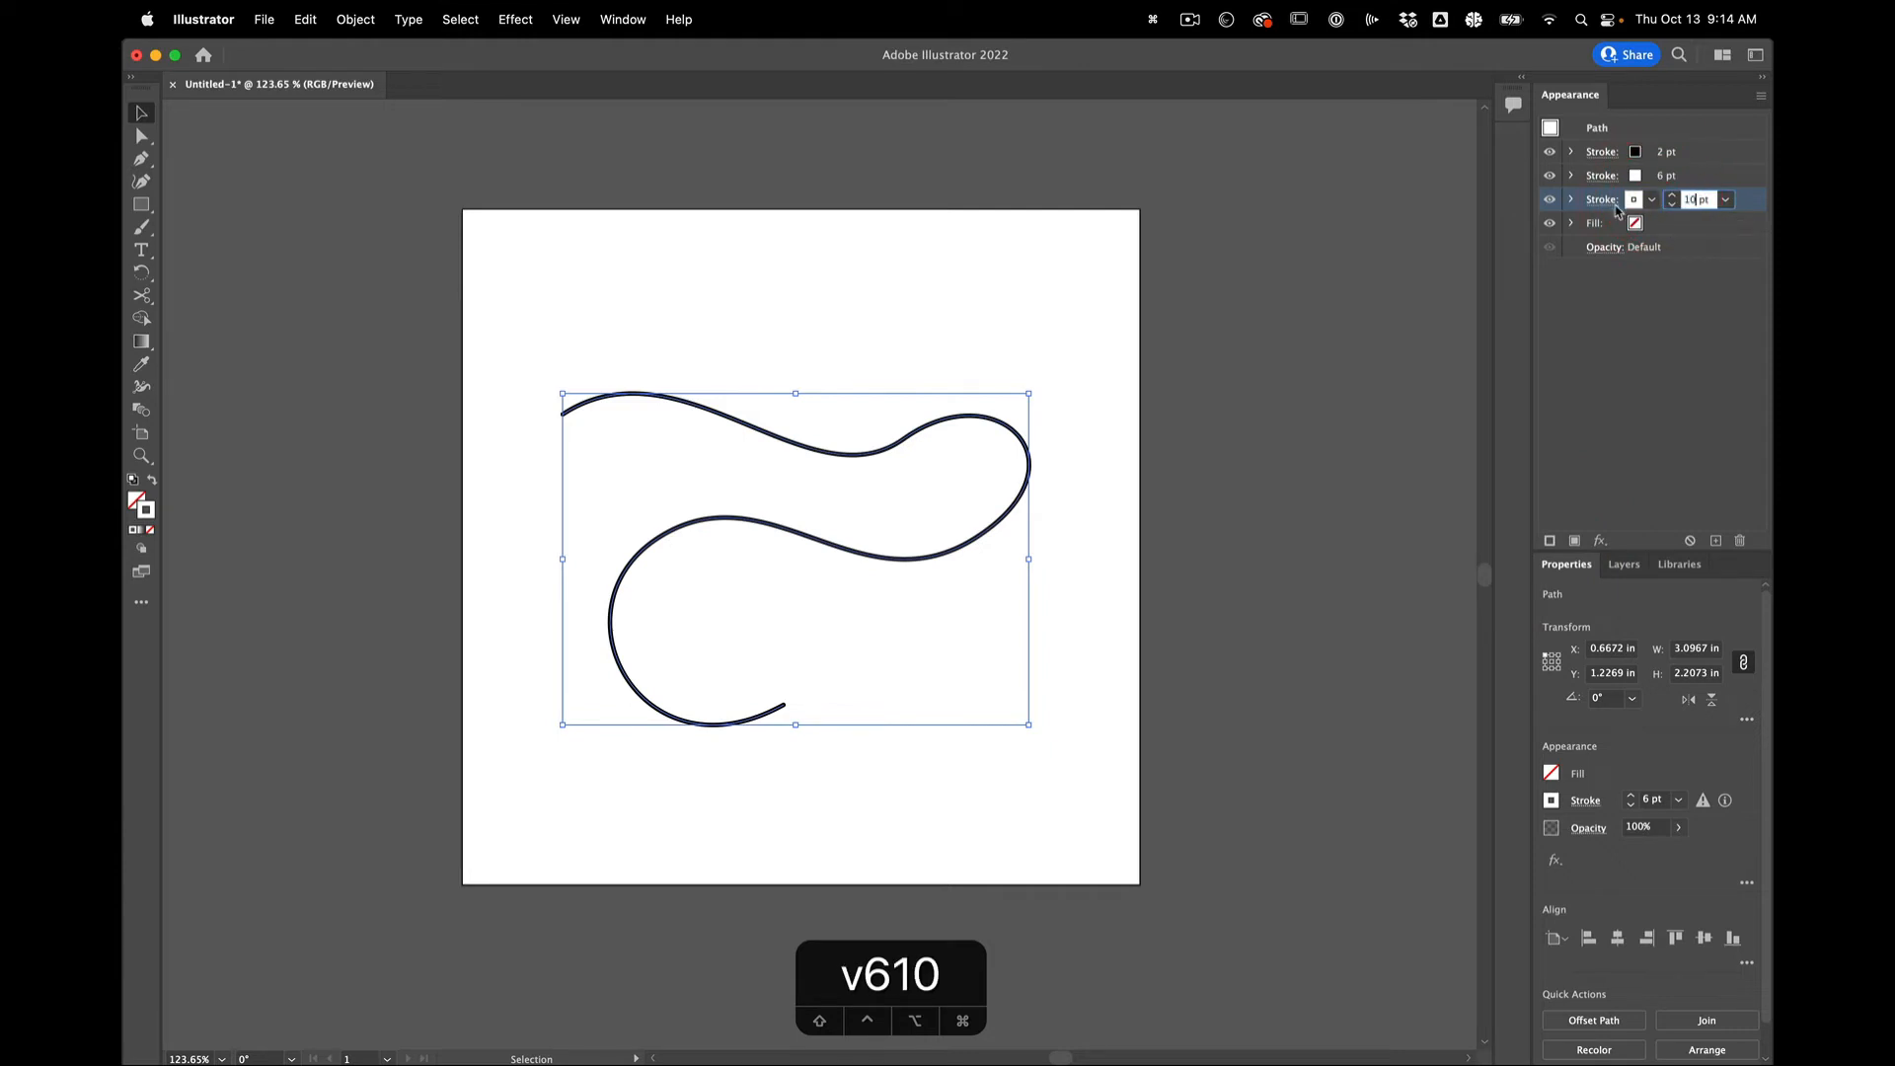
pyautogui.click(1651, 201)
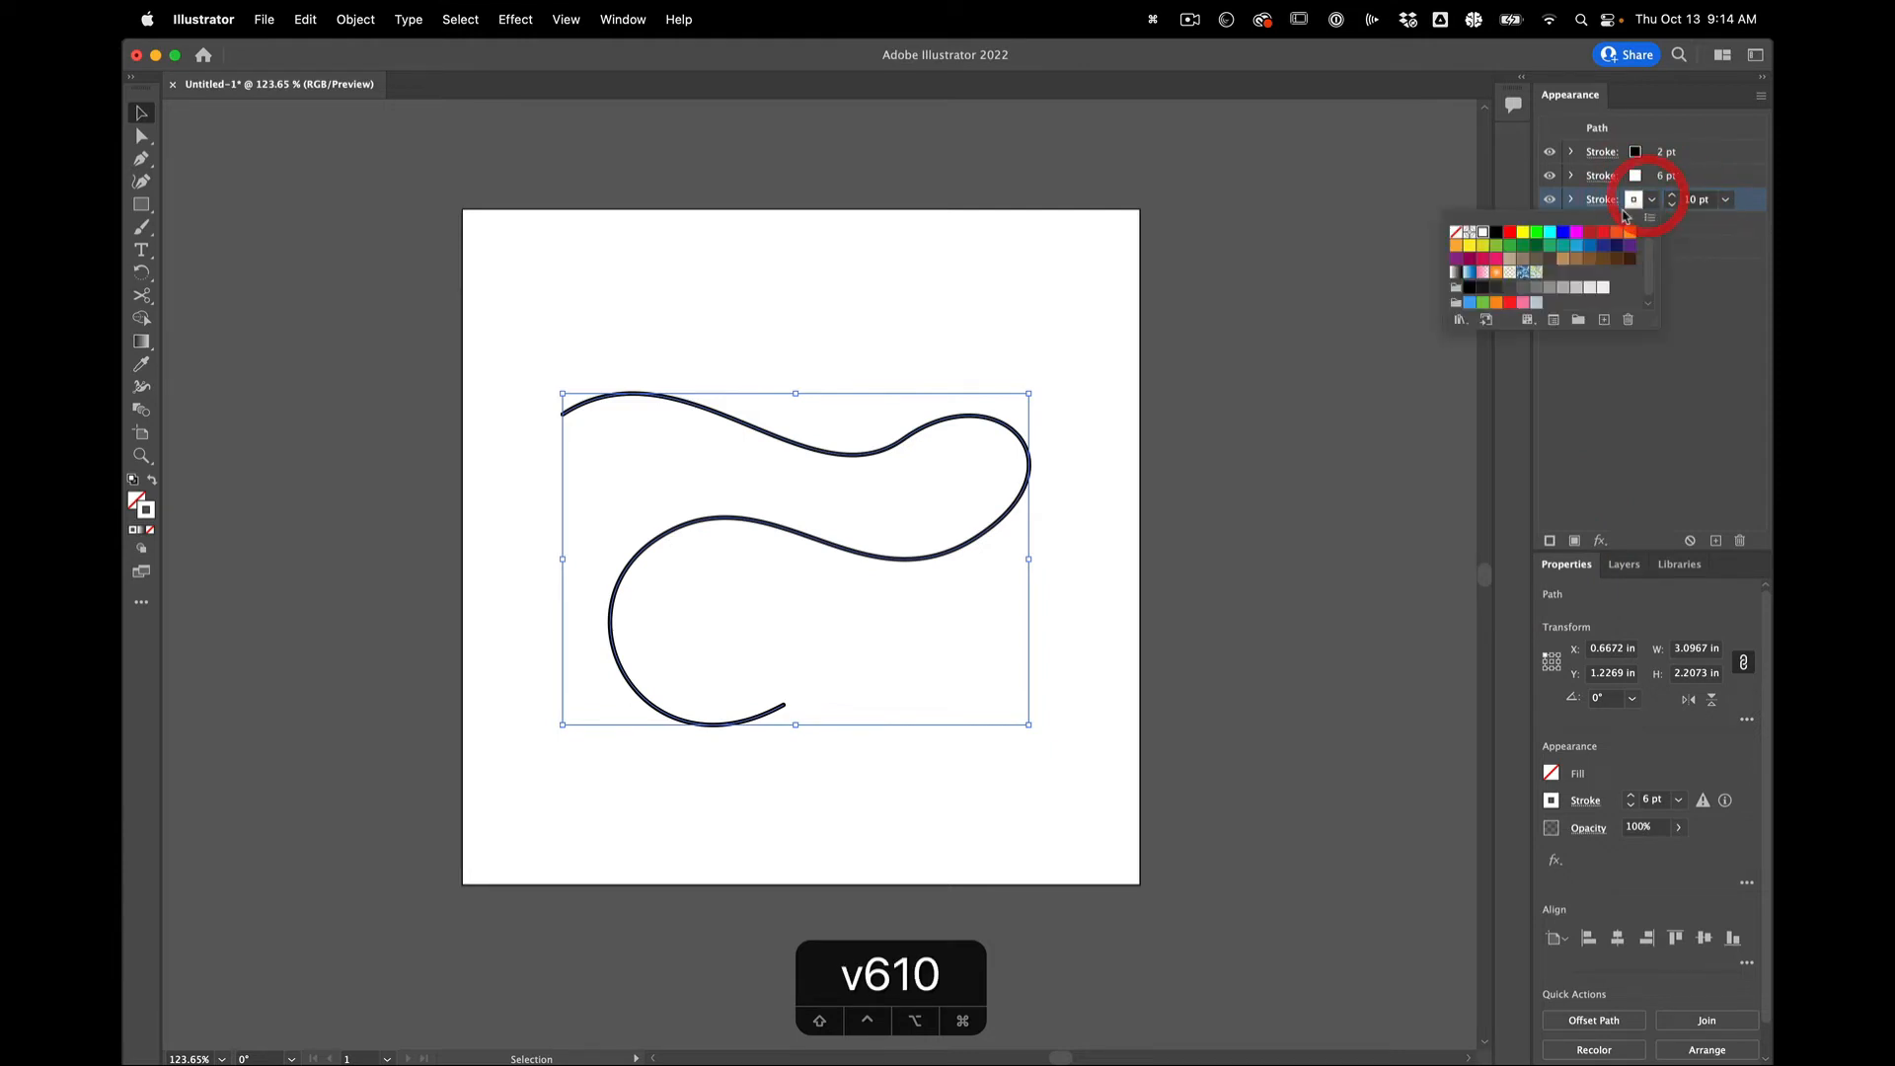
pyautogui.click(1496, 232)
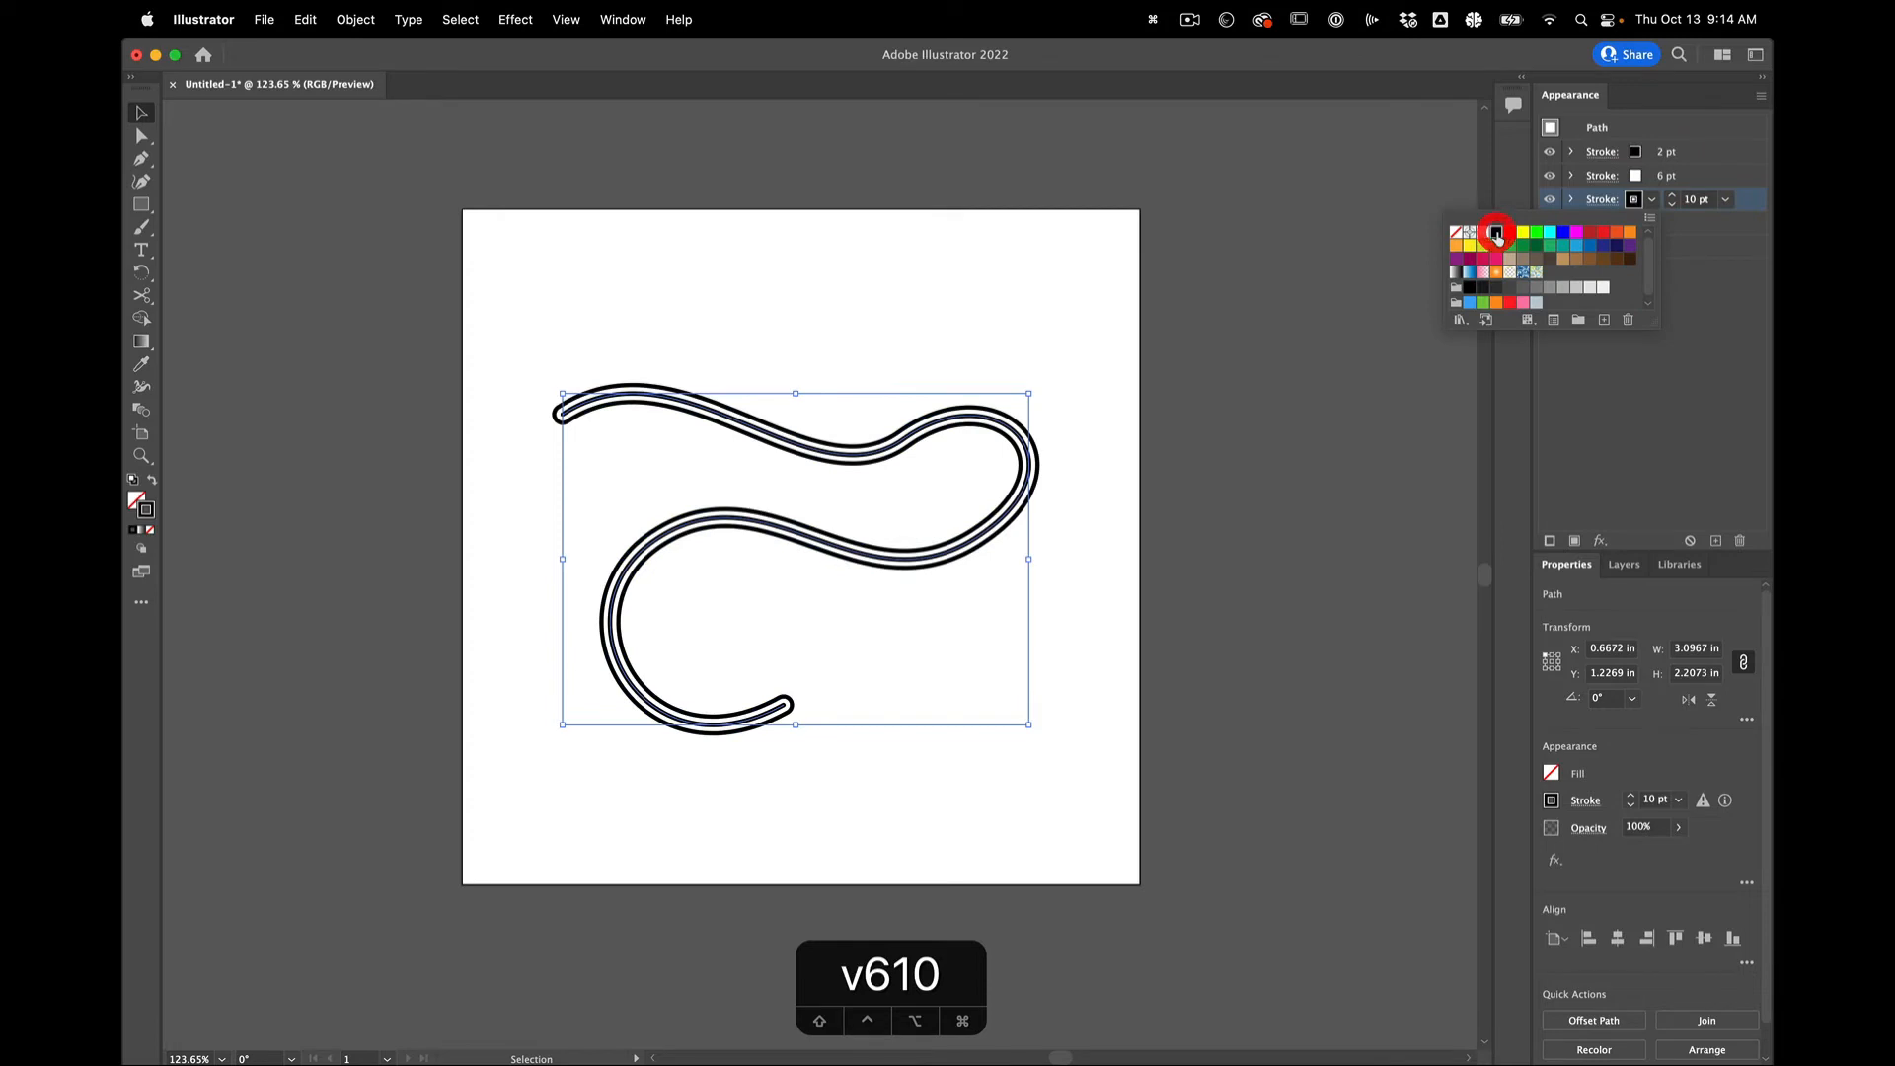
pyautogui.click(1612, 424)
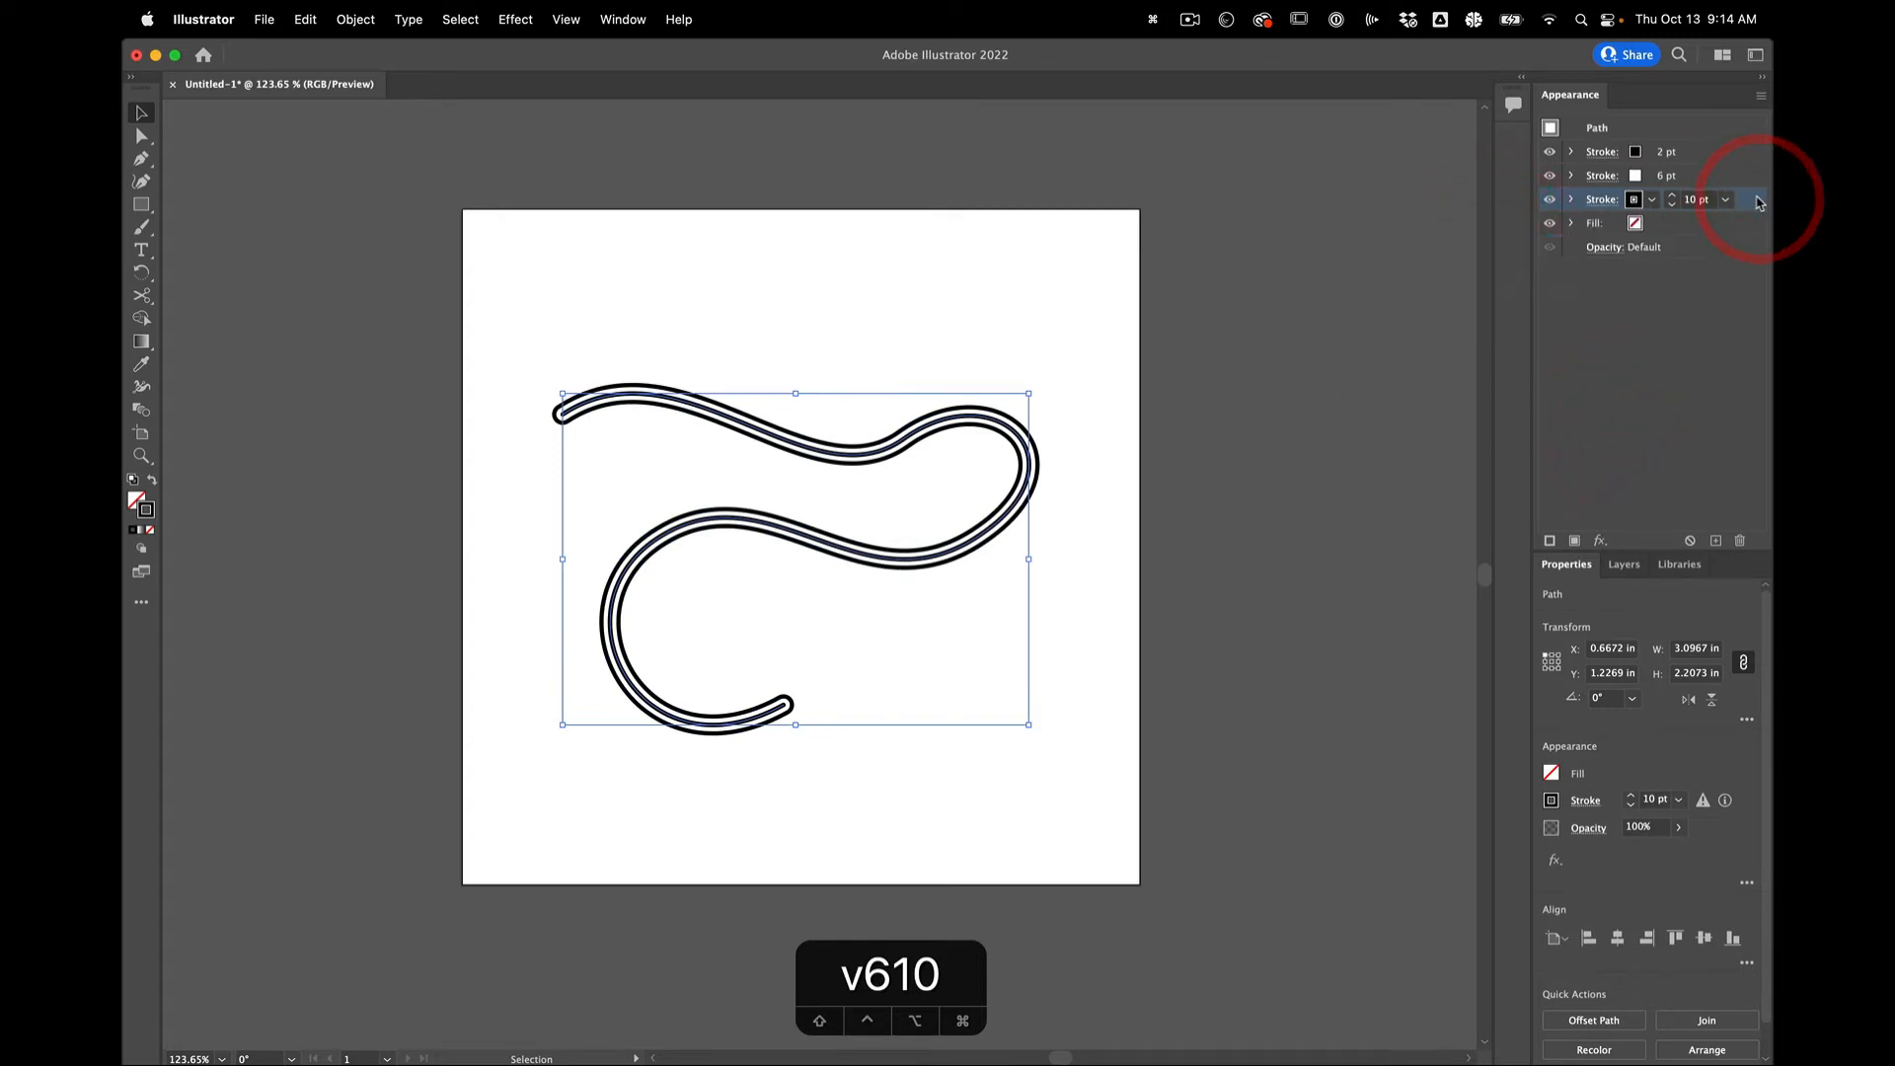
# Add a new stroke with no attribute selected, and move it below all the other strokes.
pyautogui.click(1738, 262)
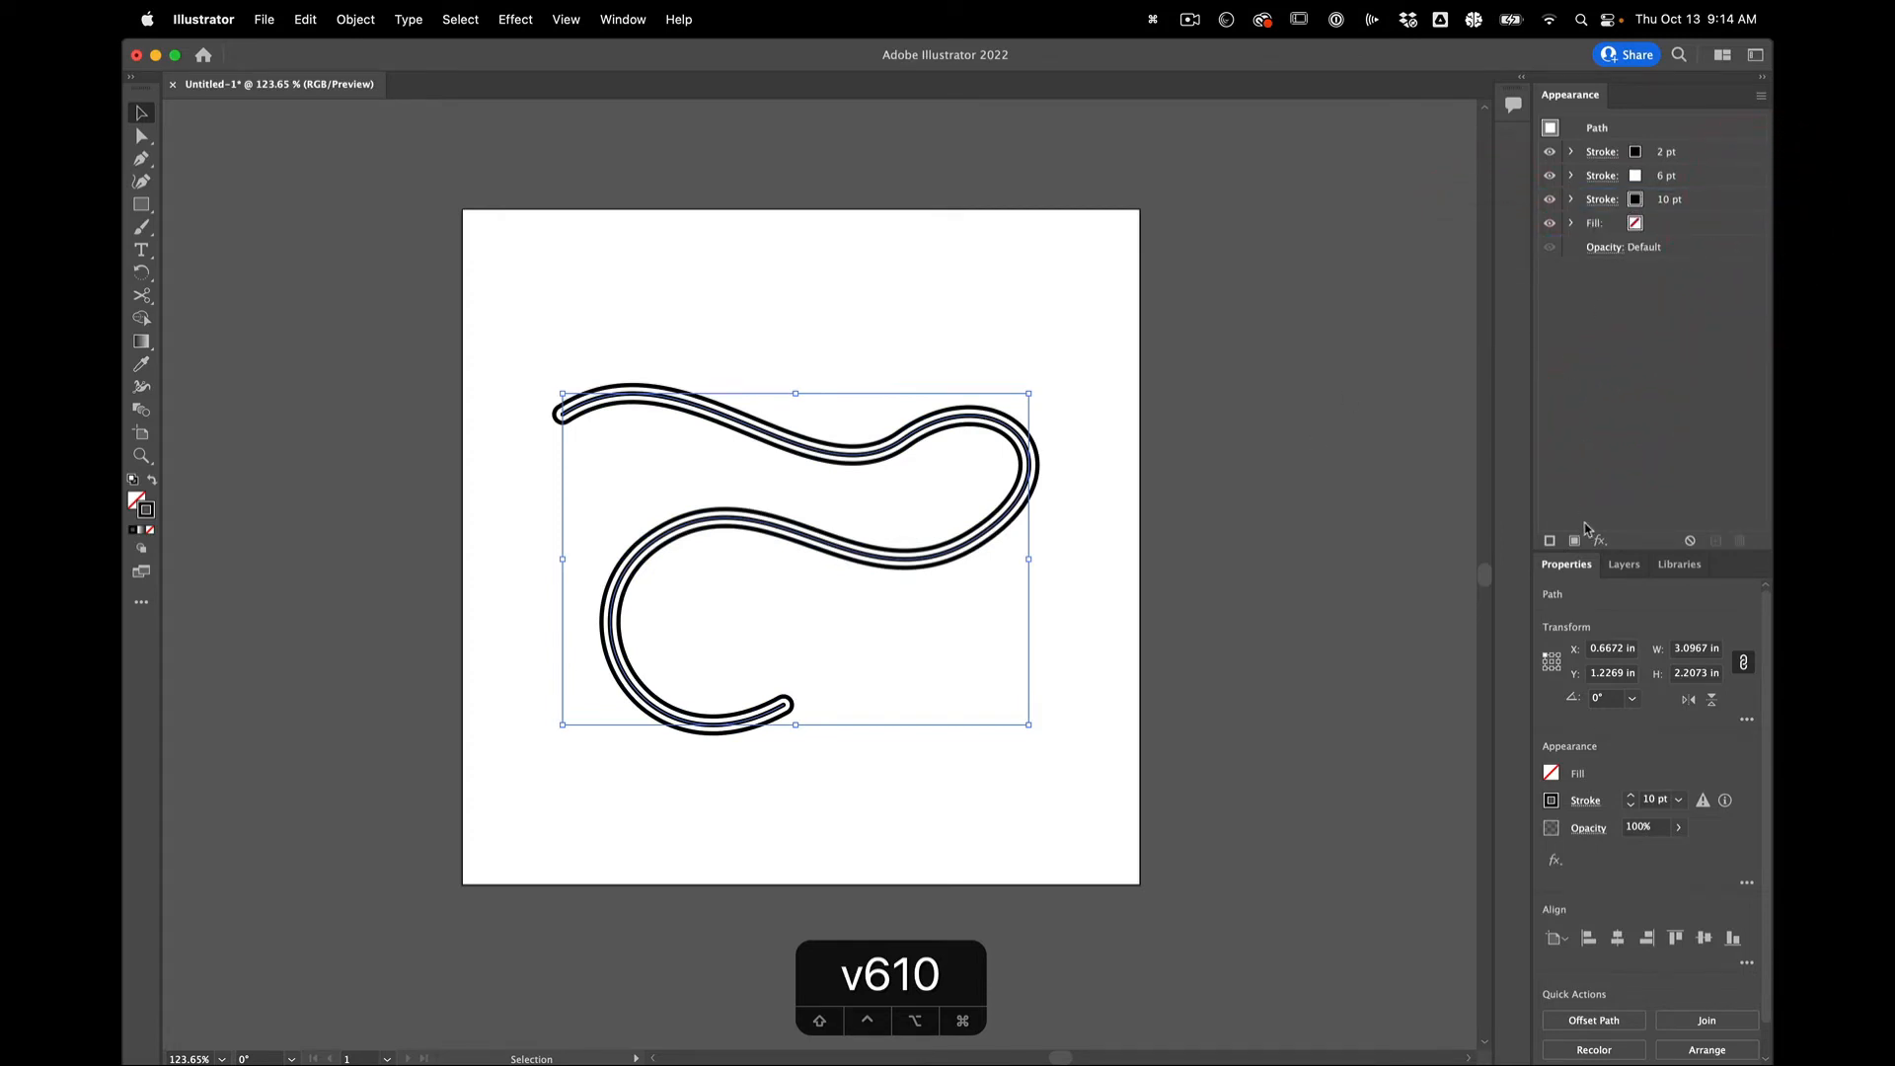
pyautogui.click(1549, 541)
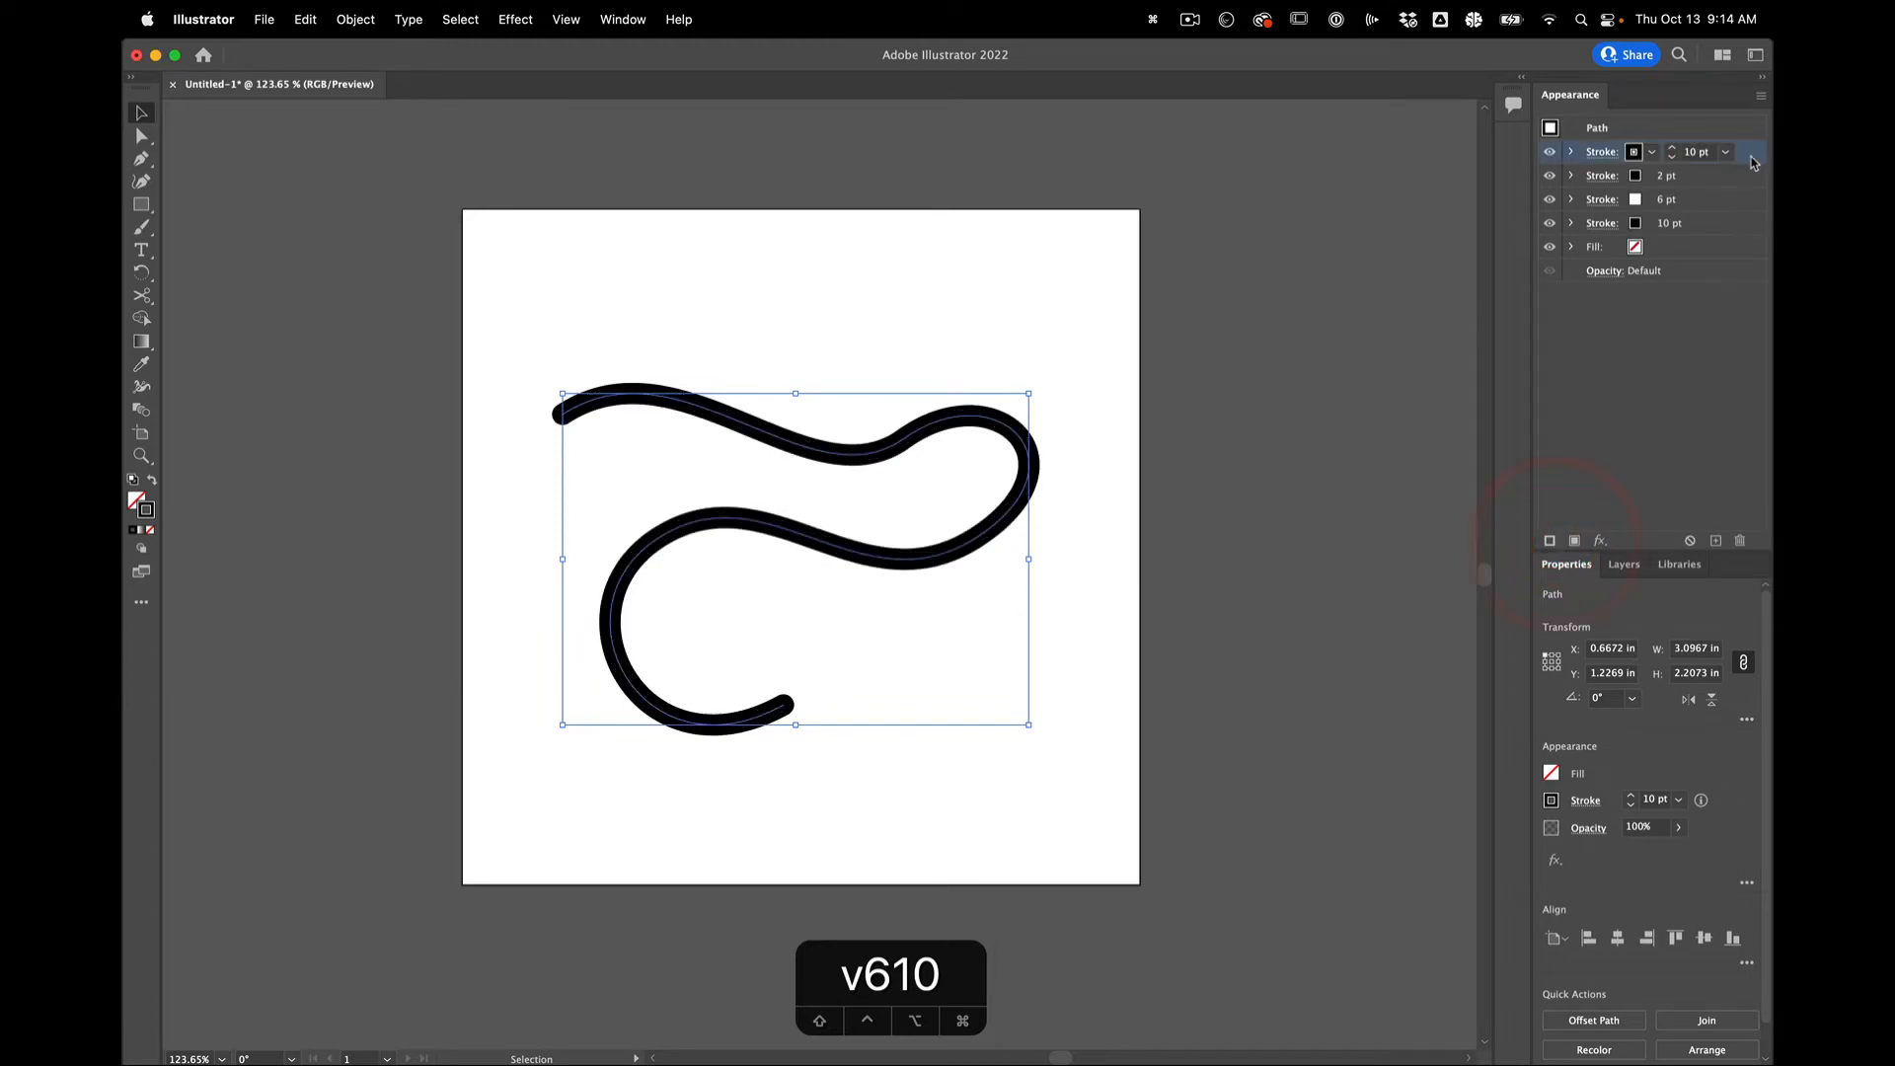
pyautogui.moveTo(1747, 154); pyautogui.dragTo(1744, 234)
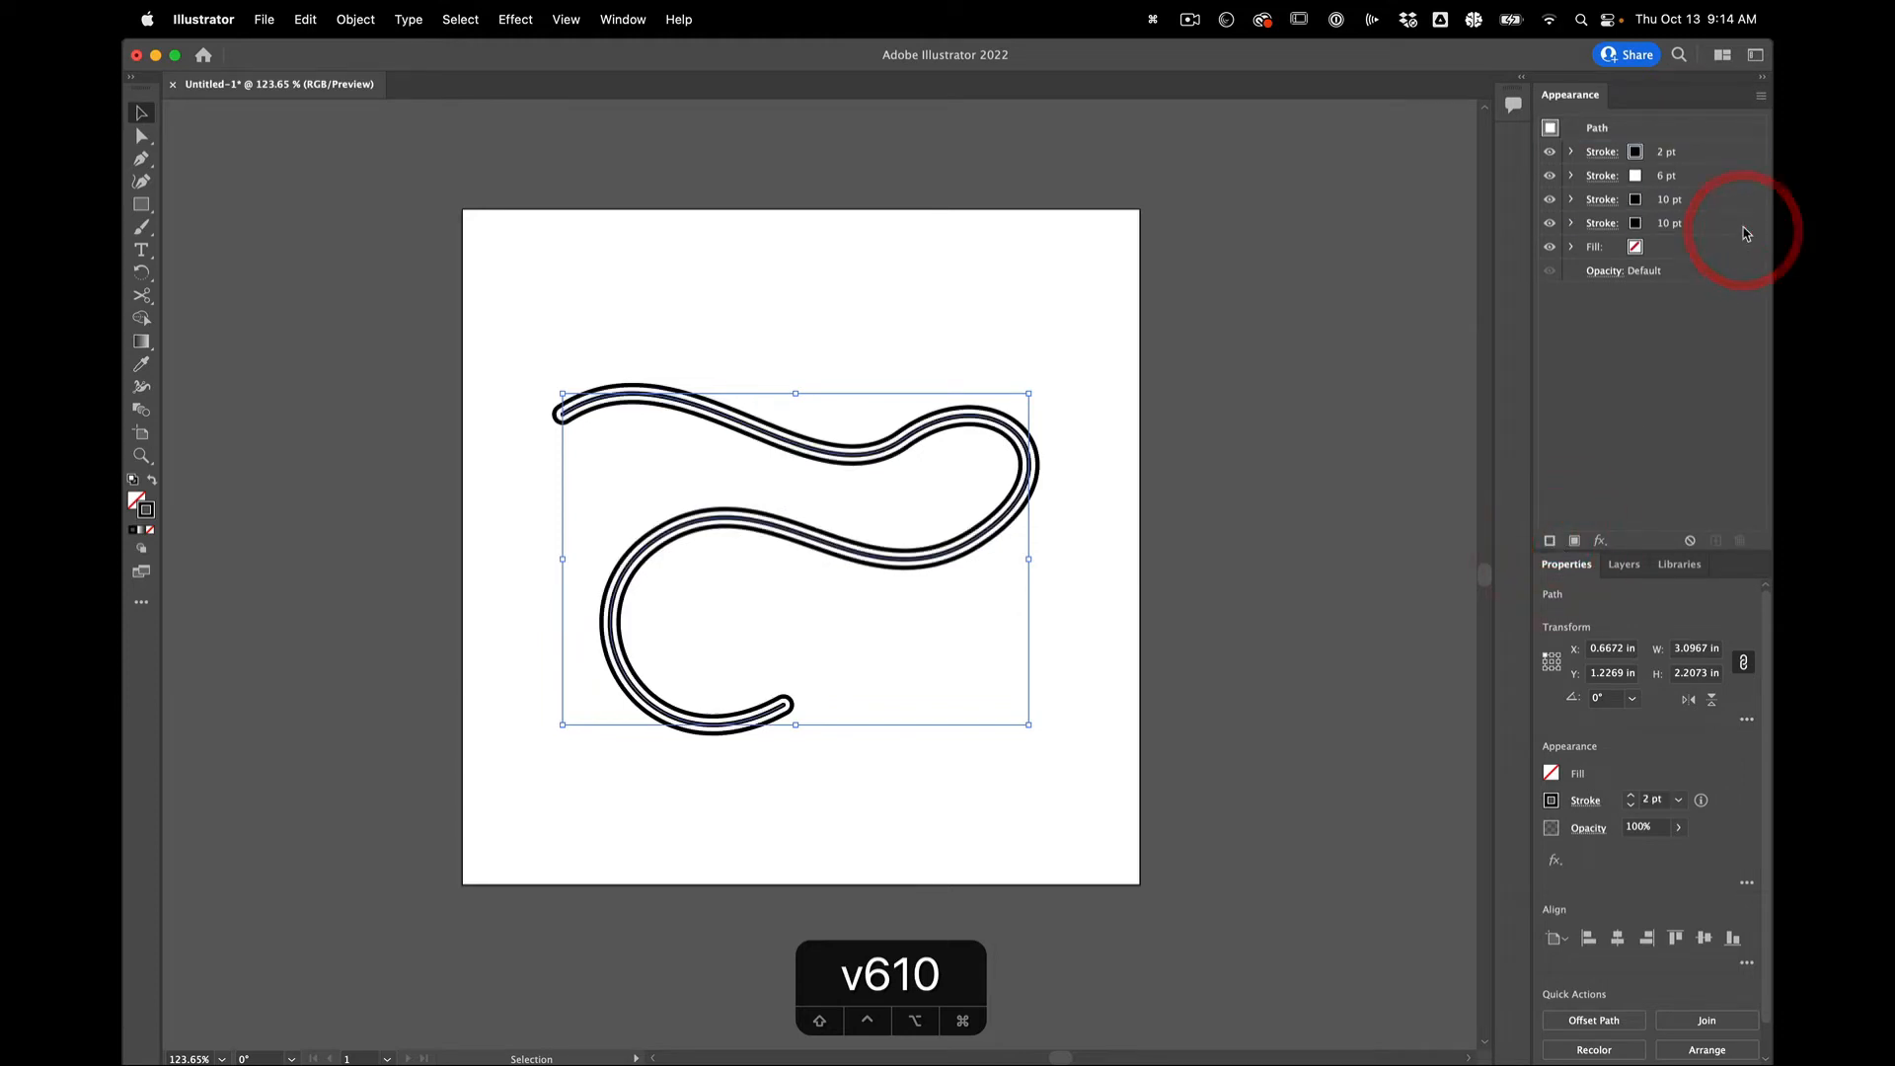
# Set the lowest stroke's weight to 14 pt and its color to white.
pyautogui.click(1665, 225)
pyautogui.click(1695, 223)
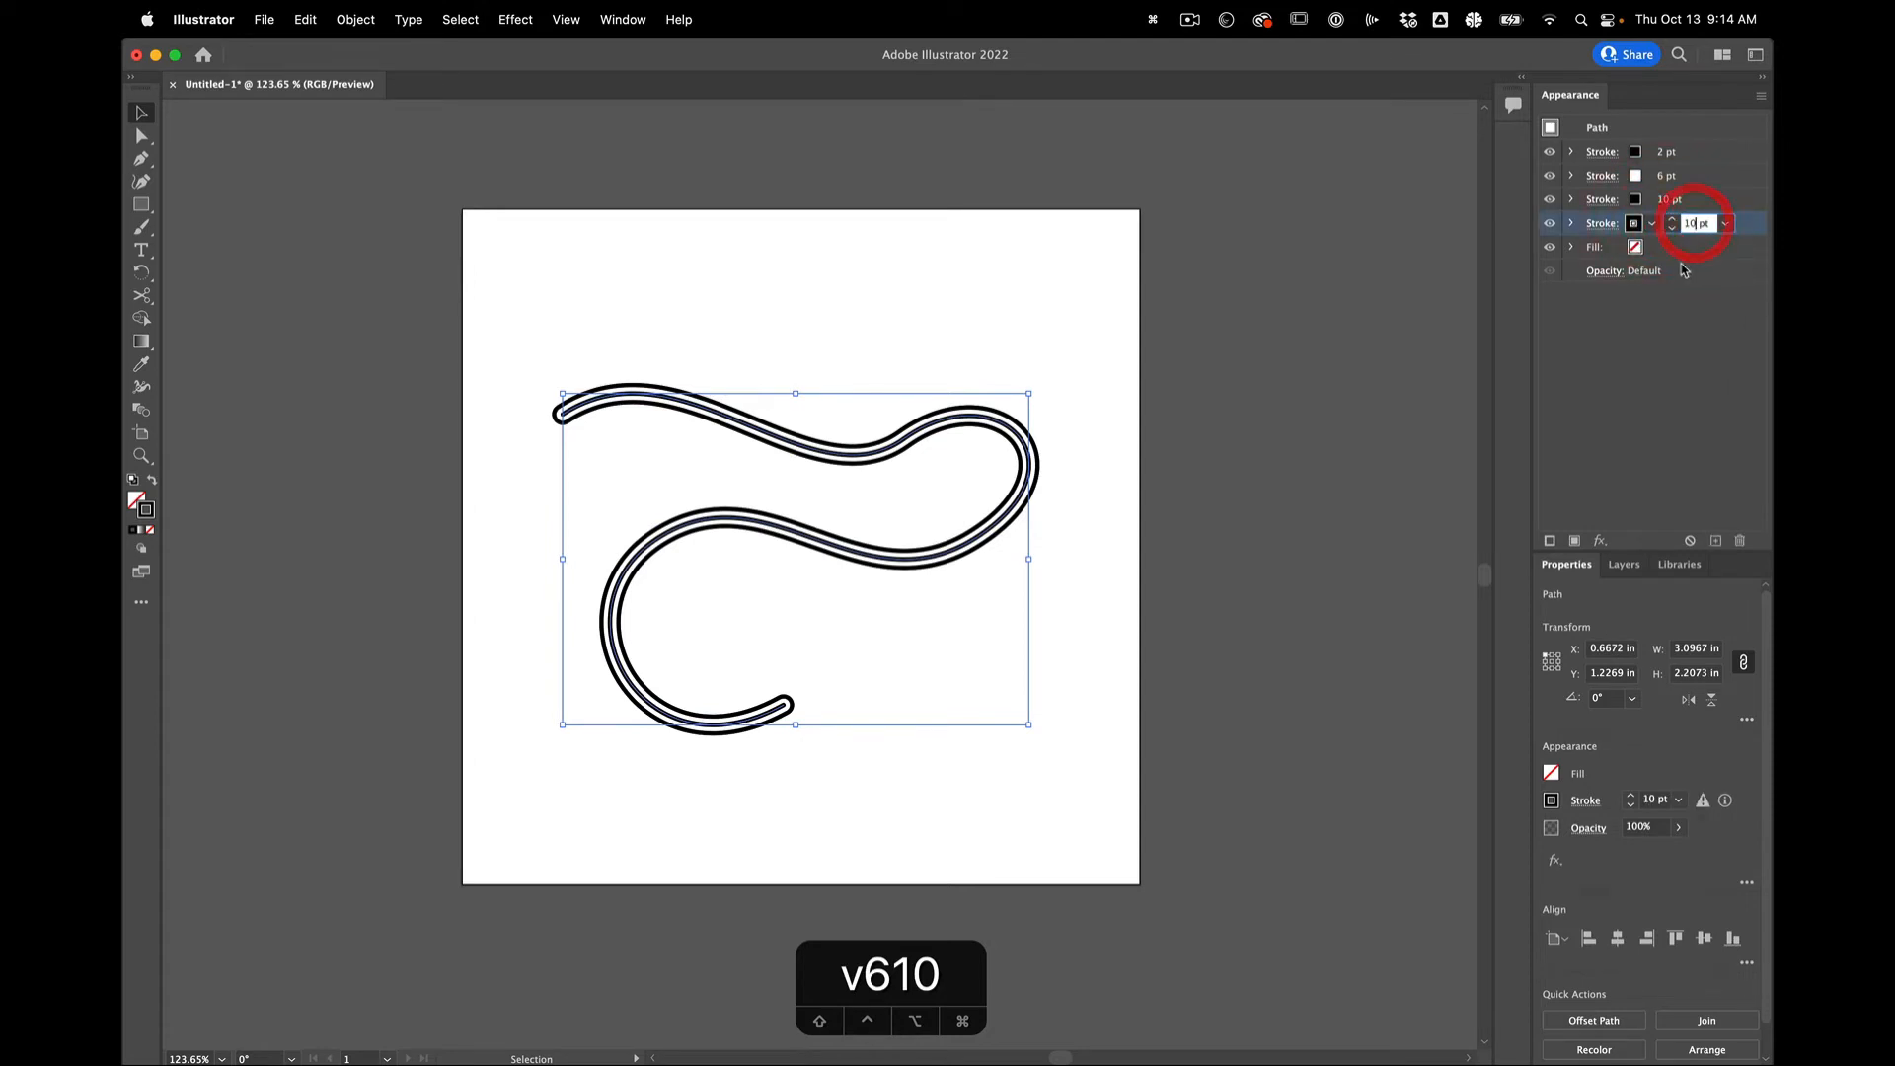
pyautogui.press('BackSpace')
pyautogui.write('4')
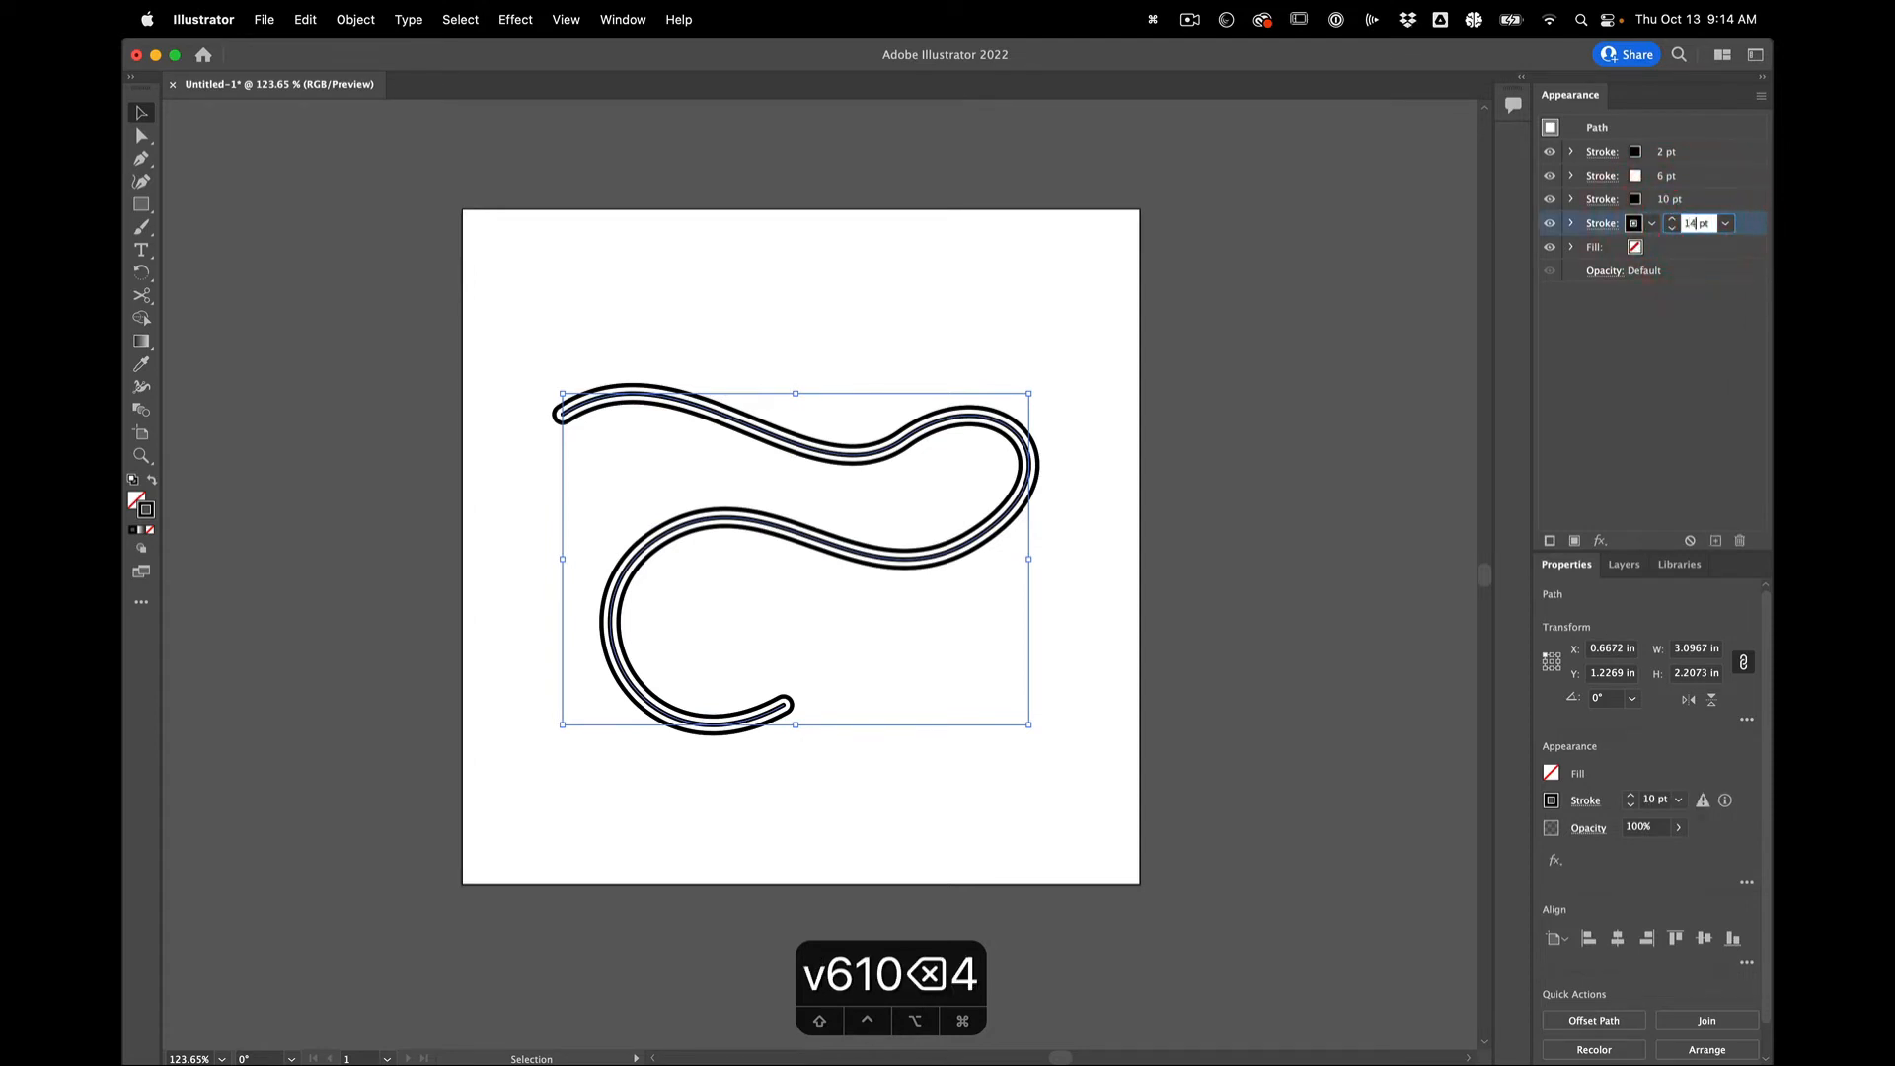
pyautogui.click(1651, 223)
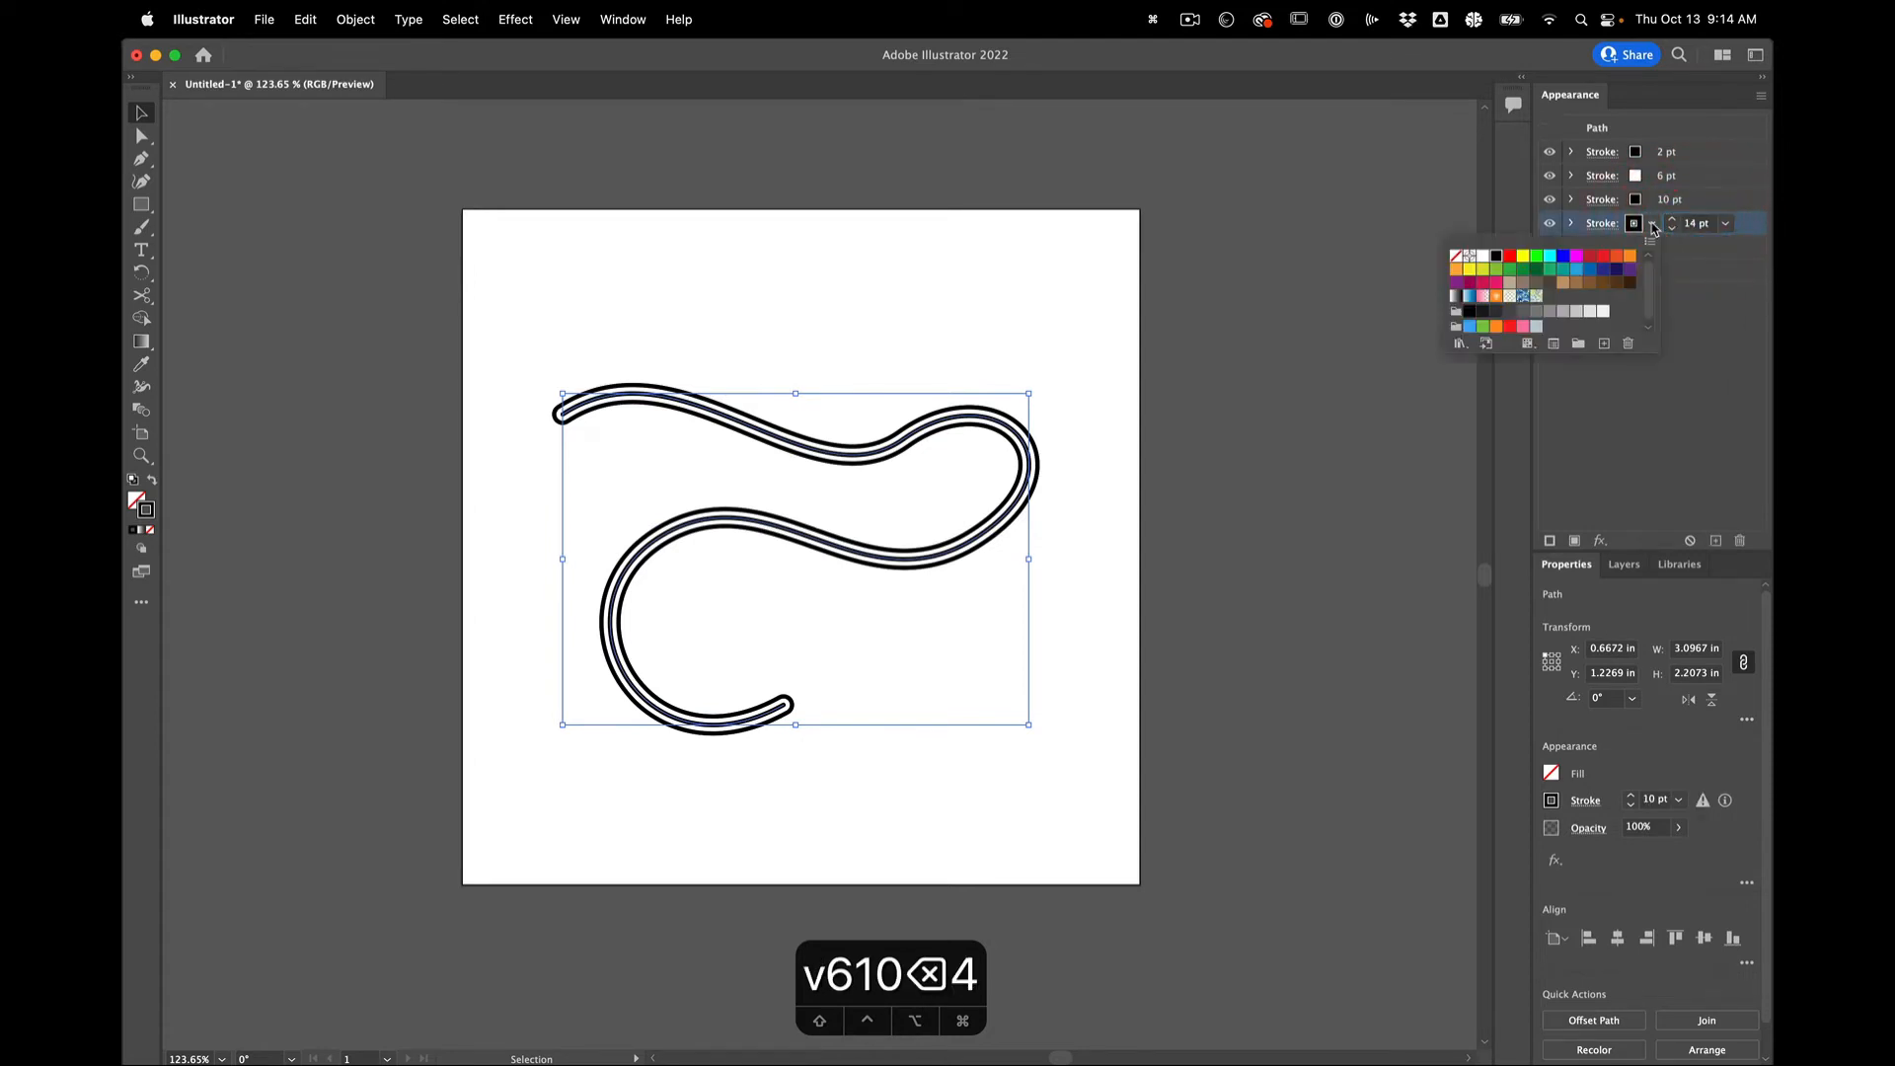
pyautogui.click(1705, 352)
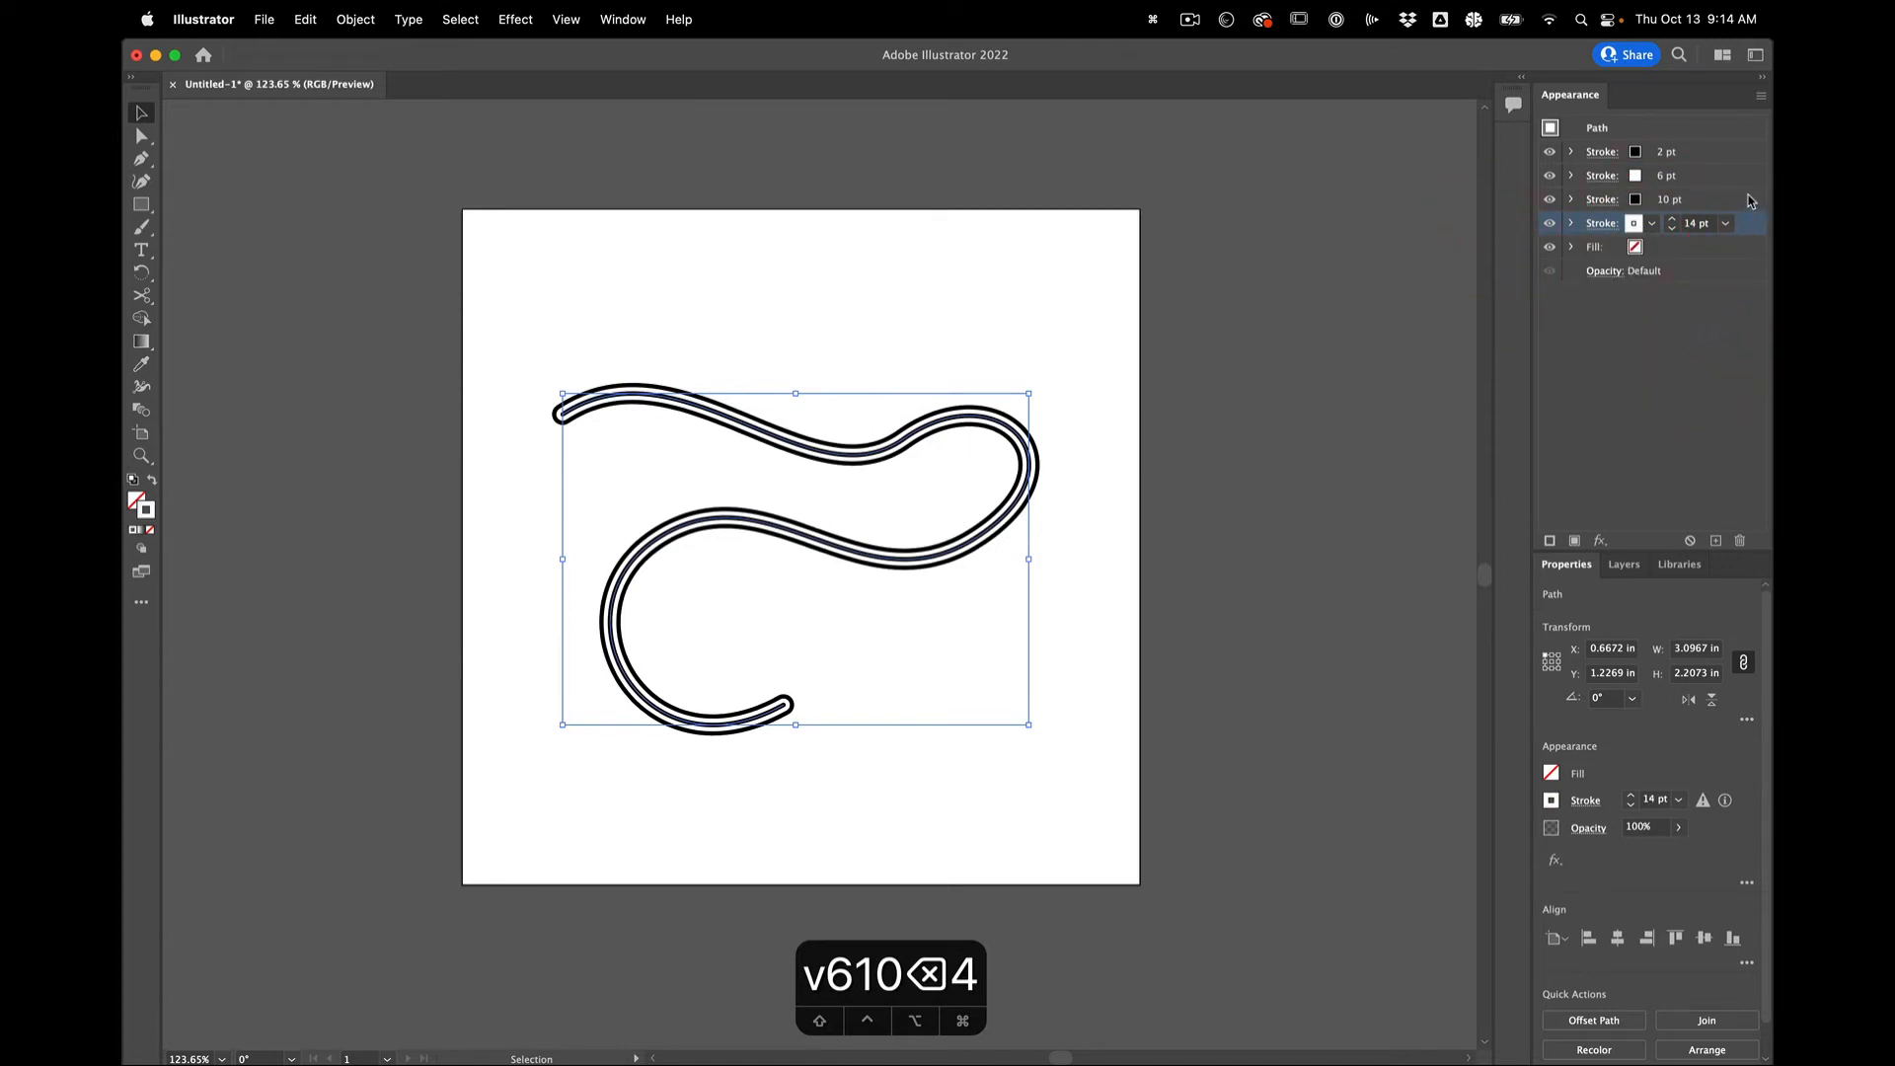
# Add another stroke beneath the 14 pt white stroke, make it 18 pt and black, and deselect the path.
pyautogui.click(1747, 224)
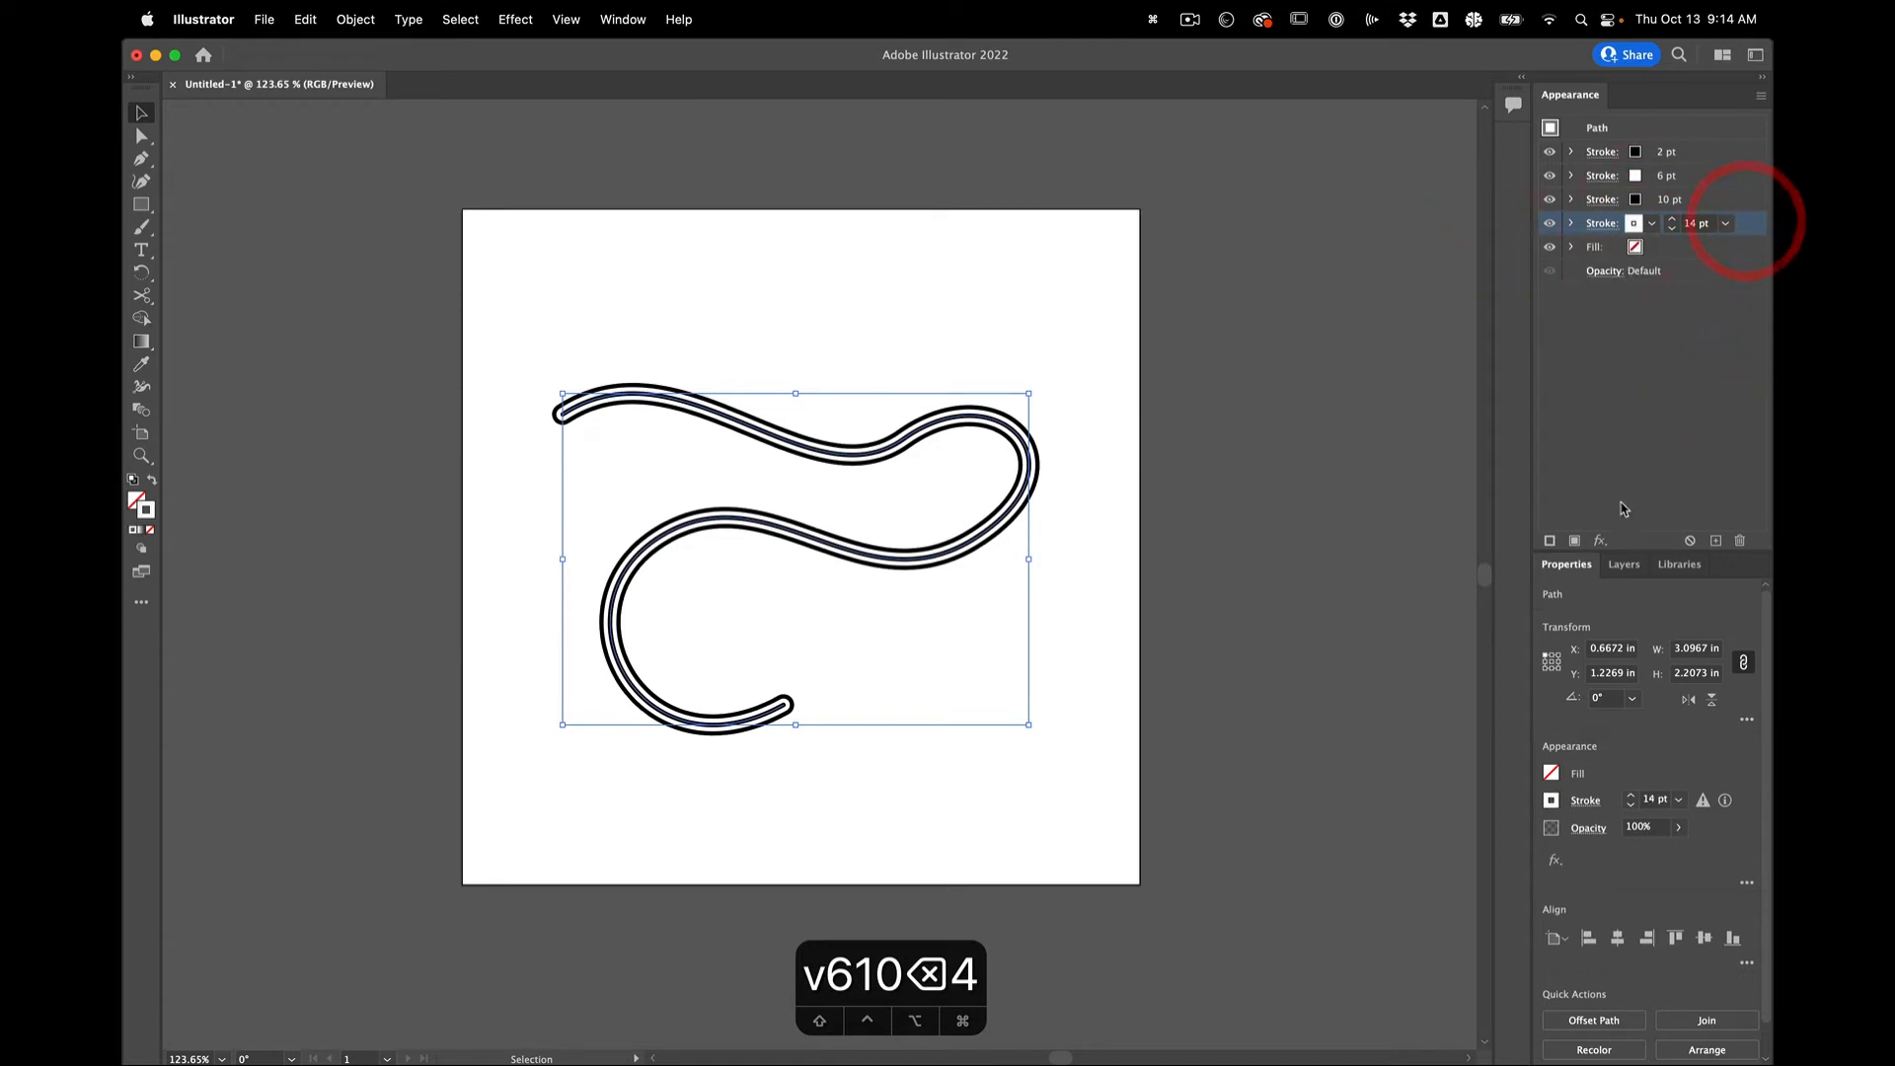
pyautogui.click(1547, 541)
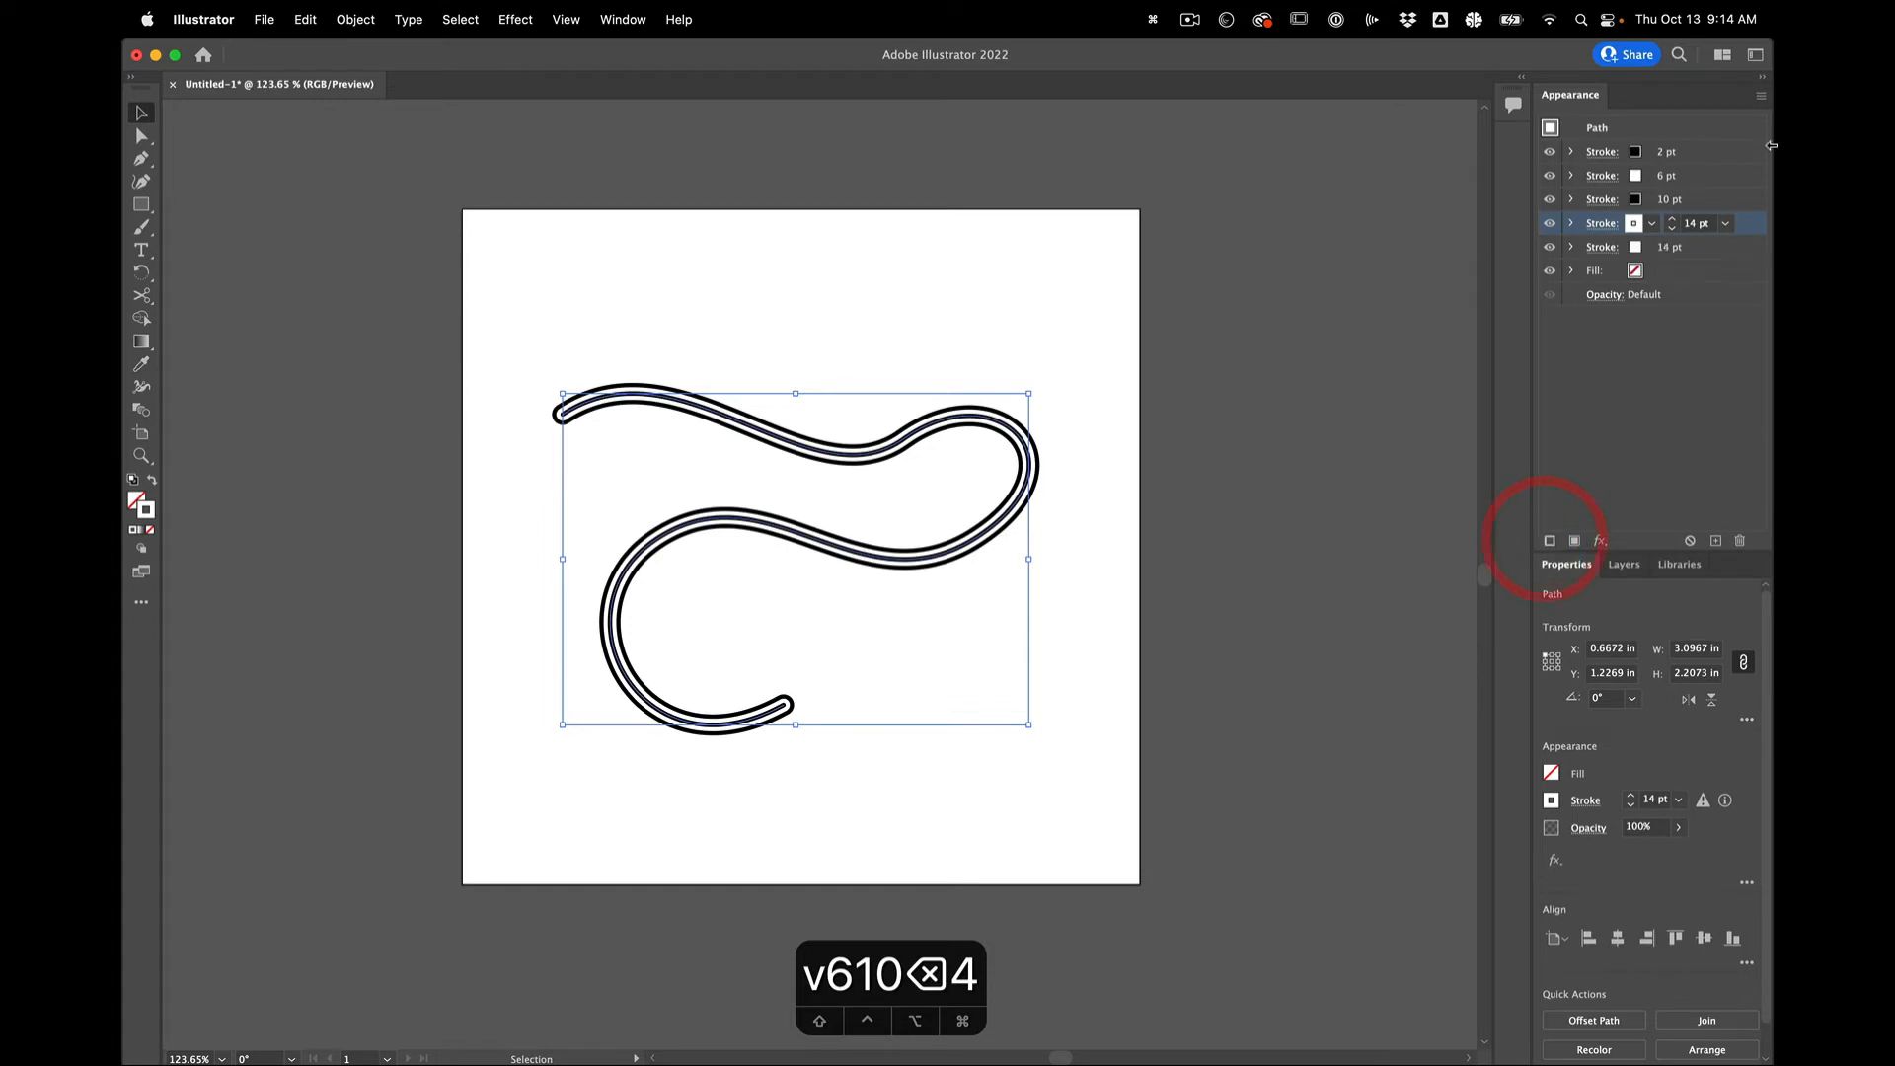
pyautogui.click(1745, 255)
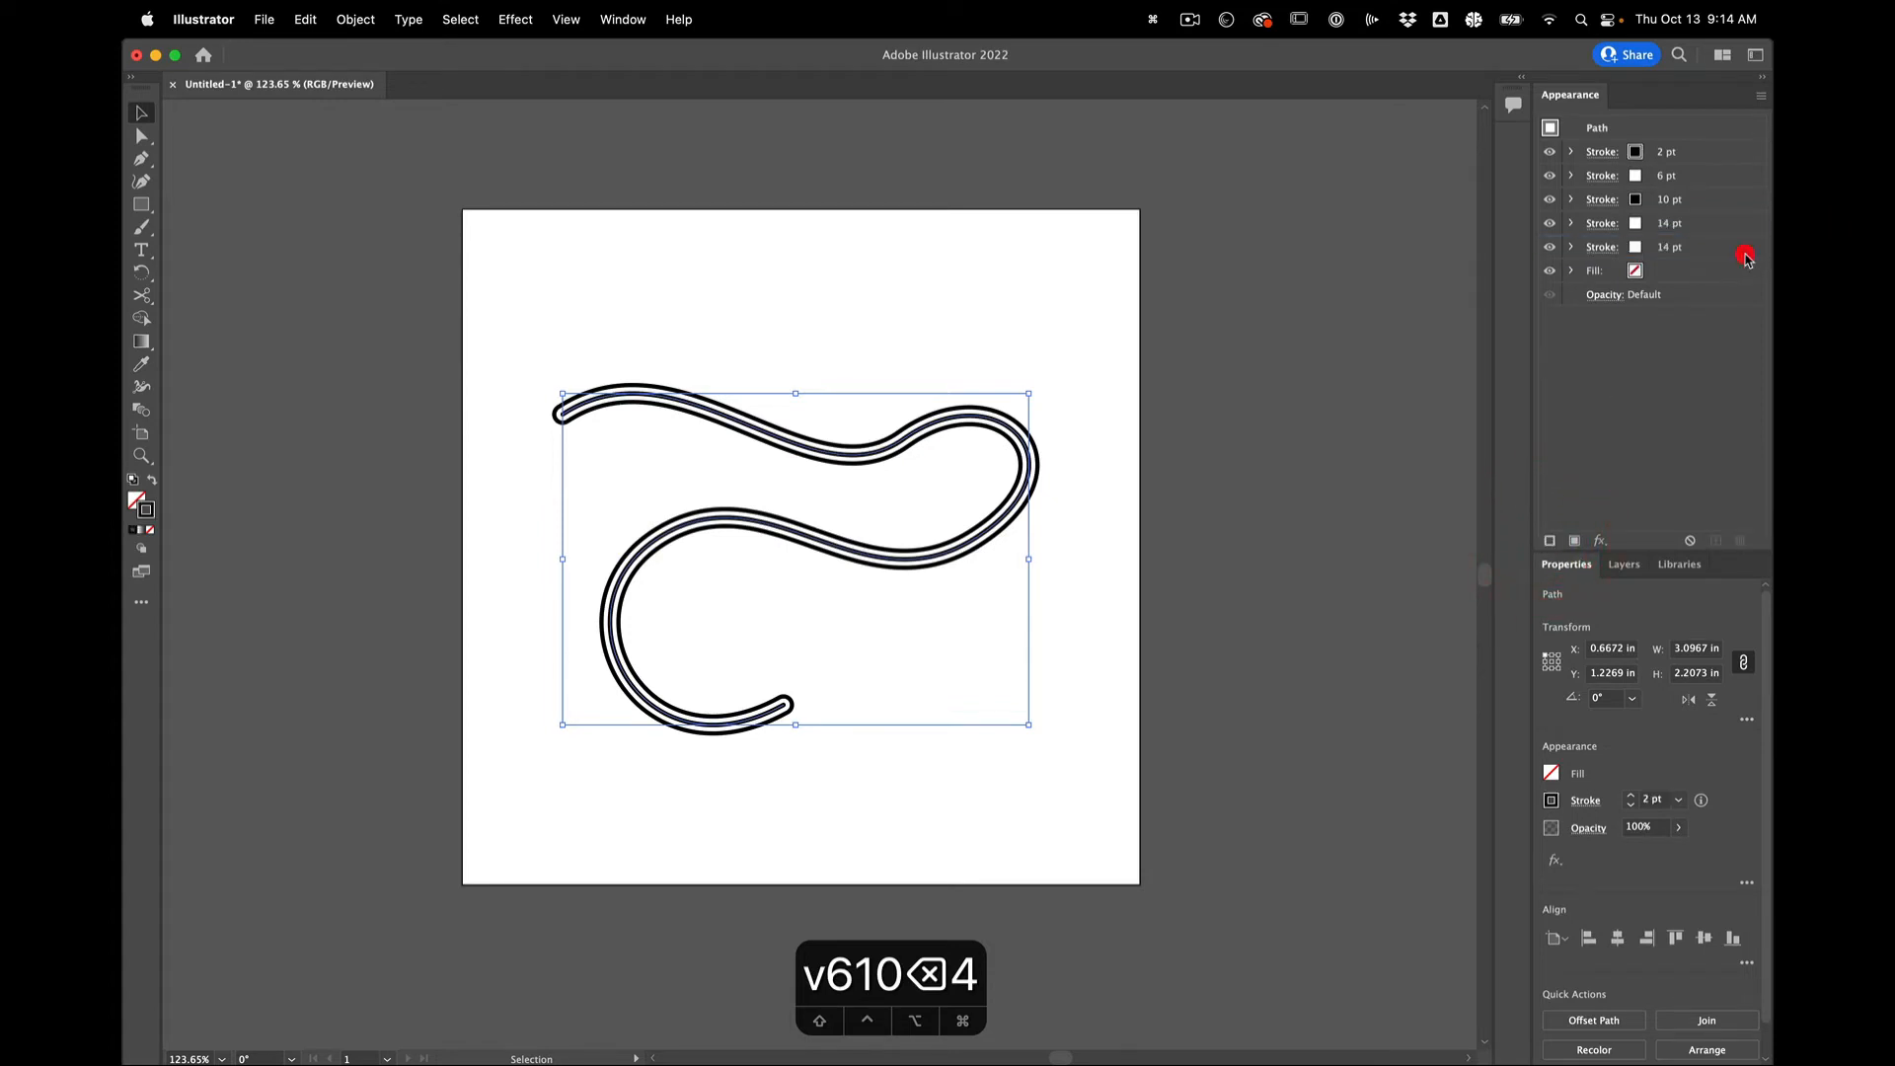
pyautogui.click(1662, 248)
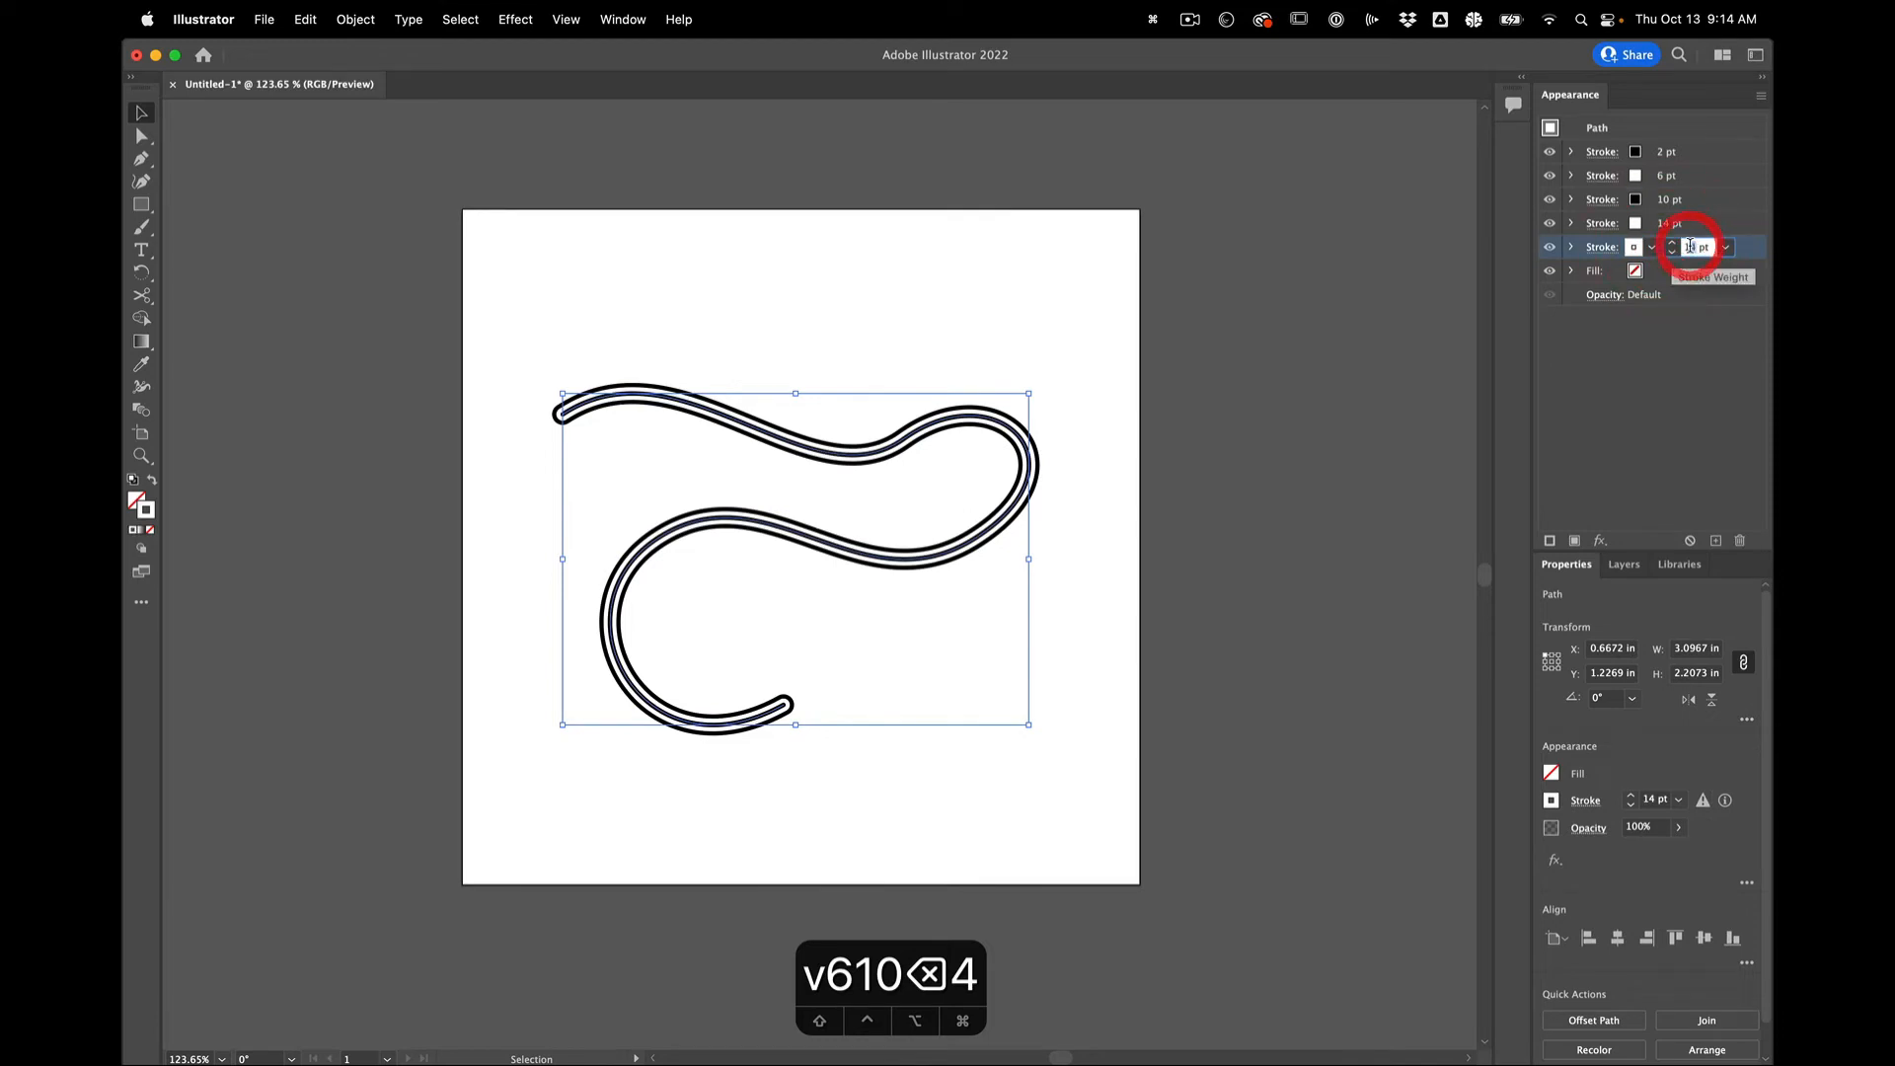
pyautogui.write('8')
pyautogui.click(1651, 249)
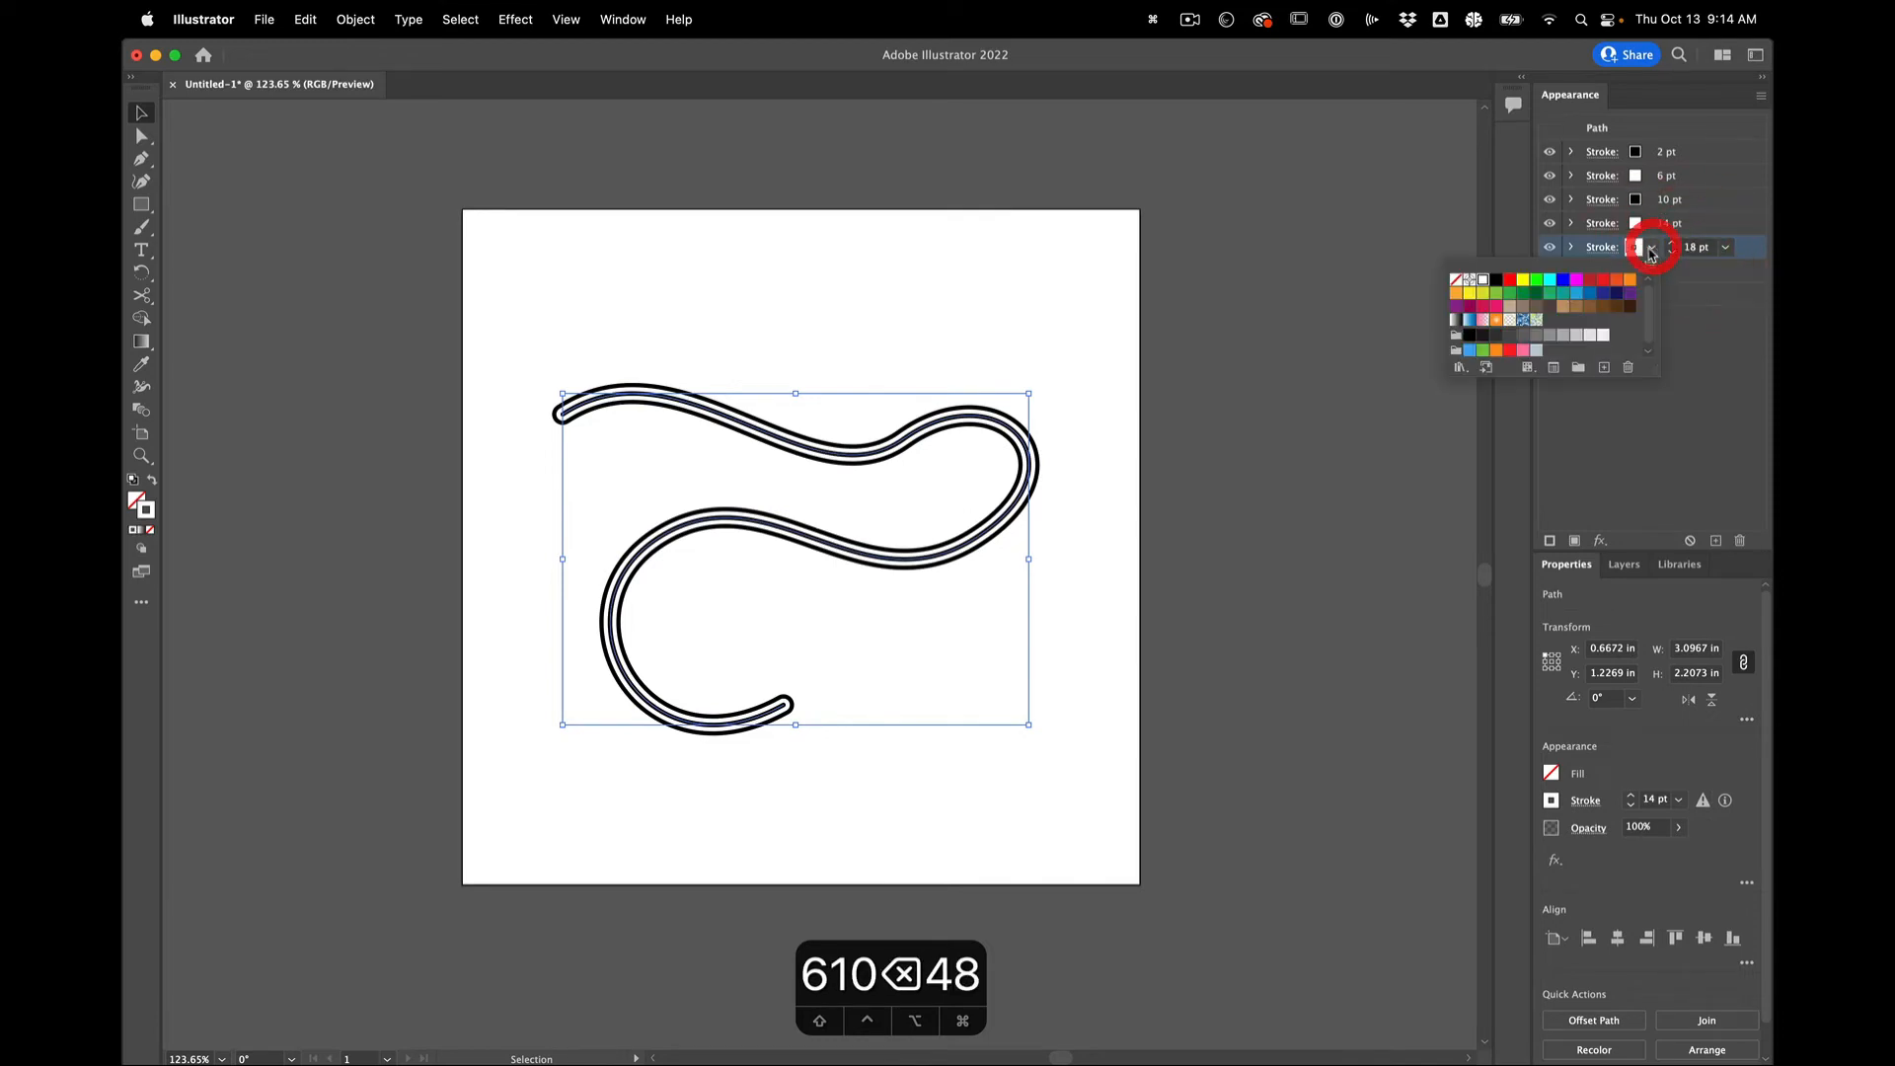
pyautogui.click(1497, 280)
pyautogui.click(877, 294)
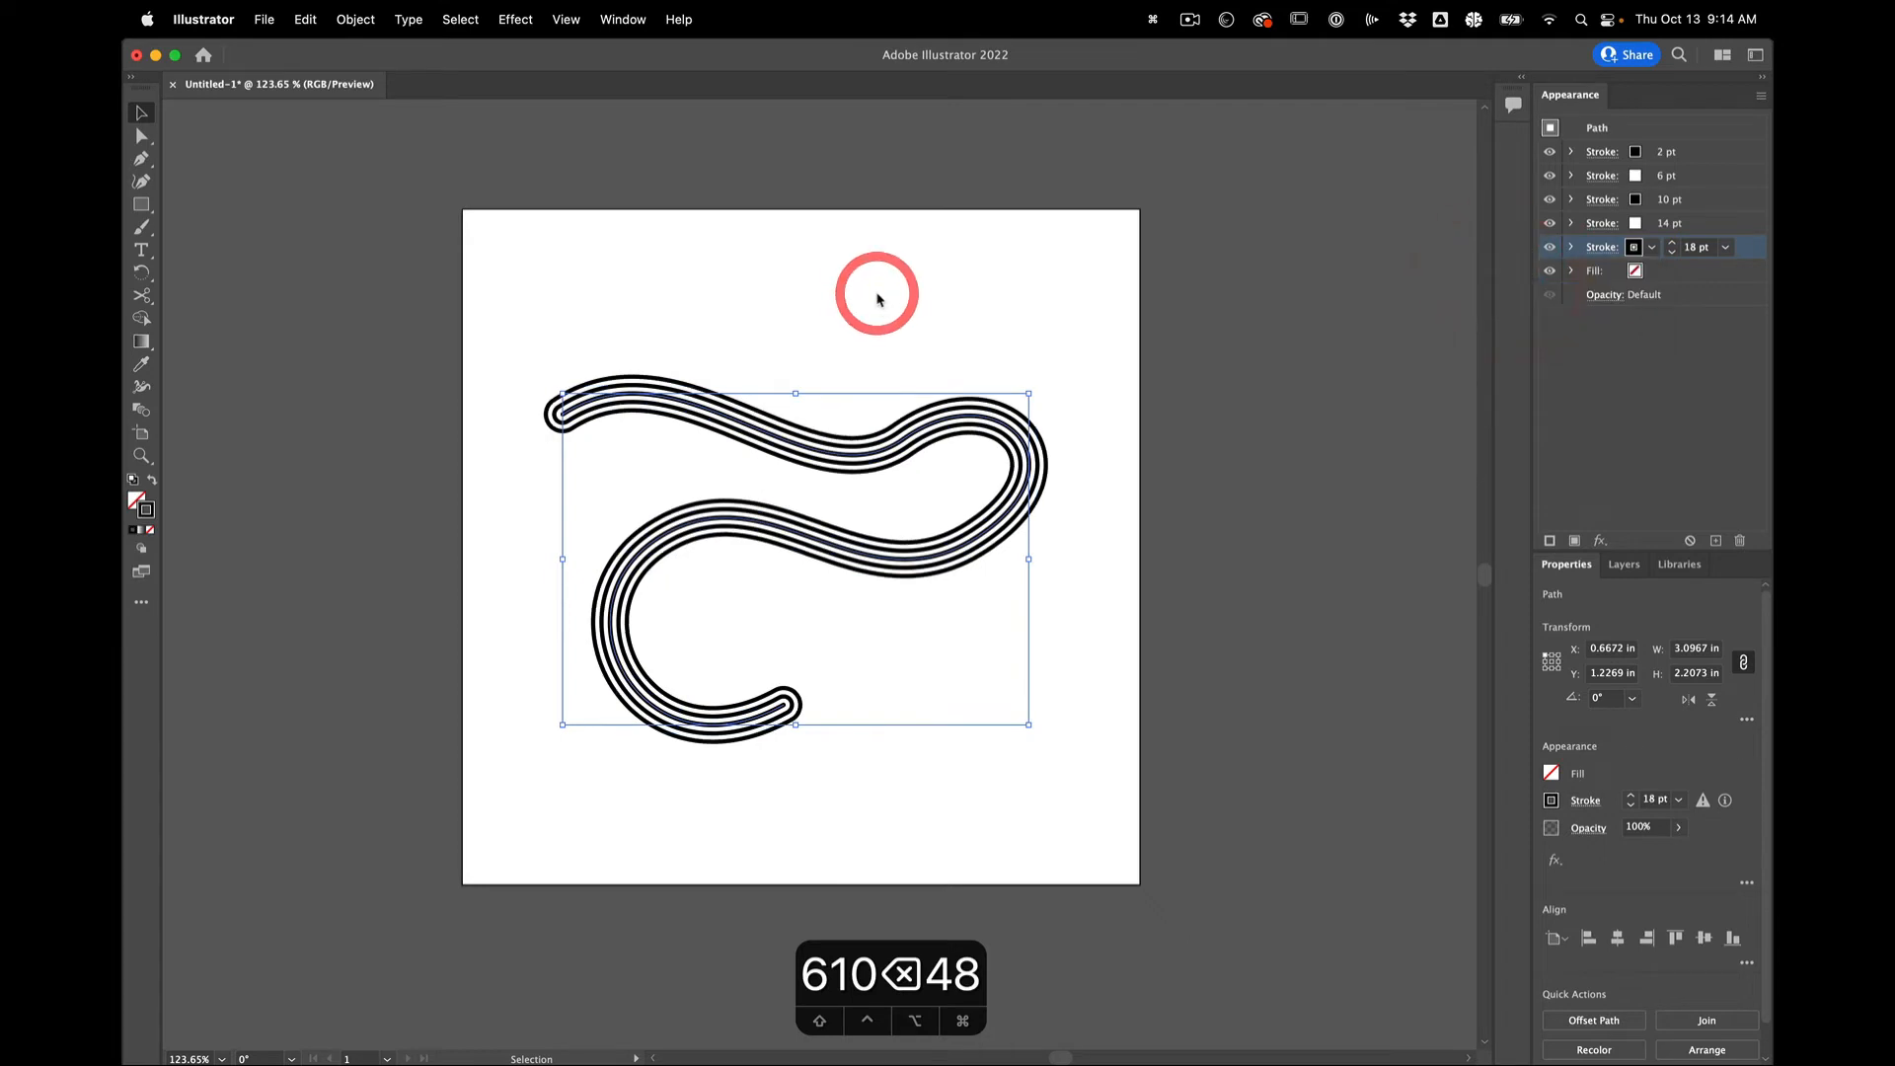
# Directly move the path's start, middle and end anchor points so the curve loops and crosses over itself.
pyautogui.scroll(-2, 876, 294)
pyautogui.scroll(4, 876, 294)
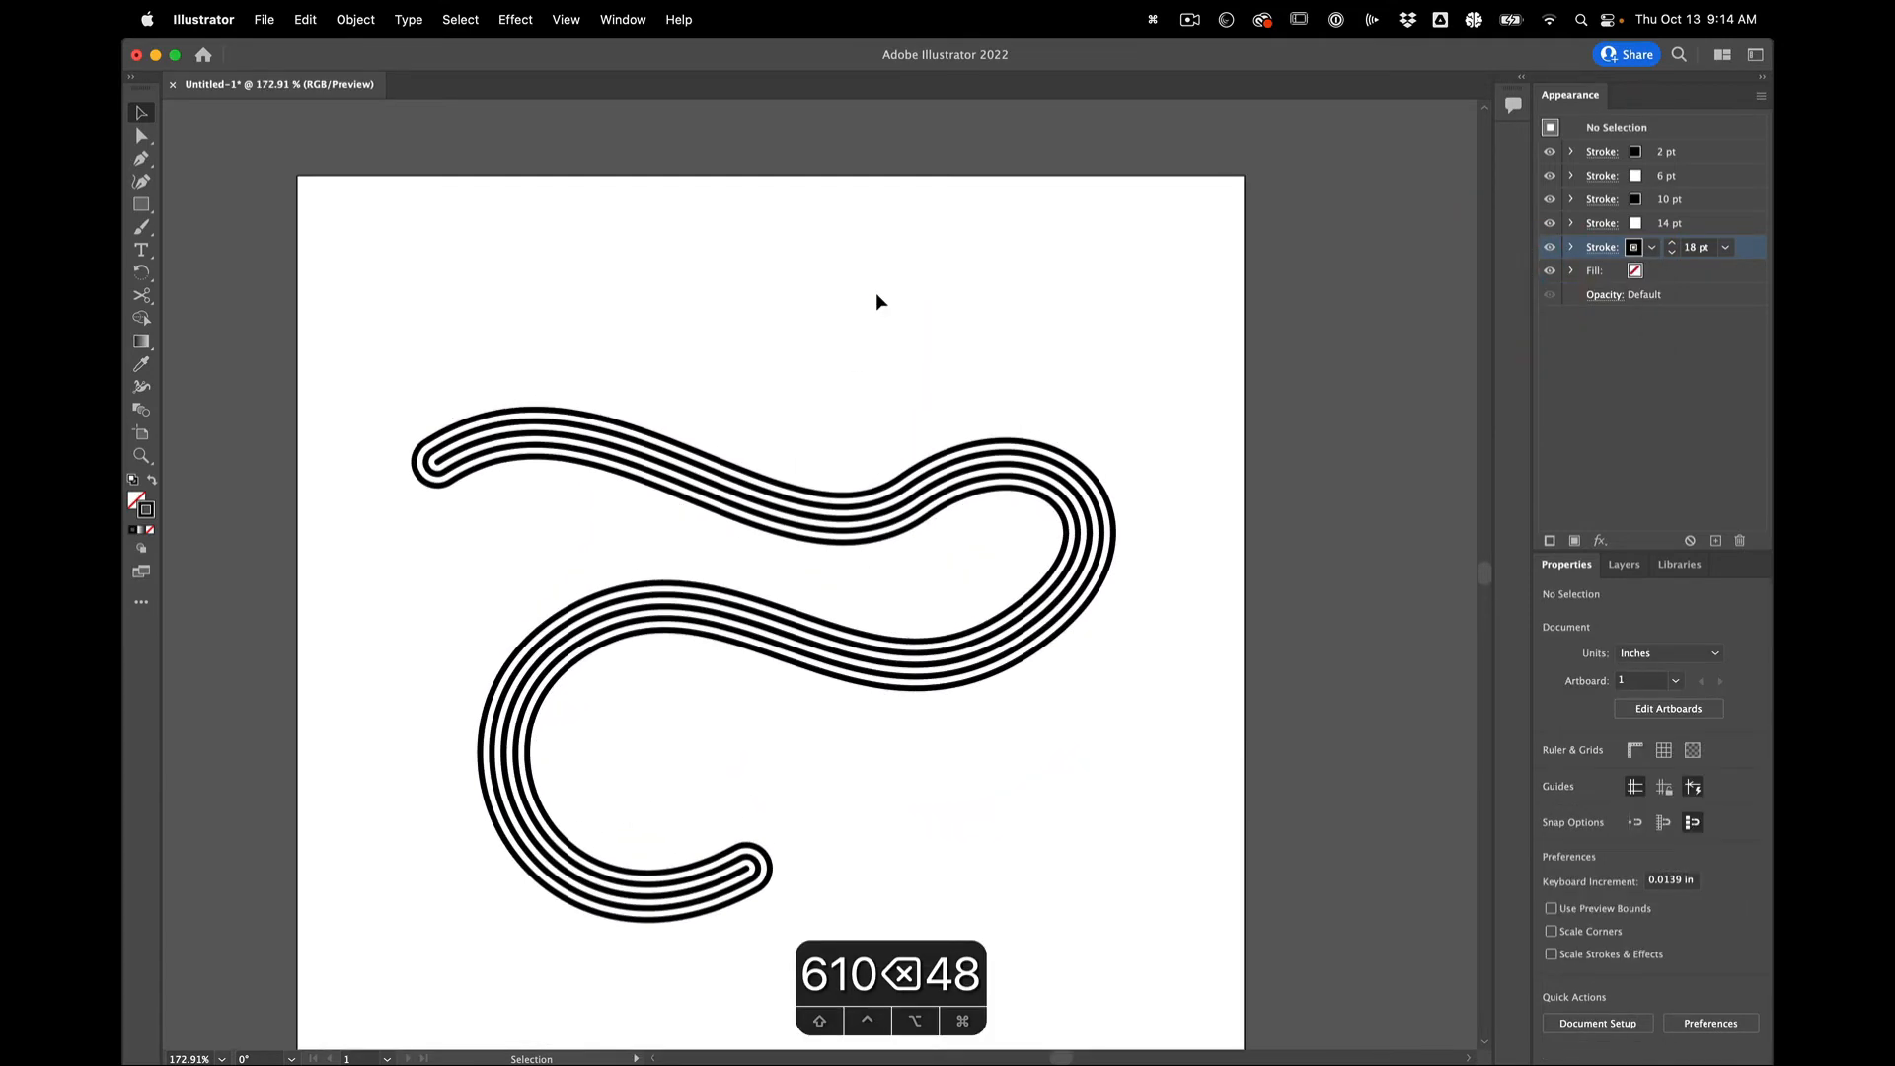
pyautogui.scroll(-2, 875, 296)
pyautogui.press('a')
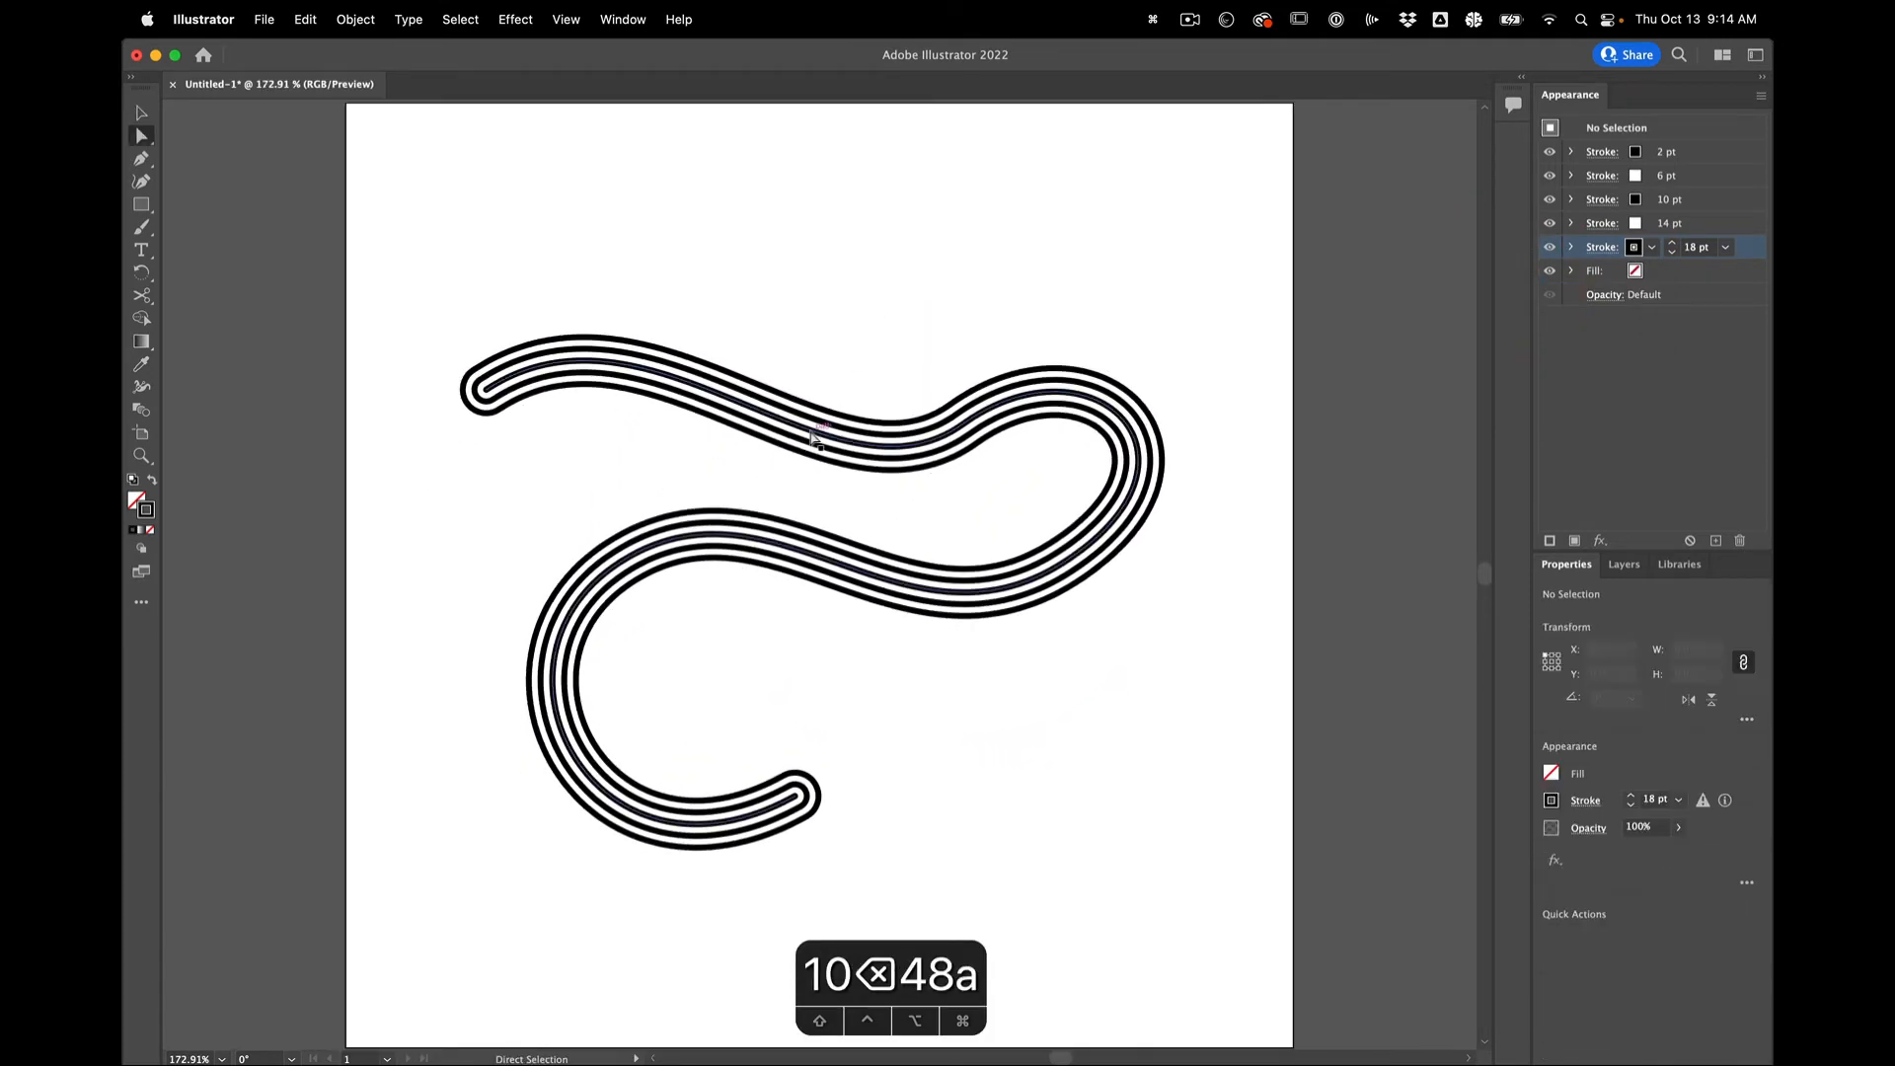
pyautogui.click(812, 431)
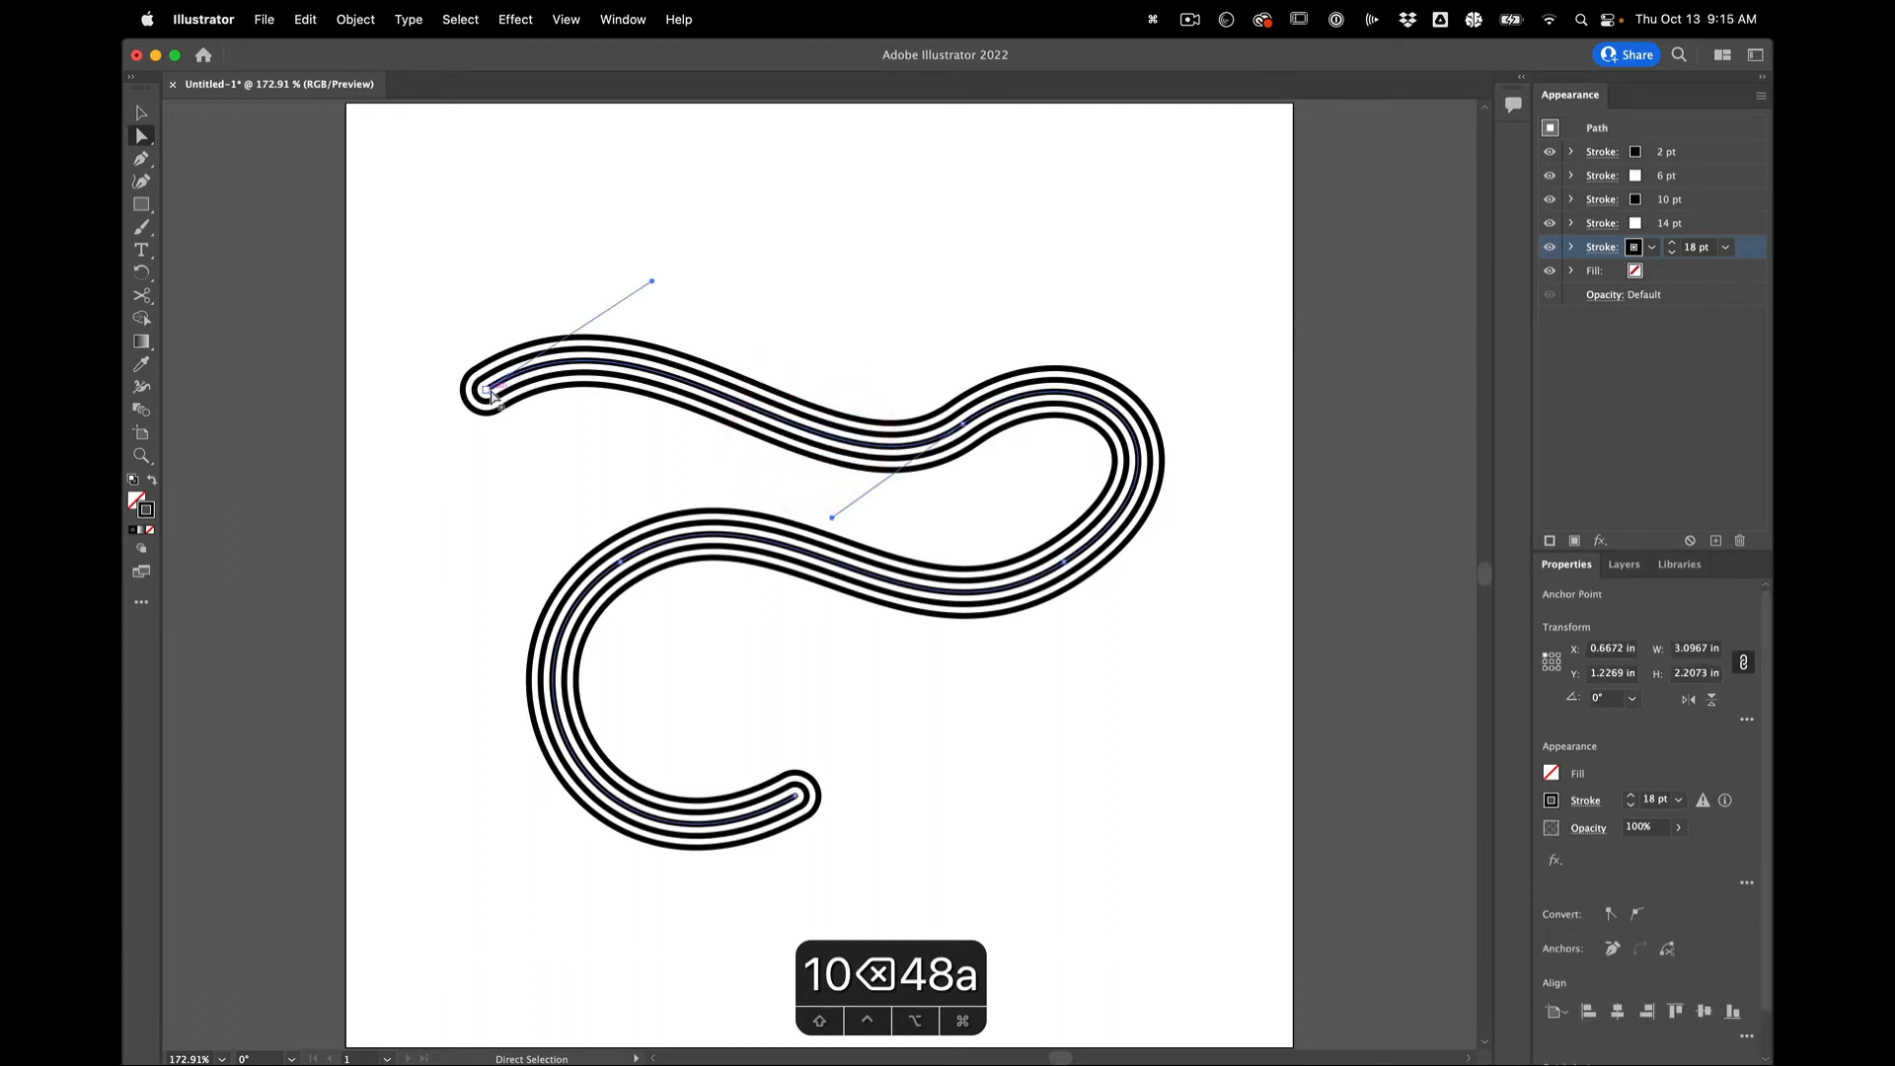
pyautogui.moveTo(490, 392); pyautogui.dragTo(560, 393)
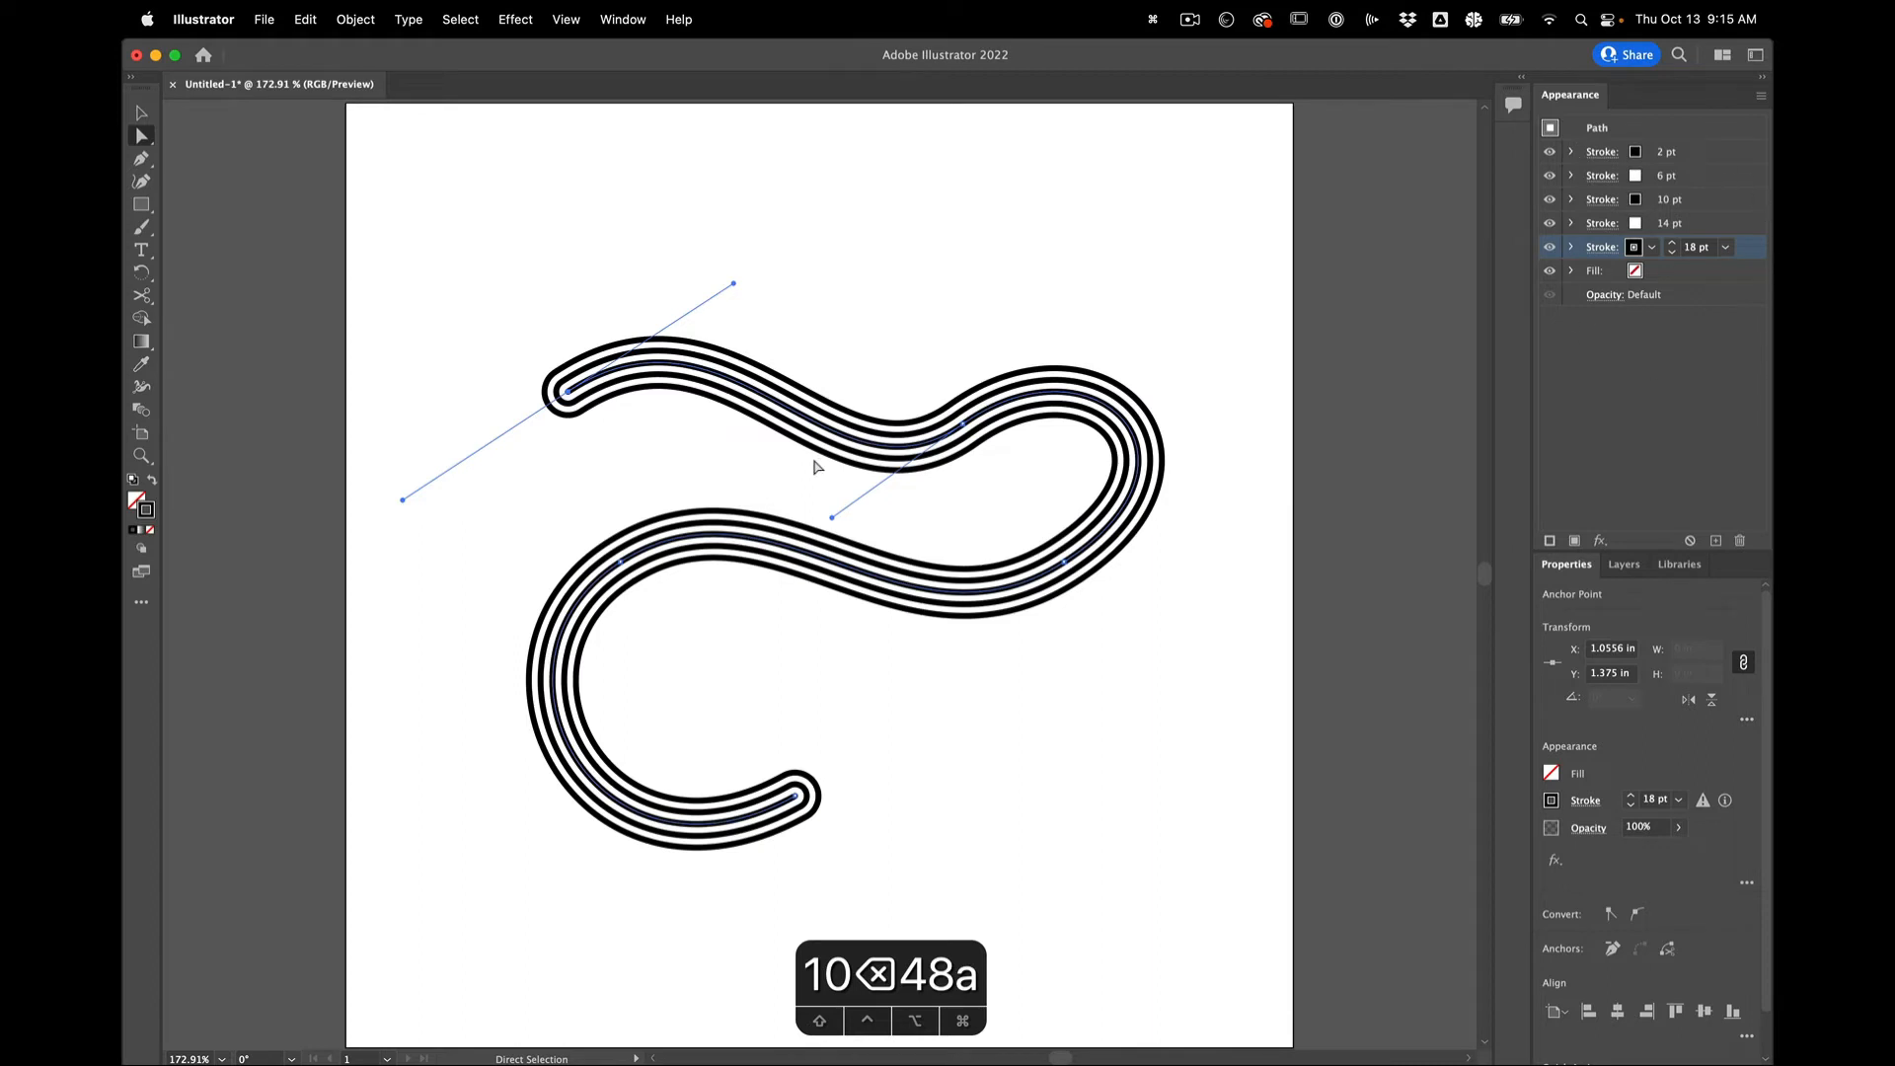
pyautogui.moveTo(623, 565); pyautogui.dragTo(820, 357)
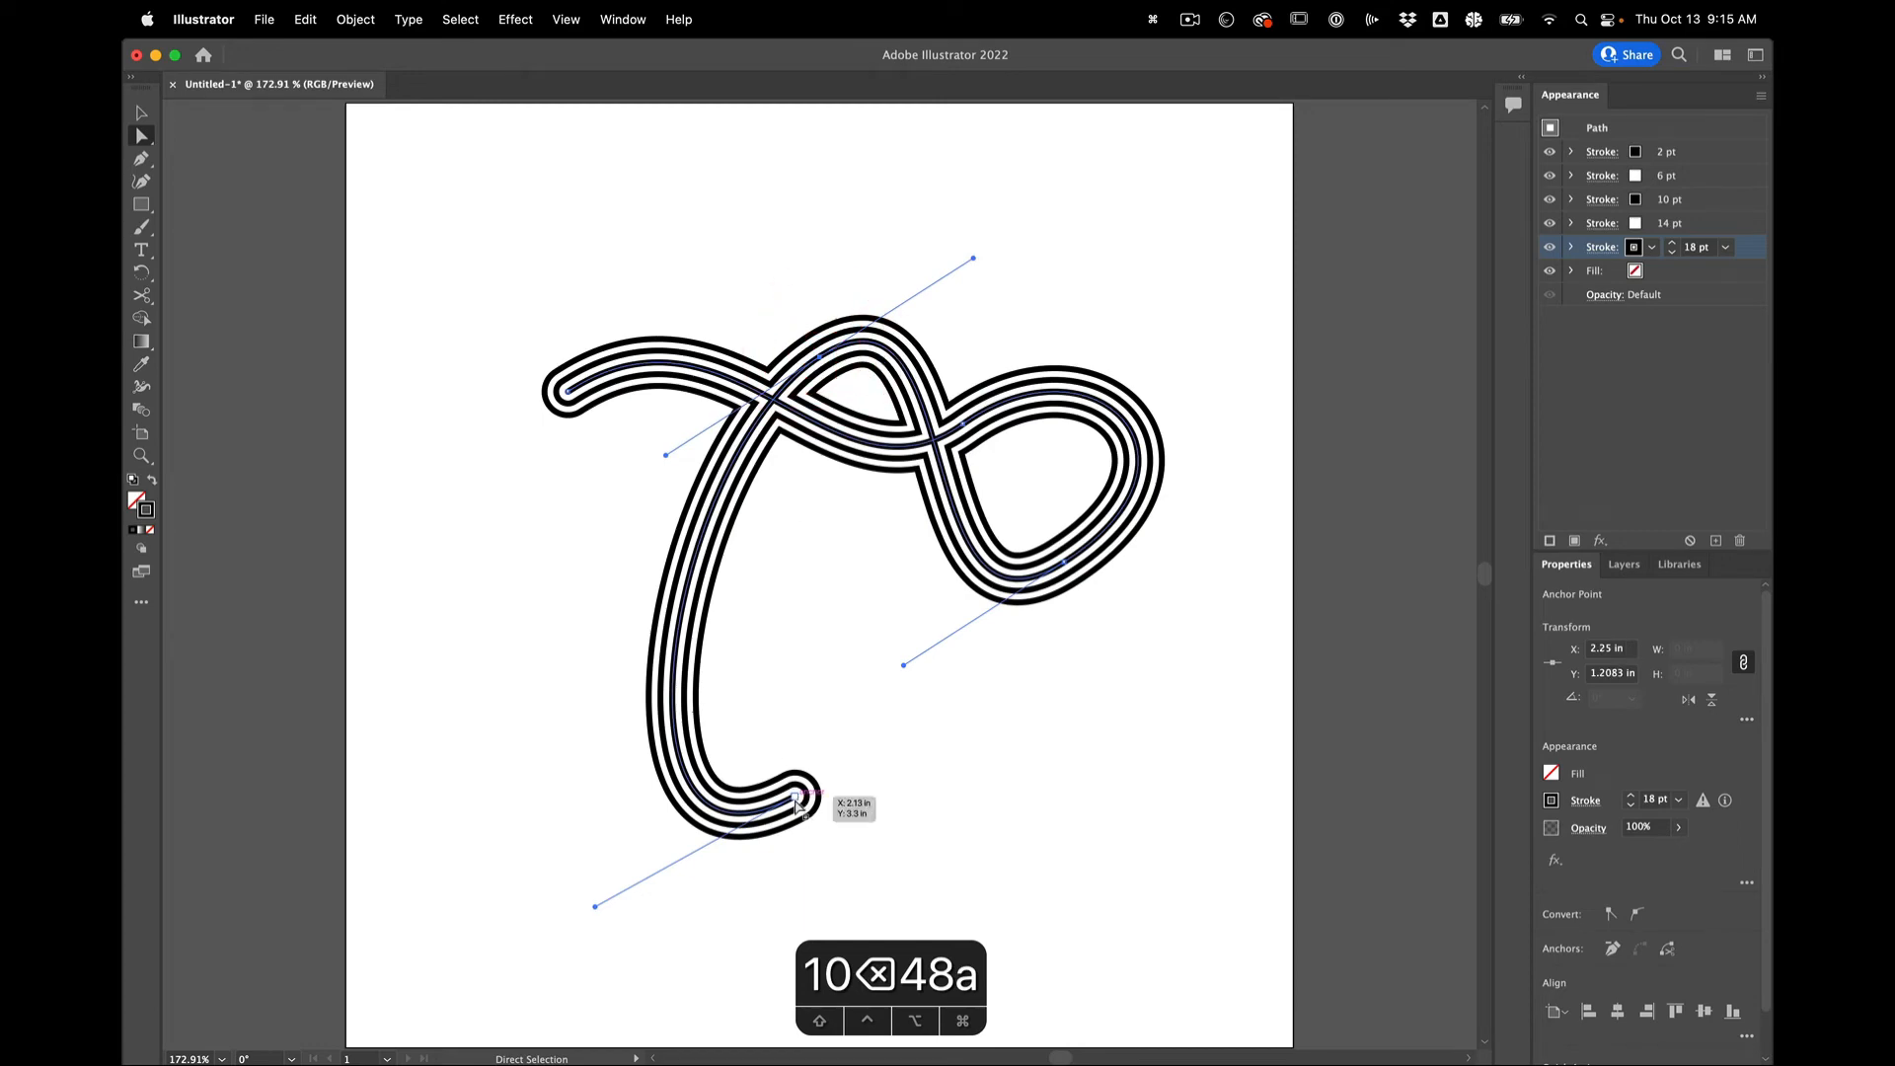
pyautogui.moveTo(797, 801); pyautogui.dragTo(1019, 493)
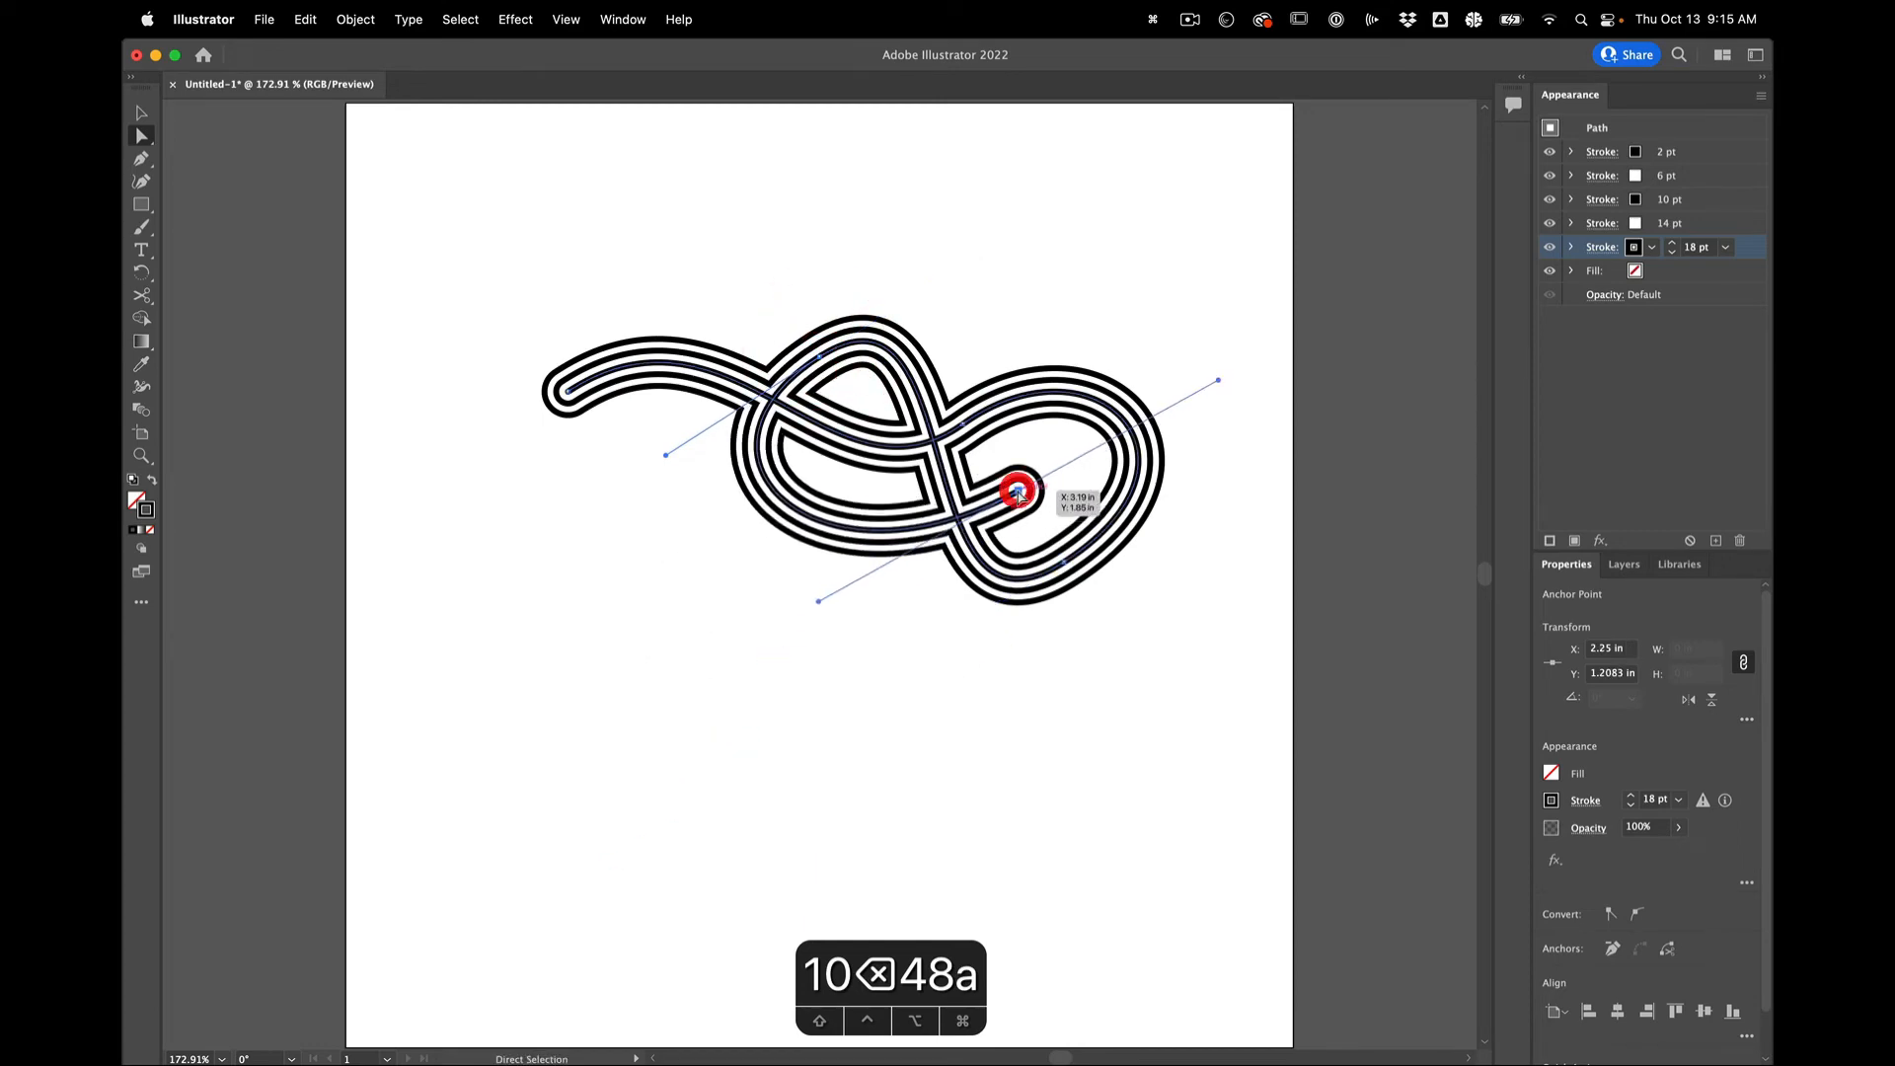
# Refine the upper loop by moving its anchor point and direction handles, and pull the path's start point down and outward.
pyautogui.scroll(3, 1019, 494)
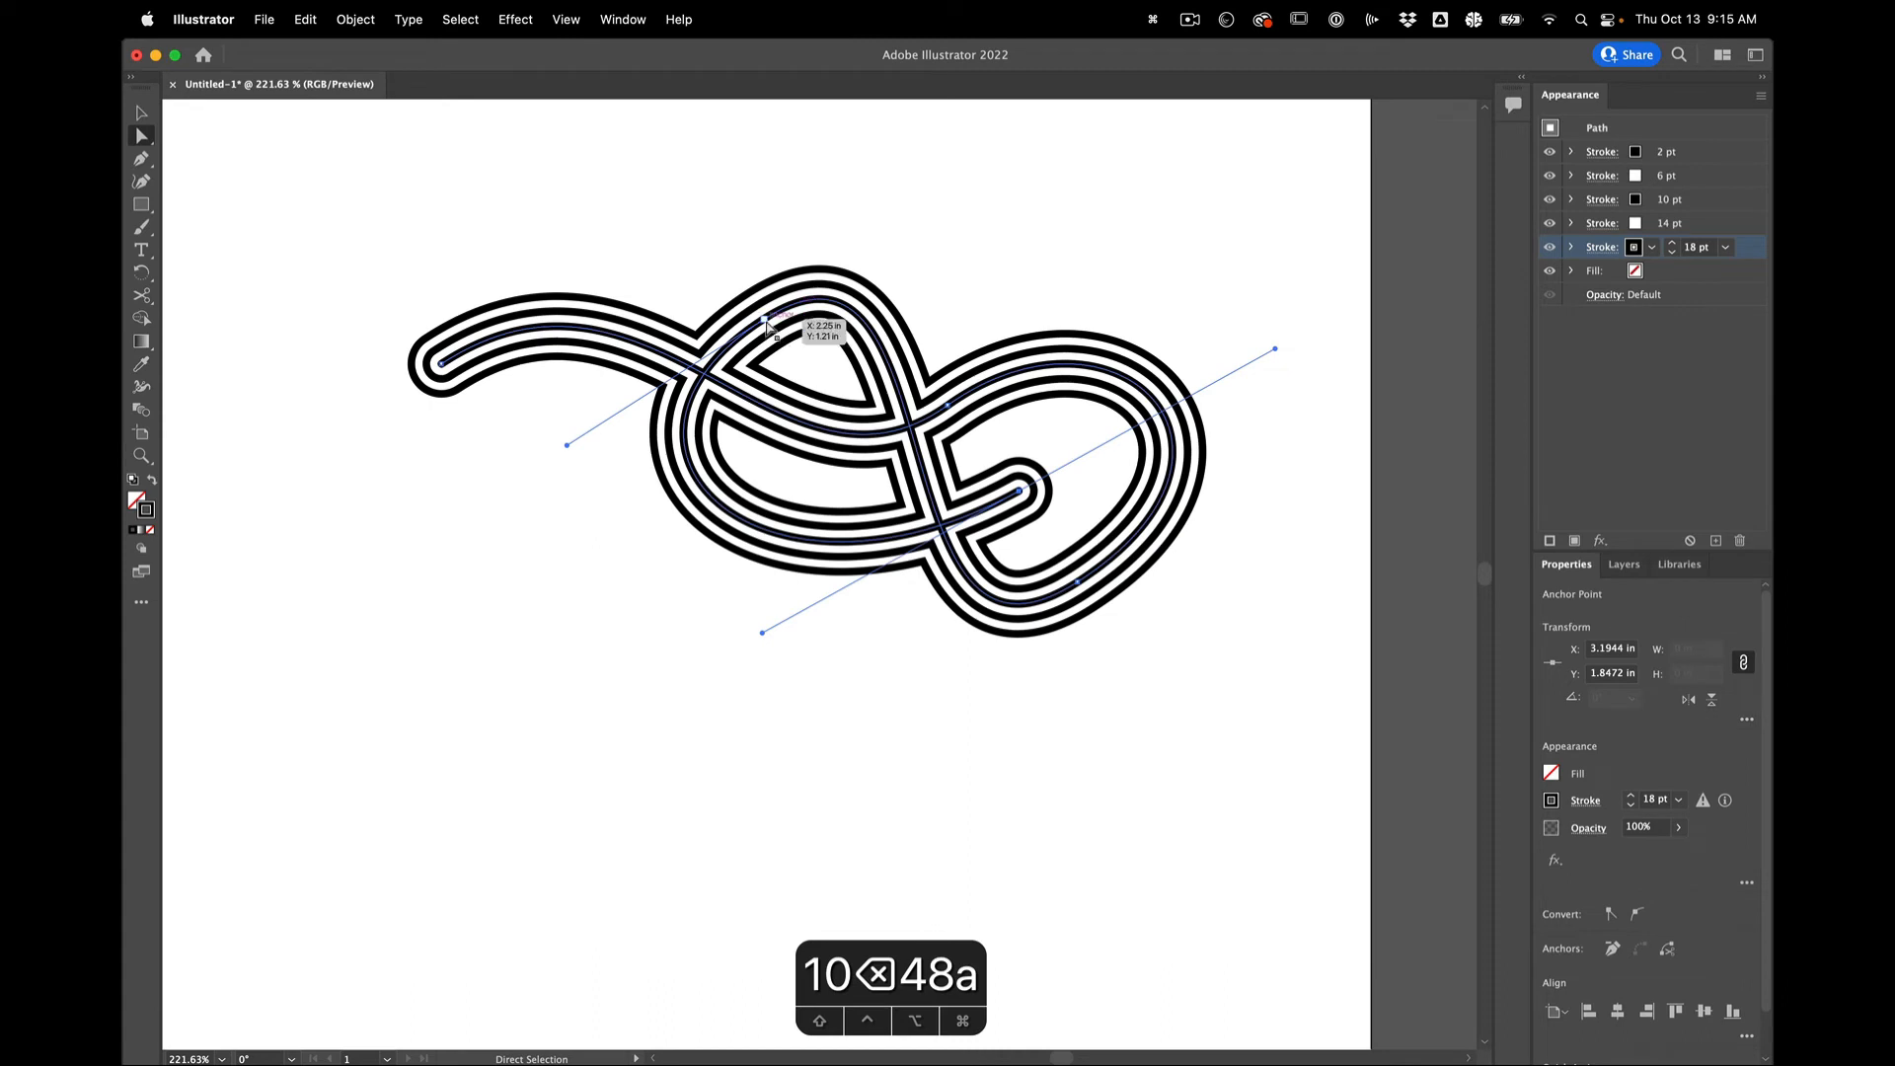
pyautogui.moveTo(768, 326); pyautogui.dragTo(757, 288)
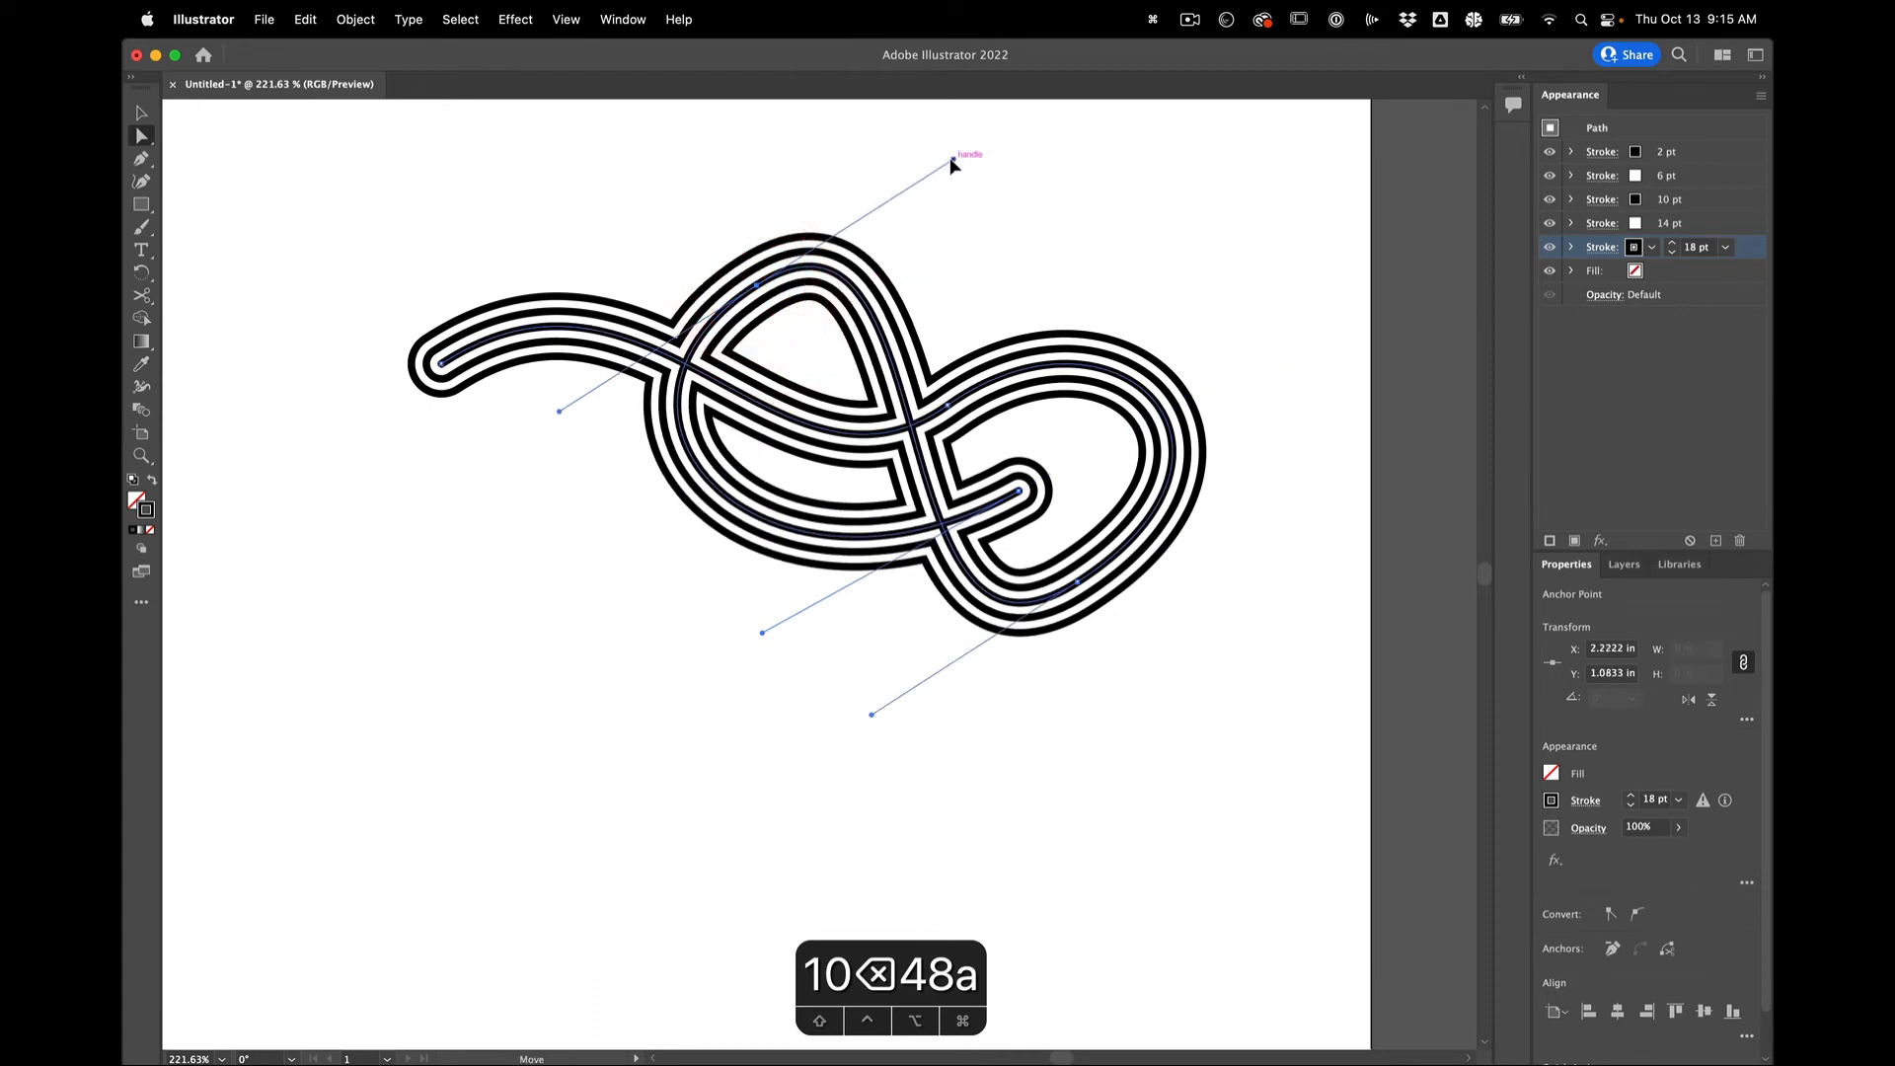
pyautogui.moveTo(952, 159); pyautogui.dragTo(999, 214)
pyautogui.click(677, 289)
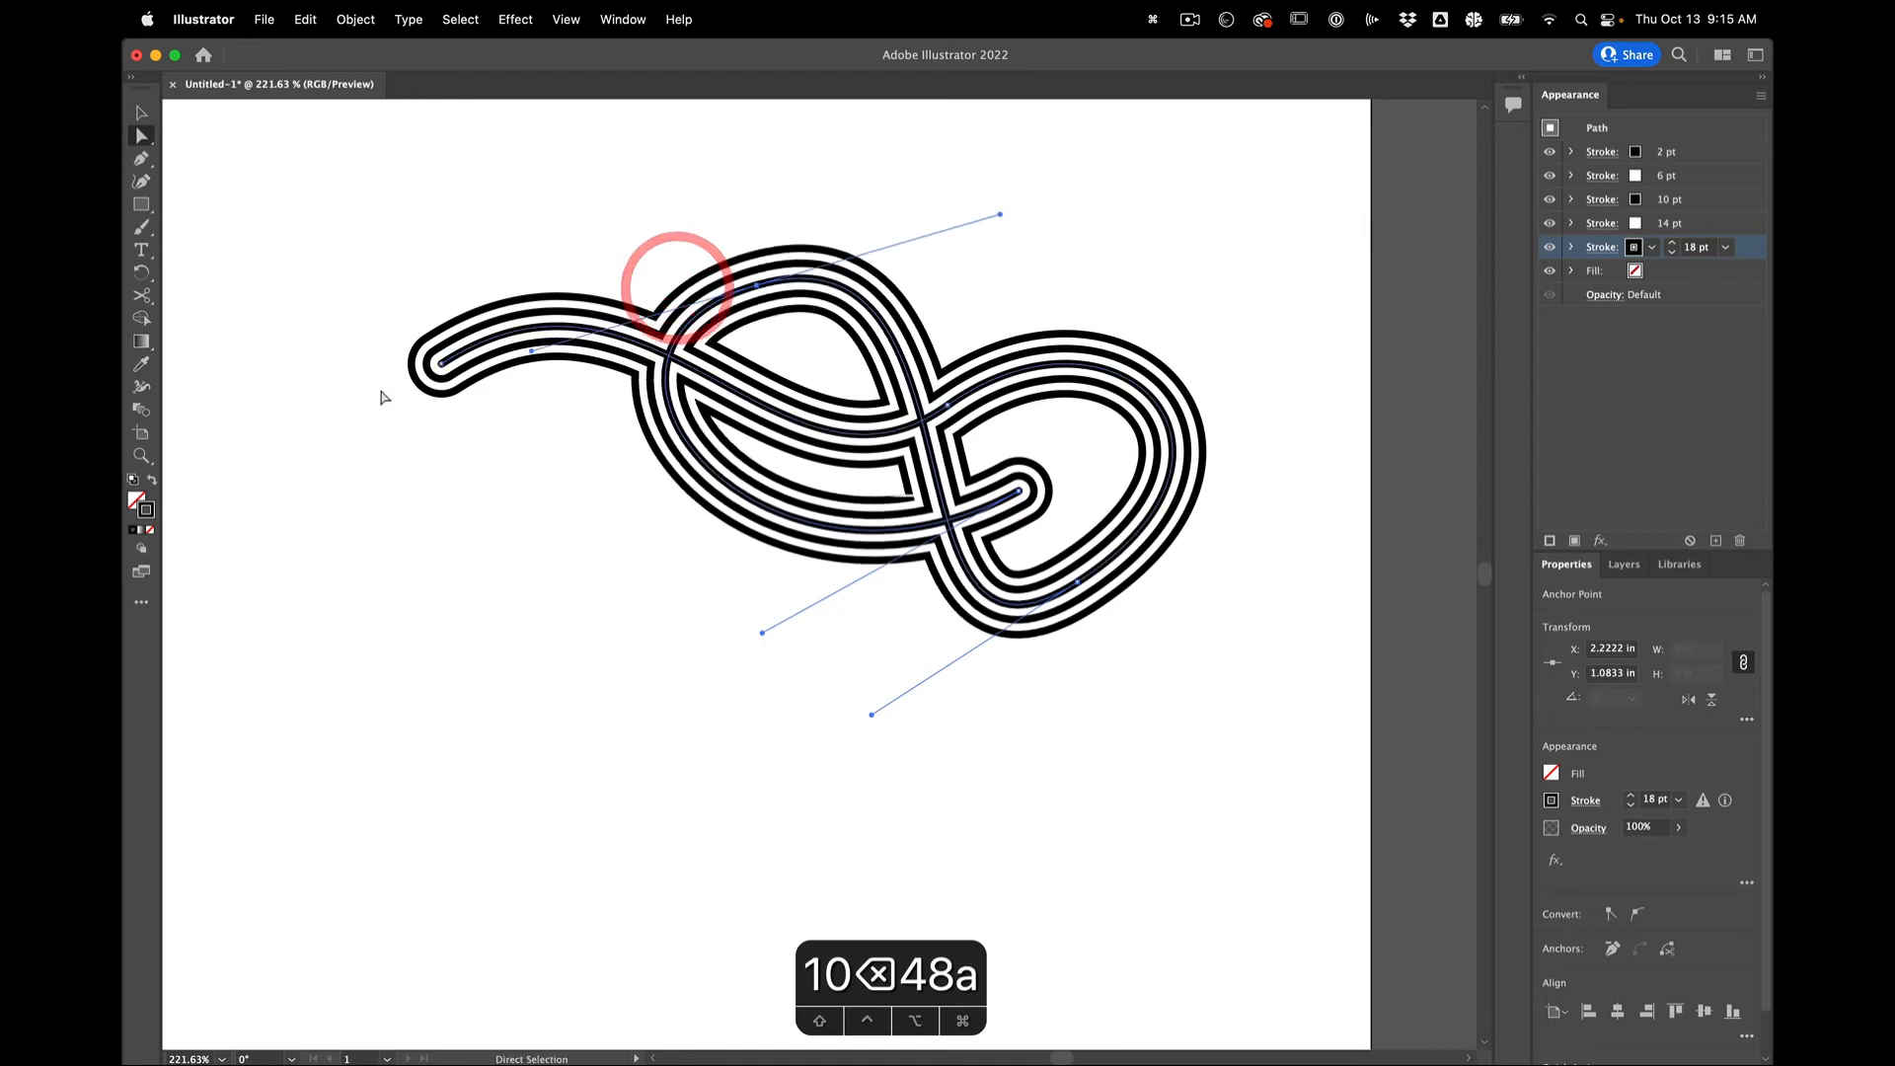
pyautogui.moveTo(441, 363); pyautogui.dragTo(392, 480)
pyautogui.scroll(-3, 717, 606)
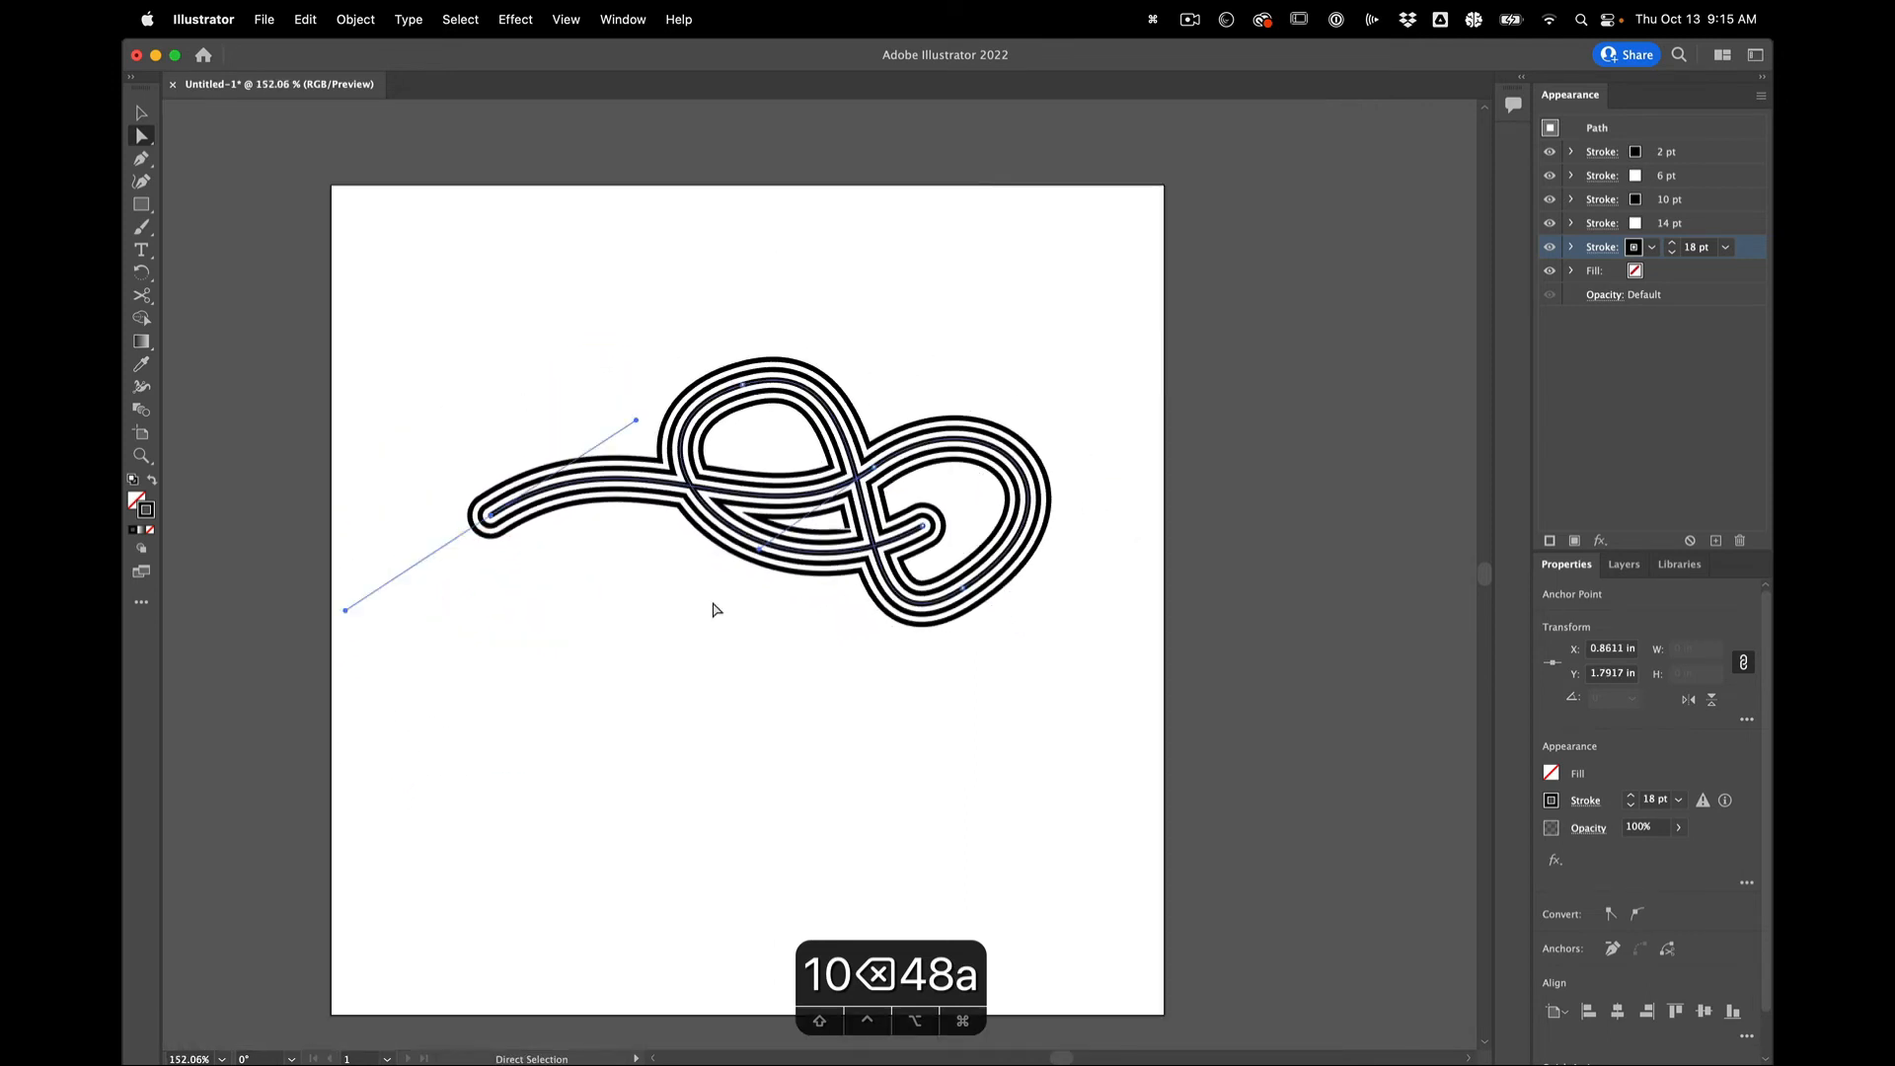
# Delete the 6, 10, 14 and 18 pt strokes, keeping only the 2 pt black stroke.
pyautogui.click(1739, 178)
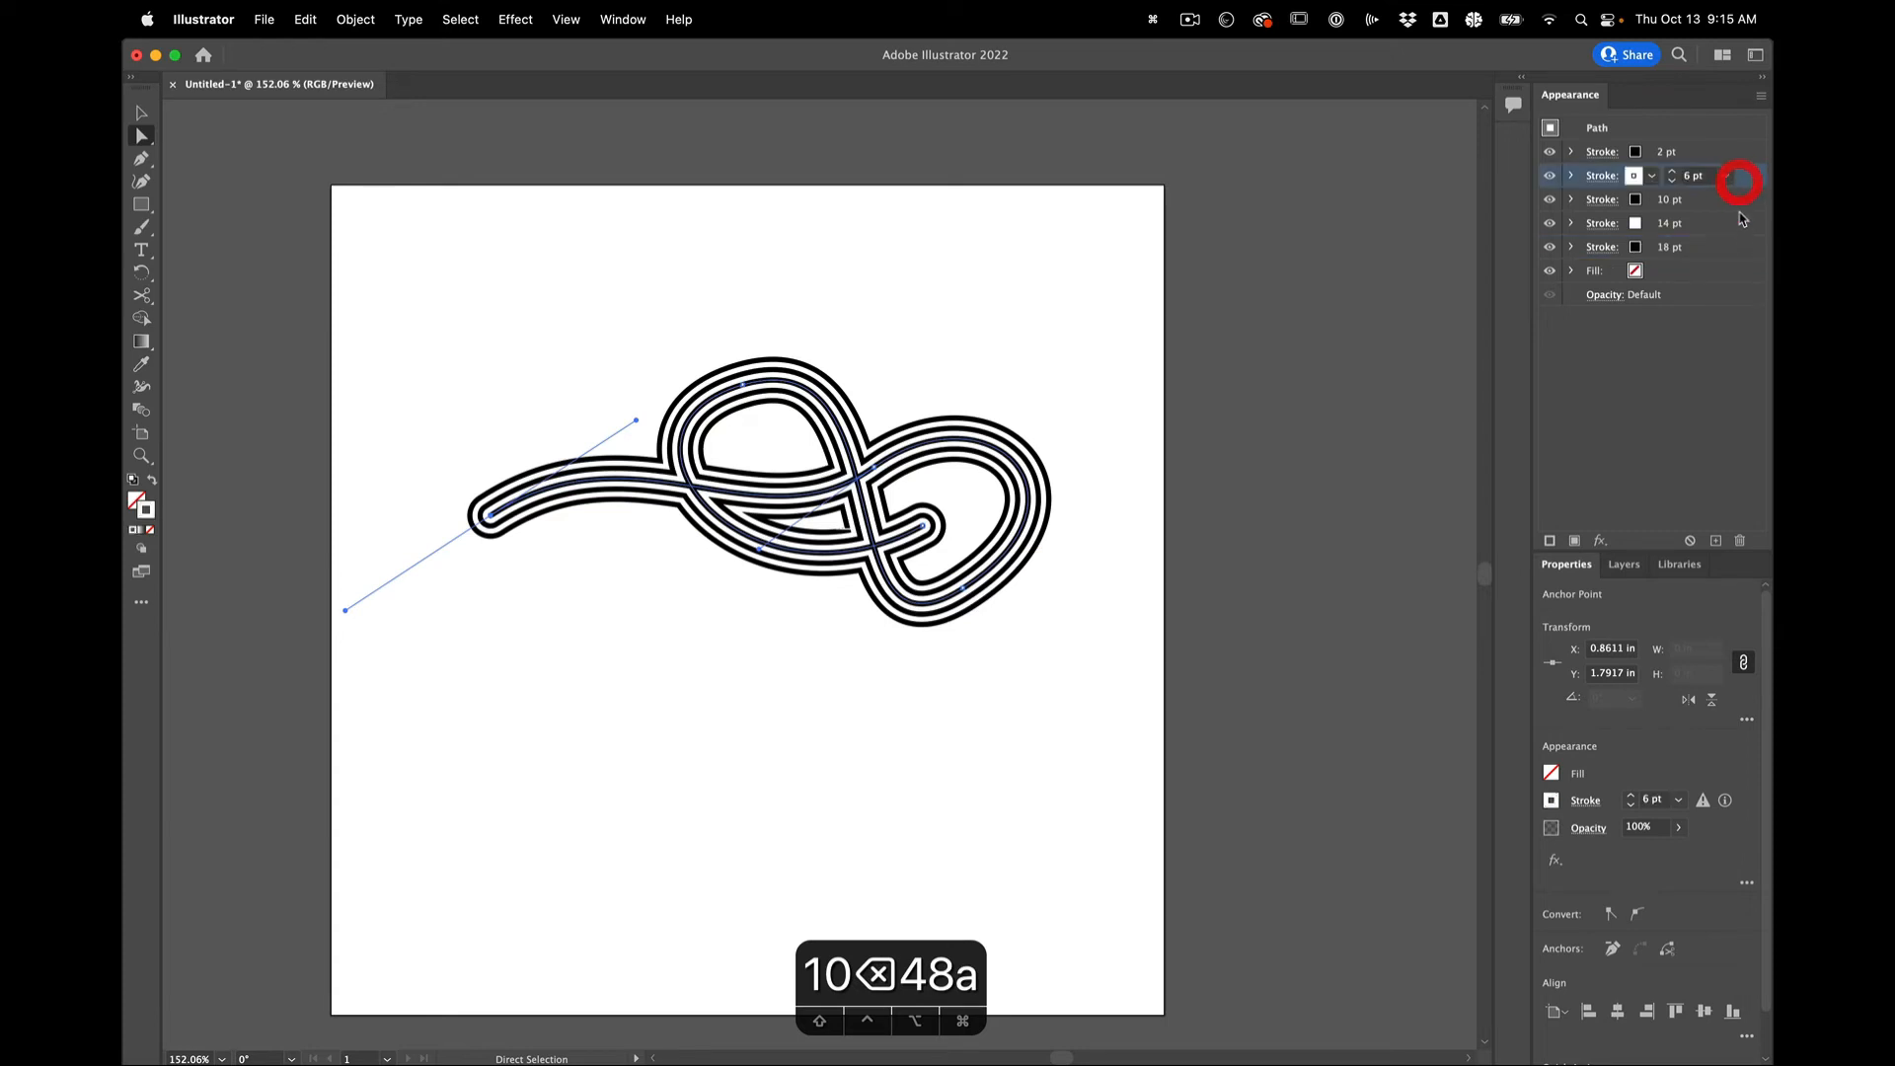
pyautogui.keyDown('shift'); pyautogui.click(1727, 245); pyautogui.keyUp('shift')
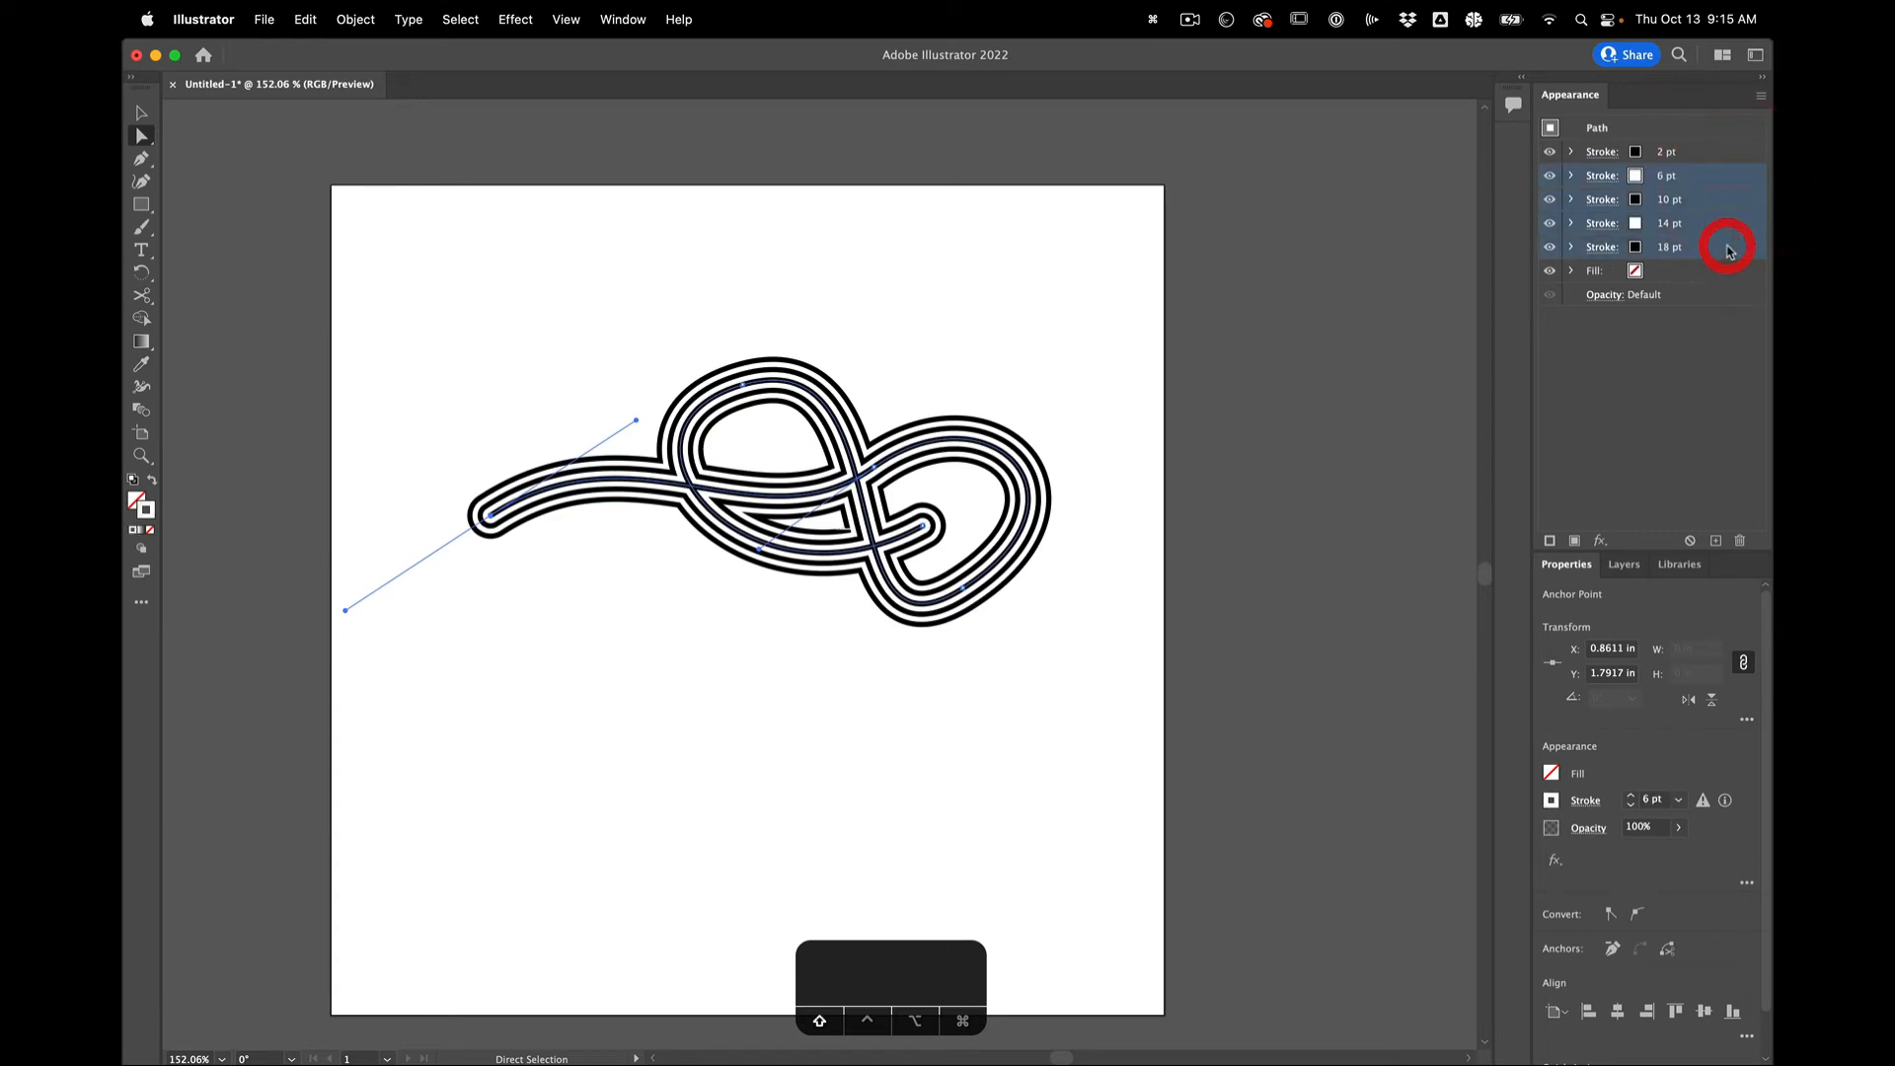
pyautogui.click(1739, 541)
# Set the remaining black stroke's weight to 20 pt.
pyautogui.click(1711, 158)
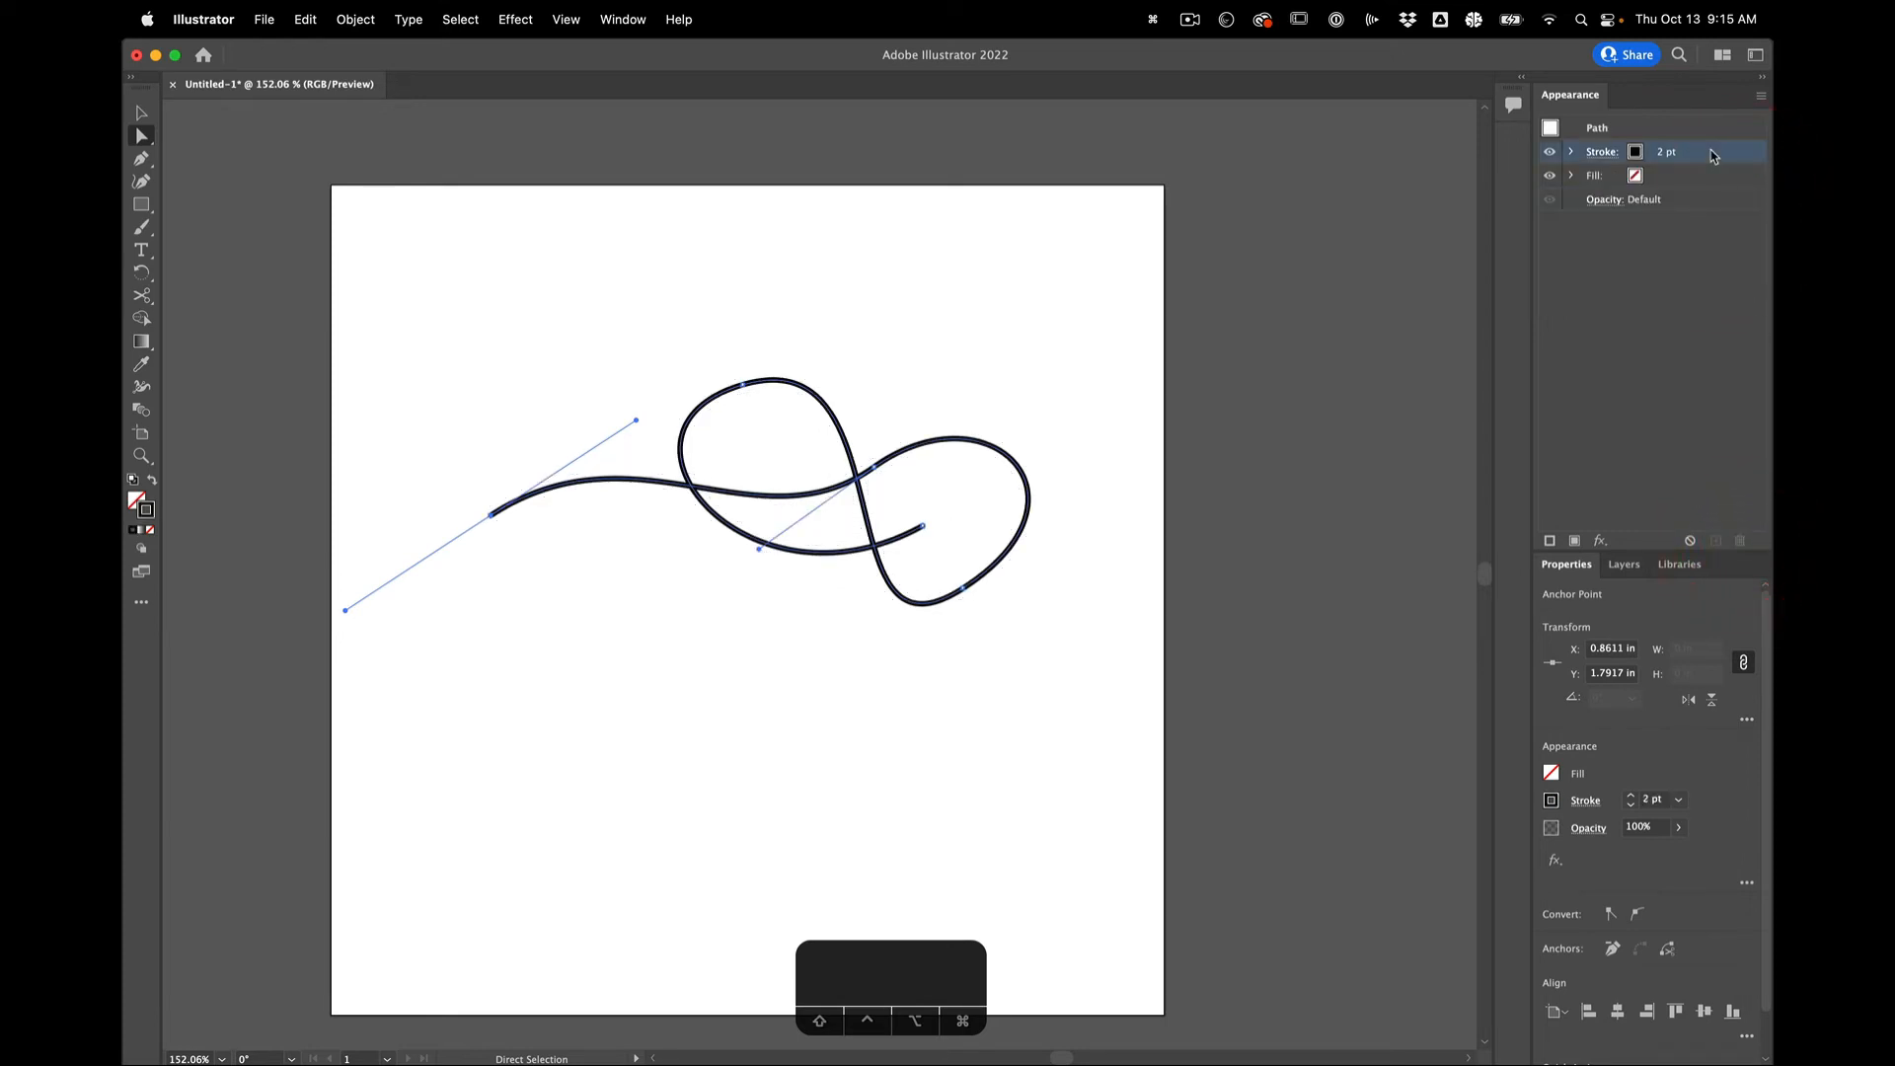
pyautogui.scroll(3, 1040, 347)
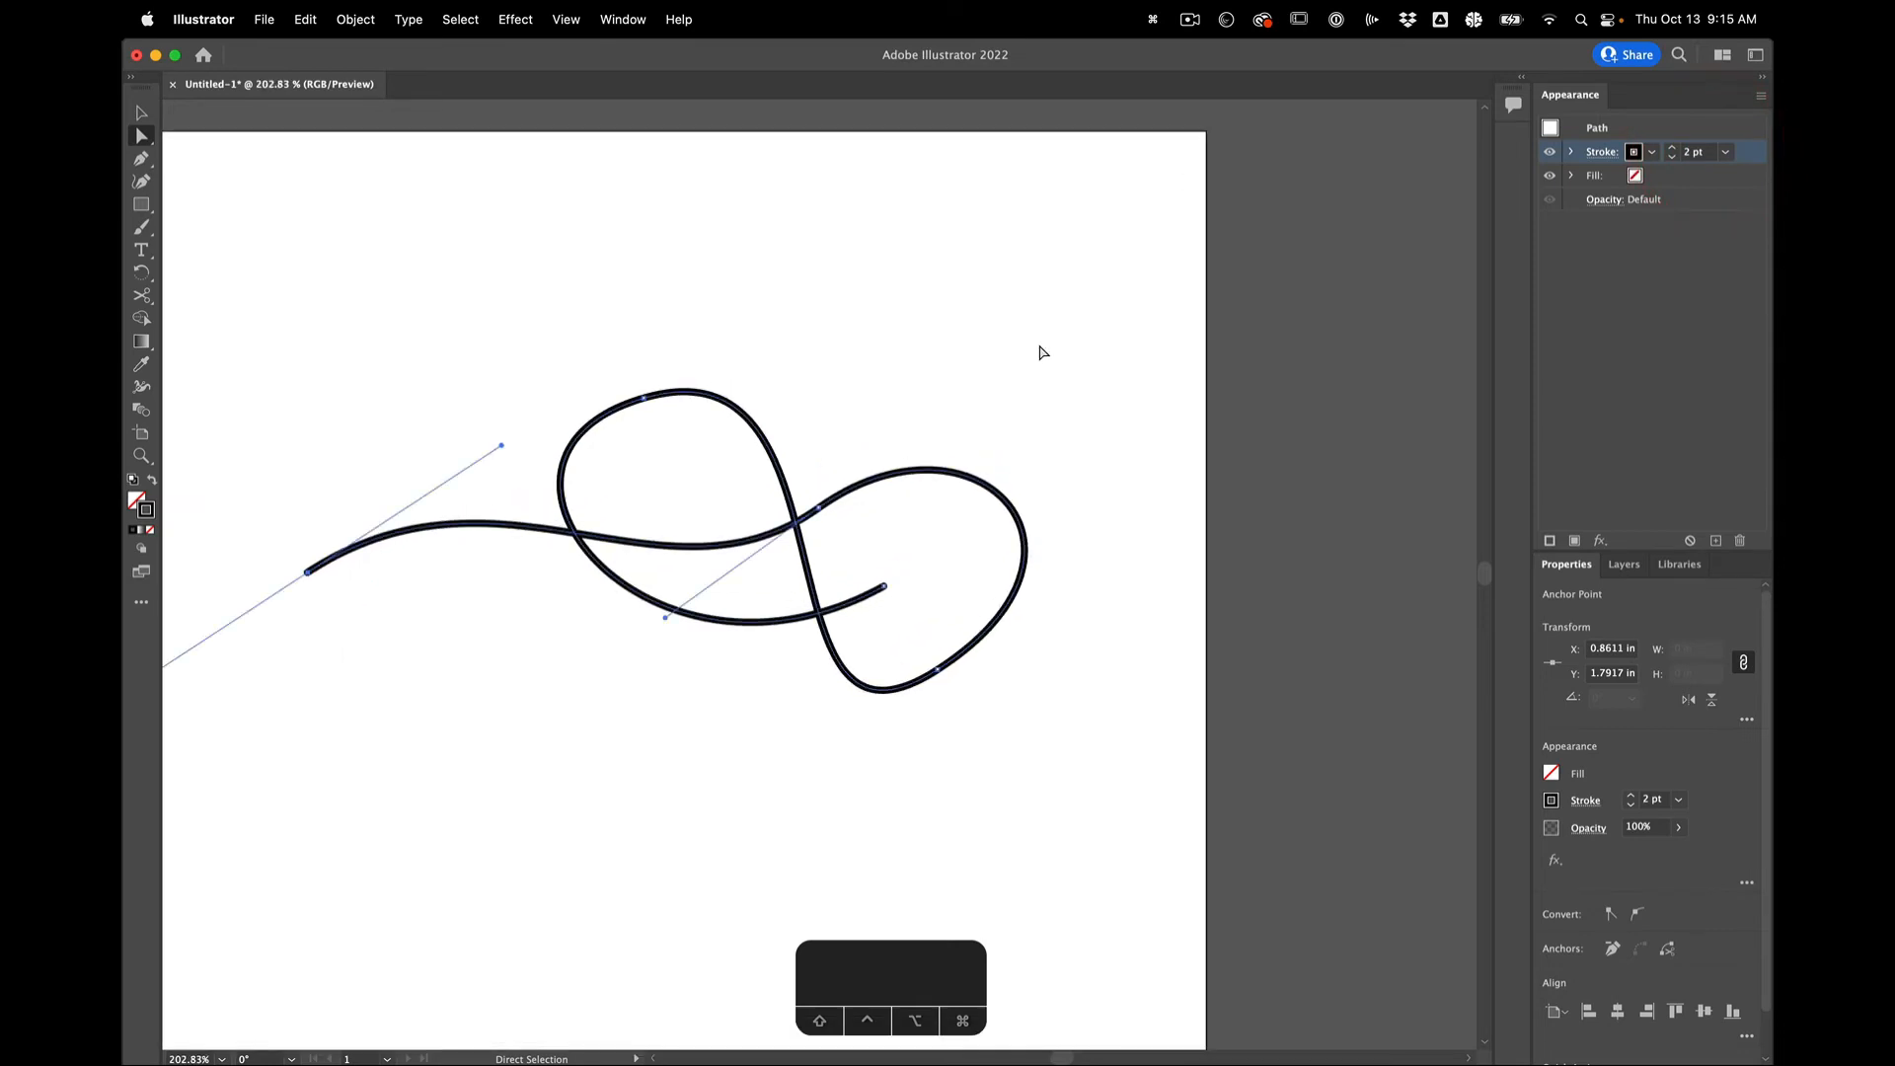
pyautogui.hscroll(-3, 1040, 349)
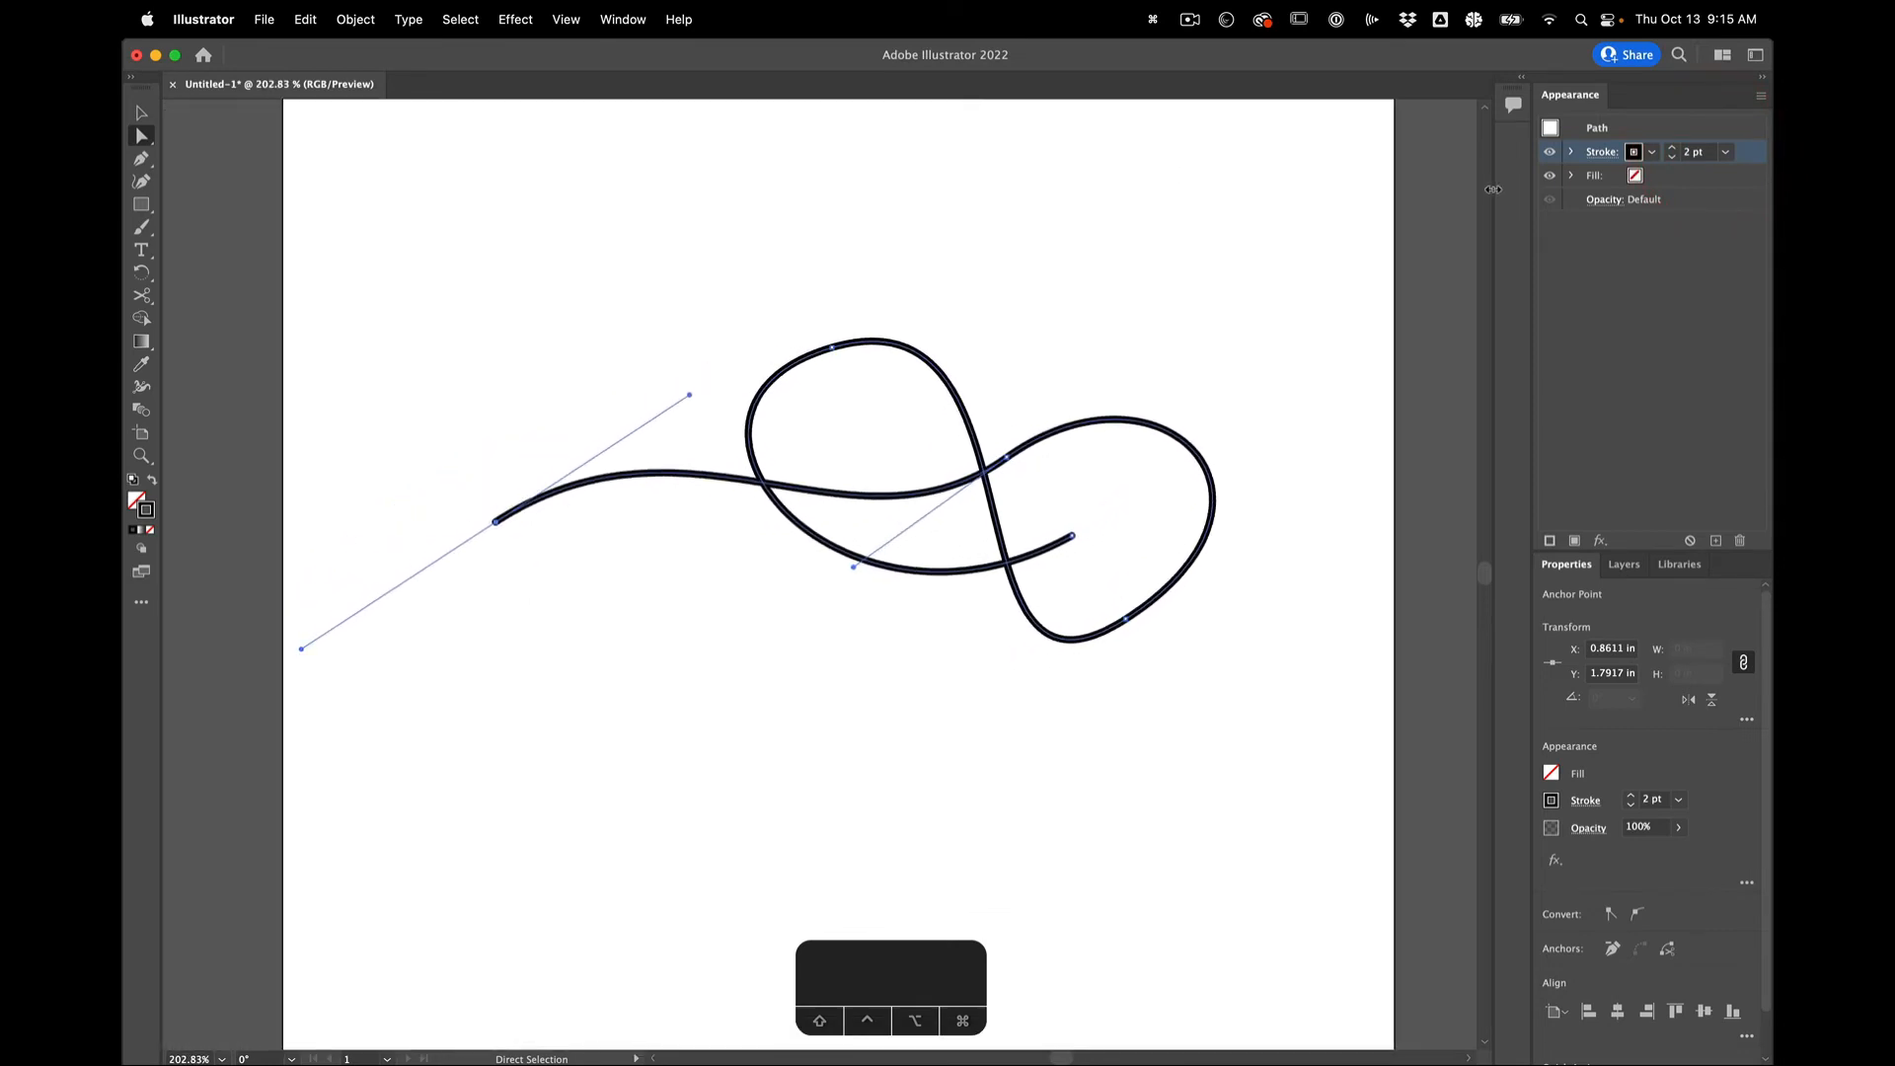
pyautogui.click(1723, 151)
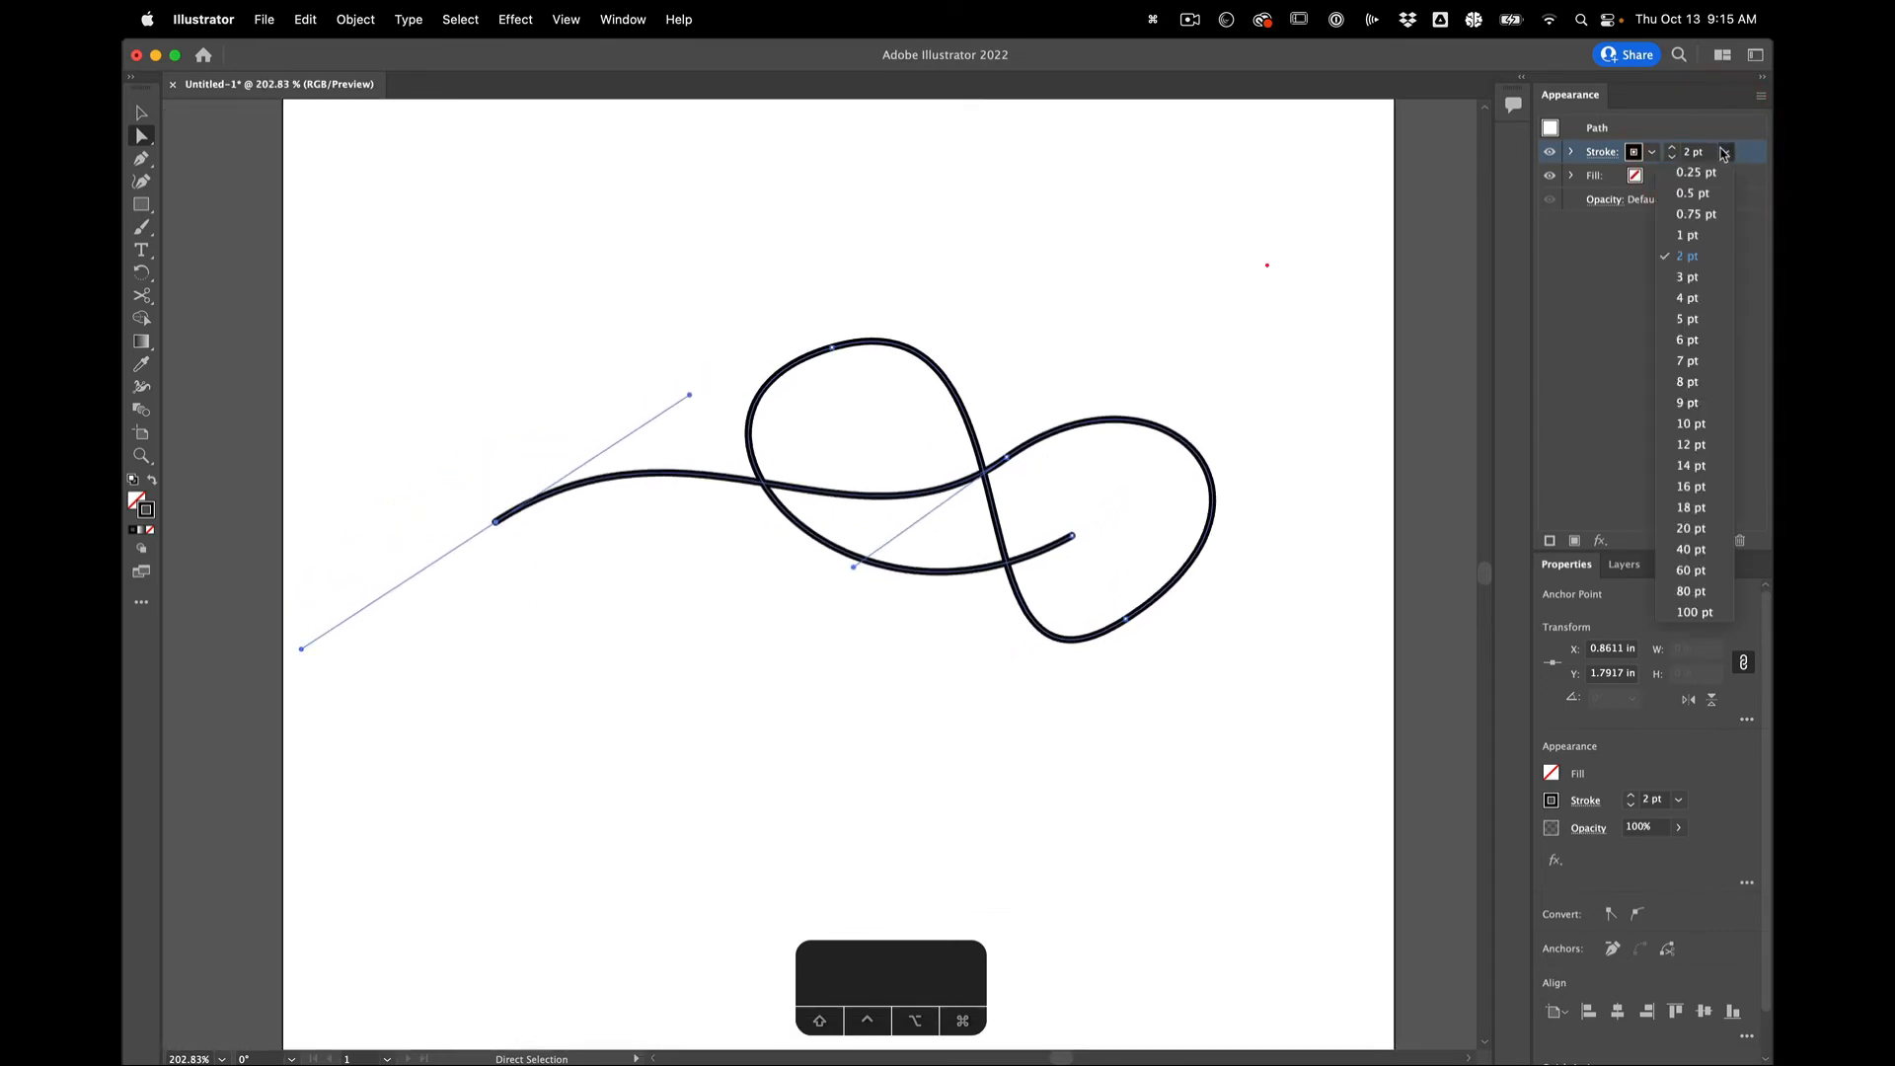
pyautogui.click(1675, 530)
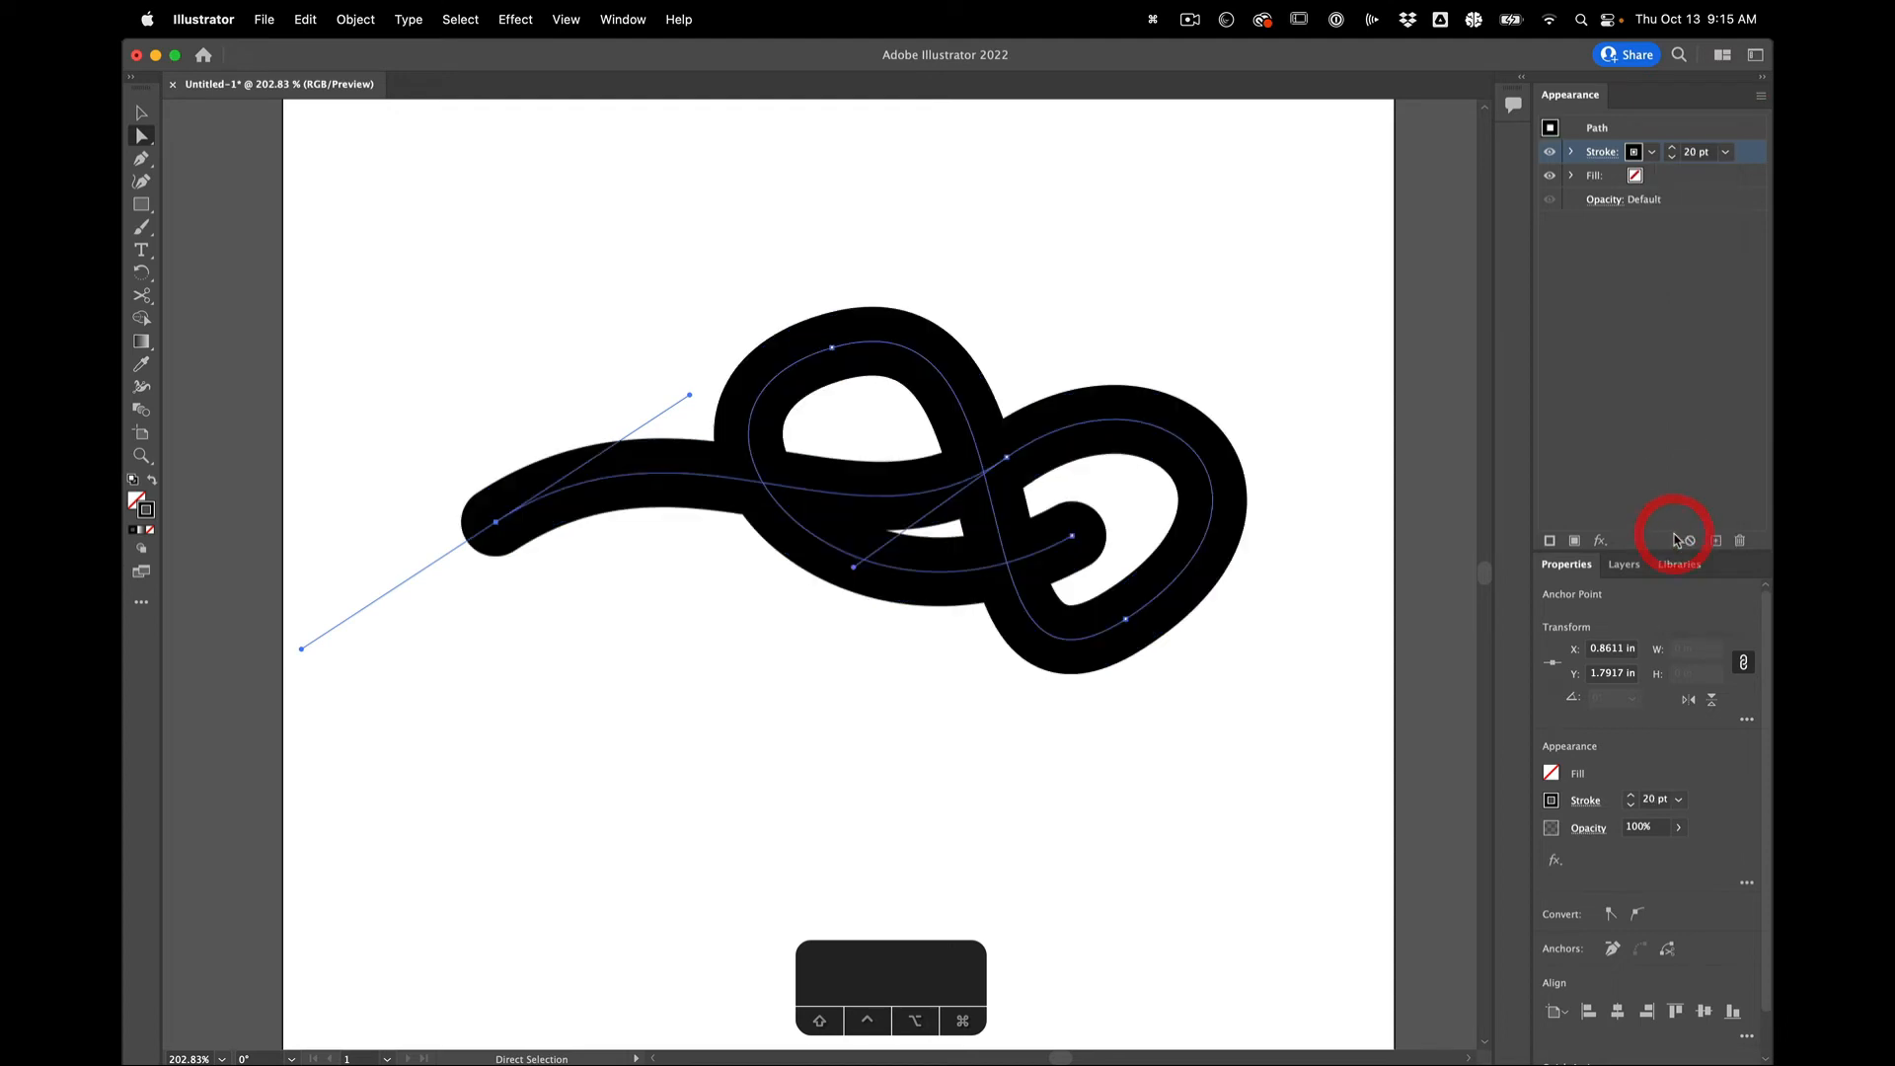
# Apply the triangular width profile to the stroke so it tapers from thick at the start to thin at the end.
pyautogui.click(1602, 153)
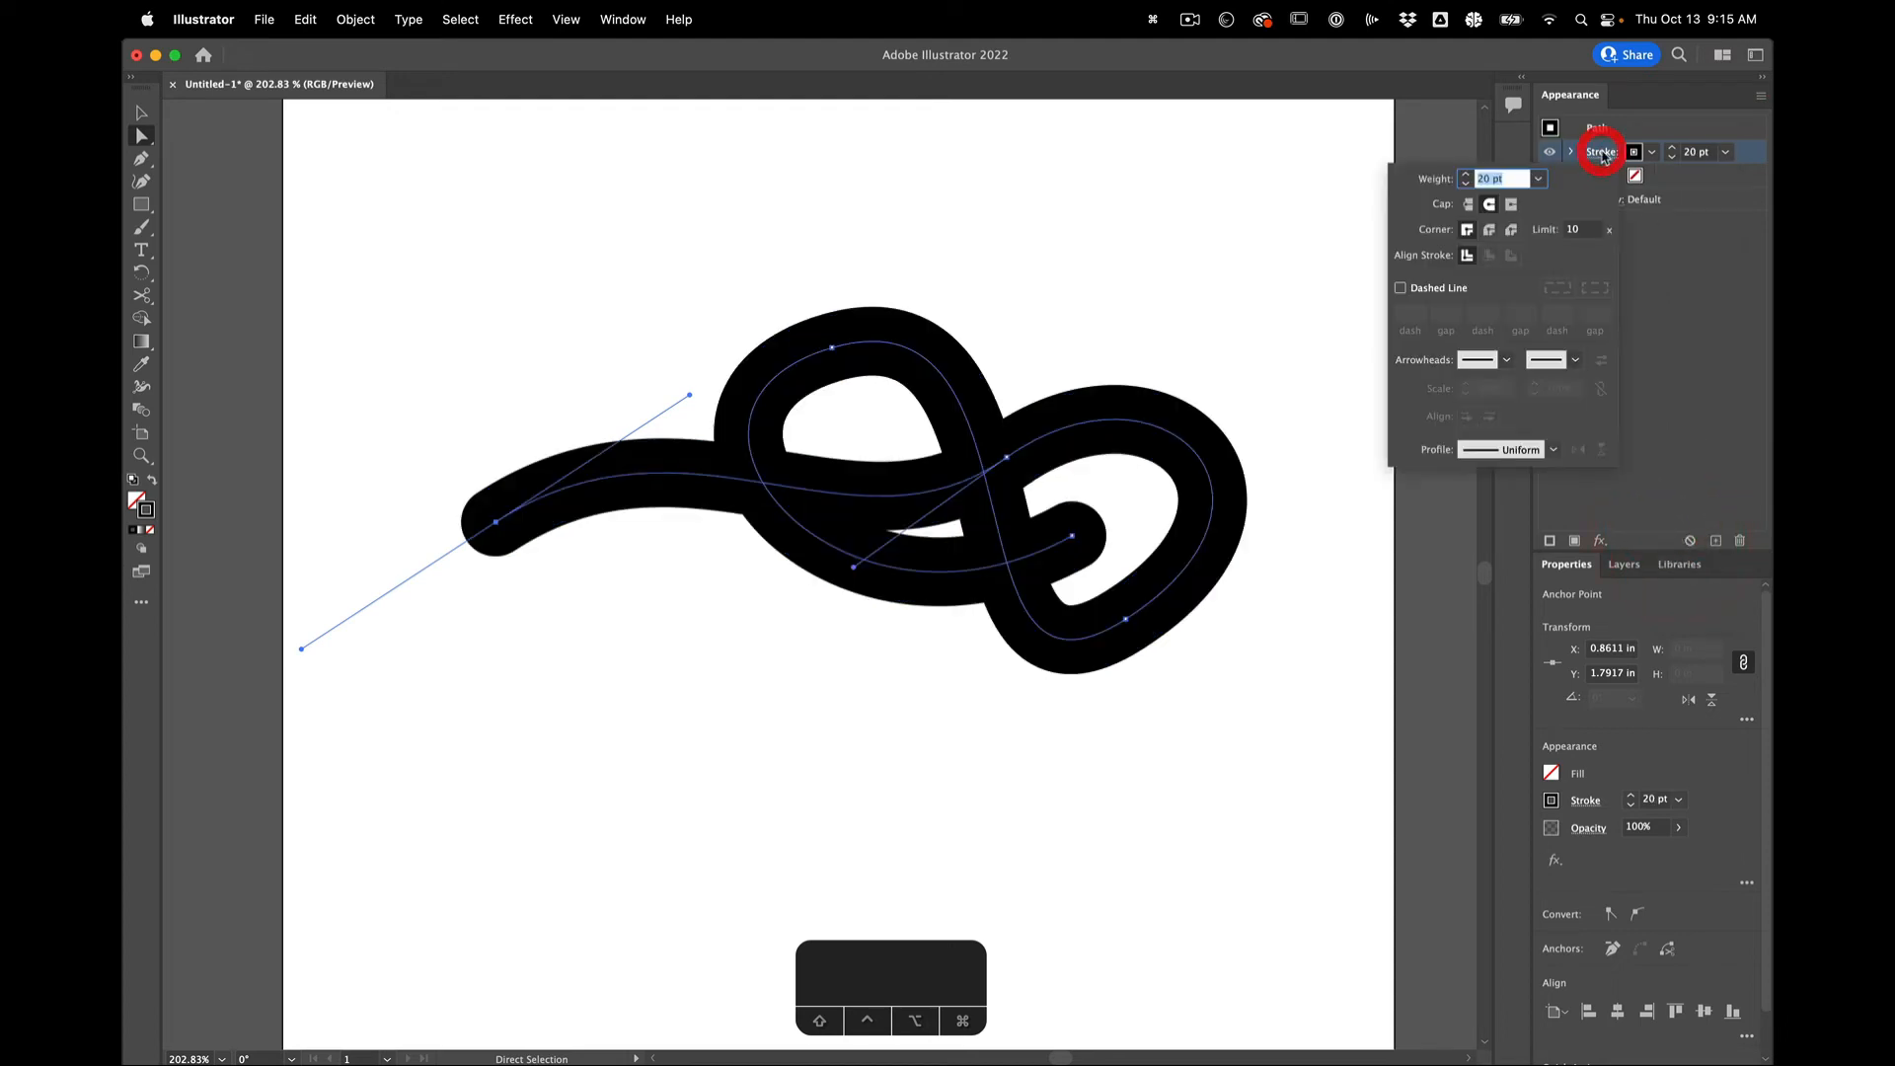
pyautogui.click(1550, 451)
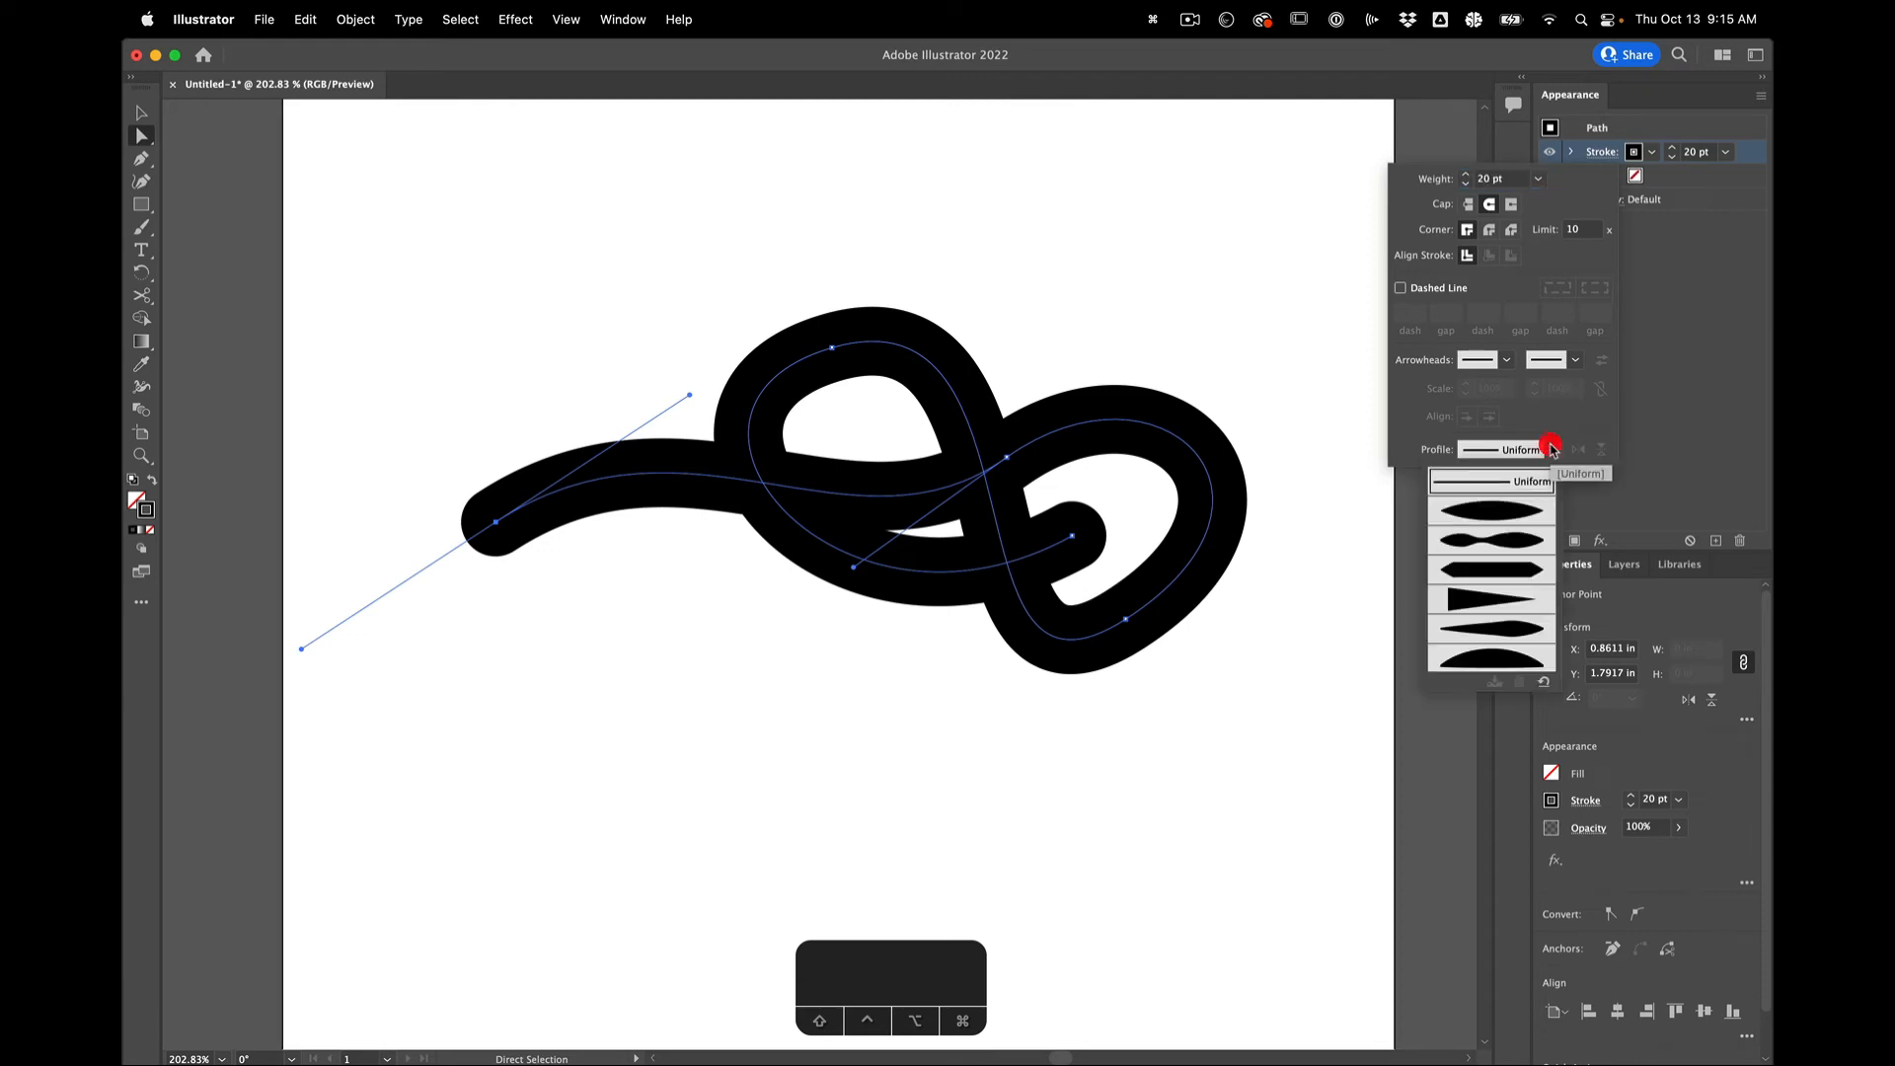
pyautogui.click(1516, 606)
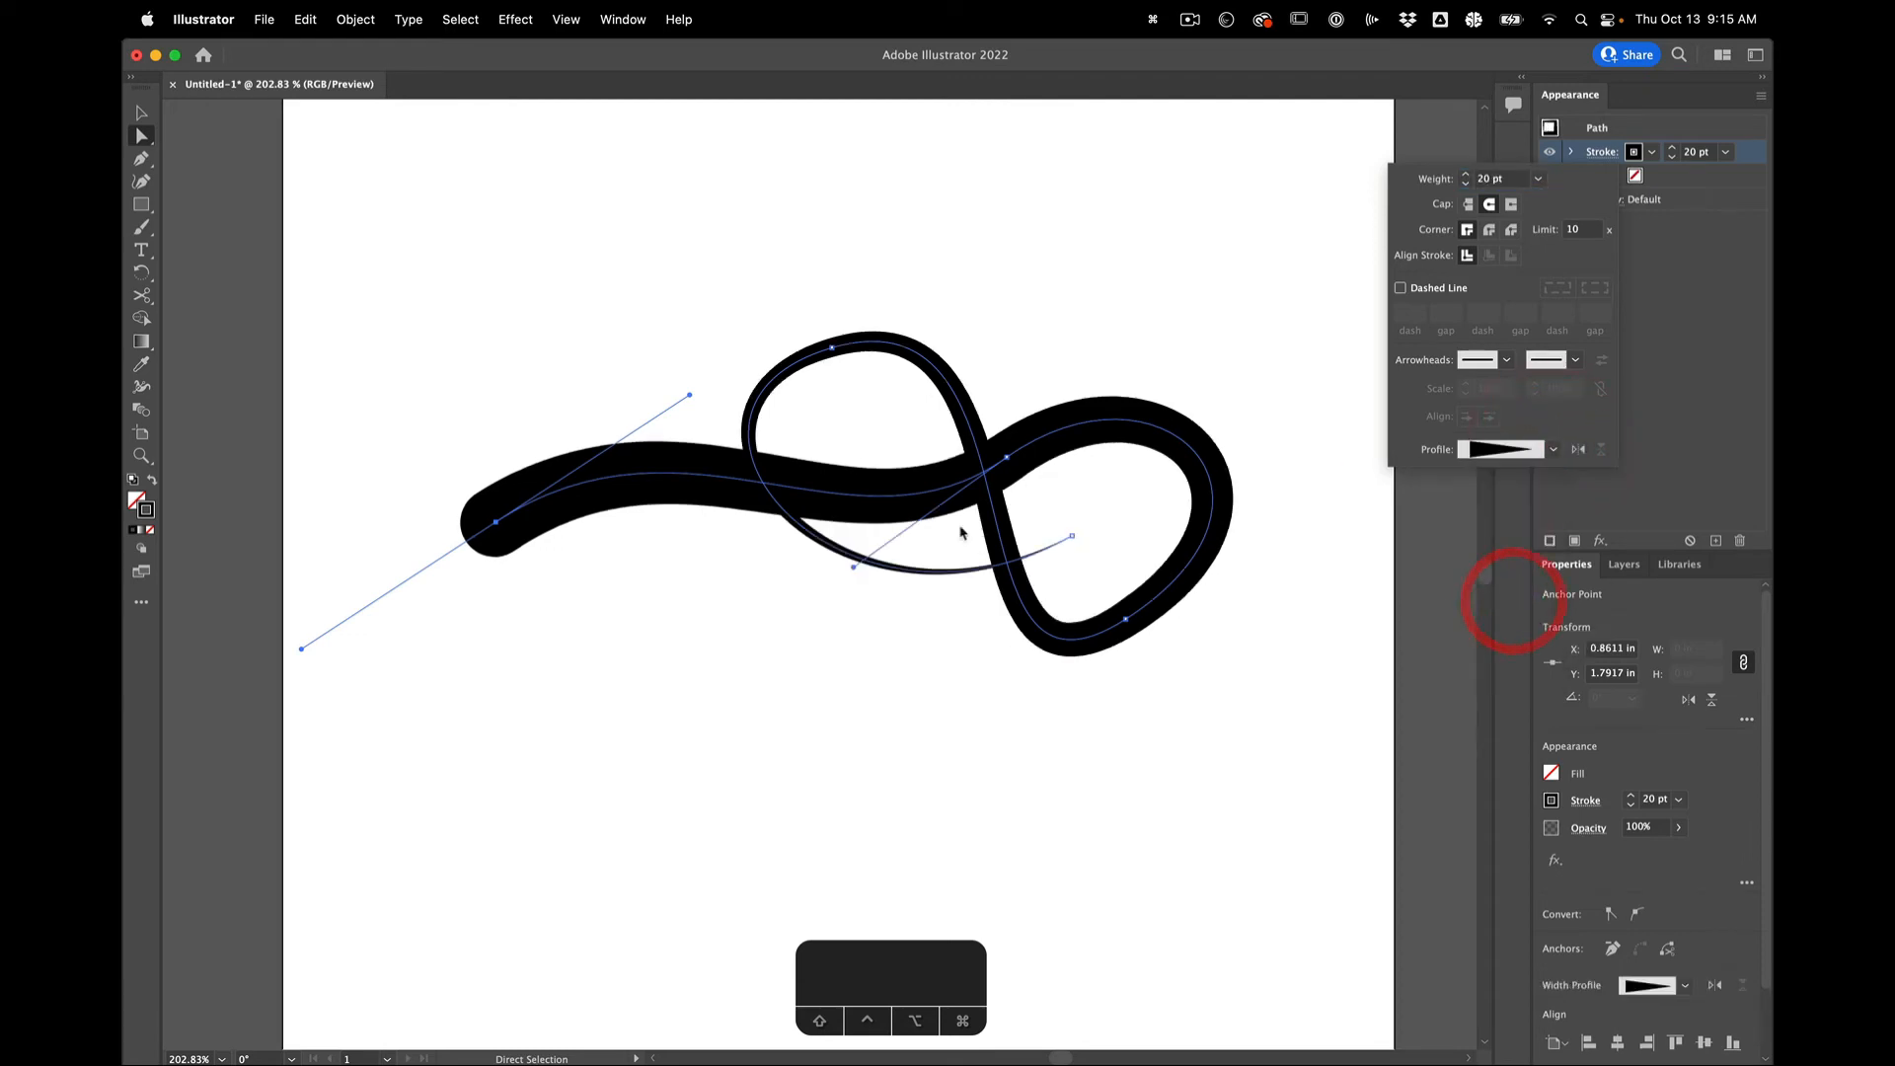
pyautogui.click(624, 562)
# Untangle the path into an open S-like curve by moving its start, end and middle anchors and shortening the middle anchor's handle.
pyautogui.press('a')
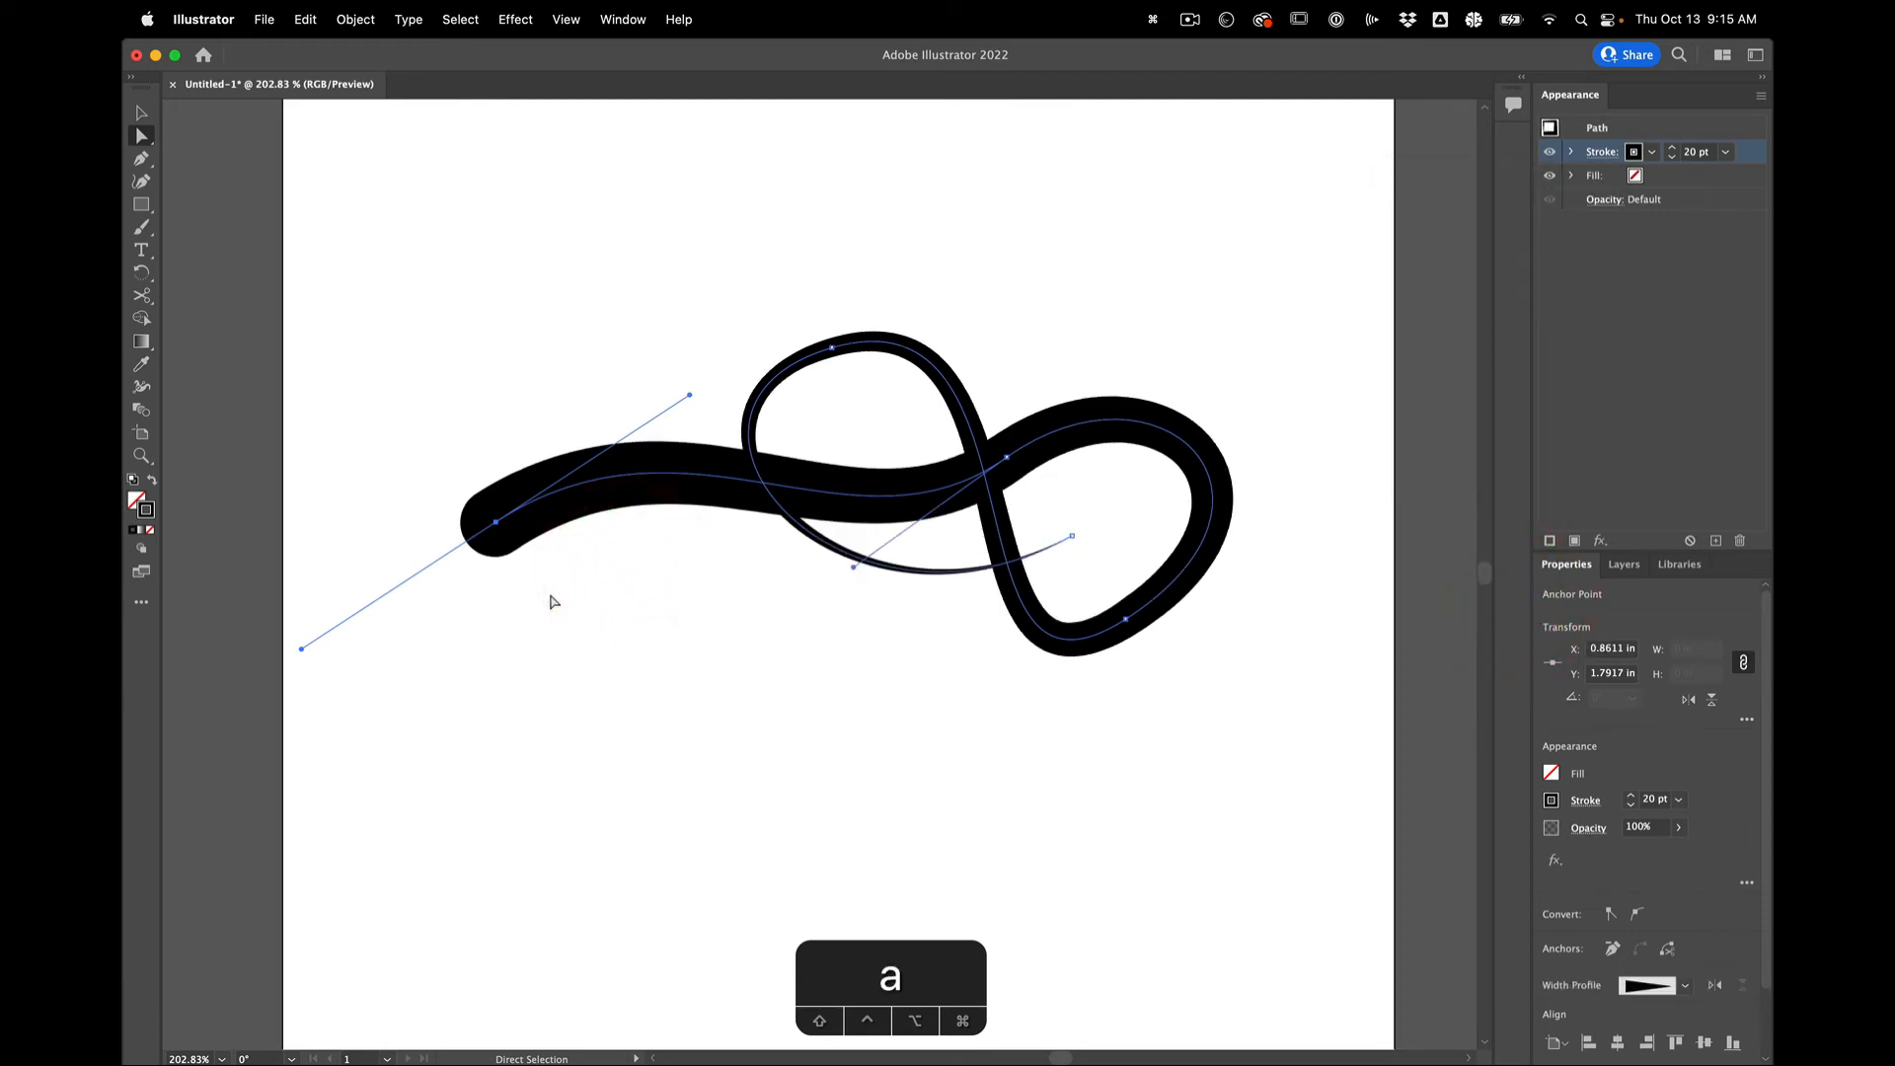
pyautogui.click(550, 595)
pyautogui.moveTo(498, 528); pyautogui.dragTo(496, 308)
pyautogui.moveTo(1073, 541); pyautogui.dragTo(805, 637)
pyautogui.moveTo(832, 347); pyautogui.dragTo(609, 446)
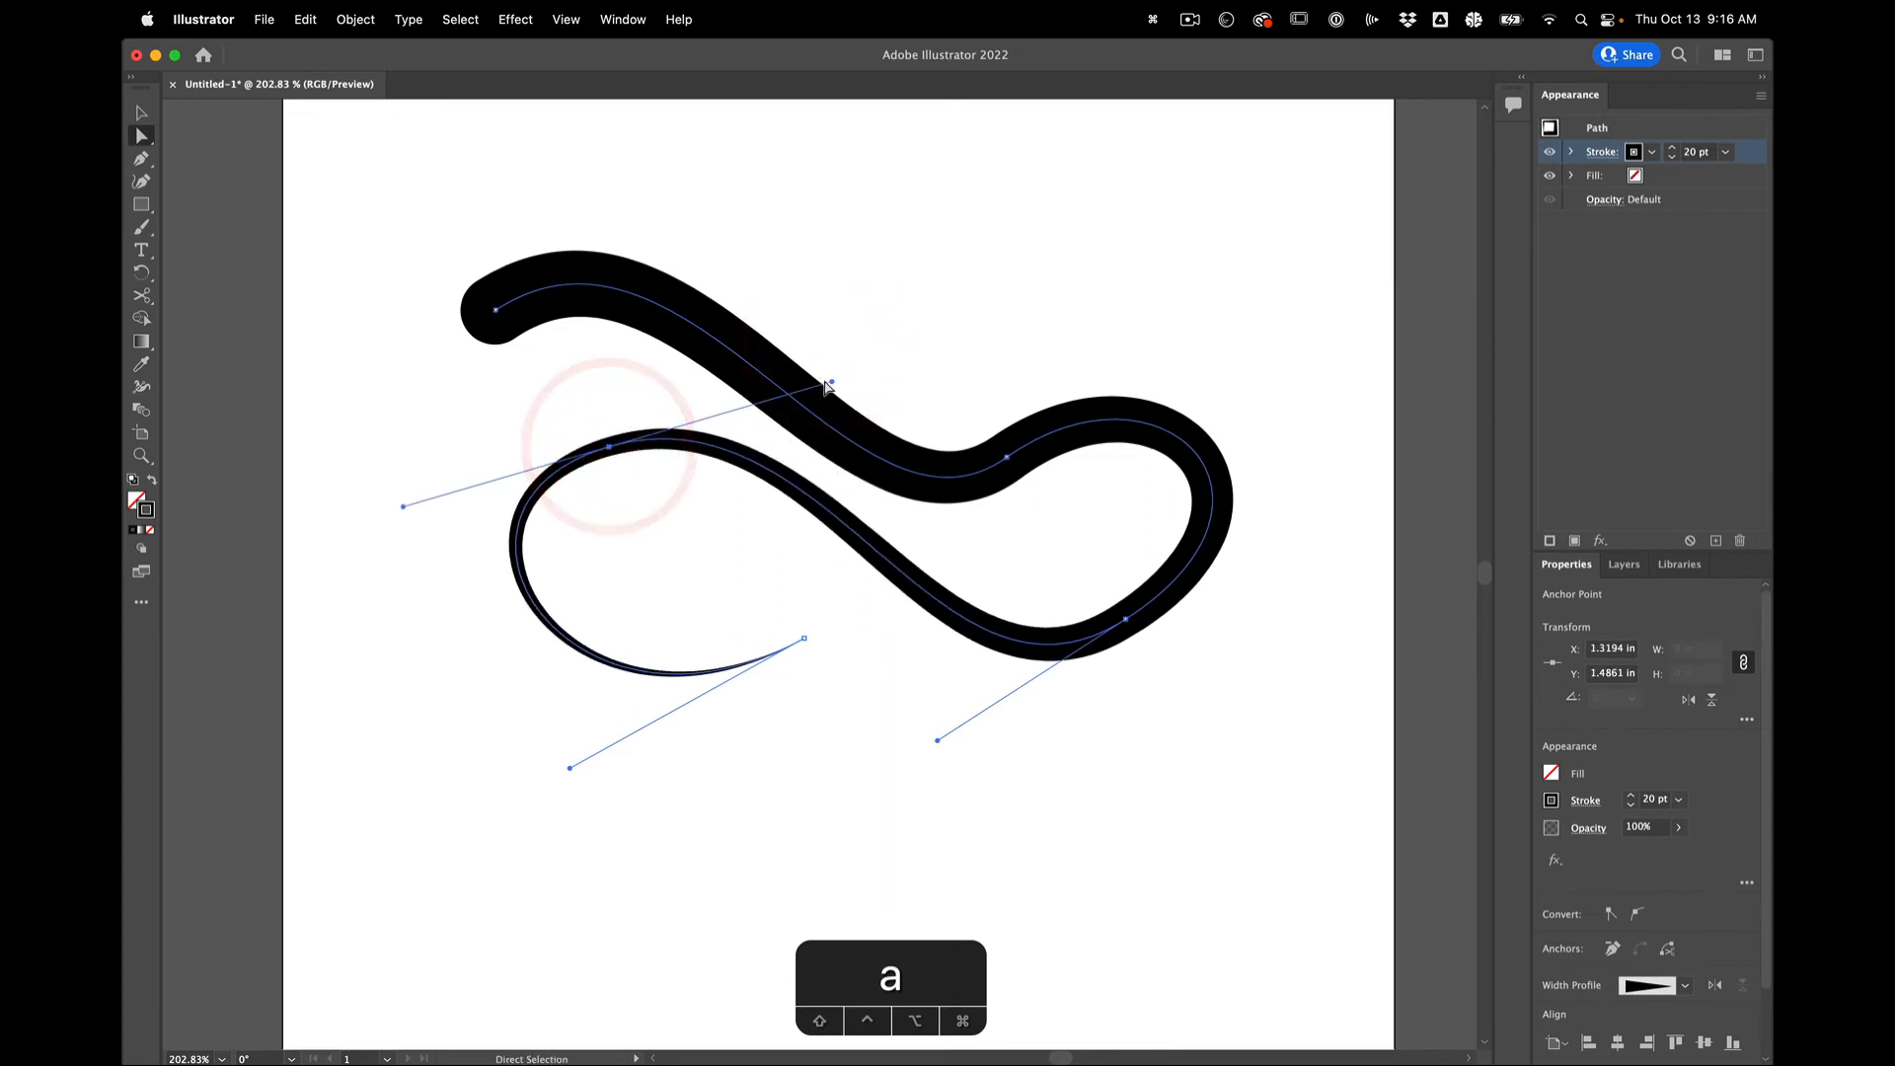
pyautogui.moveTo(832, 381); pyautogui.dragTo(756, 399)
# Change the stroke's width profile to the lens shape that tapers at both ends.
pyautogui.click(1600, 154)
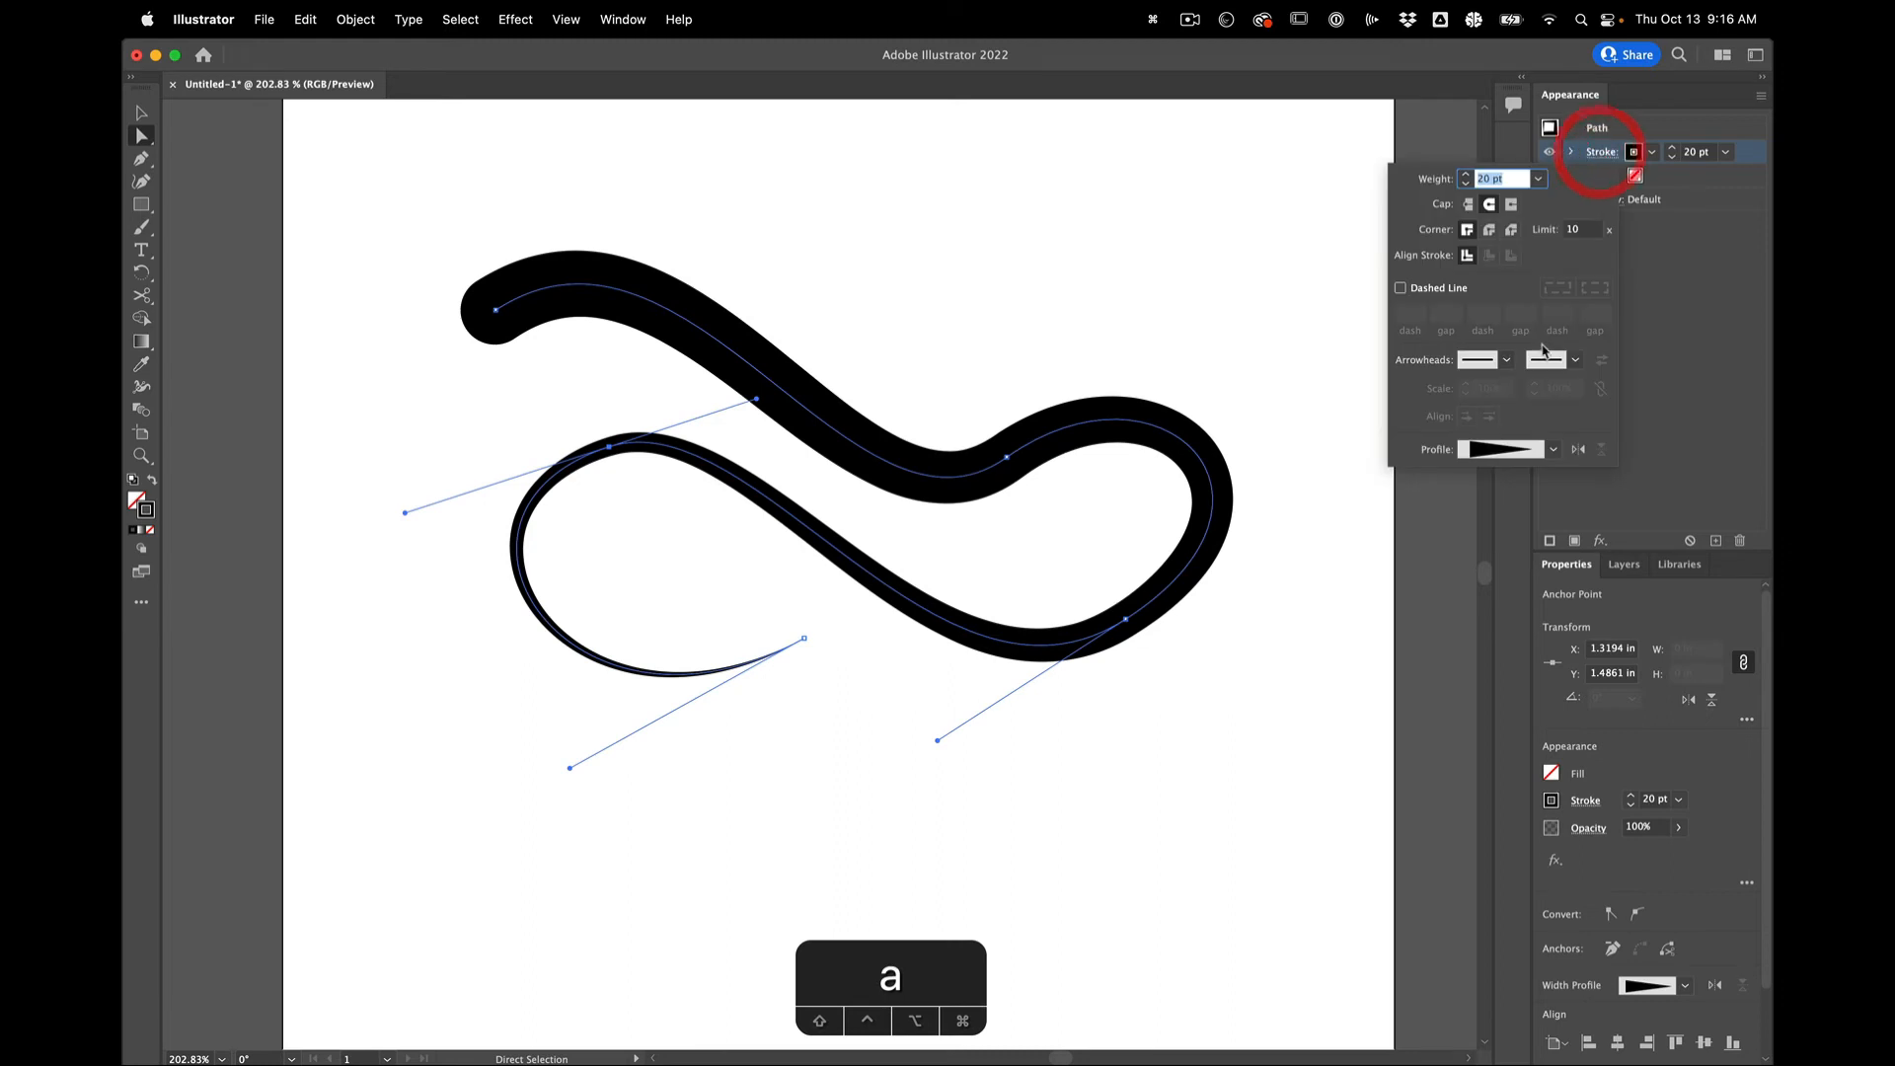
pyautogui.click(1555, 450)
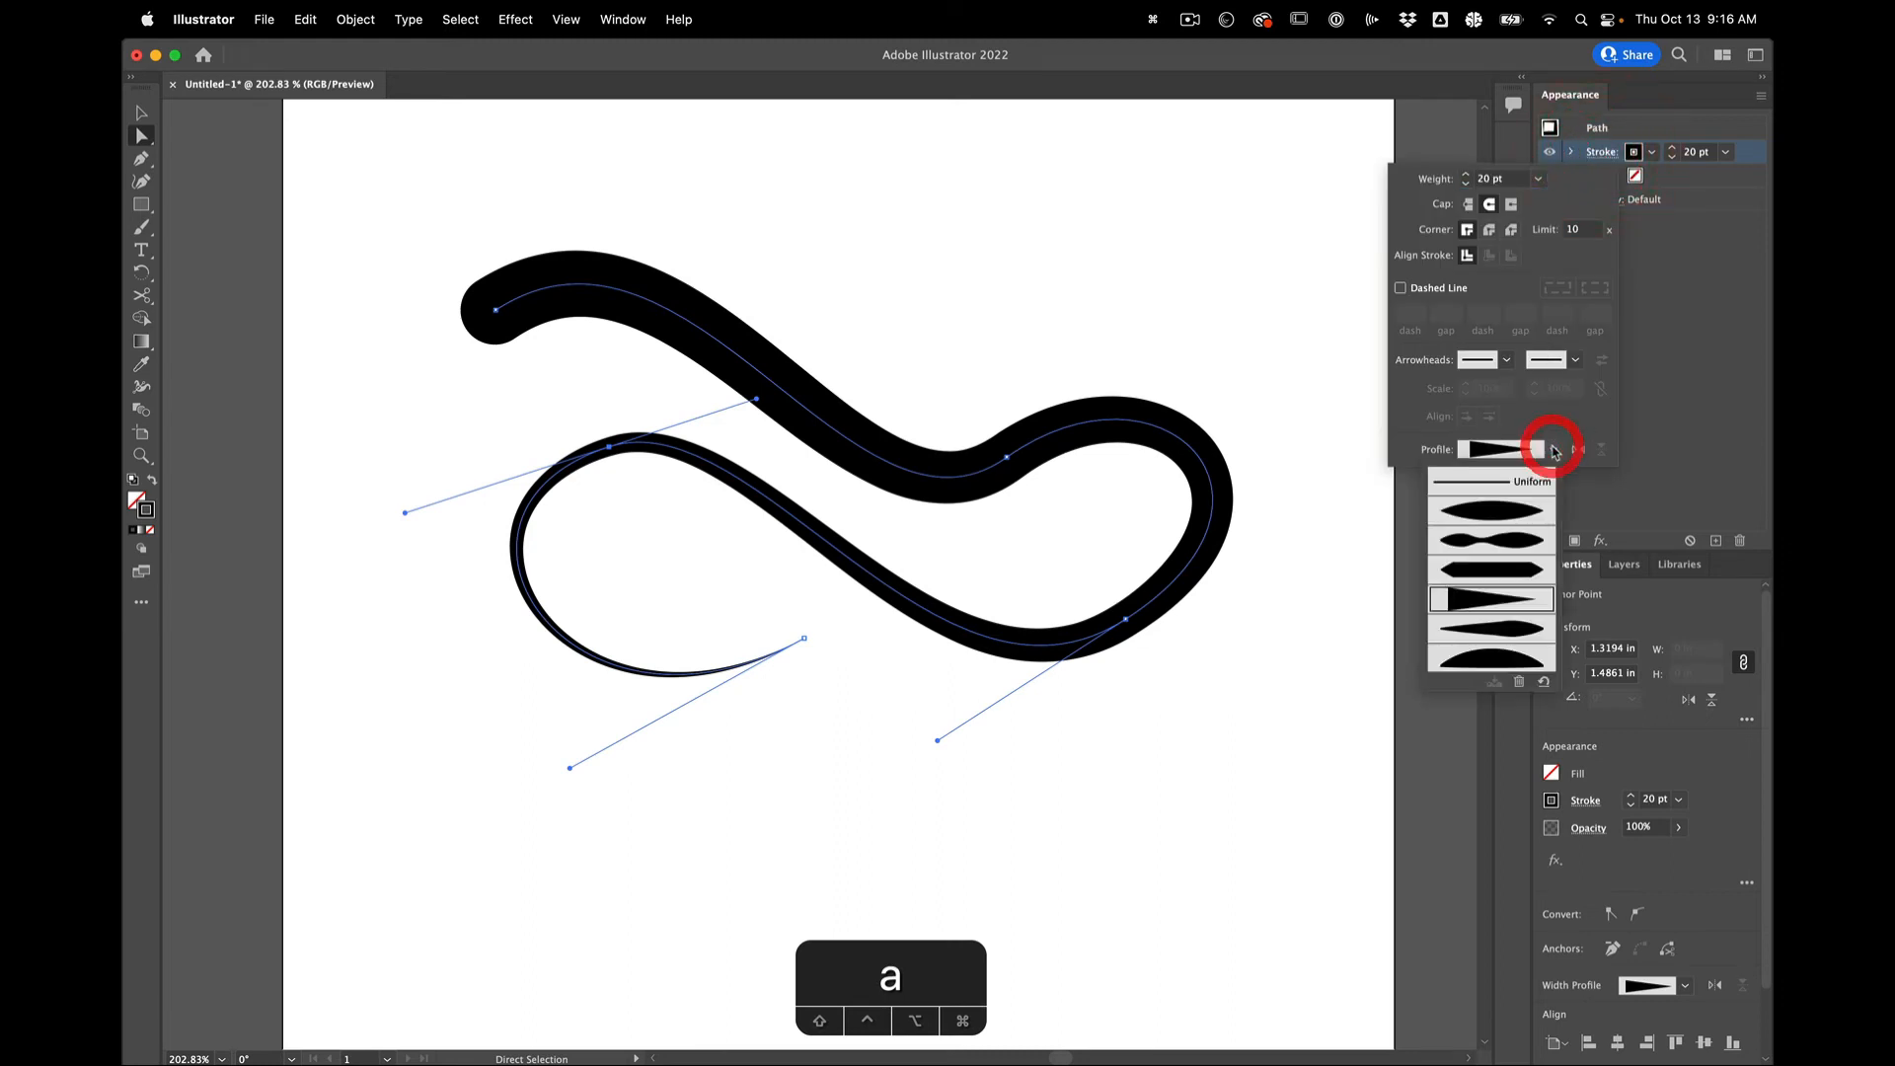
pyautogui.click(1503, 515)
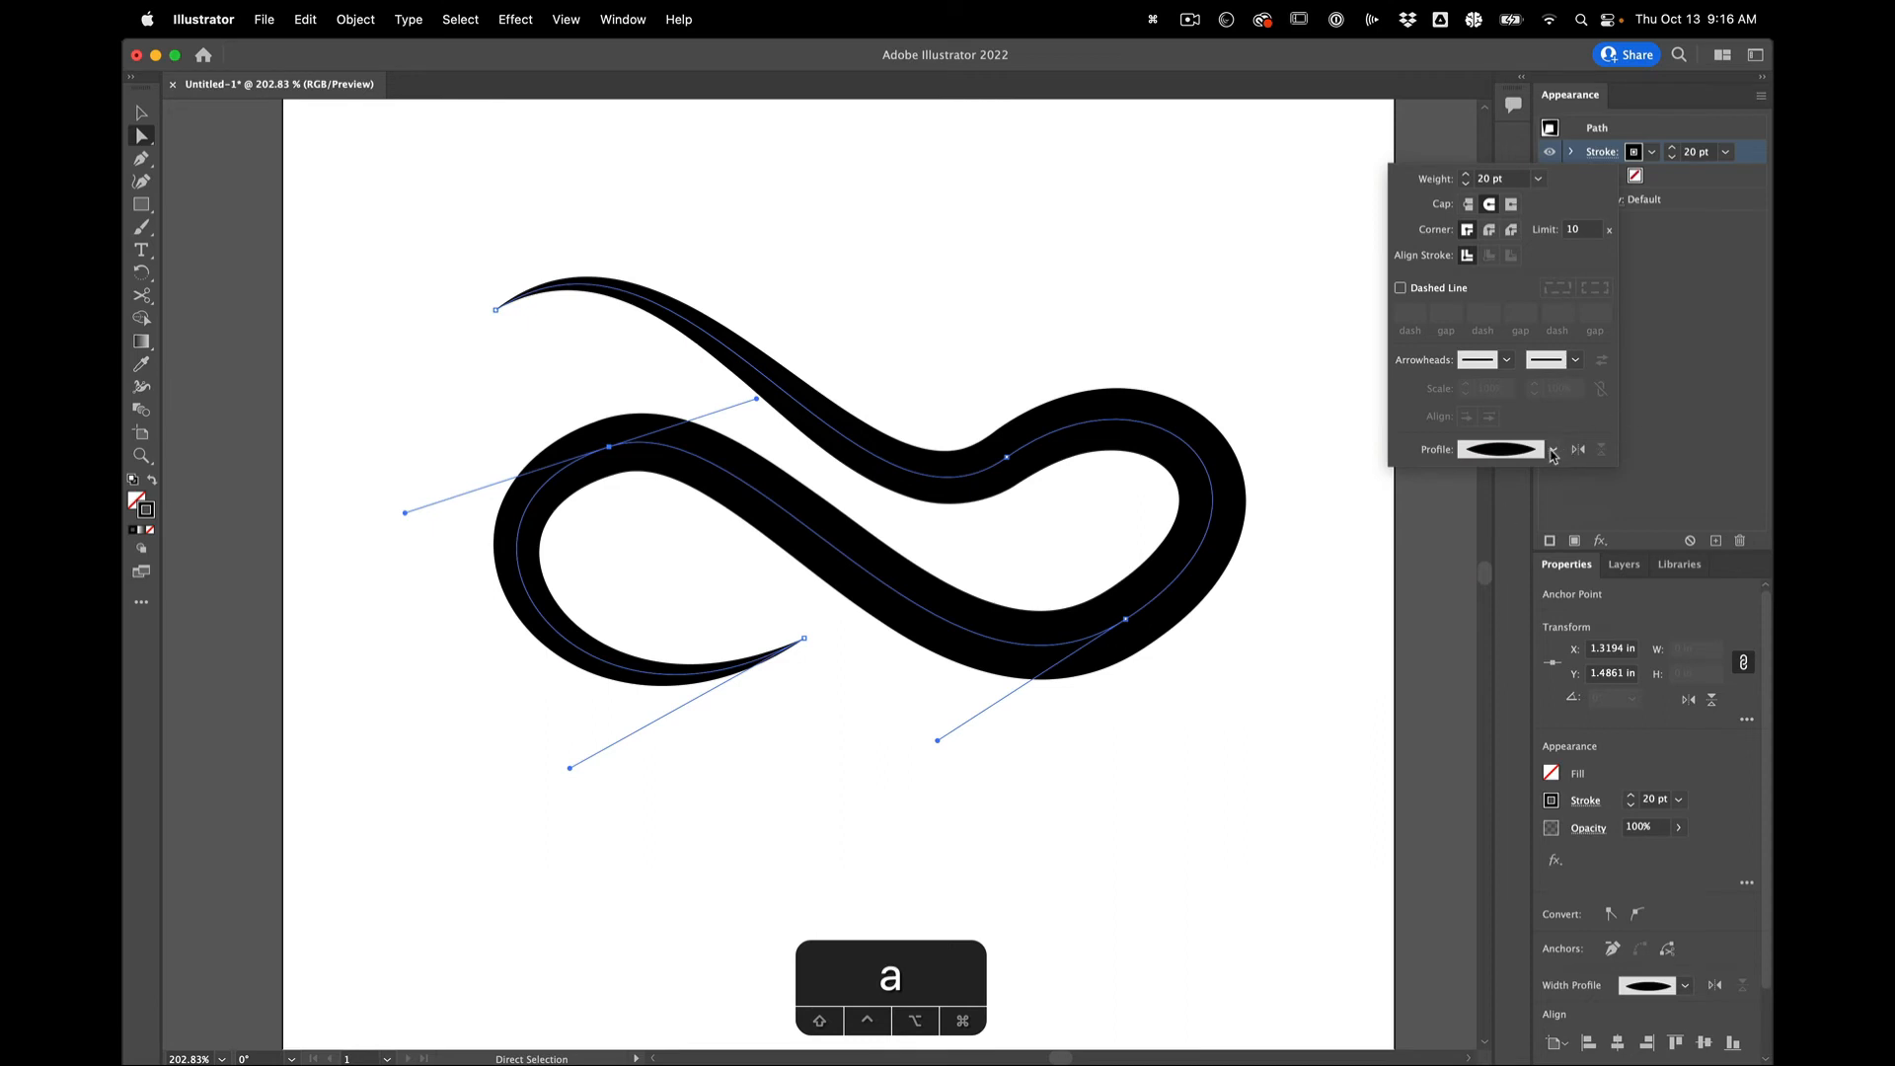
# Return the stroke's width profile to Uniform and set its weight to 1 pt.
pyautogui.click(1553, 451)
pyautogui.click(1501, 476)
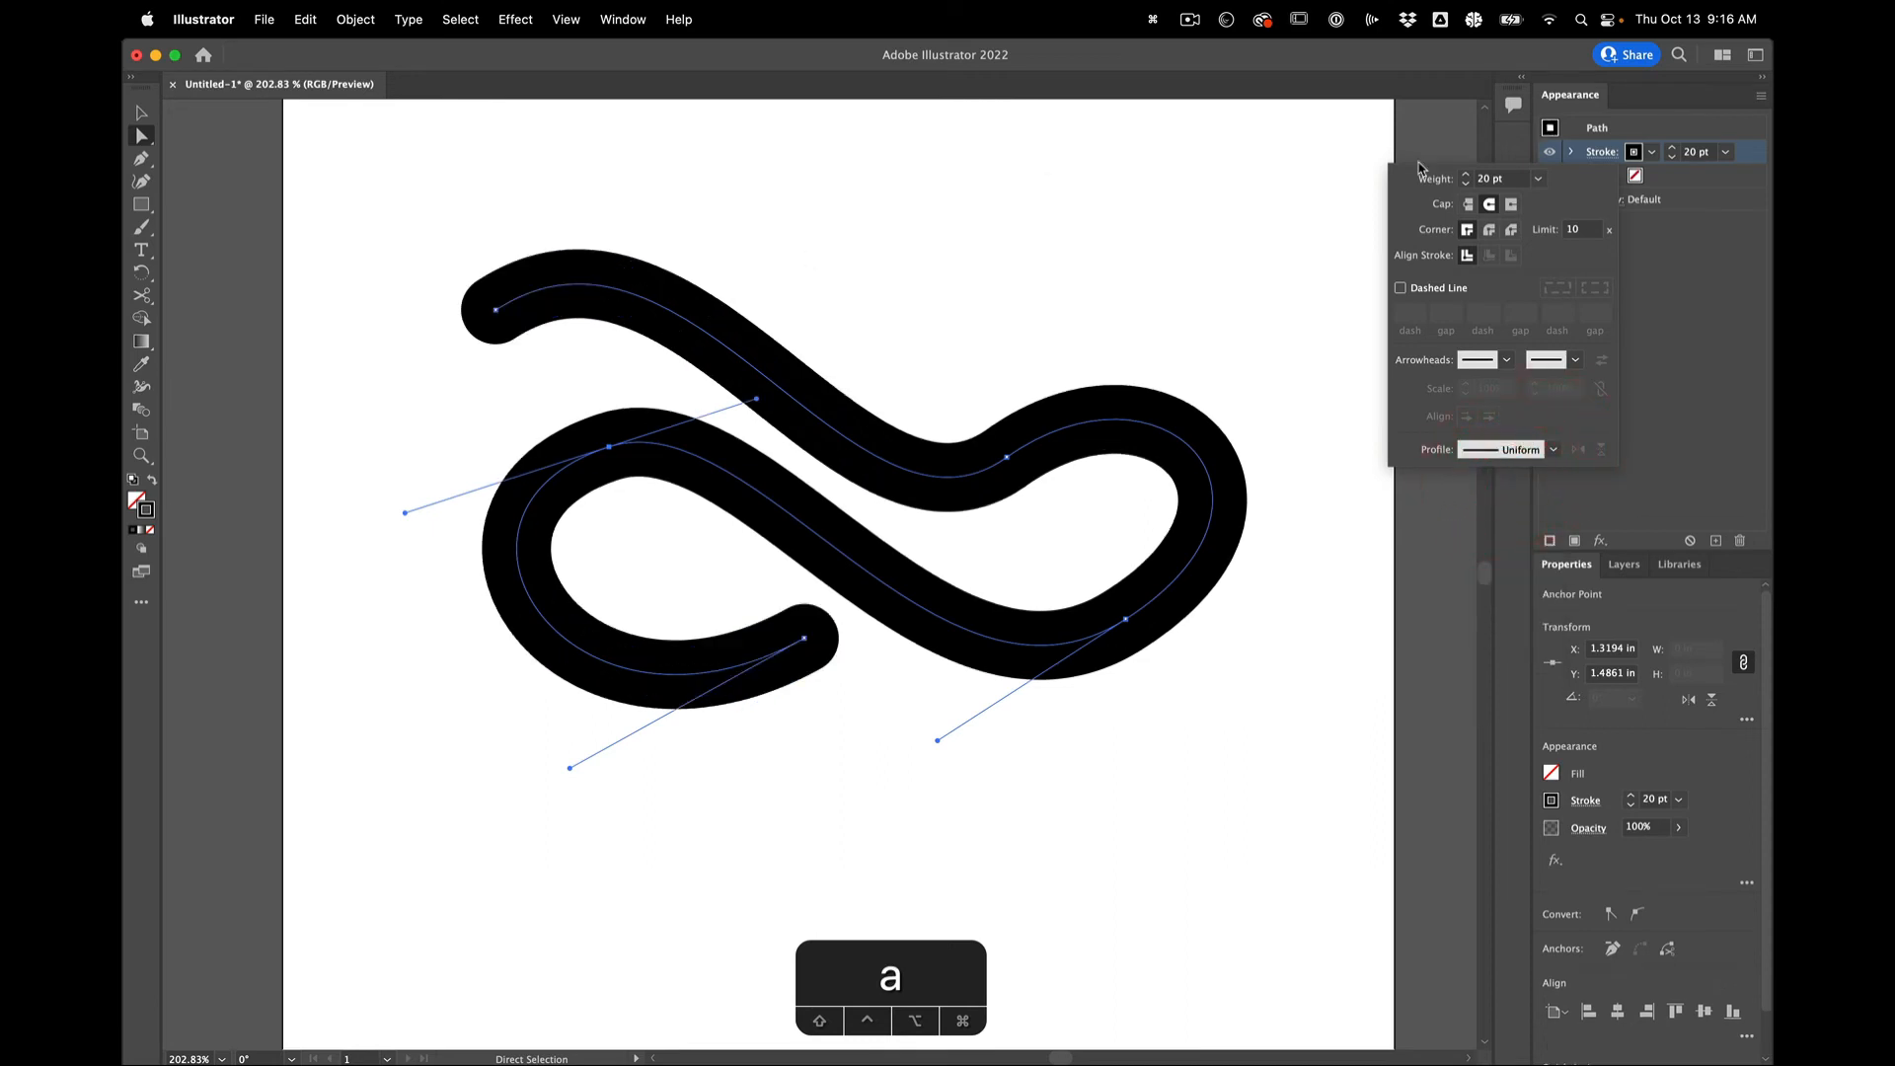
pyautogui.click(1538, 181)
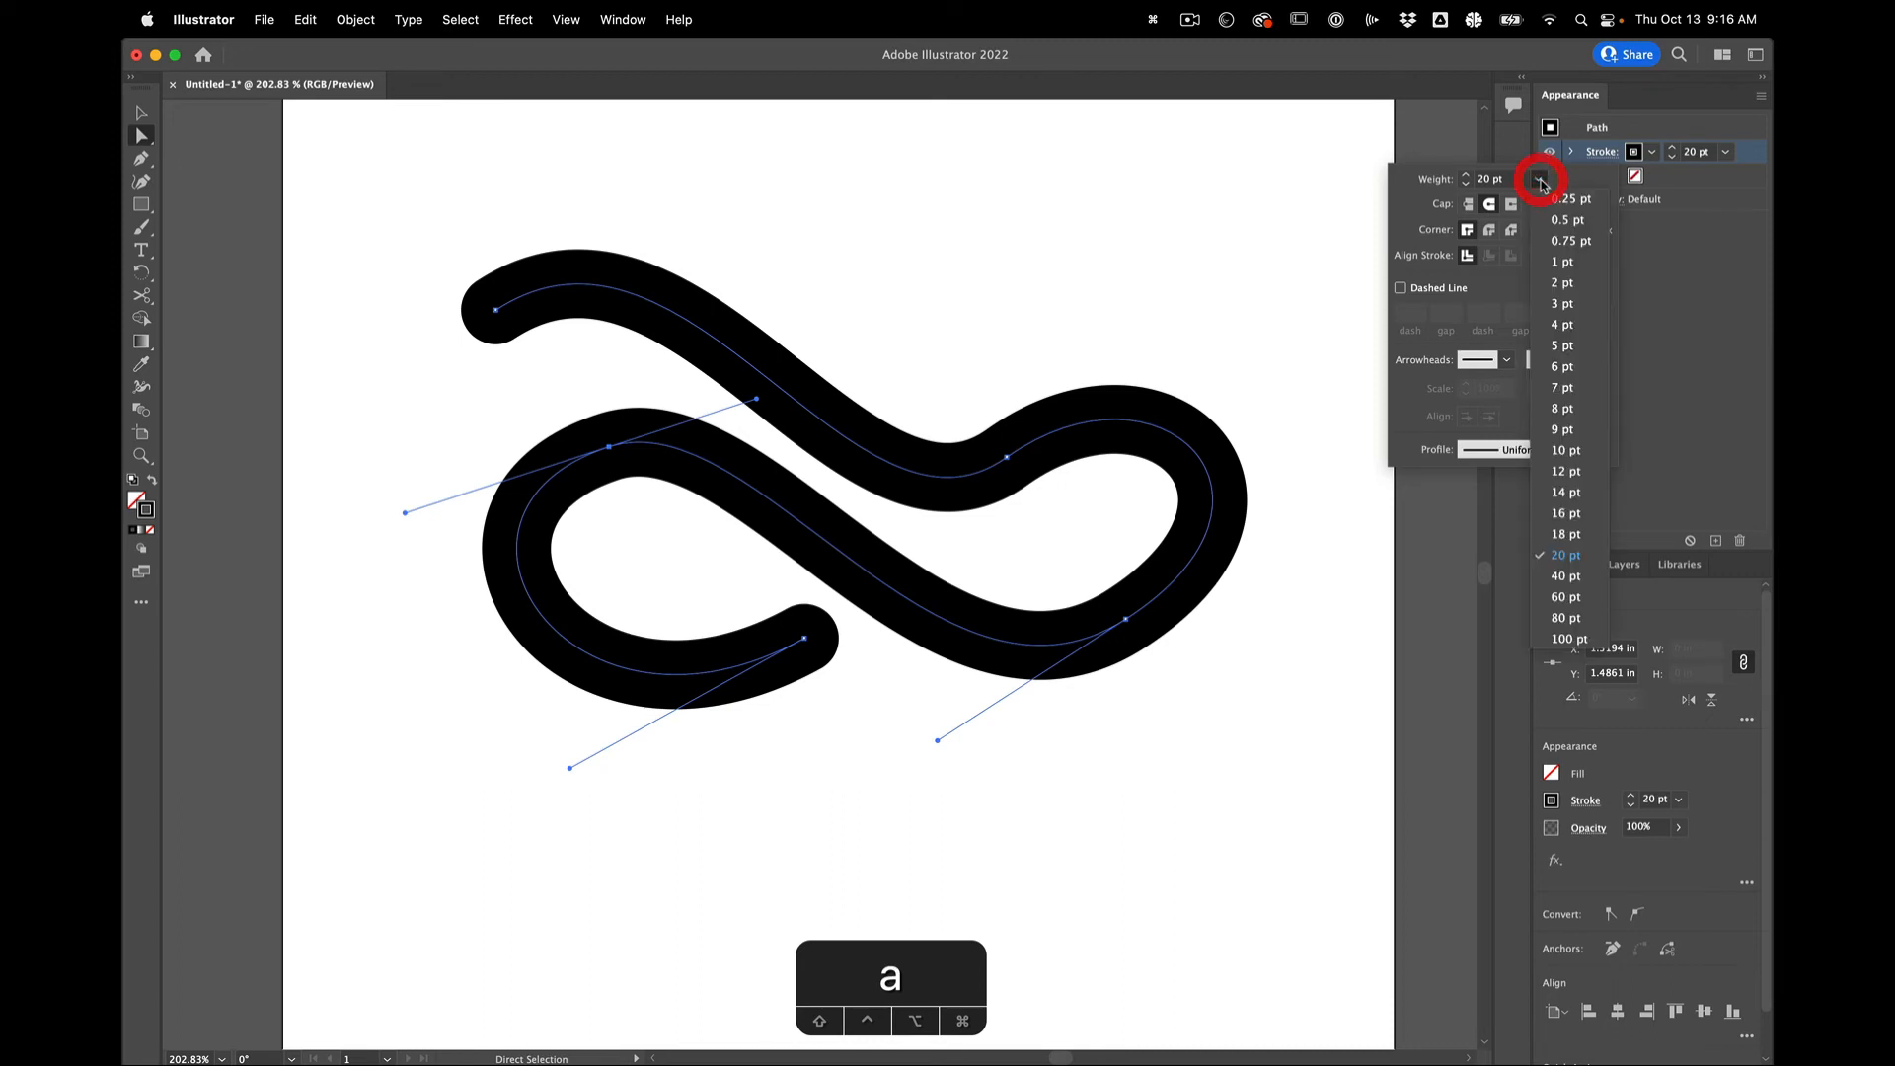
pyautogui.click(1563, 263)
pyautogui.click(883, 288)
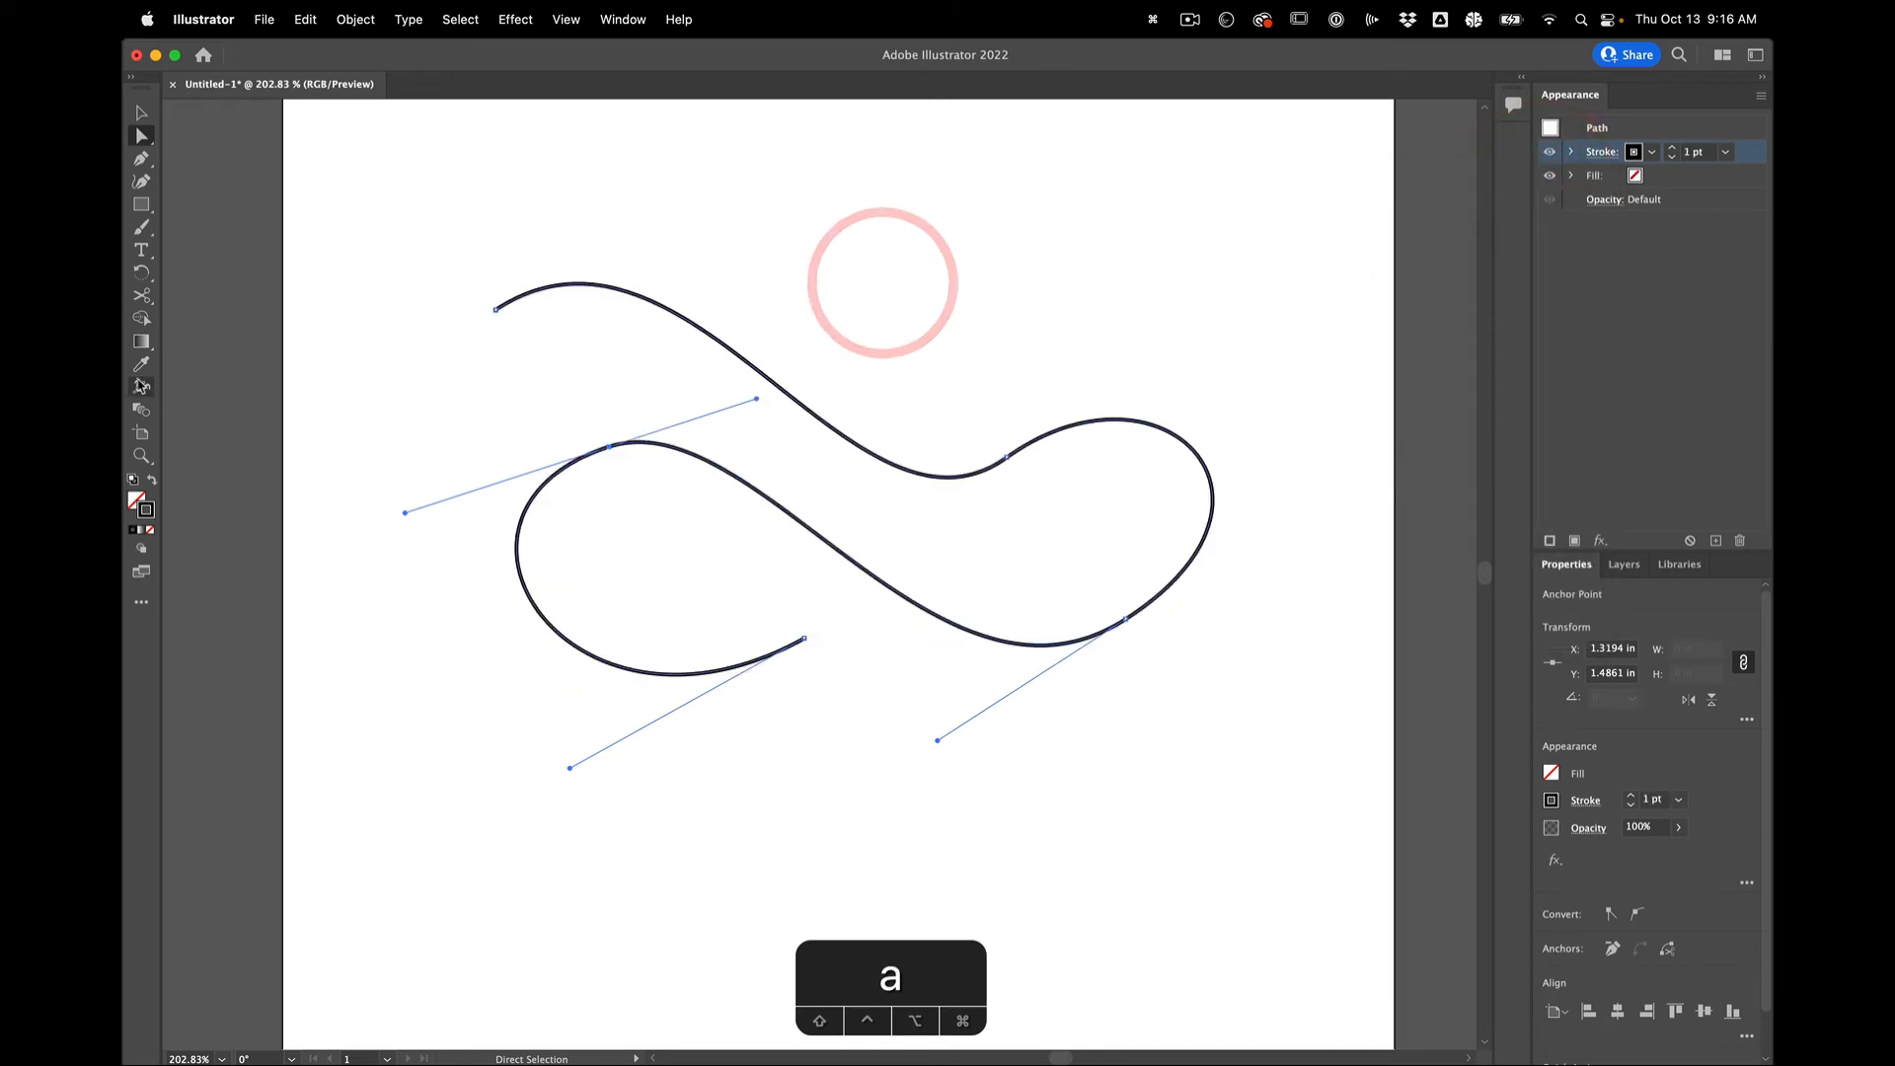
# Use the Width tool to flare both ends of the path, the start about 0.35 in wide, and pinch the stroke thin just beyond each end.
pyautogui.click(141, 387)
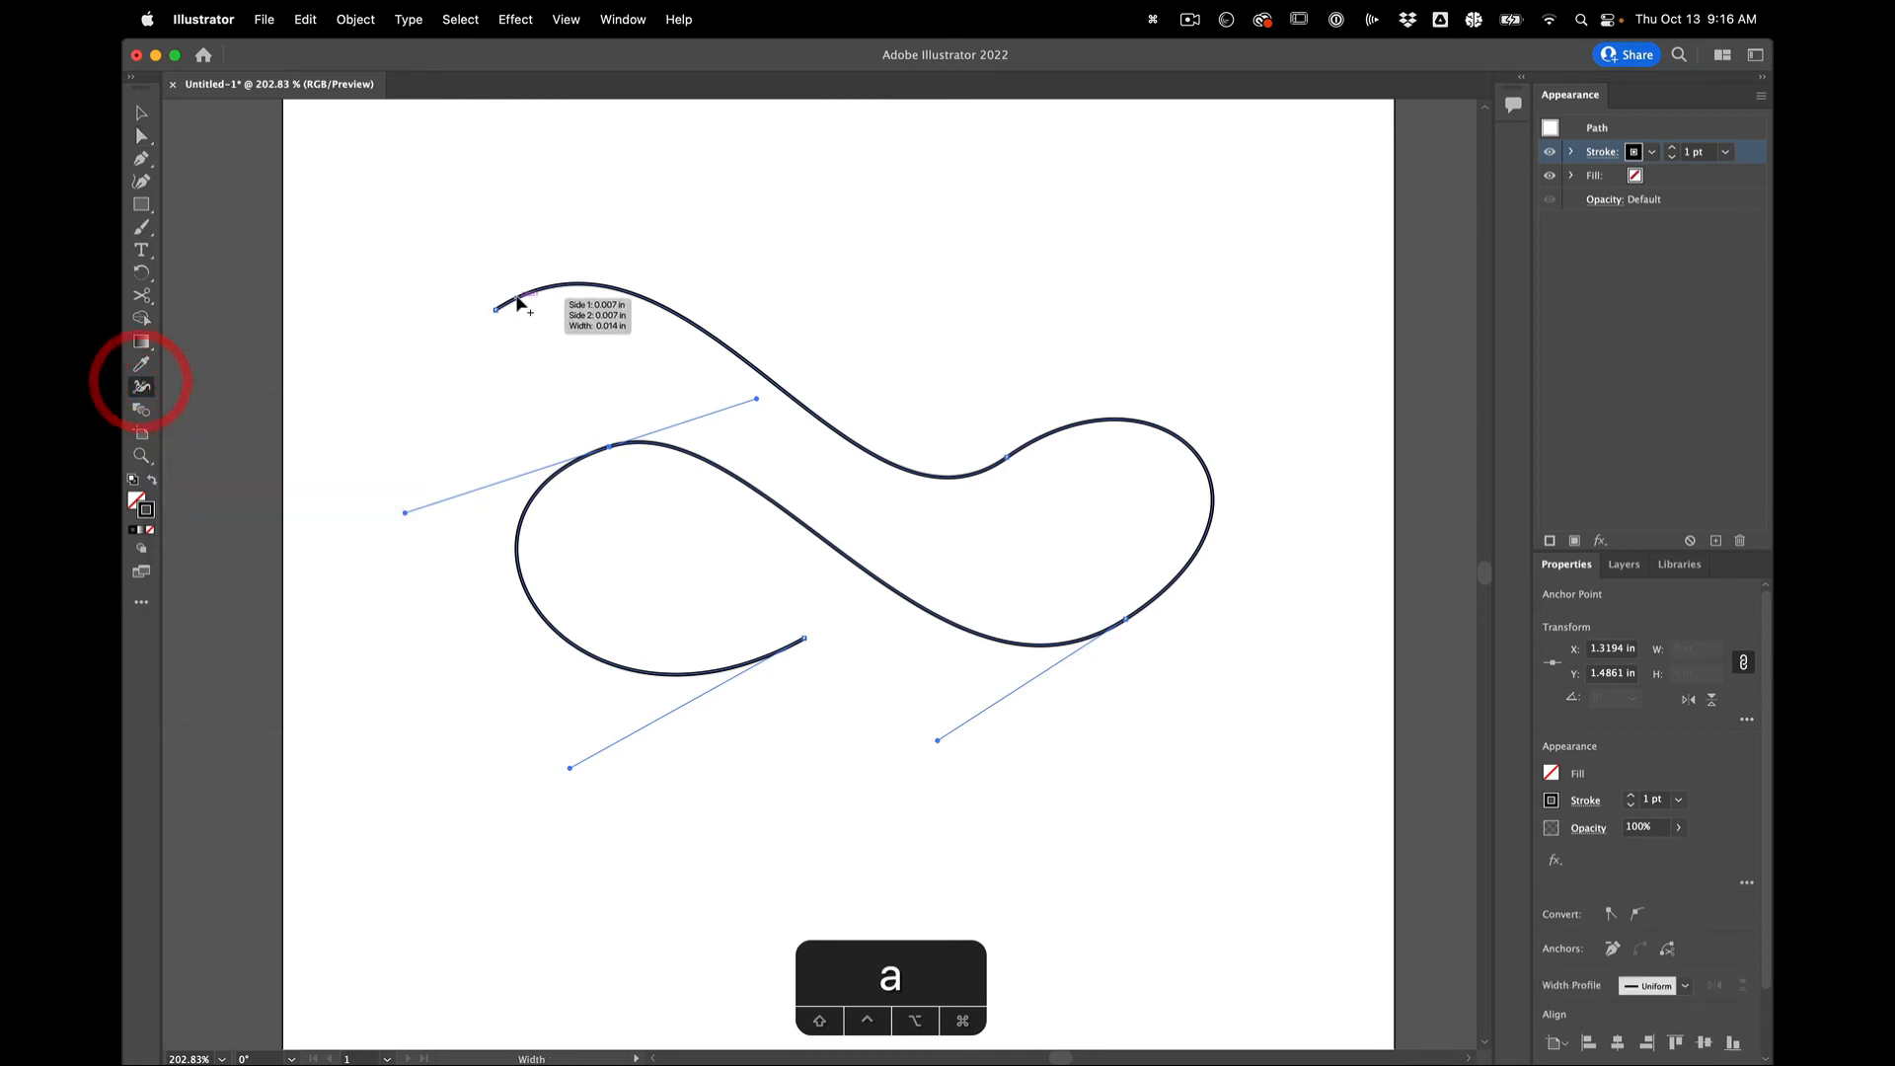
pyautogui.moveTo(496, 310)
pyautogui.mouseDown()
pyautogui.moveTo(540, 358)
pyautogui.moveTo(514, 347)
pyautogui.mouseUp()
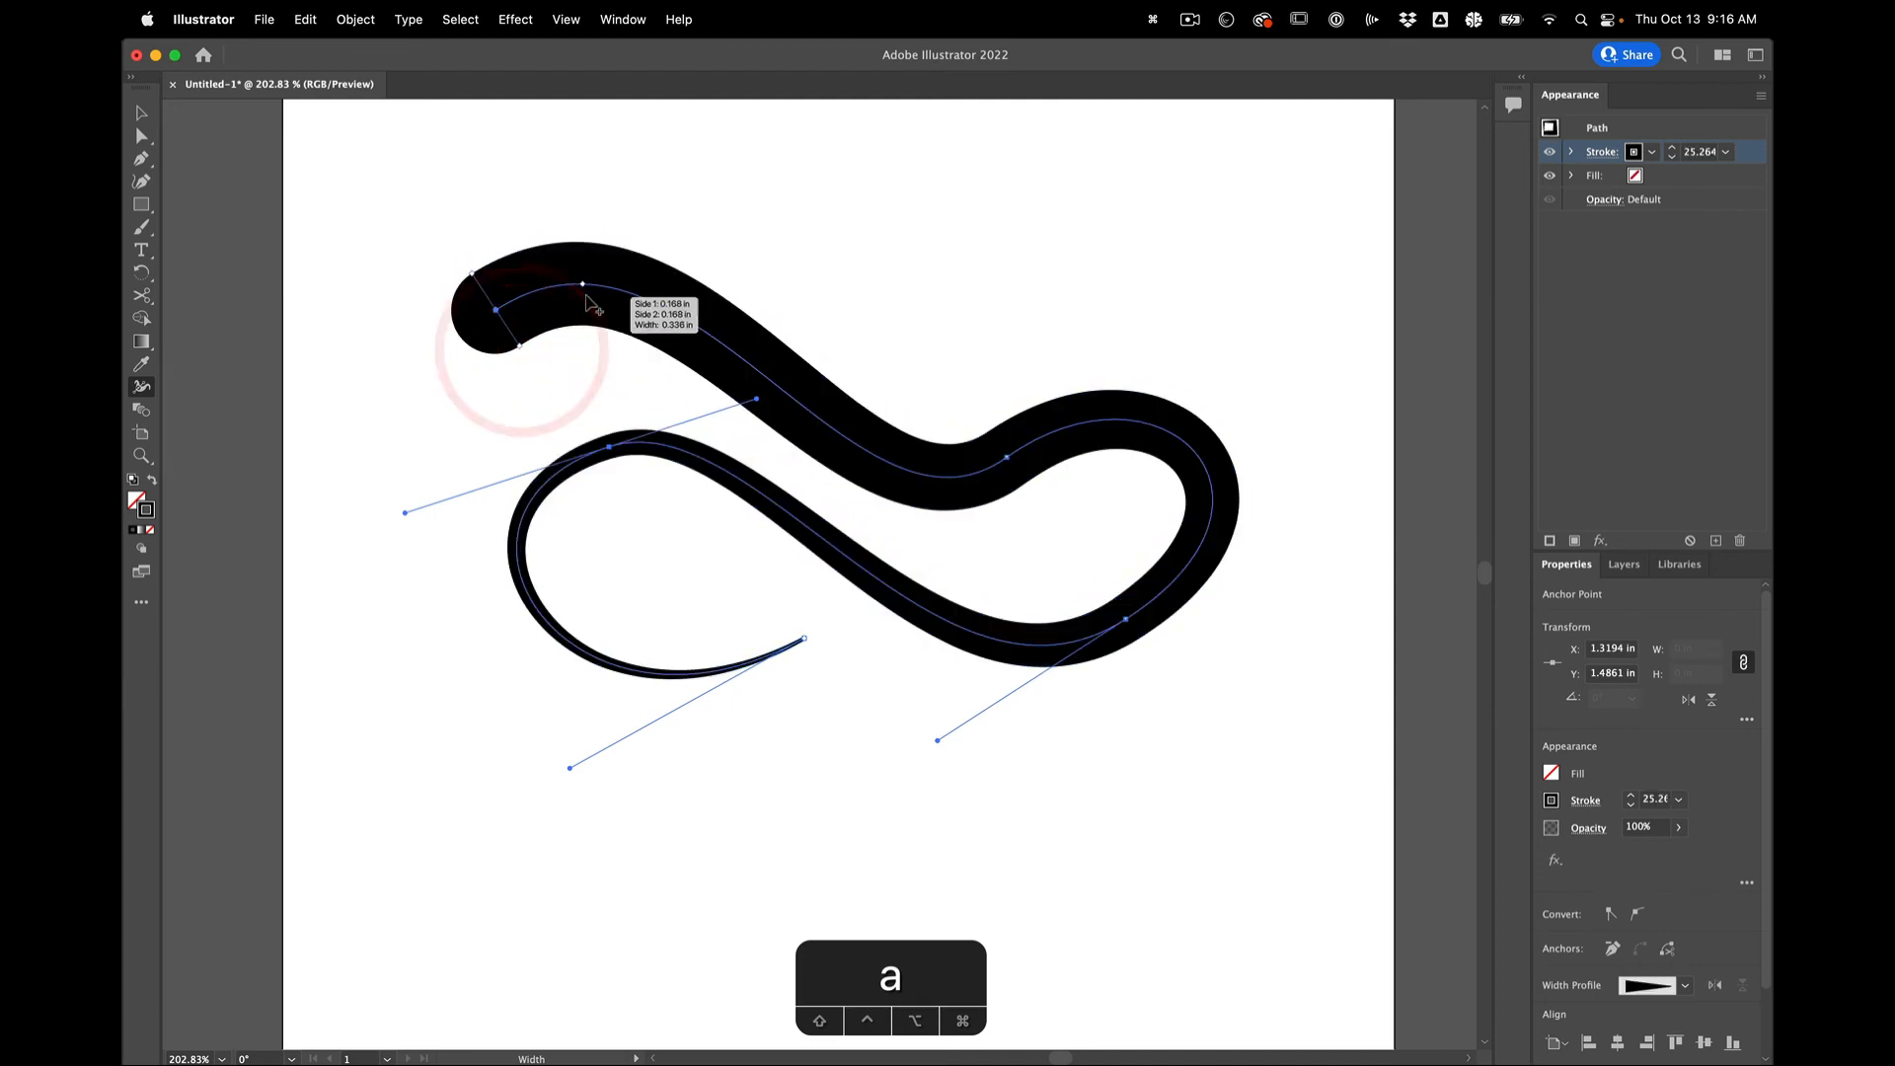
pyautogui.moveTo(662, 308); pyautogui.dragTo(659, 309)
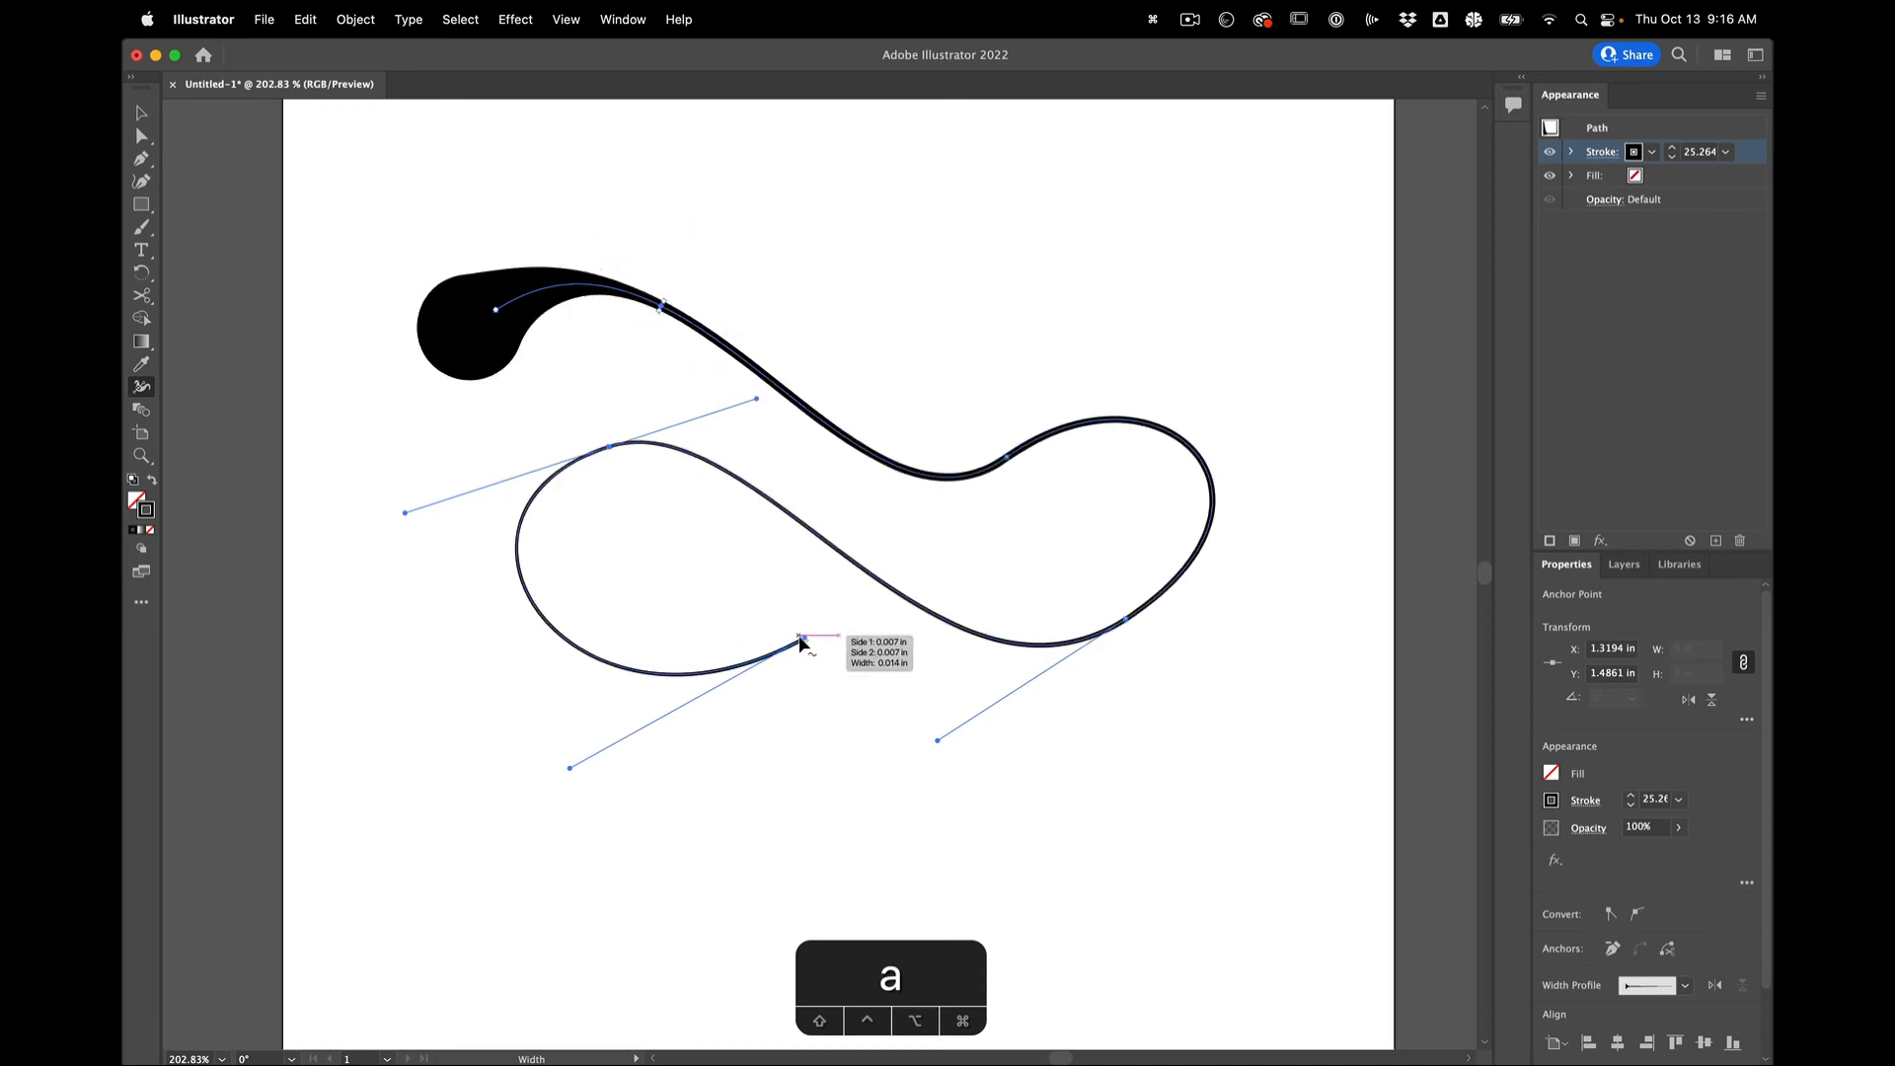
pyautogui.moveTo(804, 638); pyautogui.dragTo(822, 669)
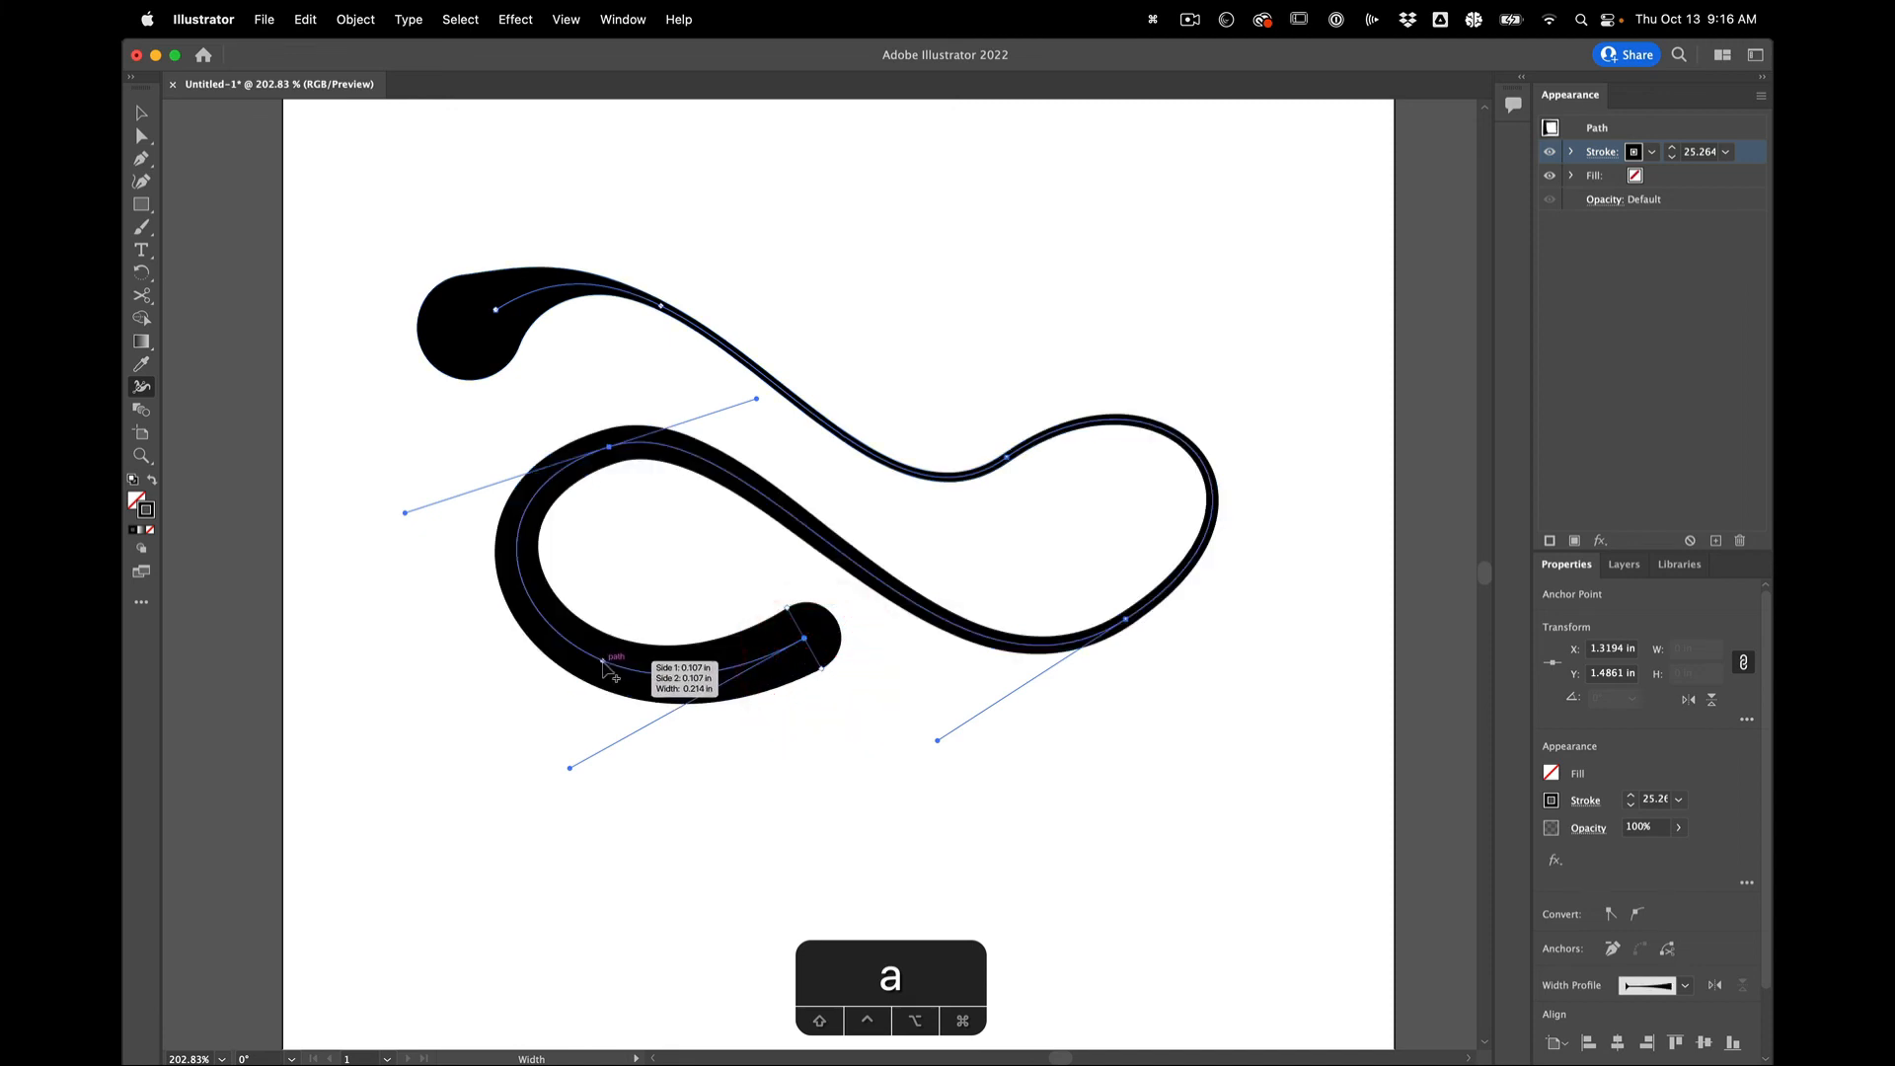
pyautogui.moveTo(603, 660); pyautogui.dragTo(596, 664)
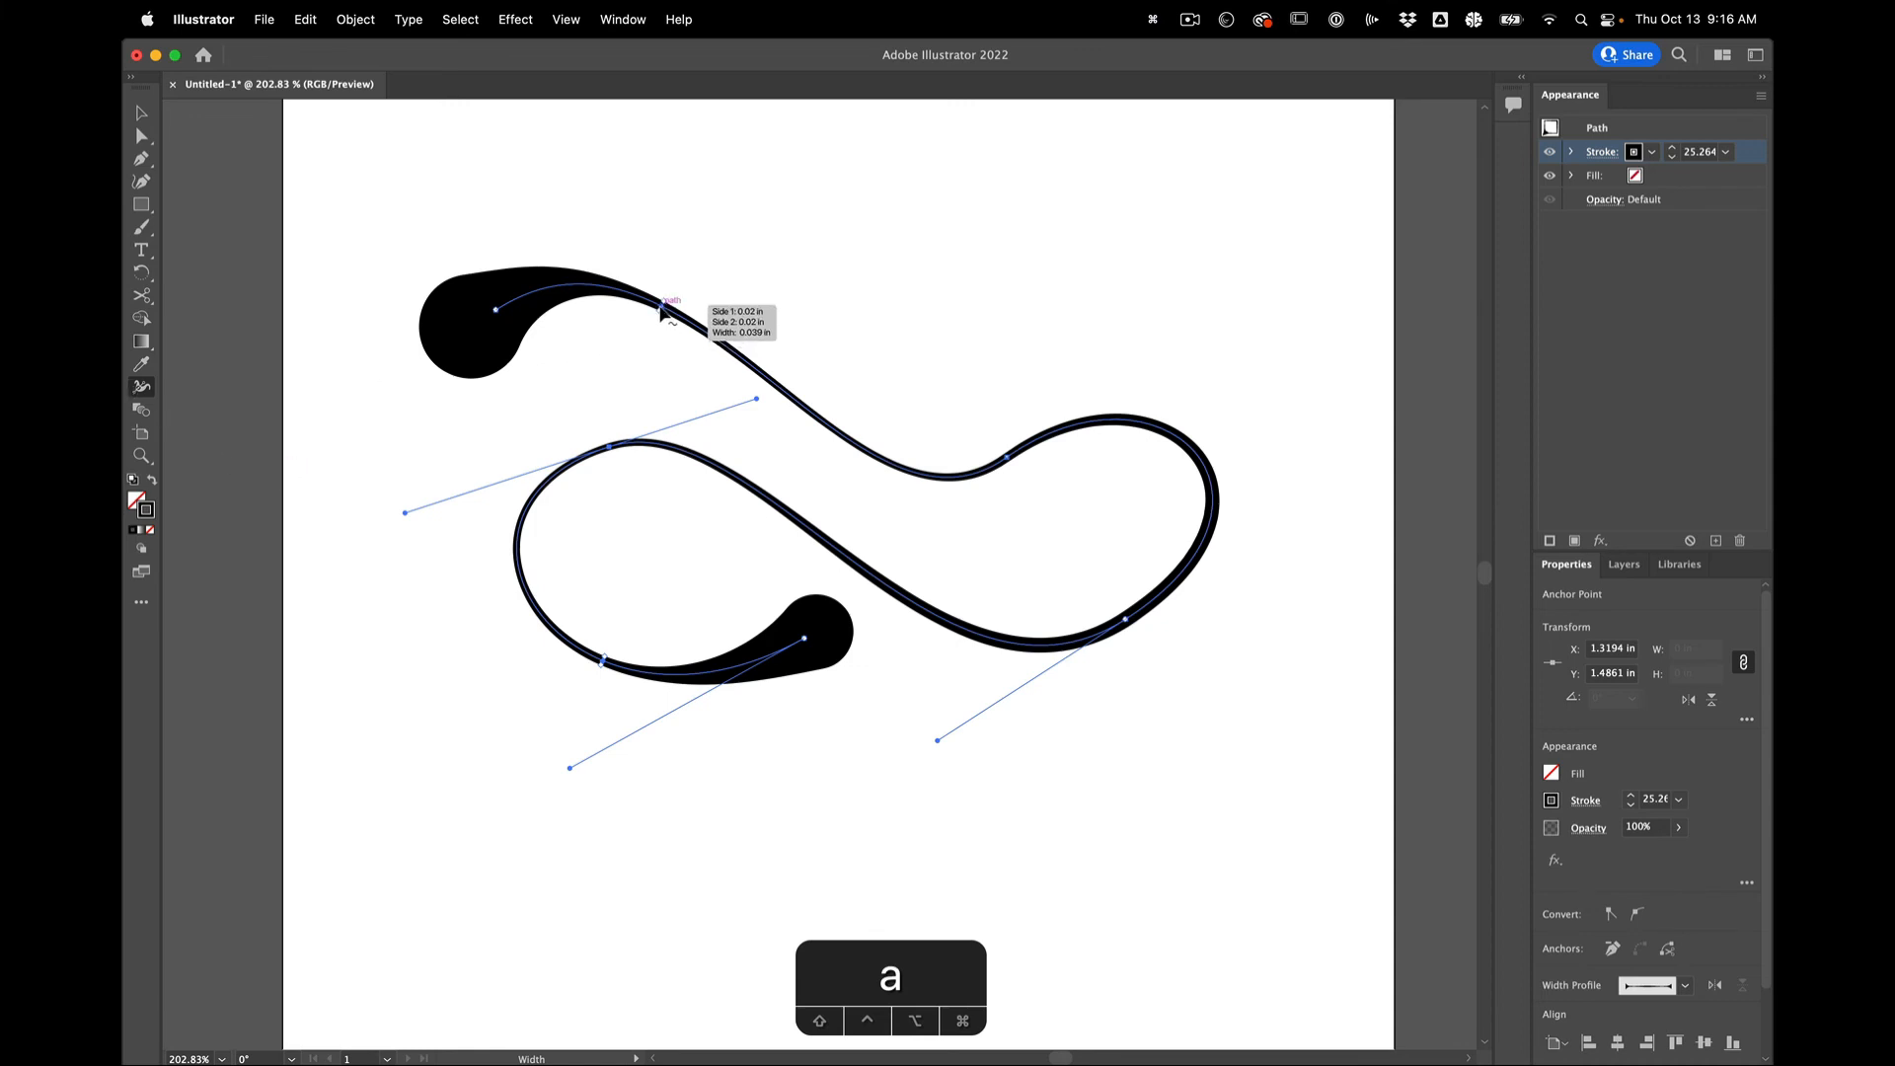
# Slide the thin width point near the start farther down the curve for a longer taper, and deselect the path.
pyautogui.moveTo(661, 309)
pyautogui.mouseDown()
pyautogui.moveTo(867, 394)
pyautogui.moveTo(850, 382)
pyautogui.moveTo(815, 436)
pyautogui.moveTo(817, 419)
pyautogui.mouseUp()
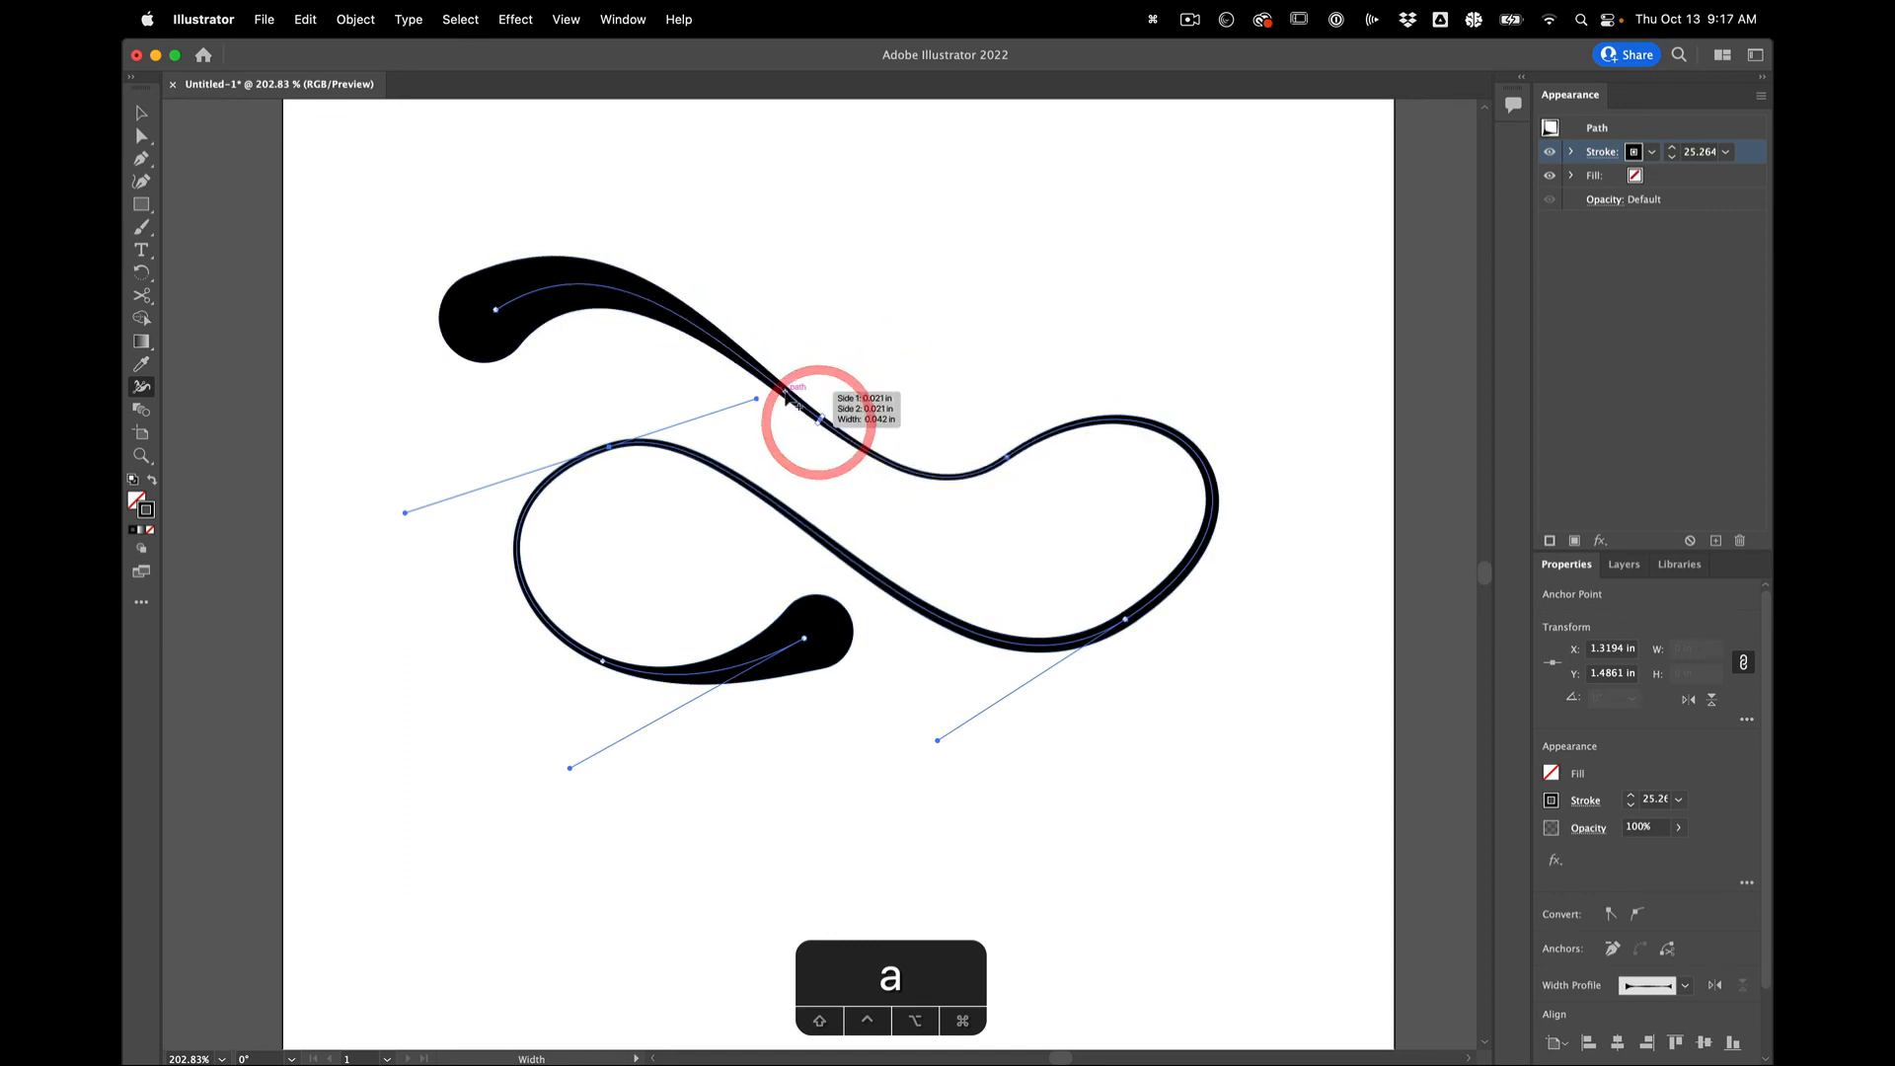
pyautogui.press('v')
pyautogui.click(796, 173)
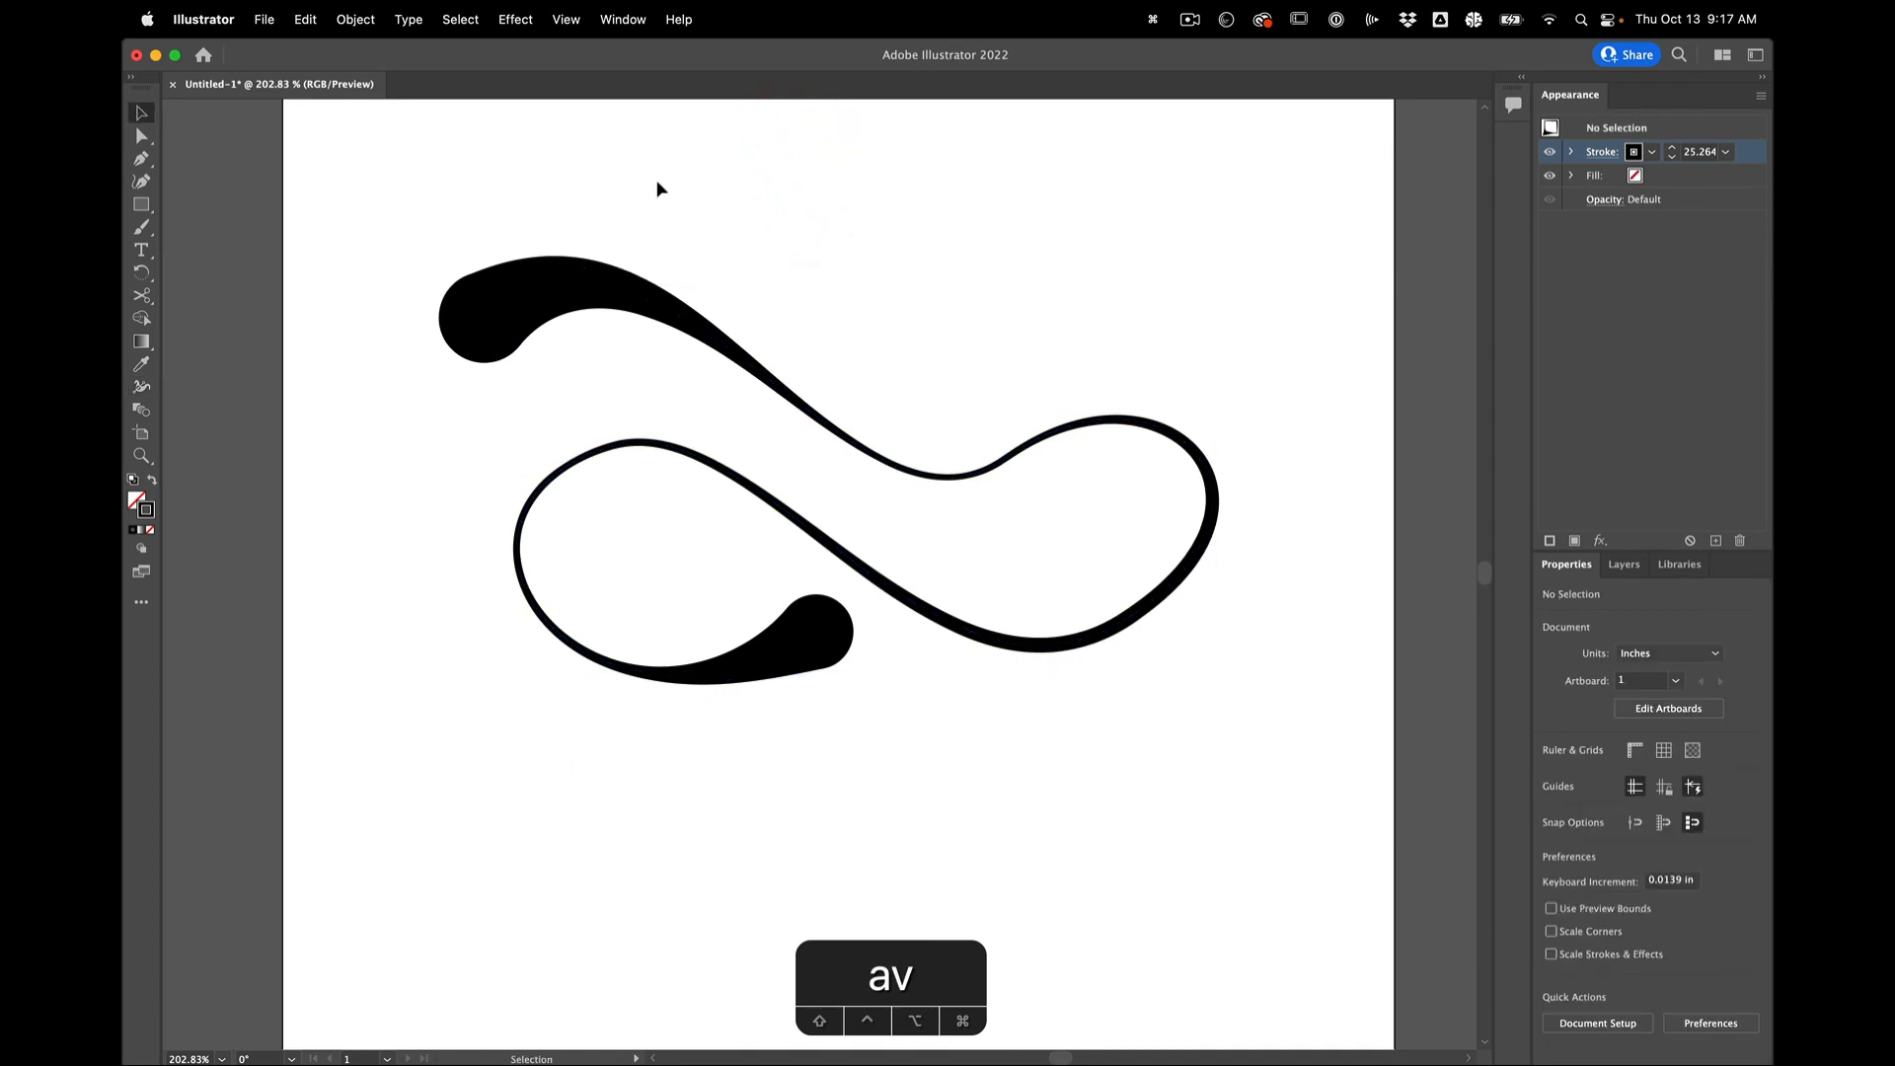
# Reselect the path, add a wide width point just past its first bend, and delete the thin width point farther down the curve.
pyautogui.click(590, 292)
pyautogui.click(589, 168)
pyautogui.click(550, 288)
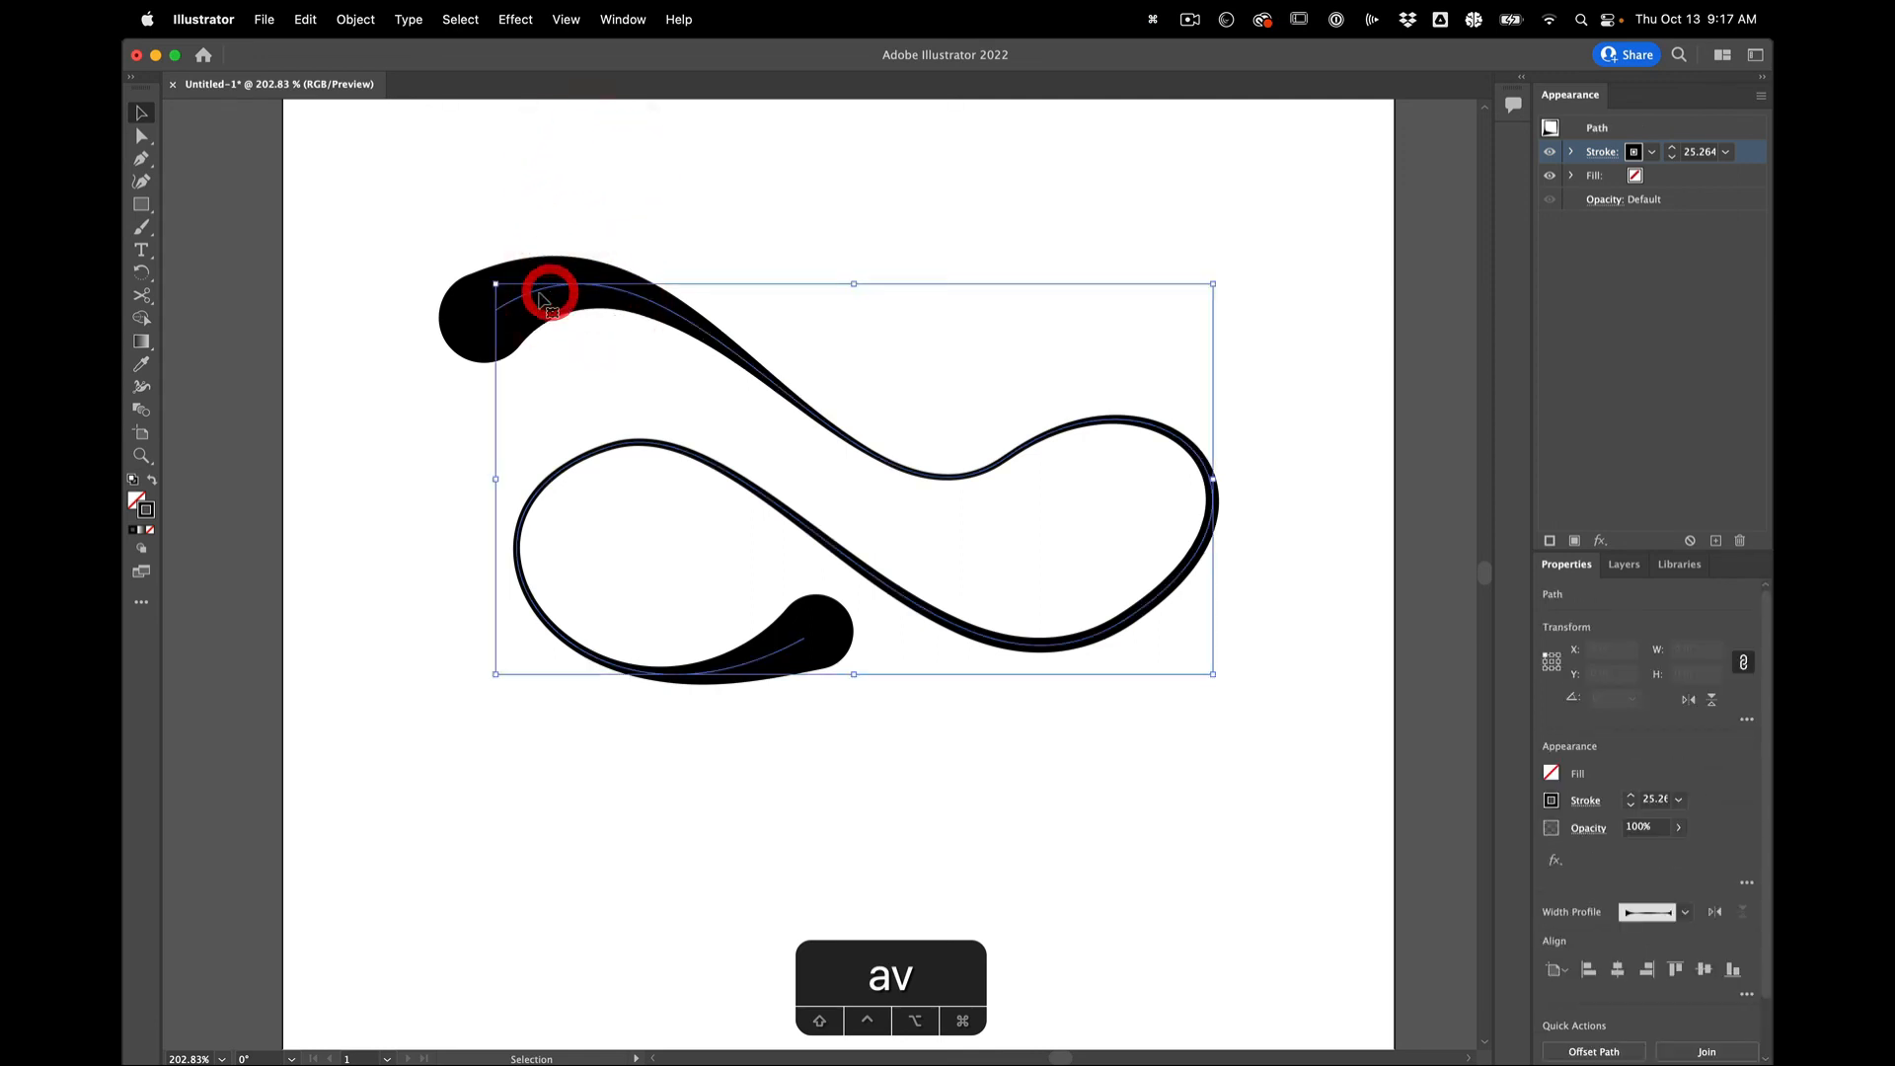
pyautogui.click(141, 389)
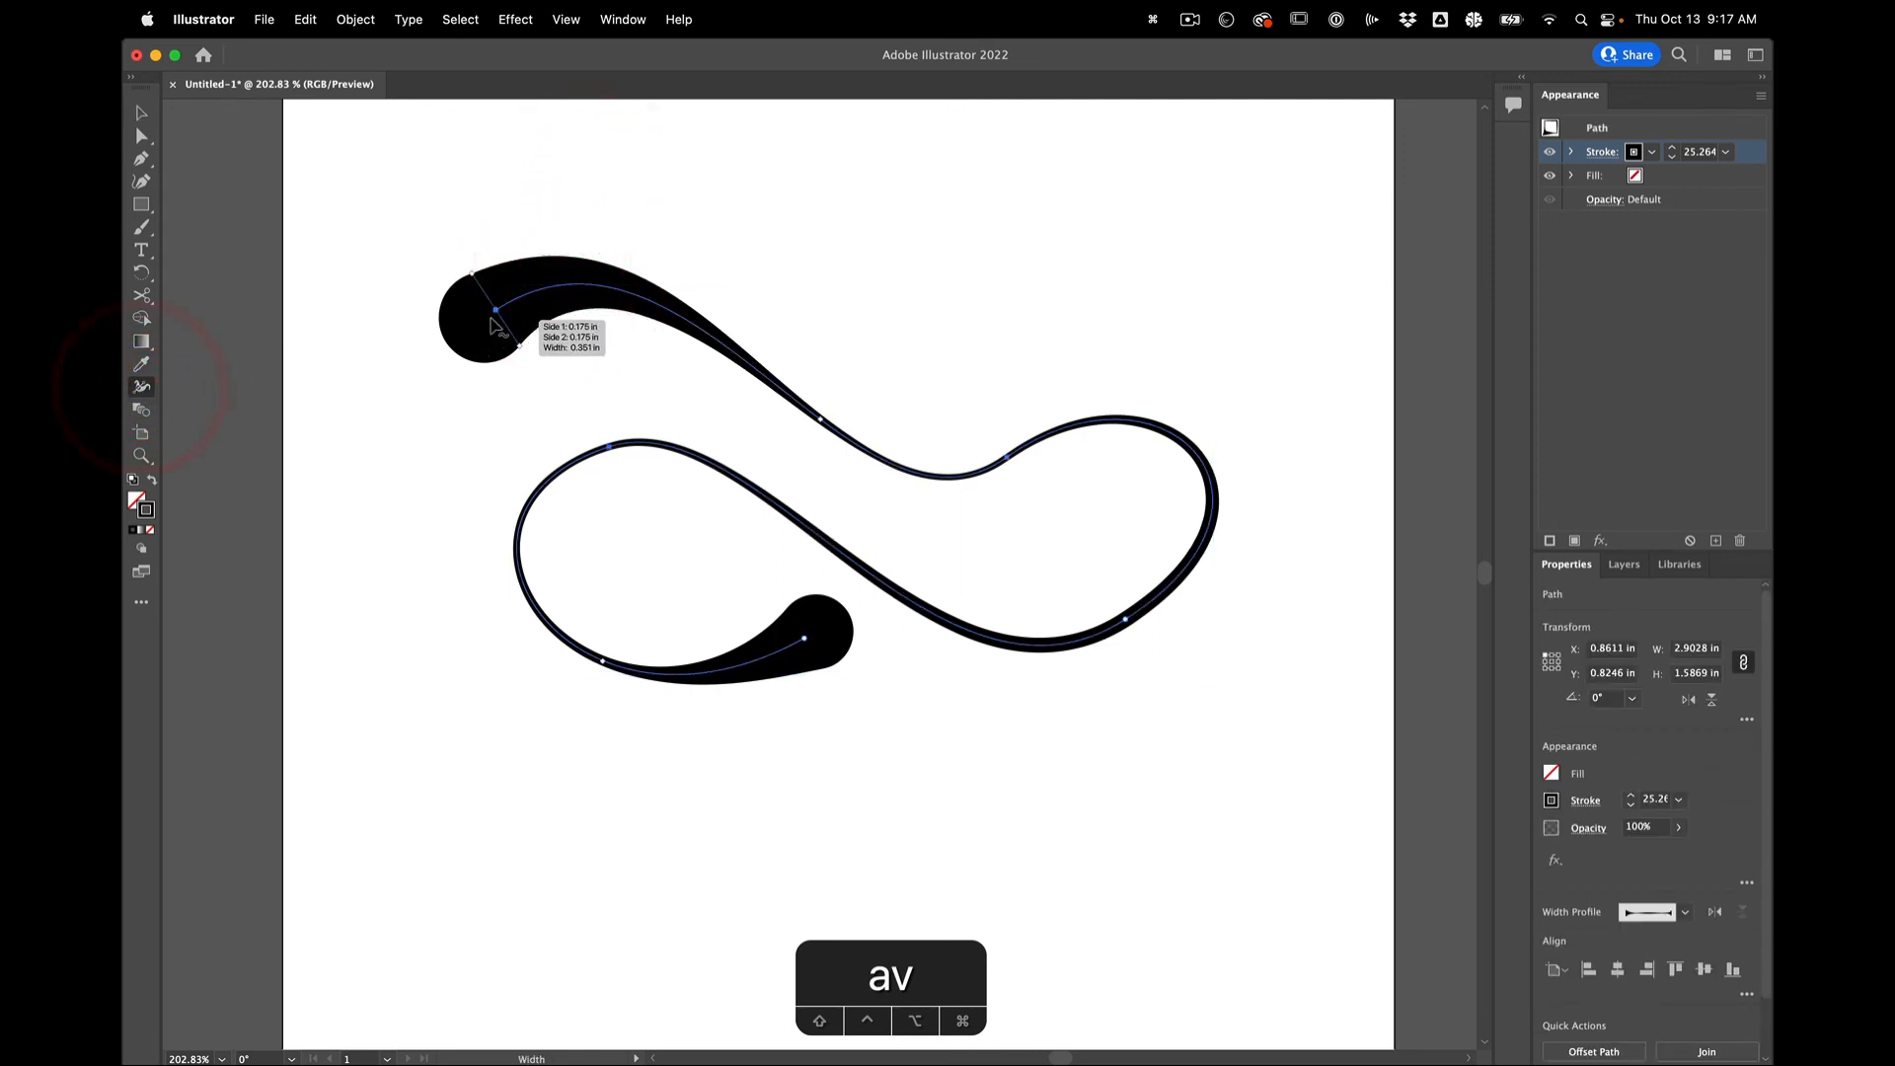
pyautogui.moveTo(646, 294); pyautogui.dragTo(634, 286)
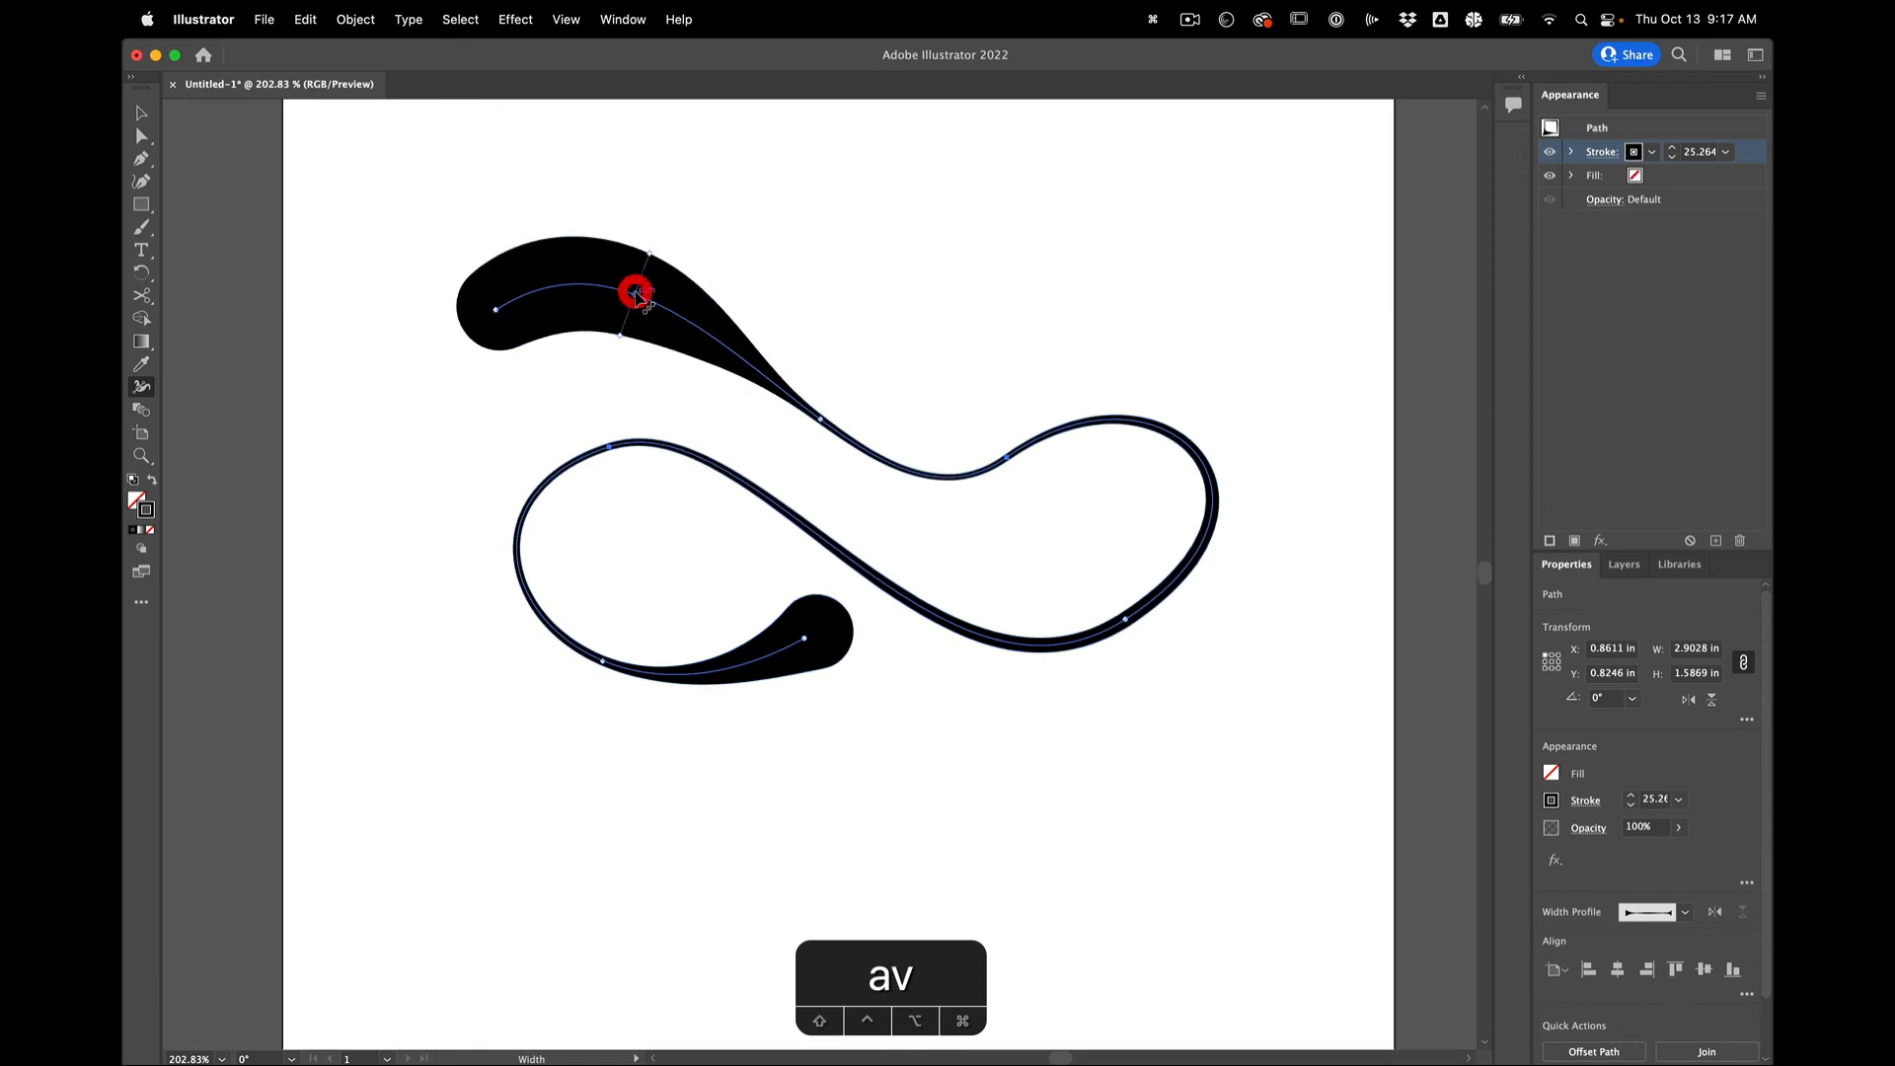
pyautogui.click(820, 419)
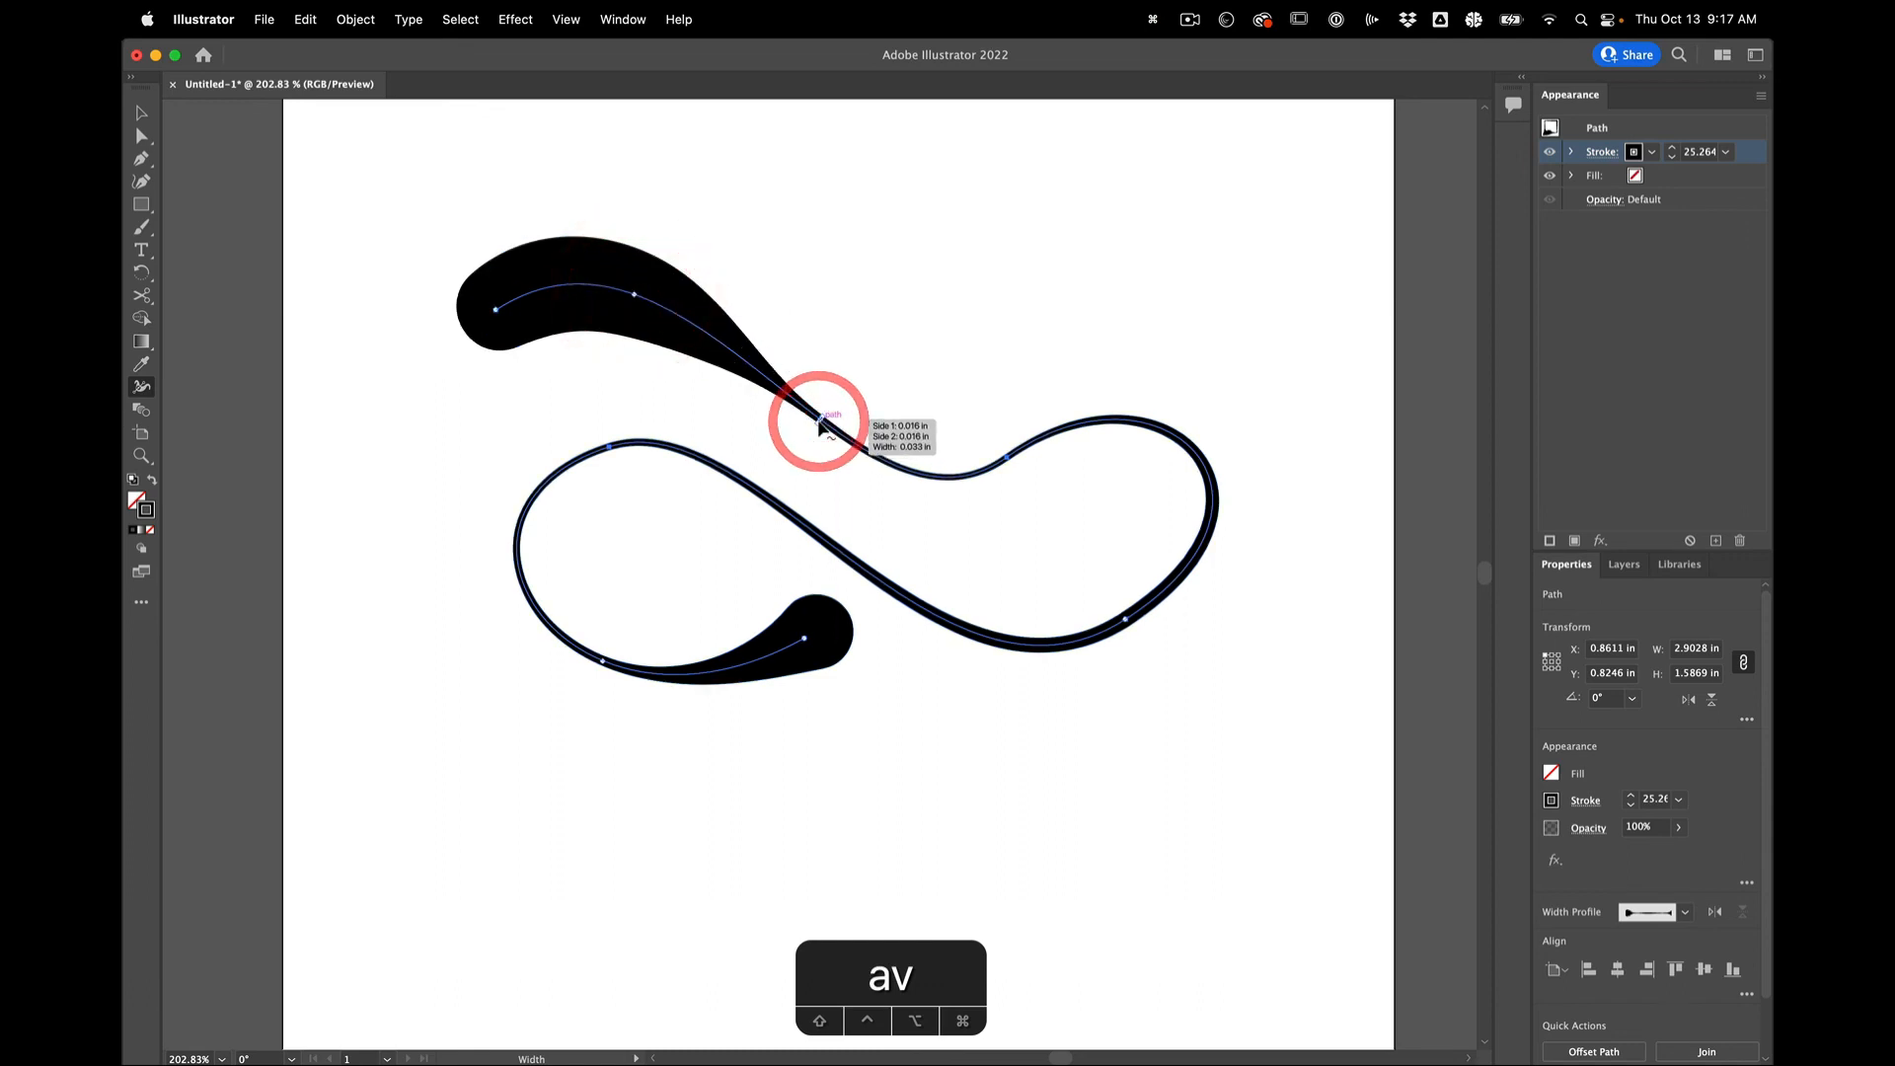
pyautogui.press('BackSpace')
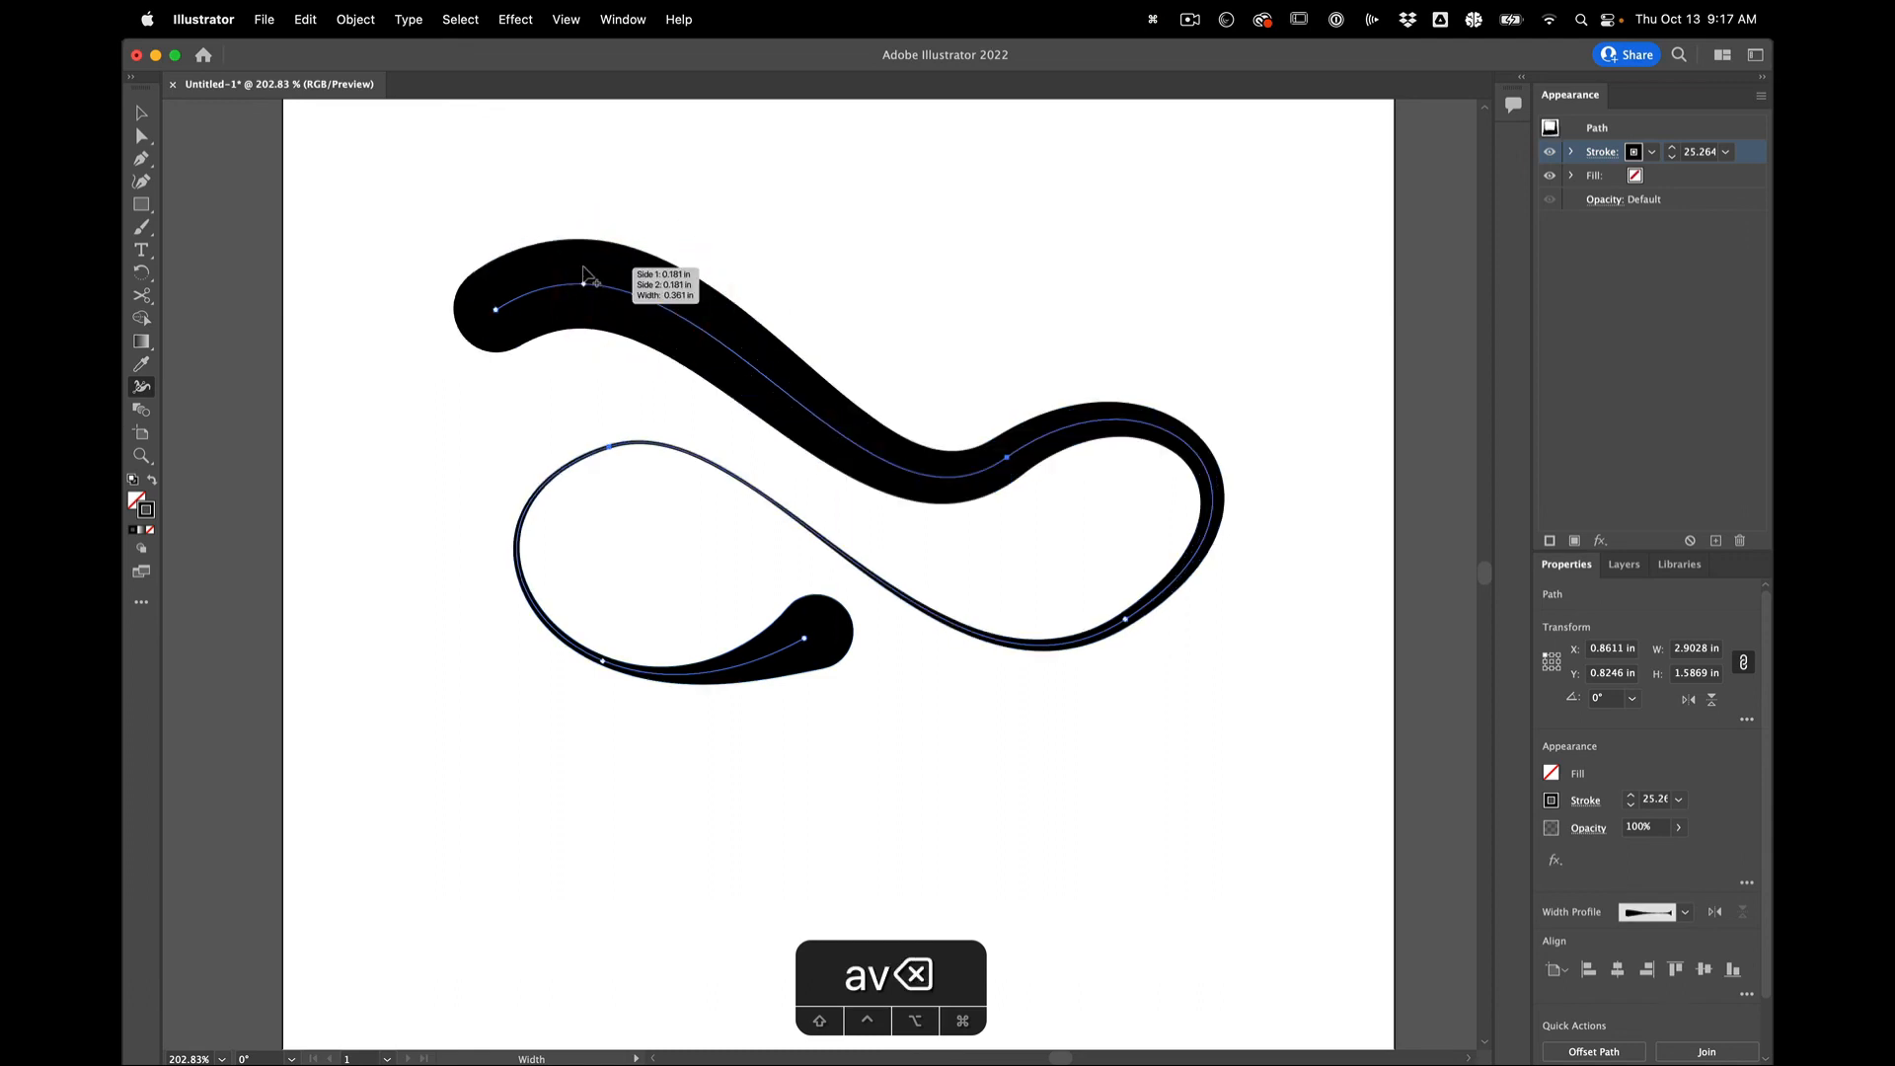
# Examine the custom width profile in the selected path's stroke options without changing it.
pyautogui.click(141, 113)
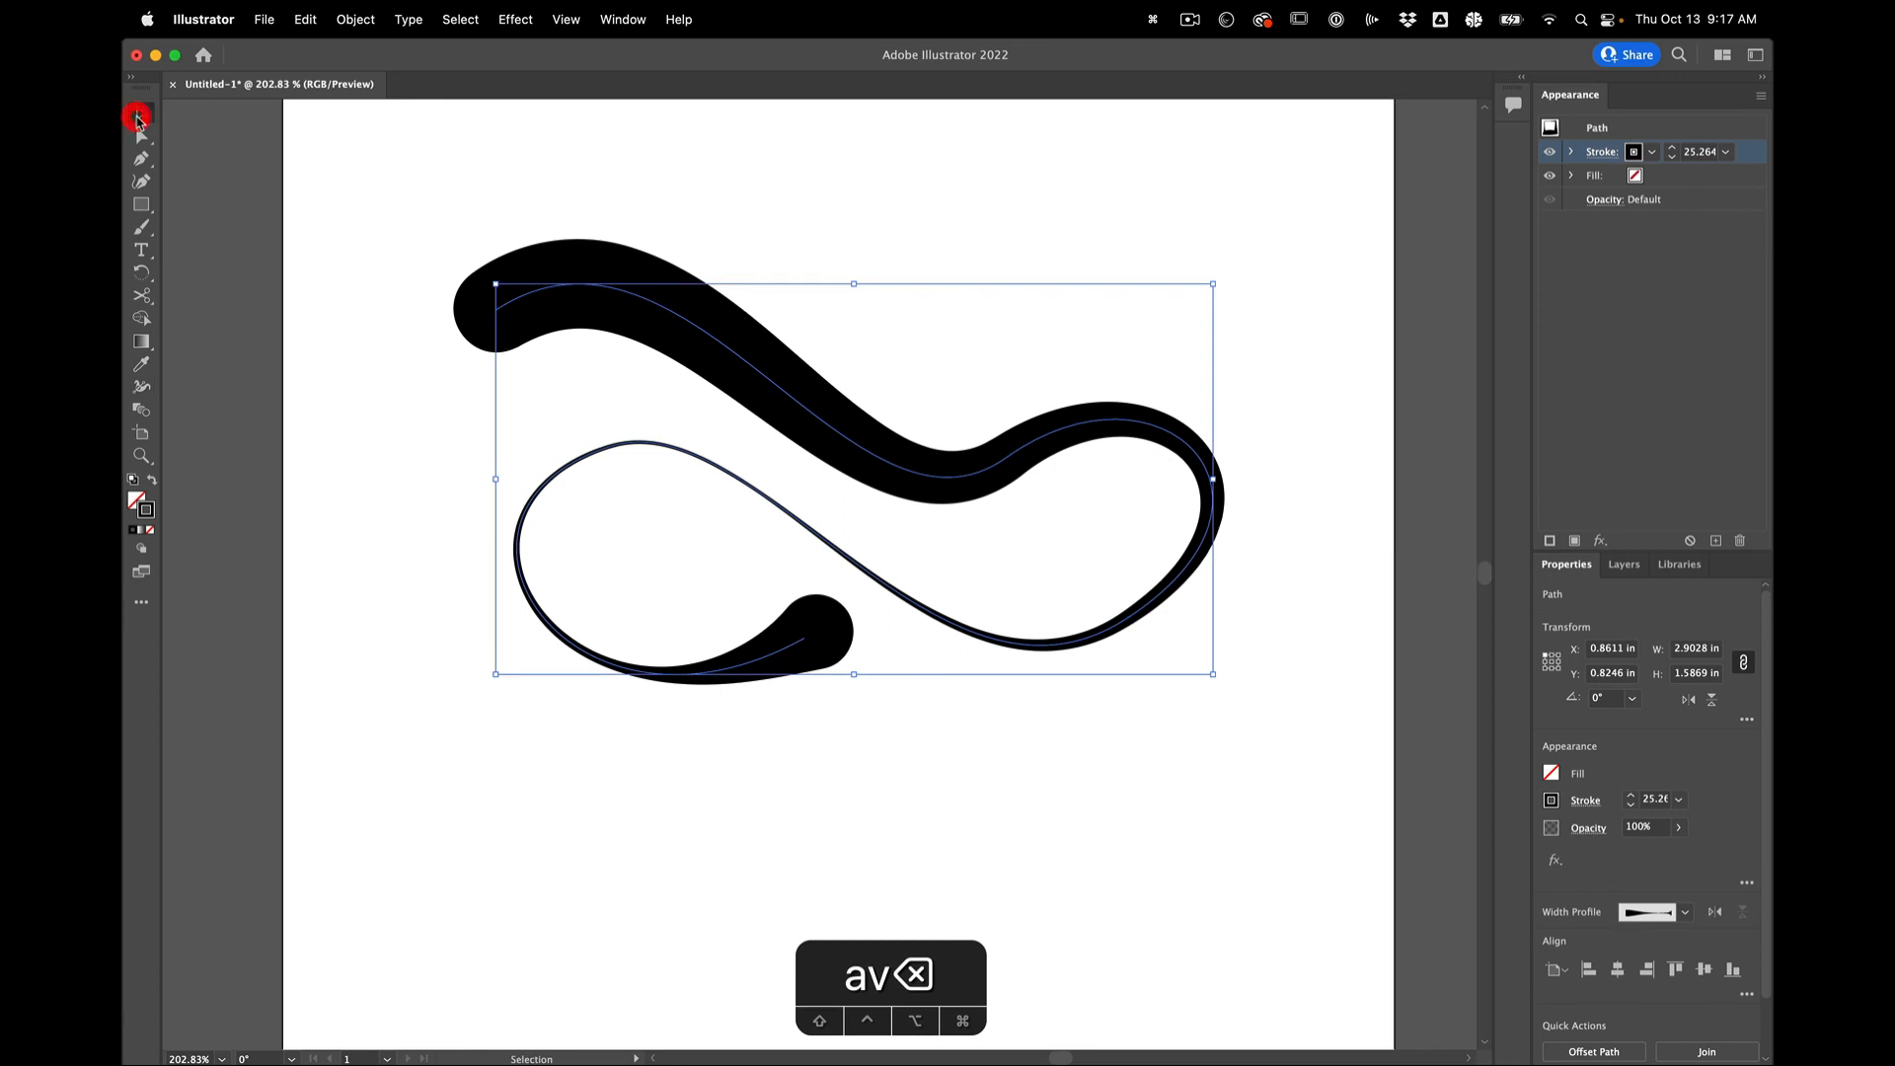
pyautogui.click(1591, 153)
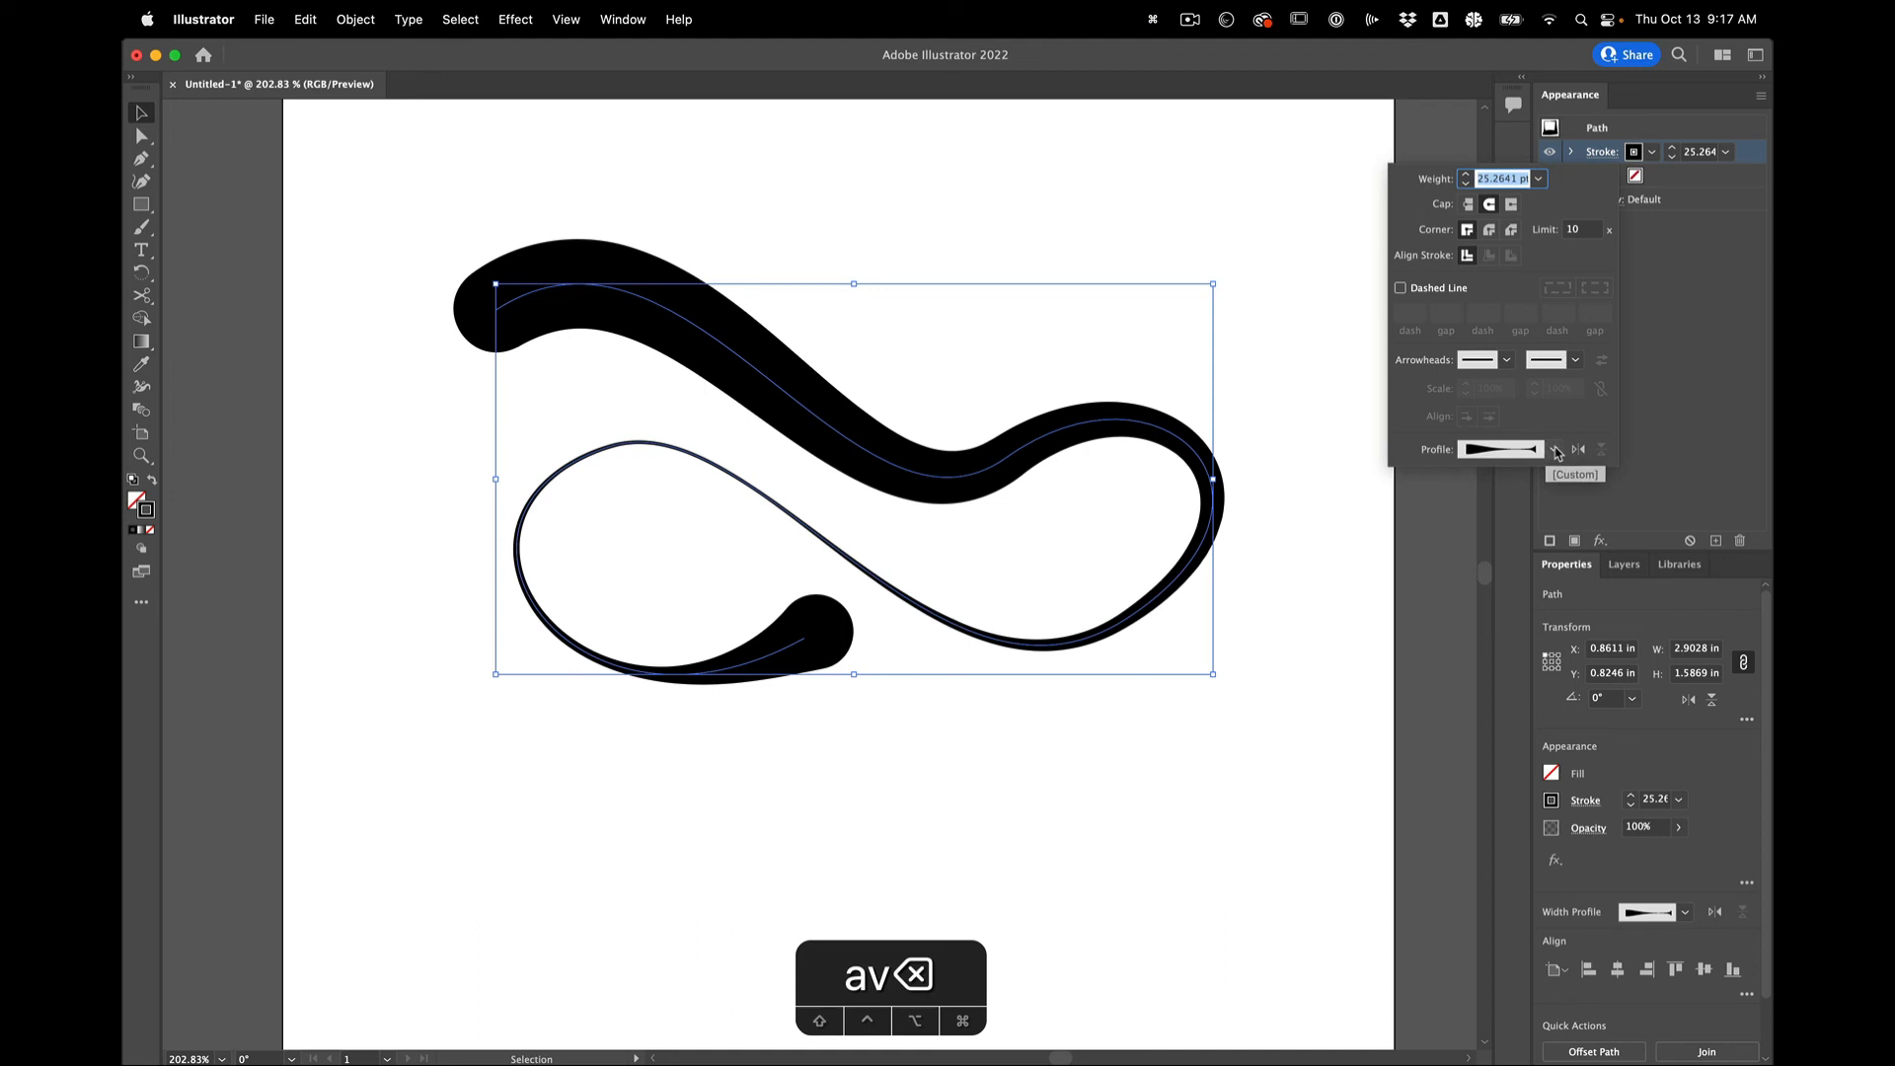
pyautogui.click(1091, 173)
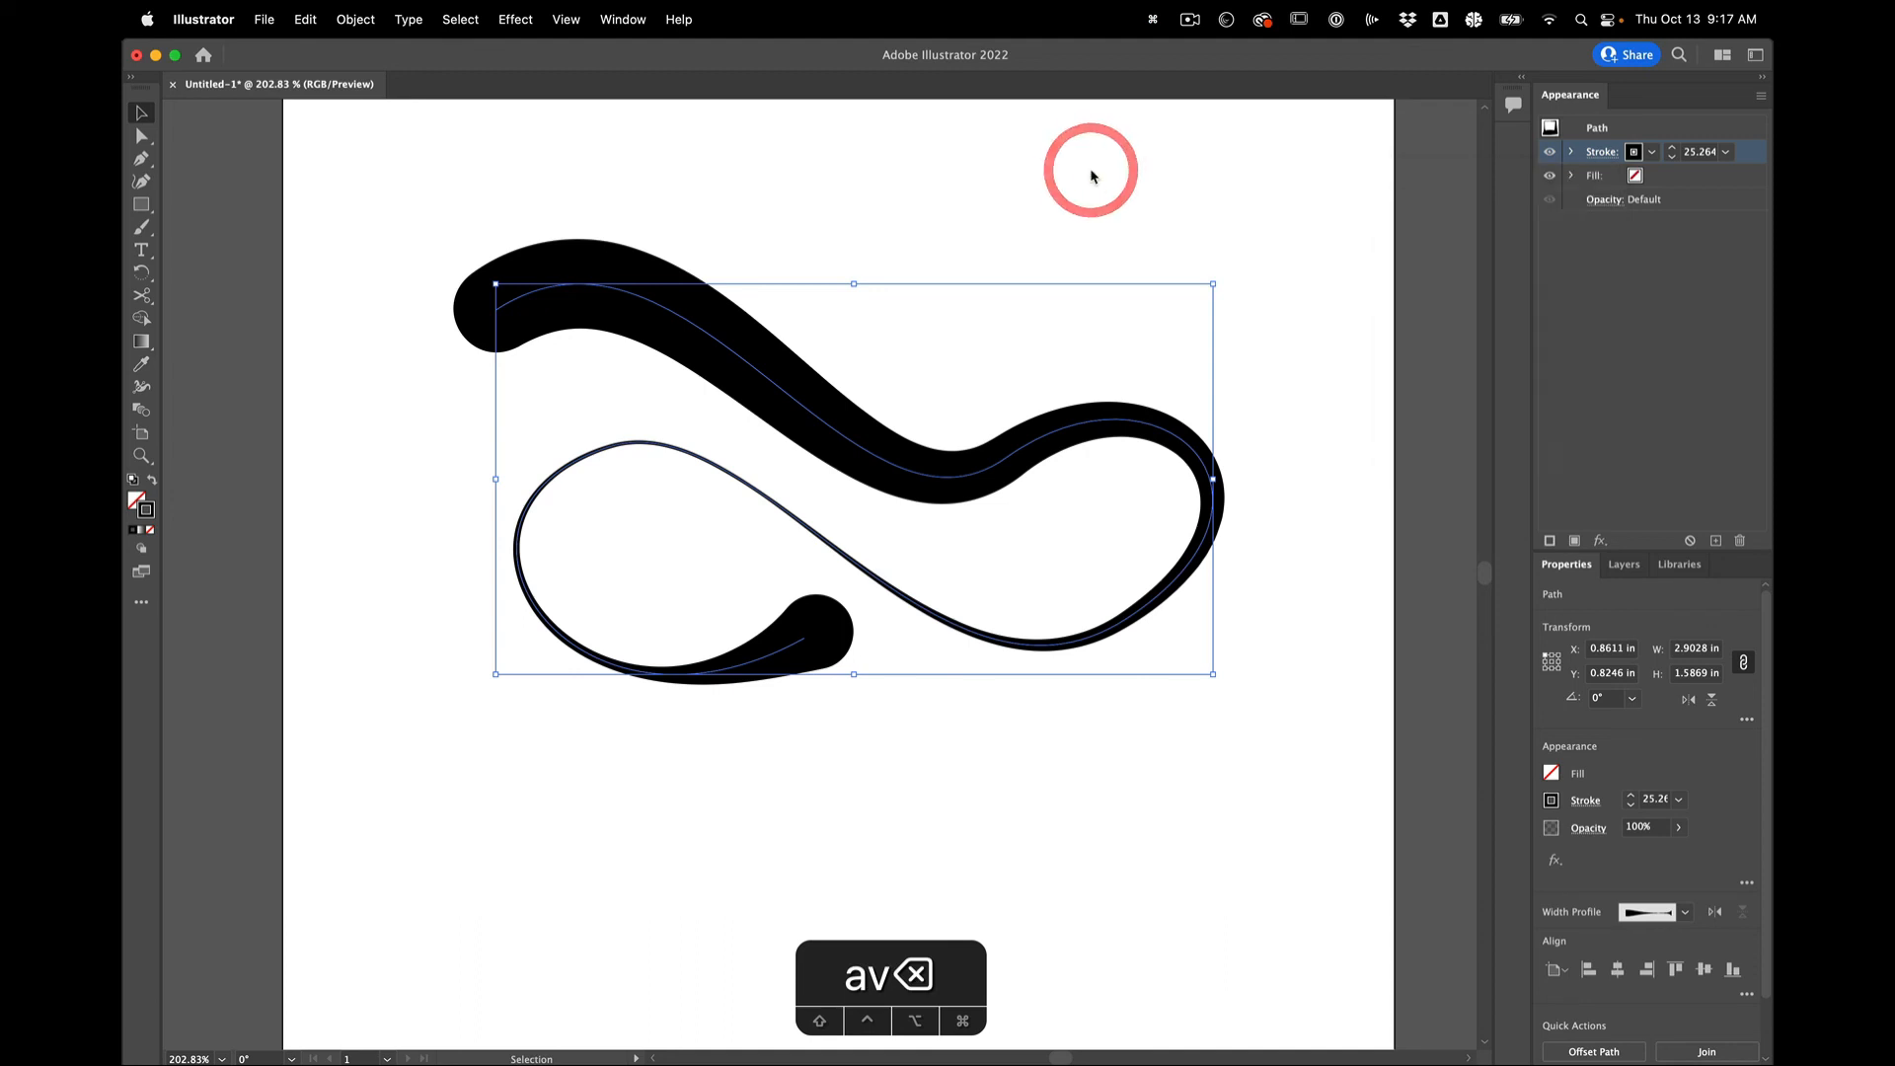
pyautogui.click(1190, 19)
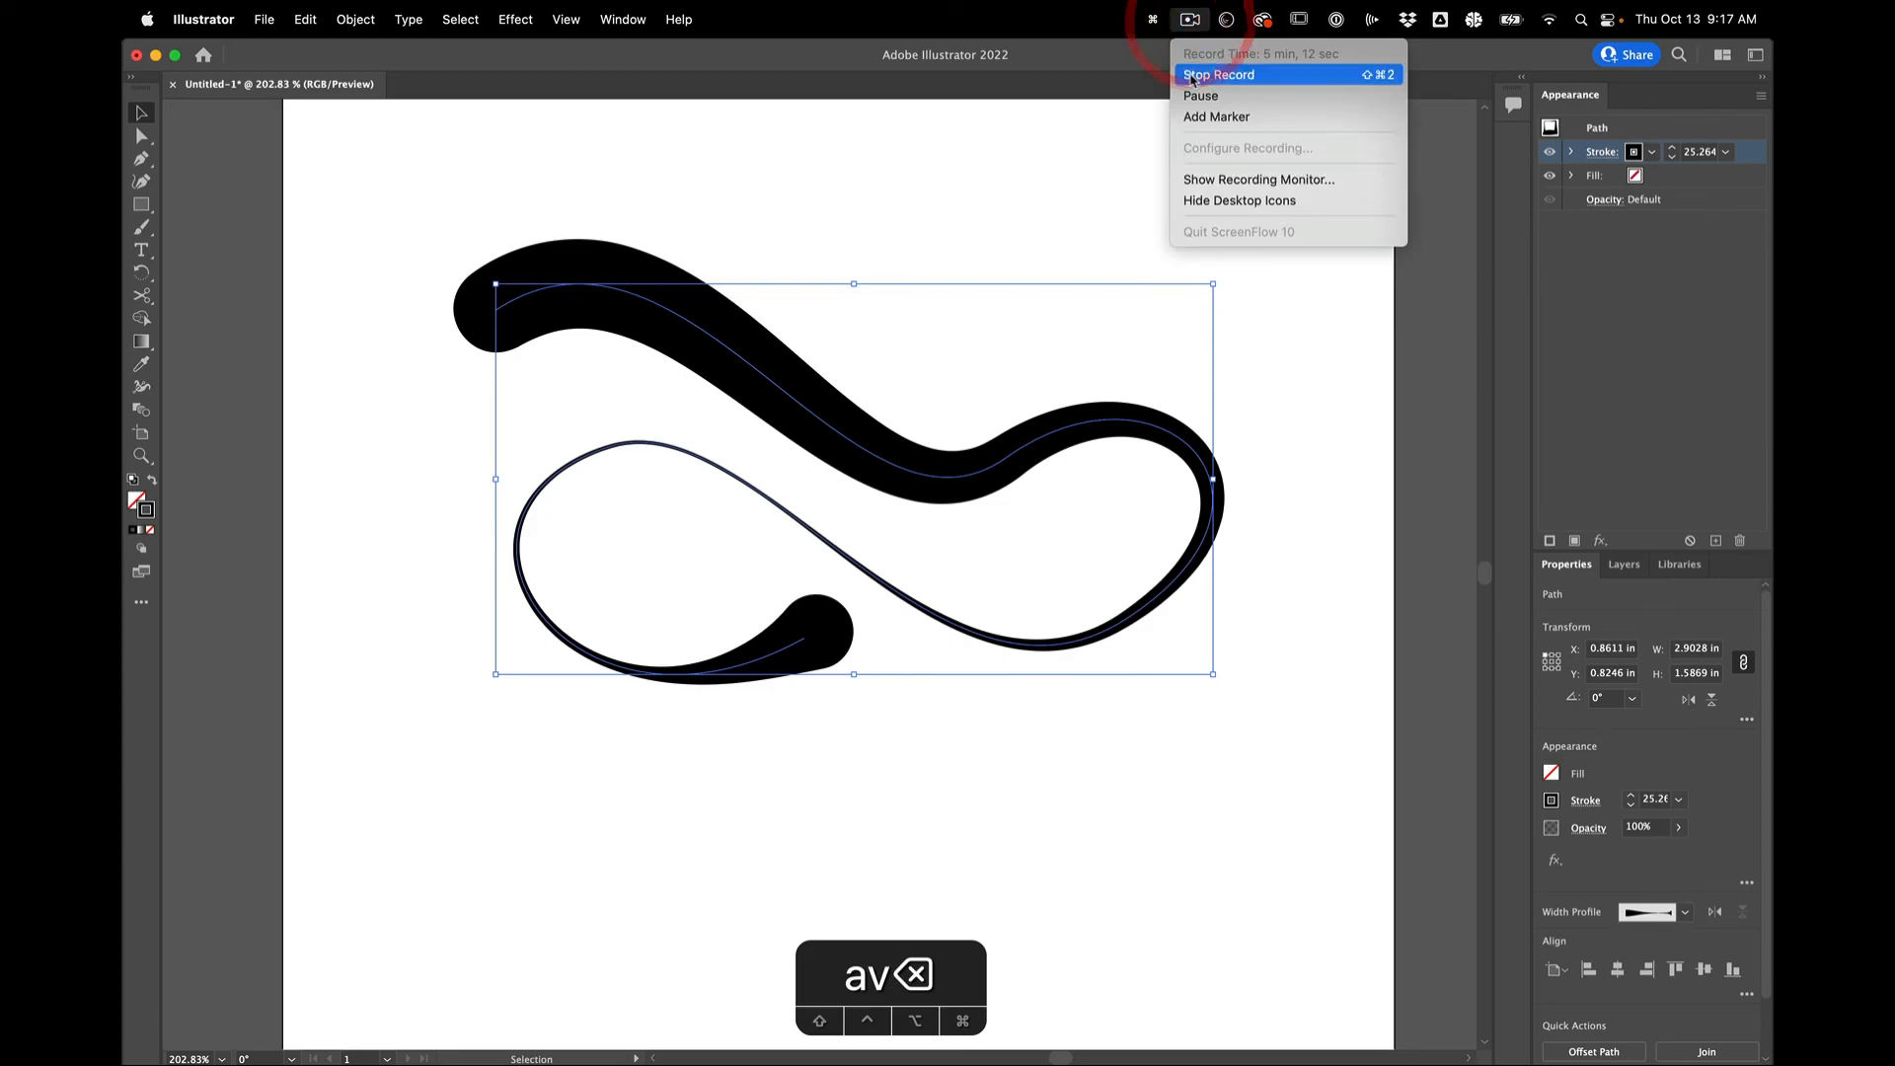